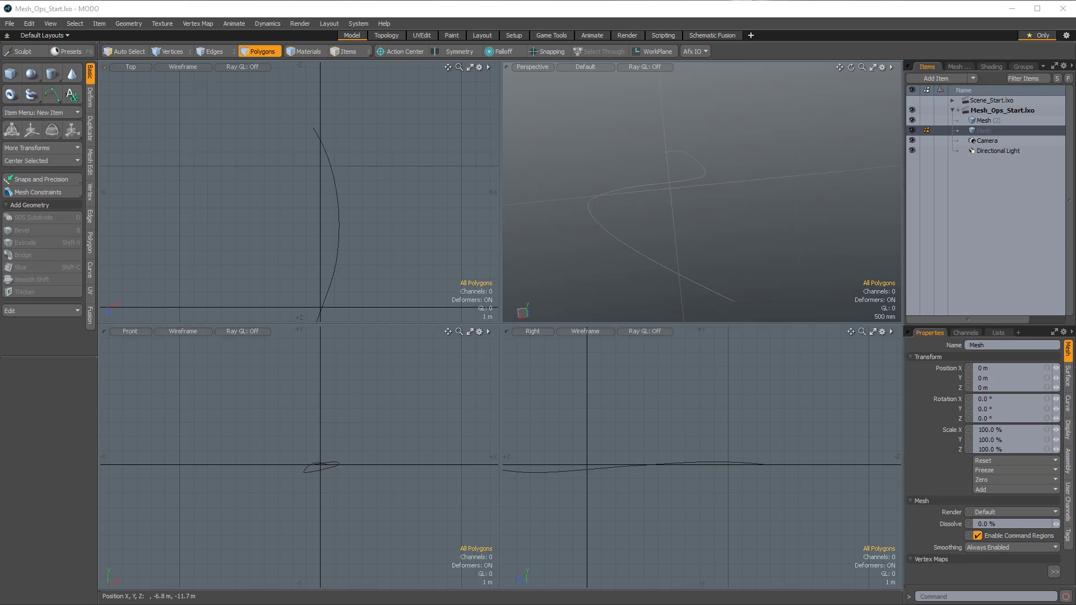
{"action": "left_click_drag", "start_coordinate": [350, 420], "coordinate": [355, 418], "text": "alt+shift"}
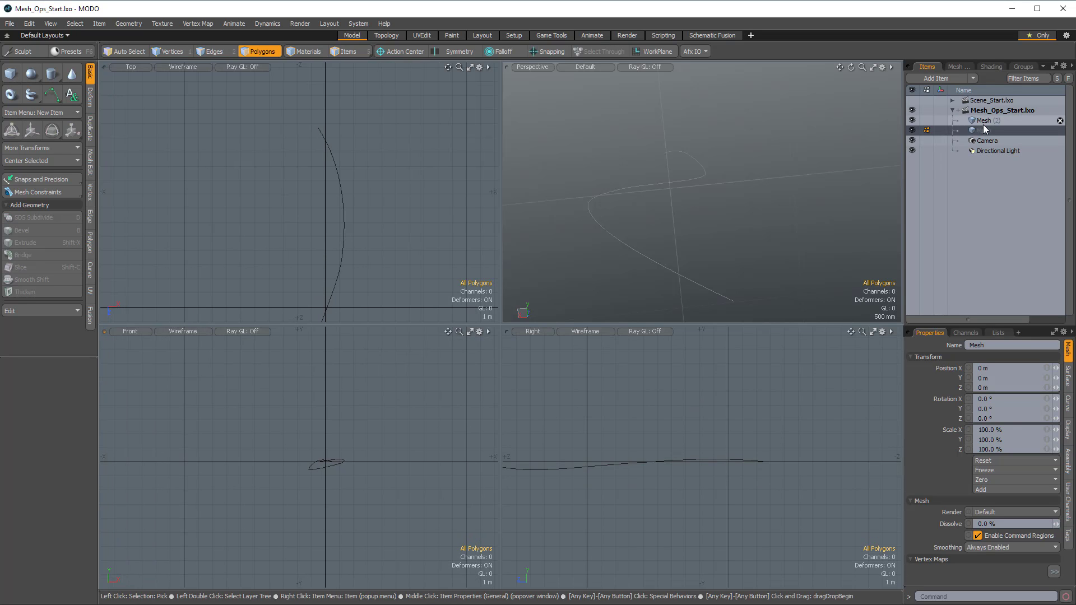
{"action": "left_click_drag", "start_coordinate": [382, 304], "coordinate": [357, 219], "text": "alt+shift"}
{"action": "mouse_move", "coordinate": [357, 219]}
{"action": "left_mouse_down", "text": "alt+shift"}
{"action": "mouse_move", "coordinate": [353, 159]}
{"action": "mouse_move", "coordinate": [364, 247]}
{"action": "mouse_move", "coordinate": [363, 235]}
{"action": "left_mouse_up", "text": "alt+shift"}
{"action": "left_click_drag", "start_coordinate": [645, 185], "coordinate": [622, 248], "text": "alt"}
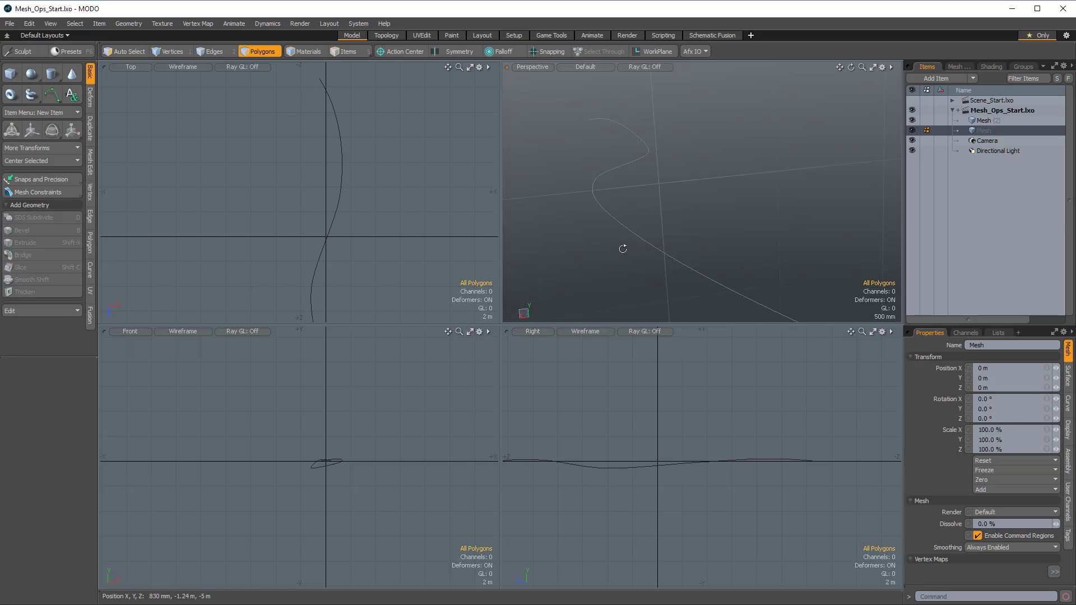
{"action": "left_click_drag", "start_coordinate": [649, 244], "coordinate": [674, 258], "text": "alt+shift"}
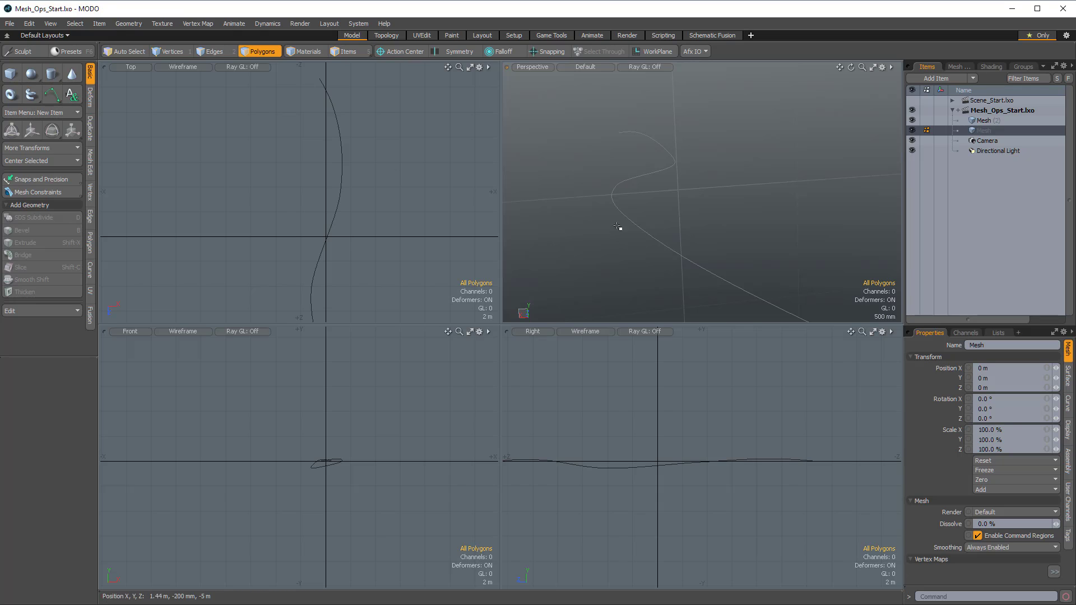
Add a Cylinder mesh operation to the empty mesh item.
{"action": "left_click", "coordinate": [957, 68]}
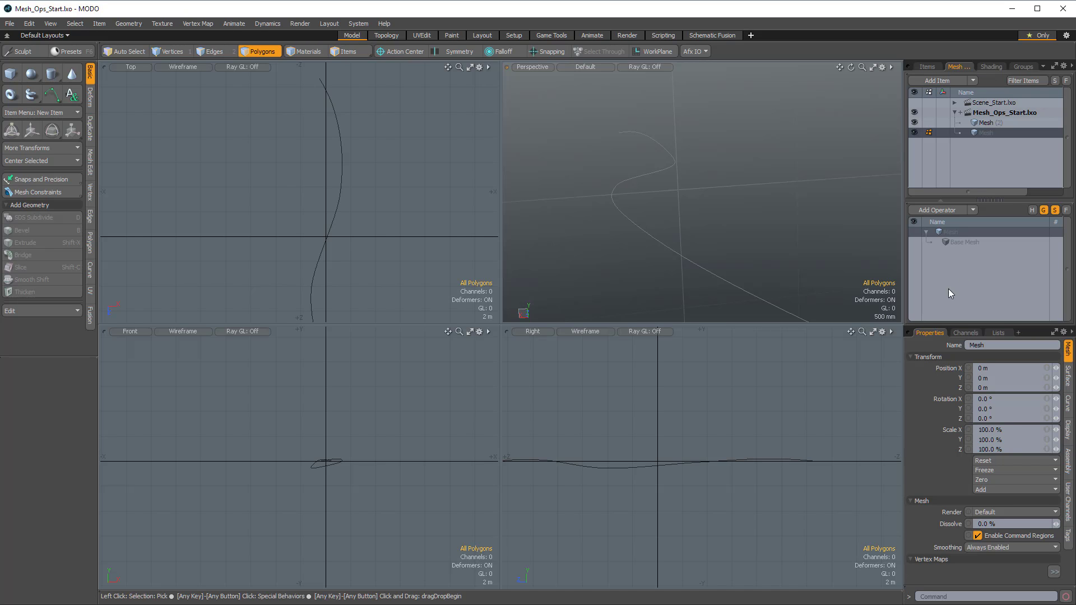
{"action": "left_click", "coordinate": [949, 211]}
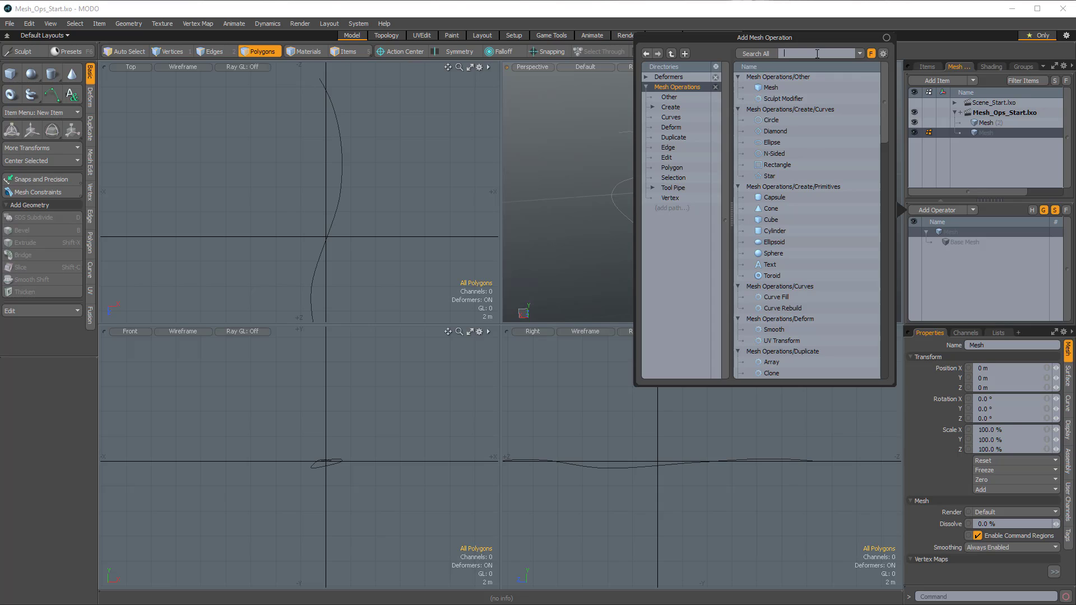
{"action": "type", "text": "cyll"}
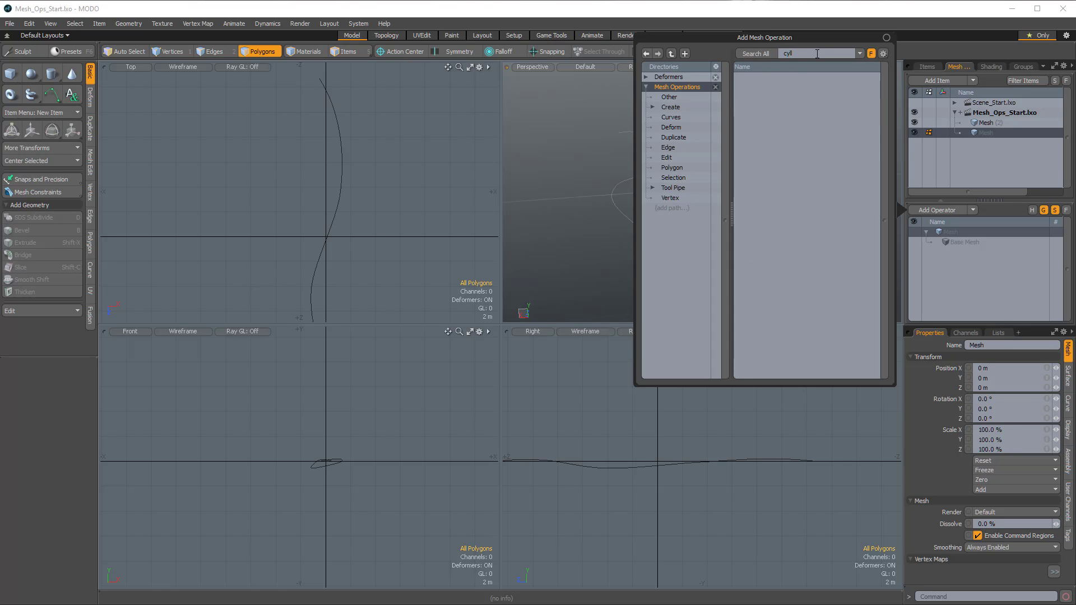
{"action": "key", "text": "BackSpace"}
{"action": "double_click", "coordinate": [758, 87]}
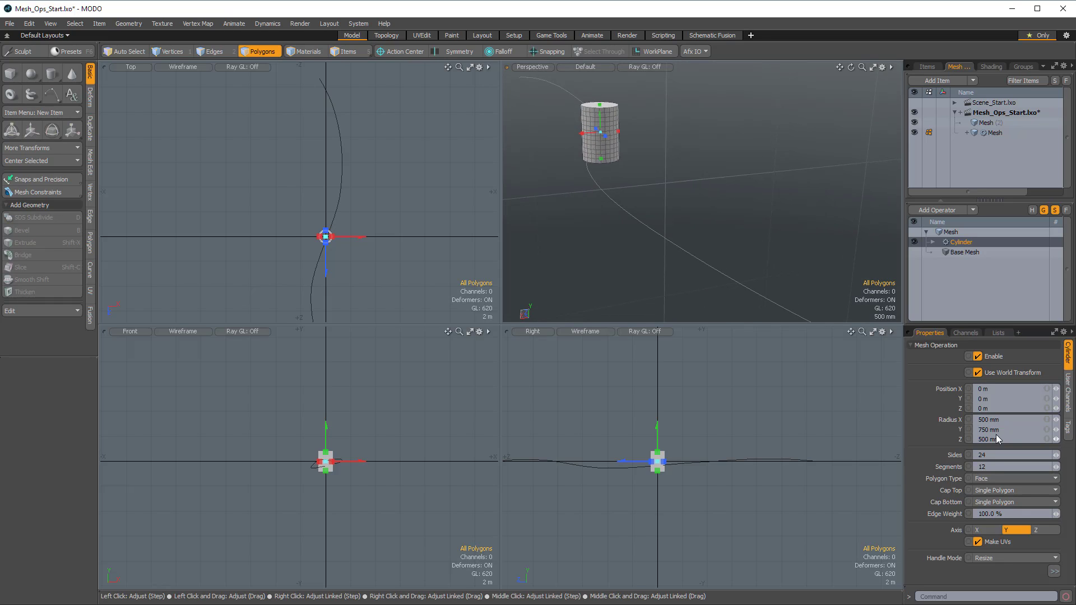
Set the procedural cylinder's Y radius to 0 m, and undo both that change and the added operation.
{"action": "left_click", "coordinate": [998, 420]}
{"action": "left_click", "coordinate": [999, 429]}
{"action": "type", "text": "0"}
{"action": "key", "text": "Return"}
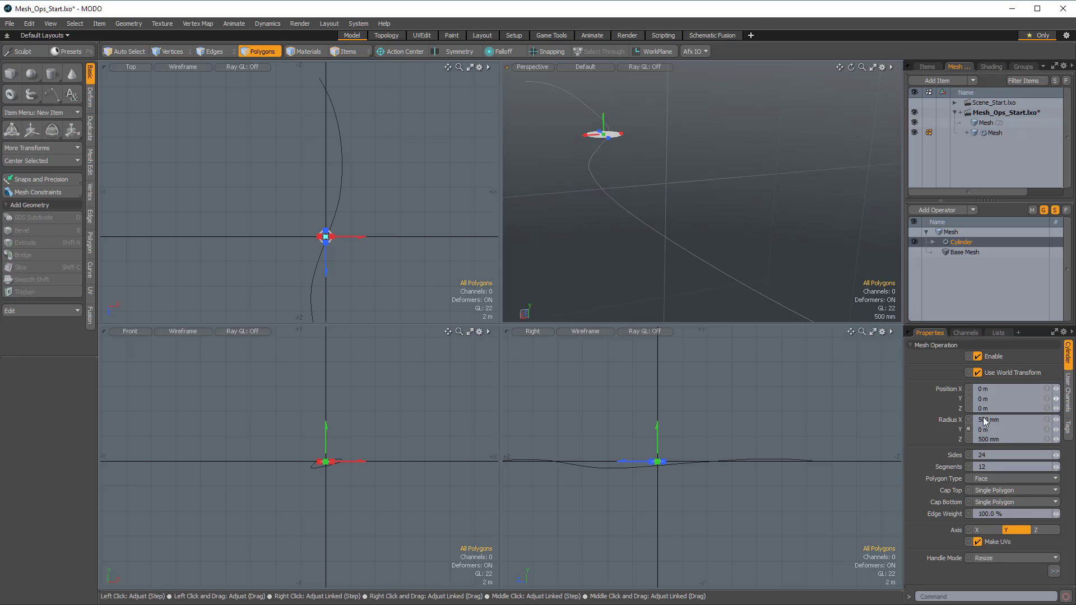
{"action": "left_click_drag", "start_coordinate": [723, 231], "coordinate": [630, 207], "text": "alt"}
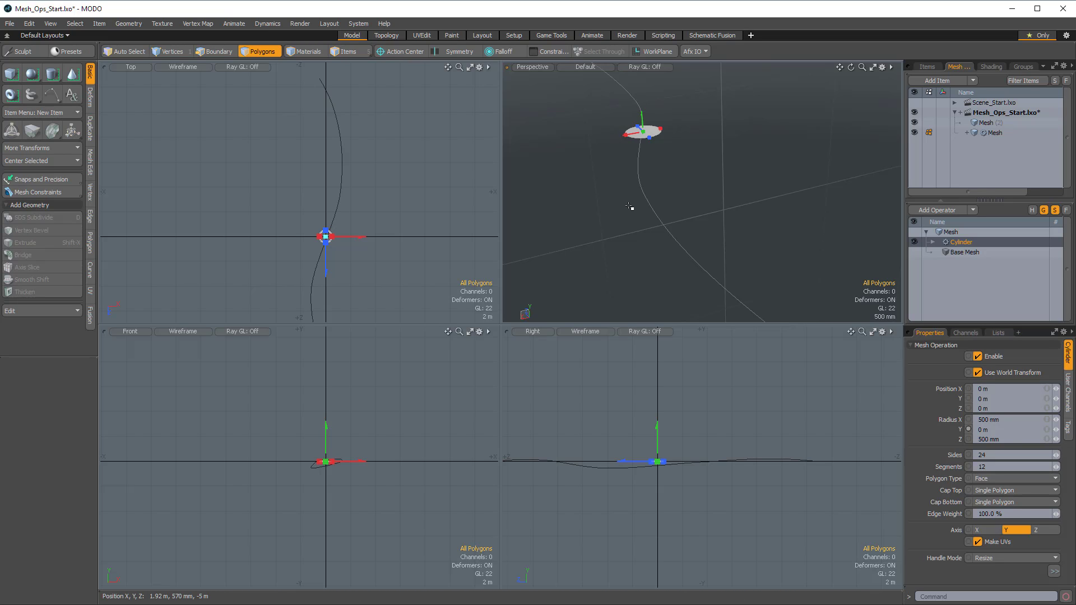
{"action": "key", "text": "ctrl+z"}
{"action": "key", "text": "ctrl+z"}
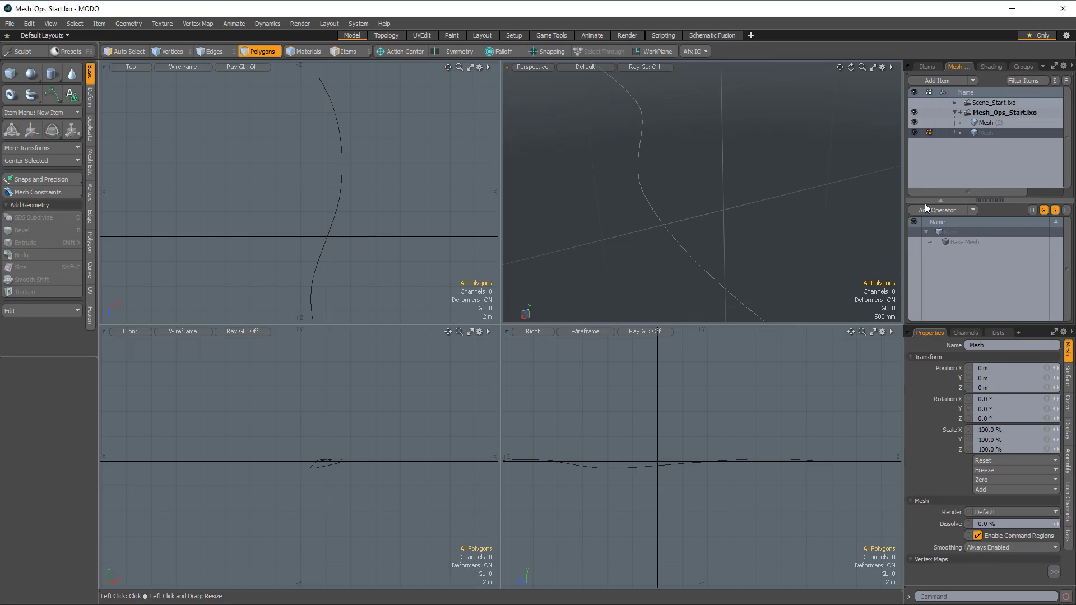
Draw a flat cylinder primitive with a radius of about 1.45 m near the origin in the Top view.
{"action": "left_click", "coordinate": [930, 65]}
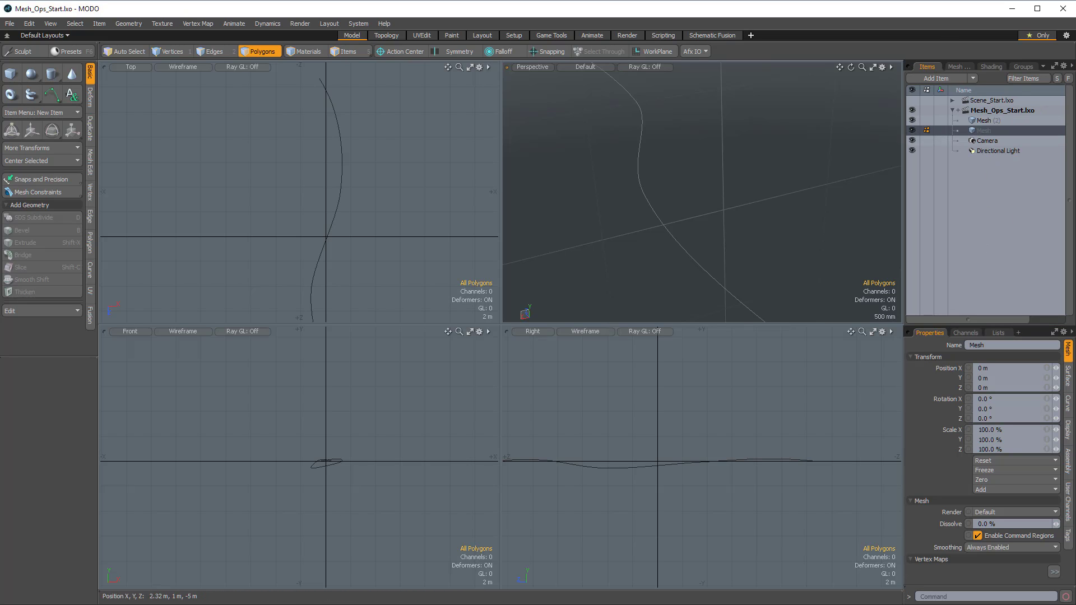
{"action": "left_click", "coordinate": [52, 74]}
{"action": "left_click_drag", "start_coordinate": [310, 232], "coordinate": [355, 227], "text": "alt+shift"}
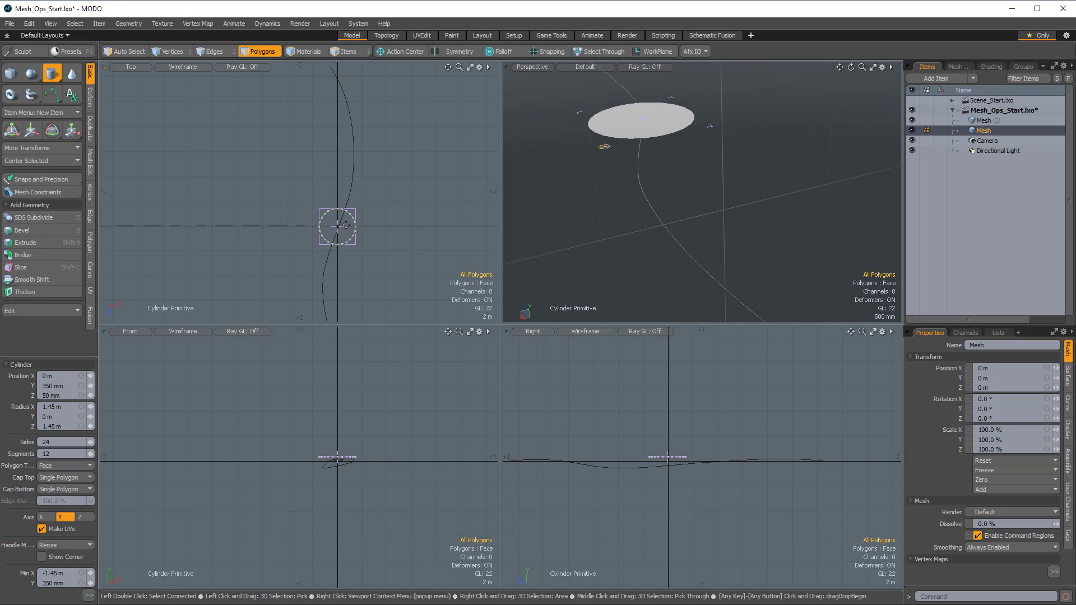
Place the flat cylinder at the origin by setting its Y and Z positions to 0 m.
{"action": "left_click", "coordinate": [61, 386]}
{"action": "type", "text": "0"}
{"action": "key", "text": "Tab"}
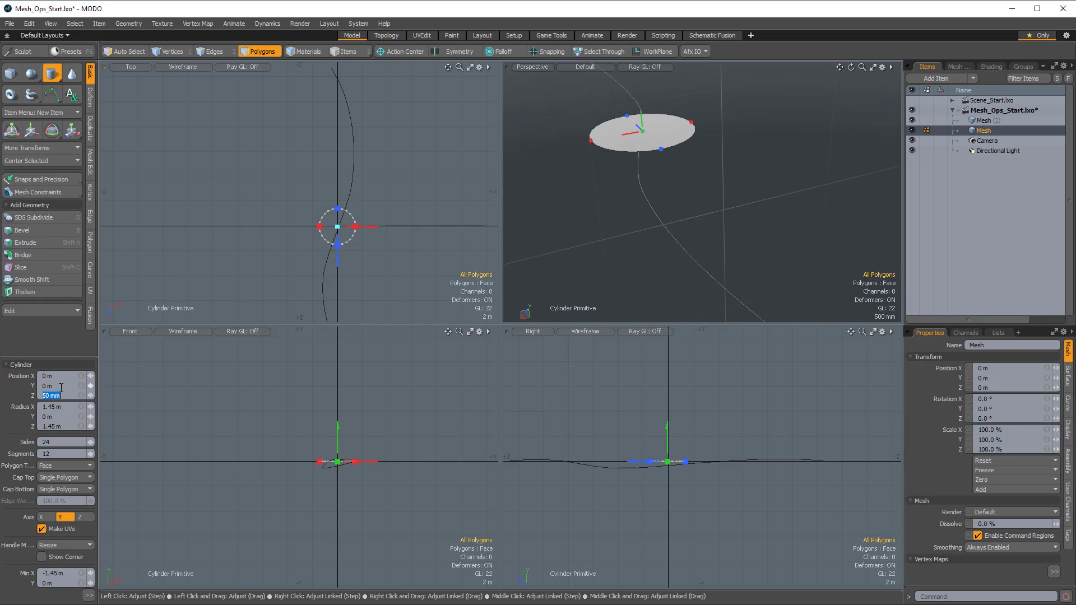
{"action": "type", "text": "0"}
{"action": "key", "text": "Tab"}
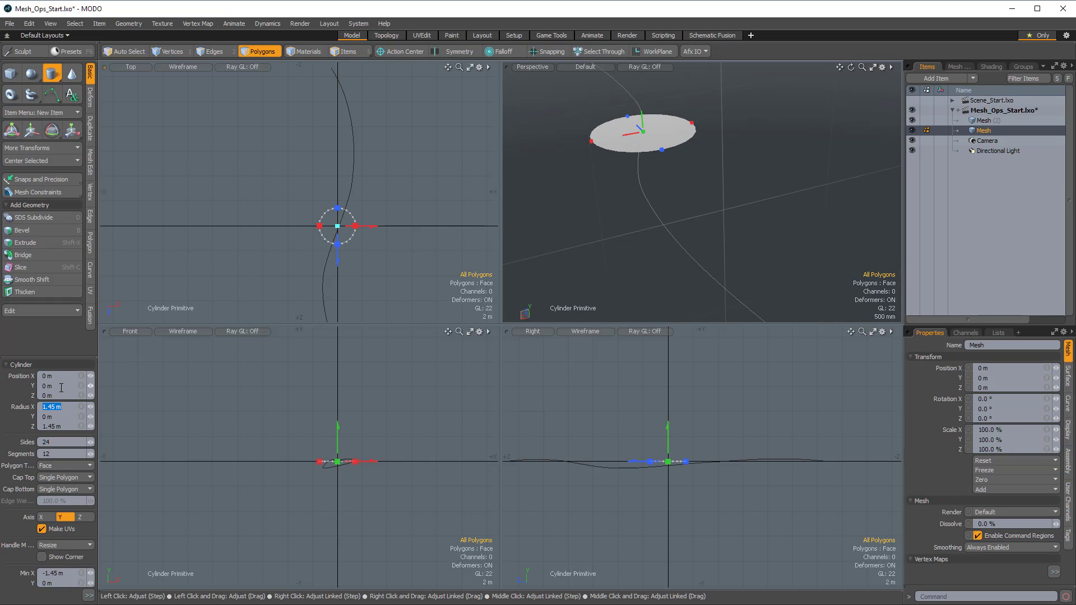
Set the flat cylinder's X and Z radii to 500 mm, keeping the Y radius at 0 m.
{"action": "type", "text": ".5"}
{"action": "key", "text": "Tab"}
{"action": "key", "text": "BackSpace"}
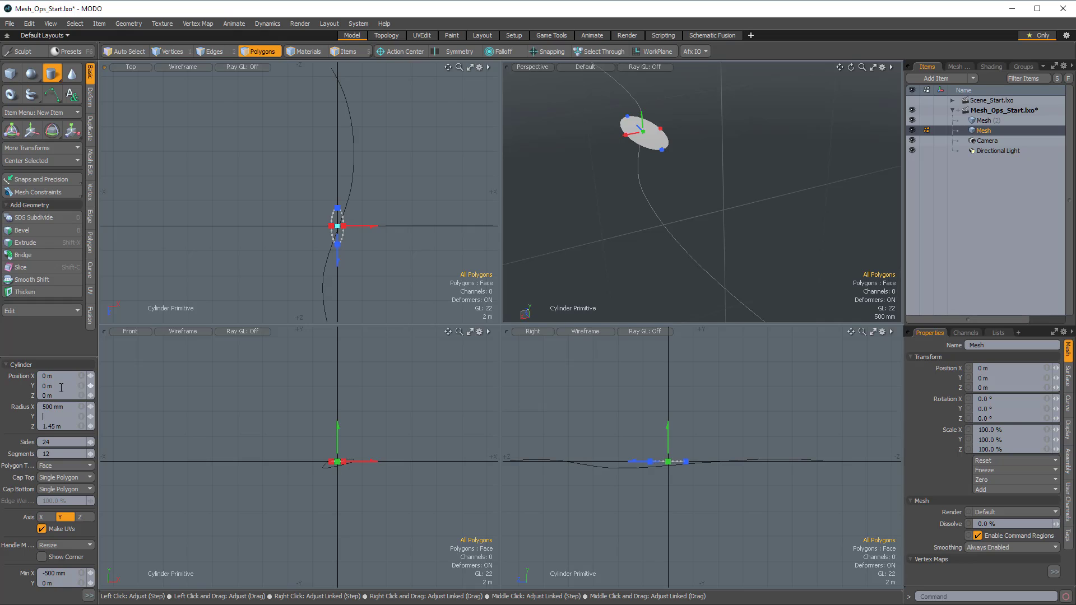
{"action": "key", "text": "Tab"}
{"action": "type", "text": ".5"}
{"action": "key", "text": "Tab"}
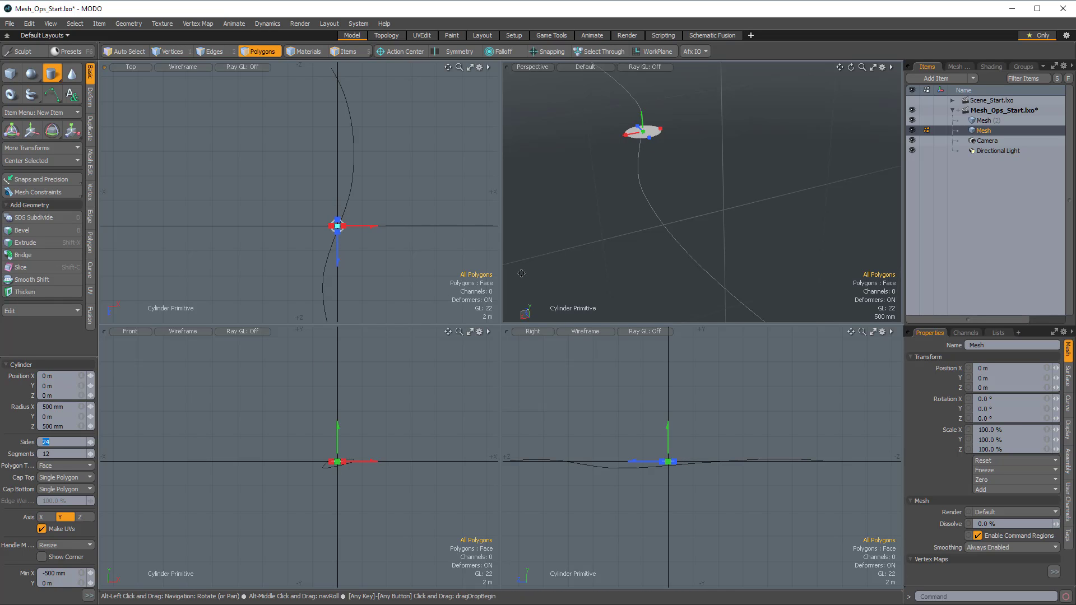
Set the flat cylinder's polygon type to Catmull-Clark.
{"action": "left_click_drag", "start_coordinate": [722, 220], "coordinate": [732, 185], "text": "alt"}
{"action": "key", "text": "shift+a"}
{"action": "left_click_drag", "start_coordinate": [676, 229], "coordinate": [665, 256], "text": "alt"}
{"action": "left_click_drag", "start_coordinate": [741, 216], "coordinate": [707, 196], "text": "alt+shift"}
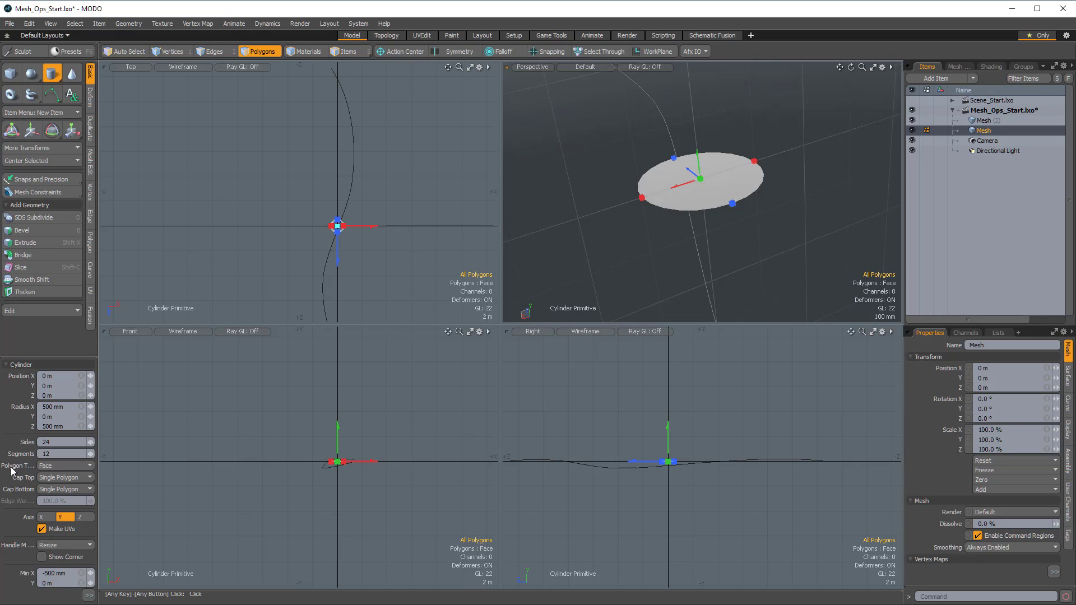
{"action": "left_click", "coordinate": [66, 465]}
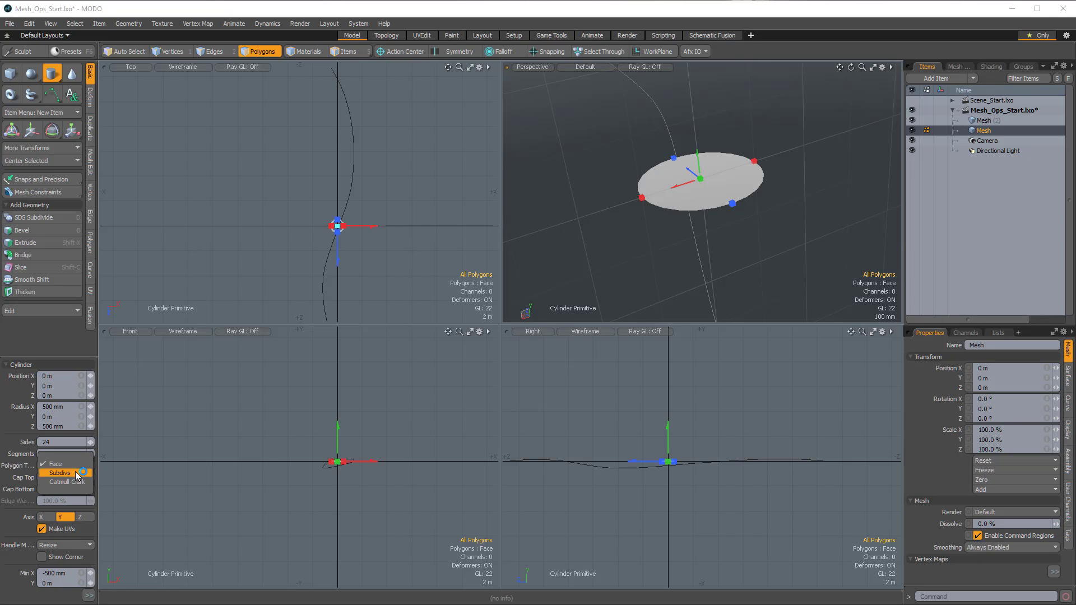
{"action": "left_click", "coordinate": [76, 480]}
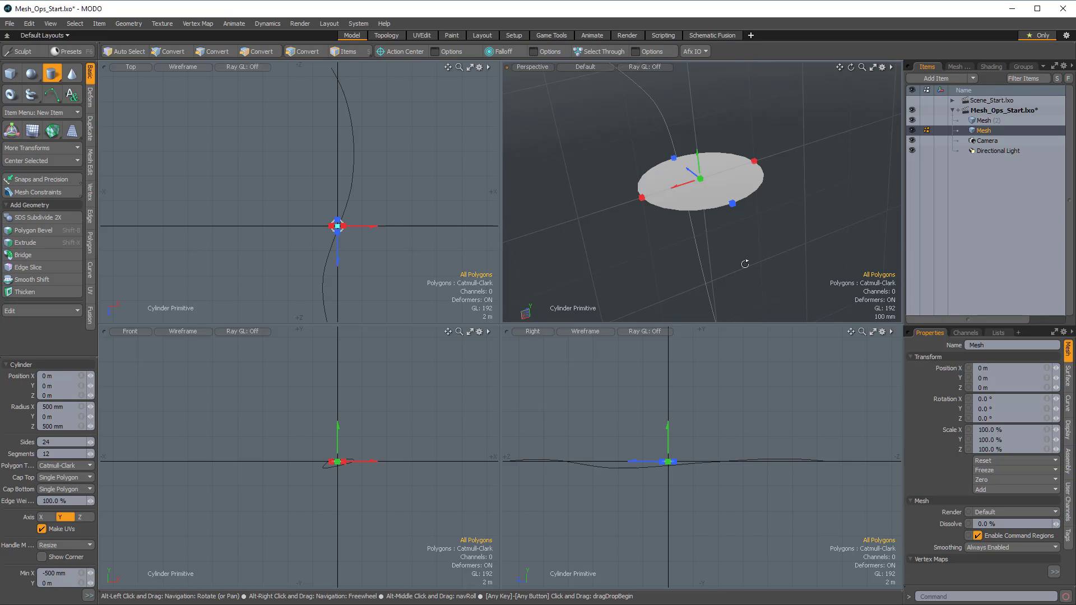
Finish the cylinder primitive, select its disc polygon and return it to the Face type.
{"action": "left_click_drag", "start_coordinate": [742, 264], "coordinate": [679, 240], "text": "alt"}
{"action": "scroll", "coordinate": [700, 220], "scroll_direction": "up", "scroll_amount": 3}
{"action": "key", "text": "space"}
{"action": "left_click", "coordinate": [667, 235]}
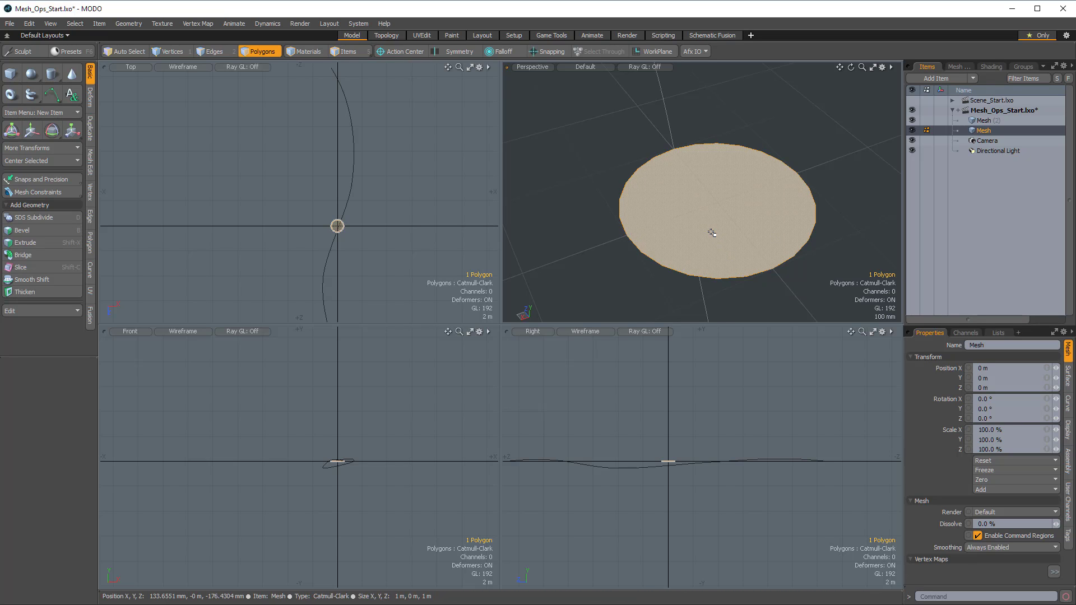
{"action": "left_click_drag", "start_coordinate": [653, 183], "coordinate": [689, 224], "text": "alt"}
Search the mesh operations for "curve" and add a Curve Extrude above the disc's Base Mesh.
{"action": "left_click", "coordinate": [959, 66]}
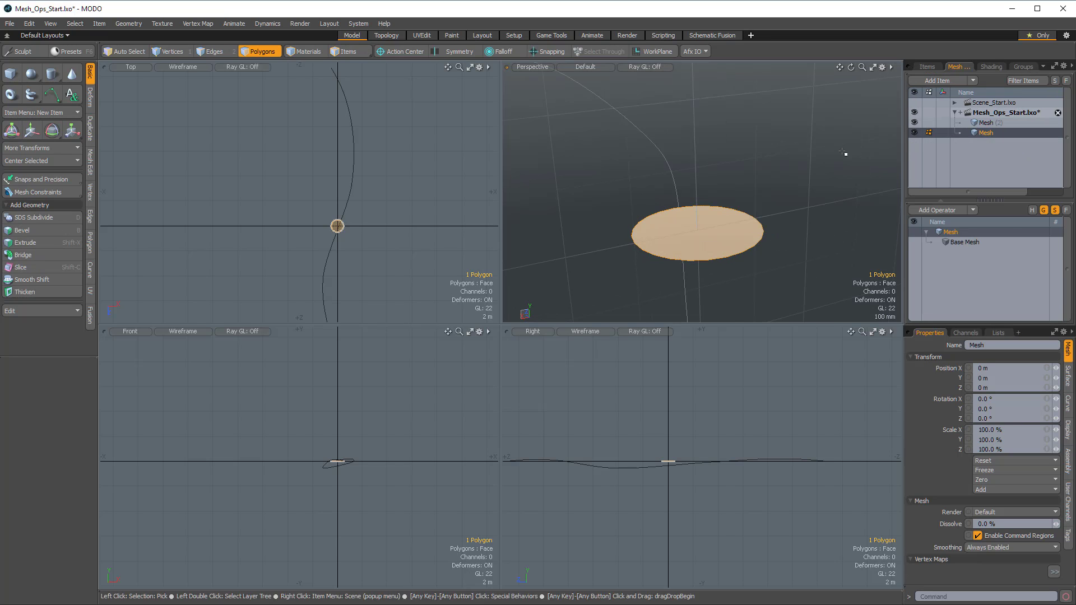
{"action": "left_click", "coordinate": [965, 242]}
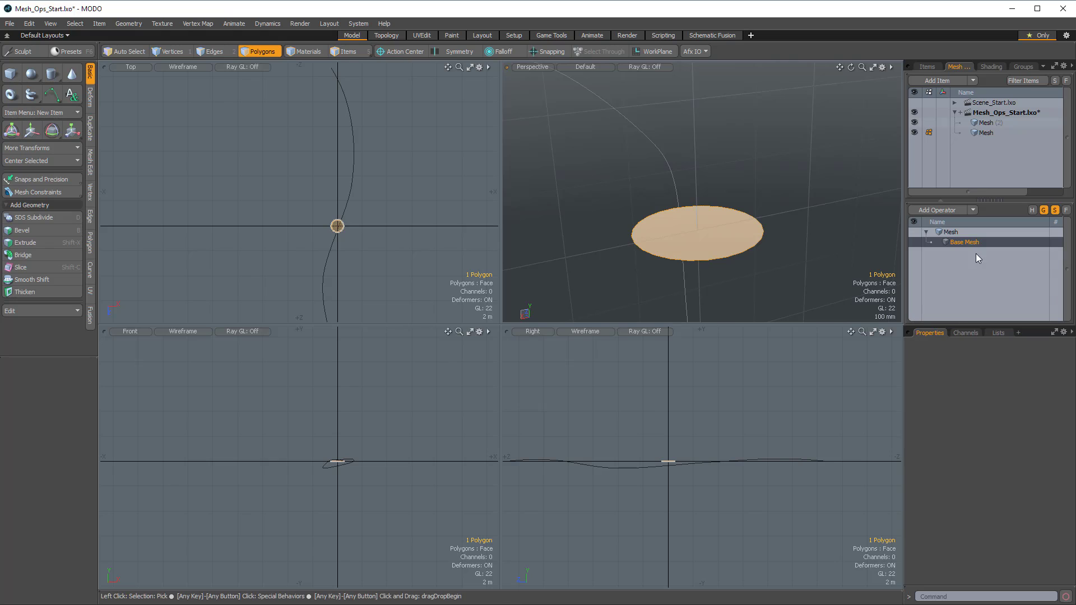
{"action": "left_click", "coordinate": [942, 211]}
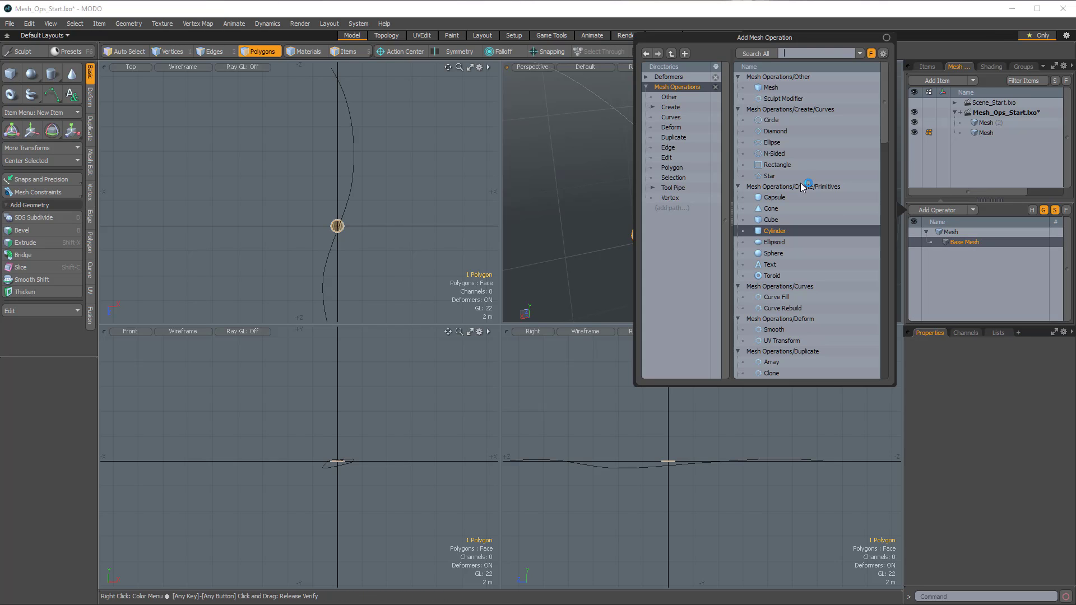
{"action": "left_click", "coordinate": [806, 53]}
{"action": "type", "text": "curve"}
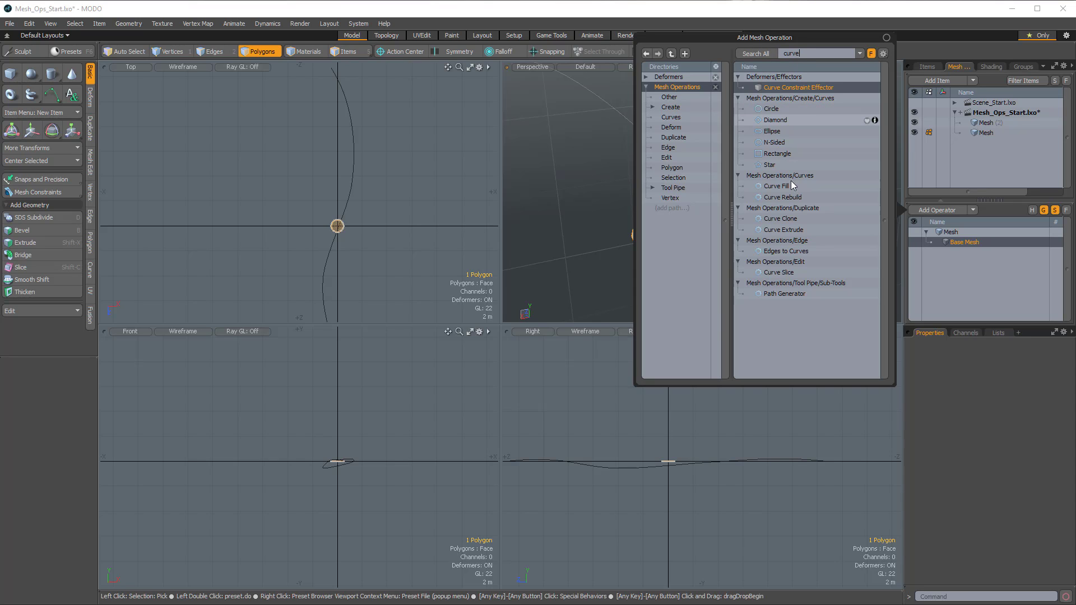
{"action": "left_click", "coordinate": [800, 229]}
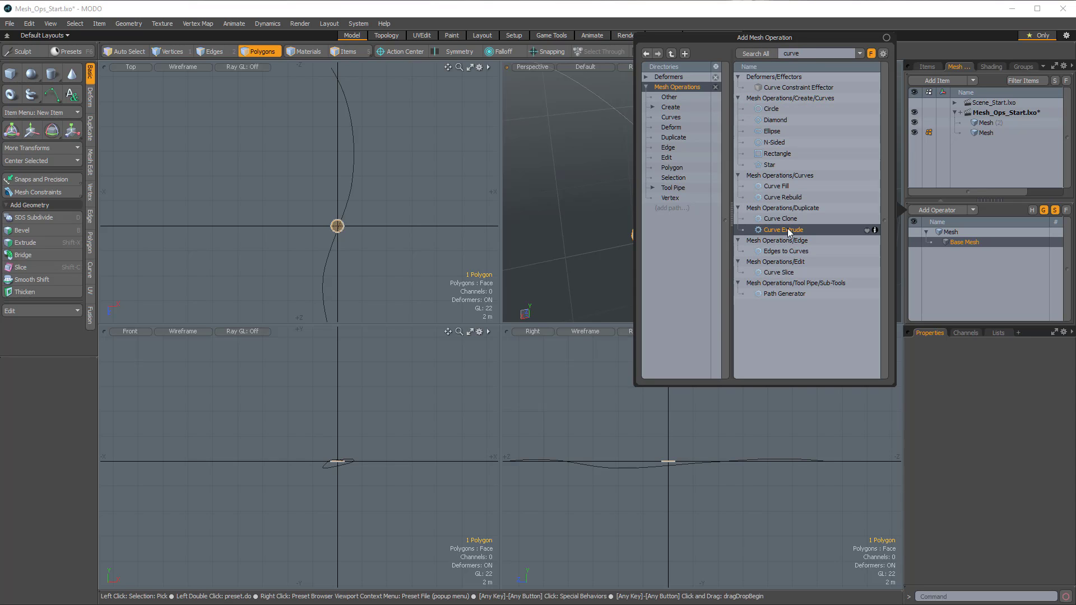
{"action": "double_click", "coordinate": [788, 228]}
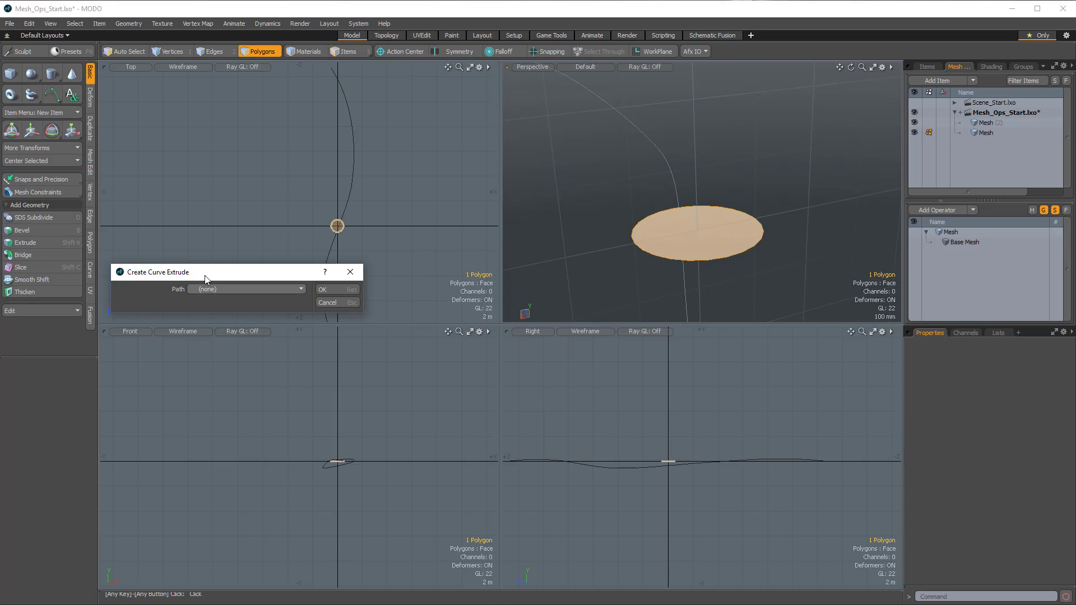
Create the Curve Extrude with Mesh (2) as its path.
{"action": "left_click_drag", "start_coordinate": [206, 273], "coordinate": [483, 176]}
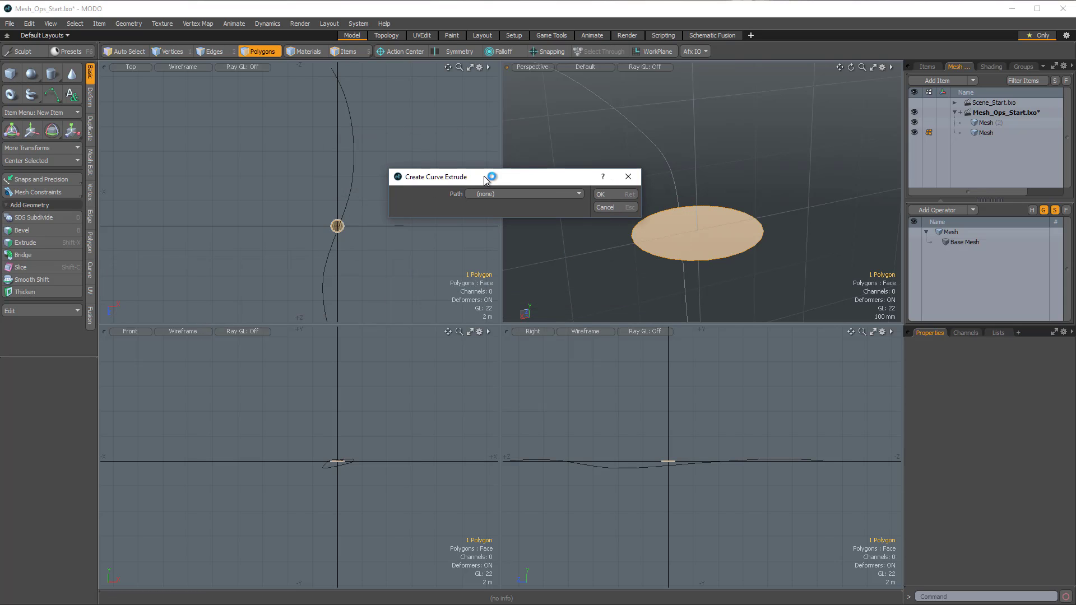
{"action": "left_click", "coordinate": [510, 194]}
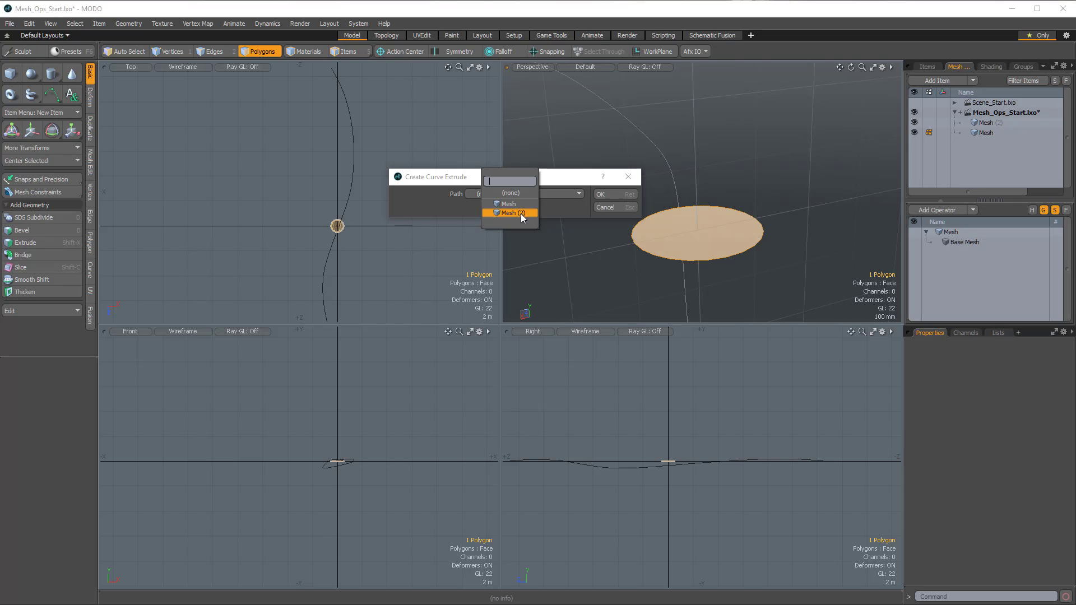
{"action": "left_click", "coordinate": [520, 214]}
{"action": "left_click", "coordinate": [612, 194]}
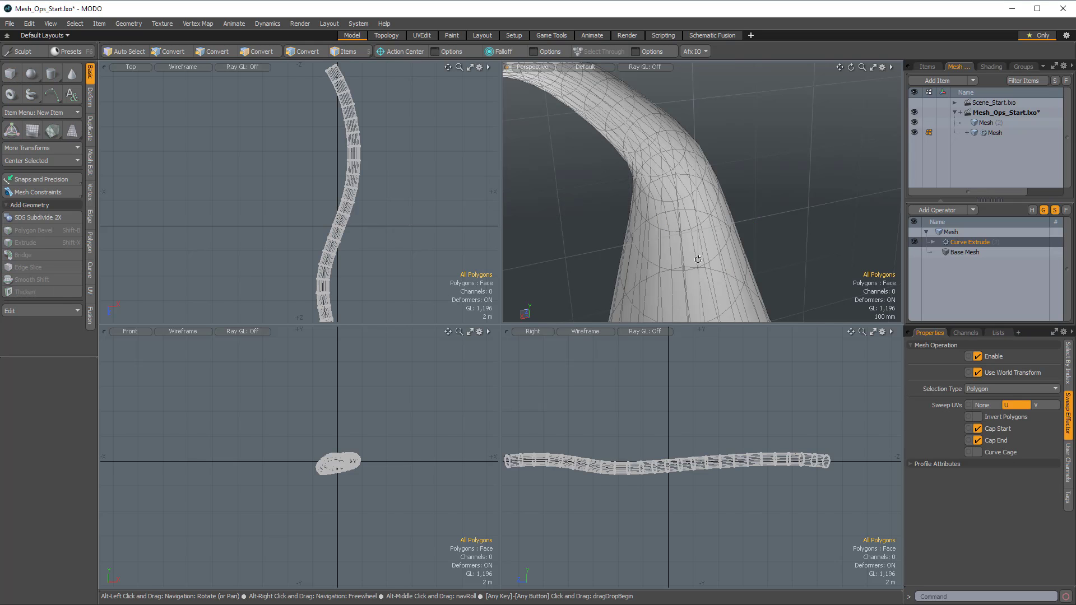
Enable Invert Polygons and disable Cap Start and Cap End on the Curve Extrude.
{"action": "left_click_drag", "start_coordinate": [700, 235], "coordinate": [691, 192], "text": "ctrl+alt"}
{"action": "left_click", "coordinate": [977, 417]}
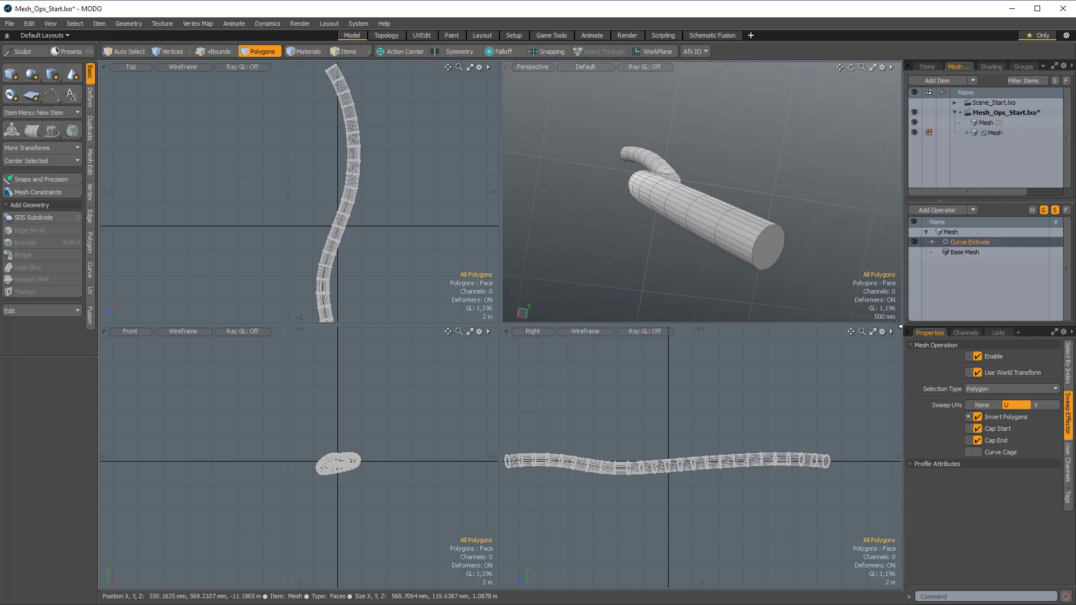
{"action": "left_click", "coordinate": [978, 429]}
{"action": "left_click", "coordinate": [978, 440]}
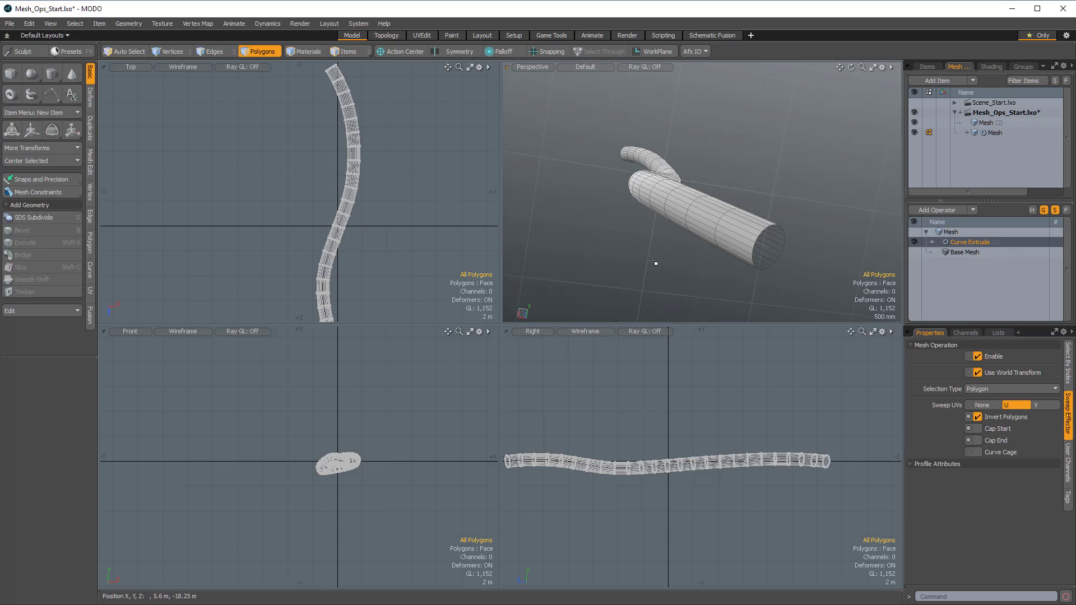
{"action": "key", "text": "alt"}
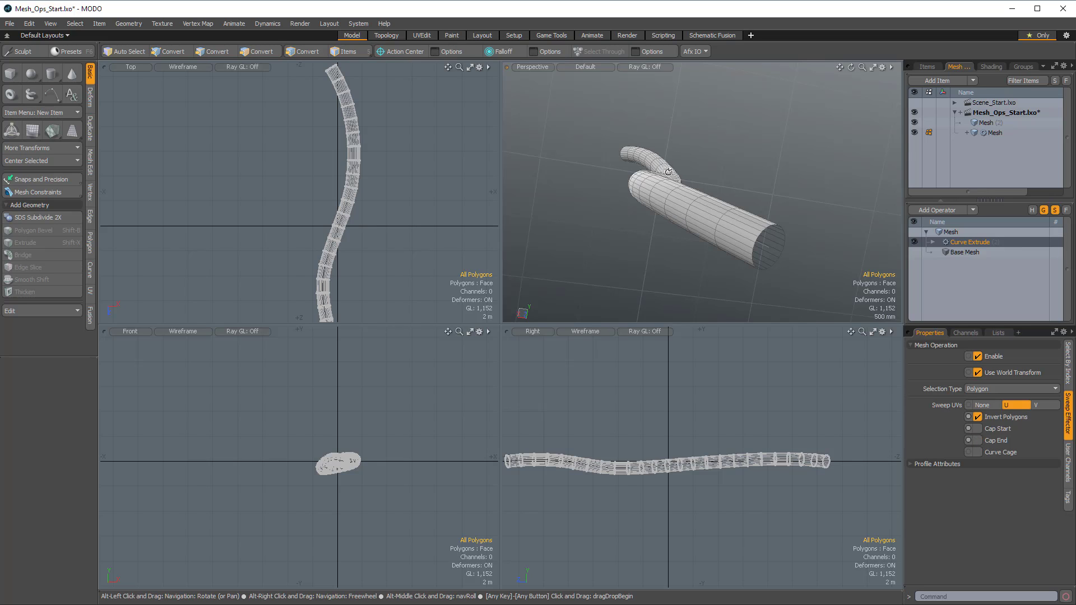
{"action": "left_click_drag", "start_coordinate": [760, 137], "coordinate": [733, 167], "text": "alt"}
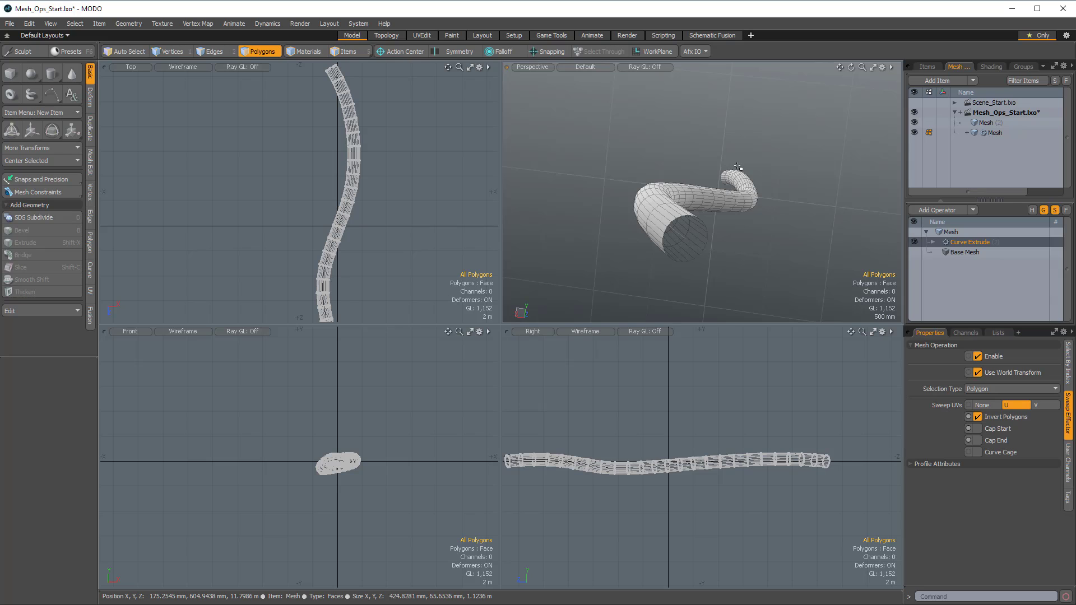
{"action": "left_click_drag", "start_coordinate": [738, 167], "coordinate": [698, 217], "text": "alt"}
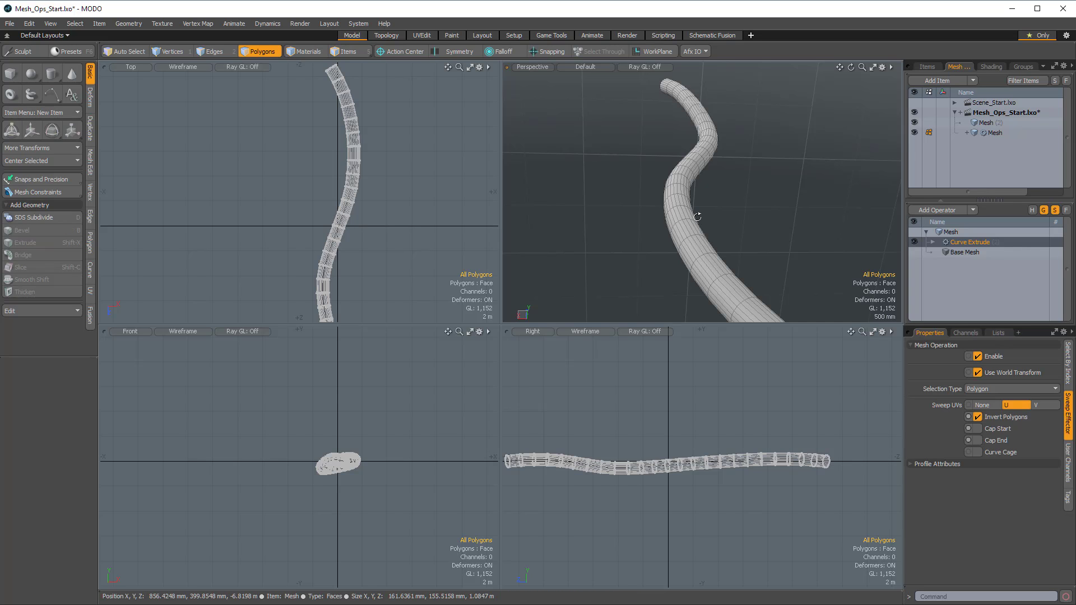
{"action": "left_click_drag", "start_coordinate": [362, 242], "coordinate": [439, 157], "text": "ctrl+alt"}
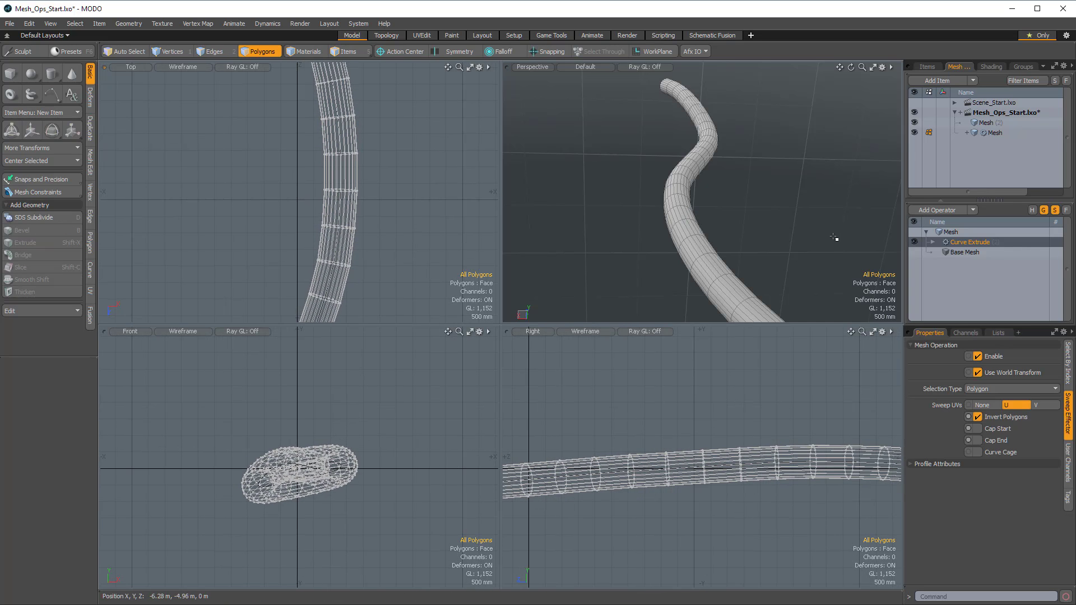
Try a Subdivide mesh operation on top of the Curve Extrude, check its subdivision methods, and undo the addition.
{"action": "left_click", "coordinate": [941, 209]}
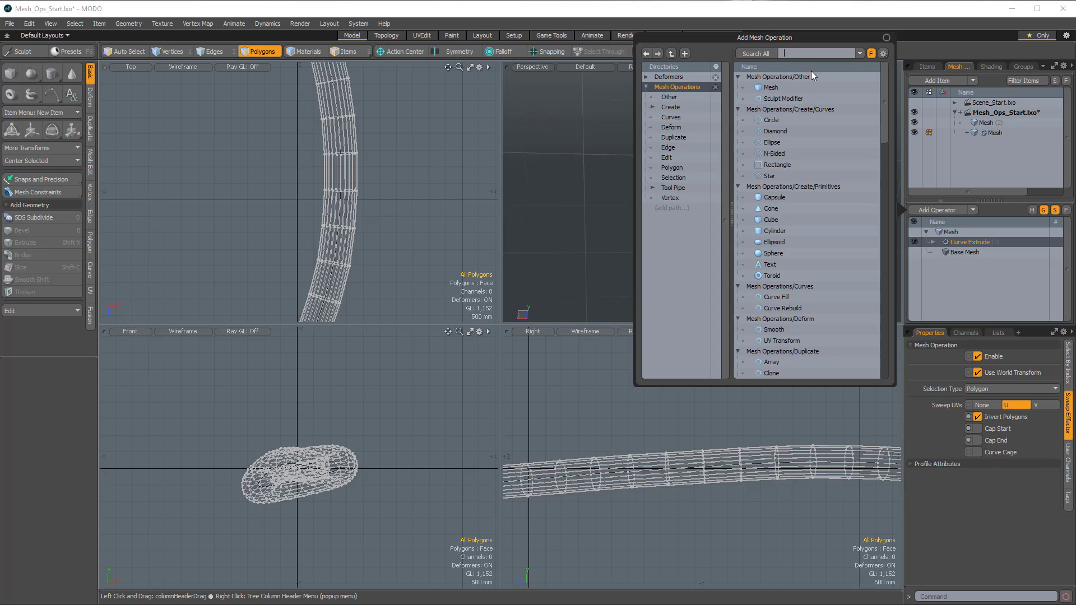
{"action": "type", "text": "sub"}
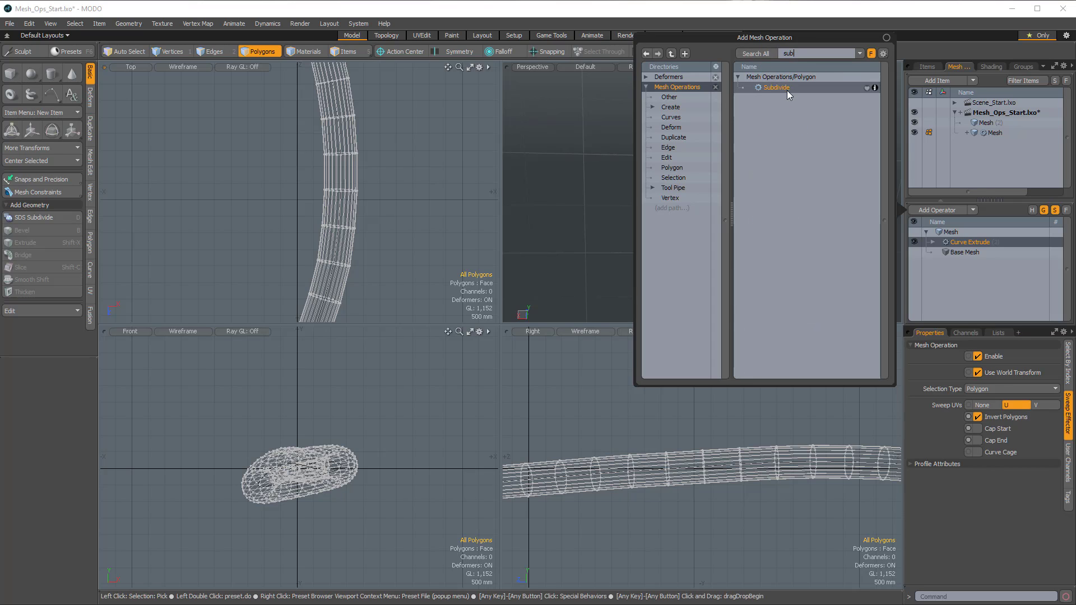
{"action": "double_click", "coordinate": [785, 87]}
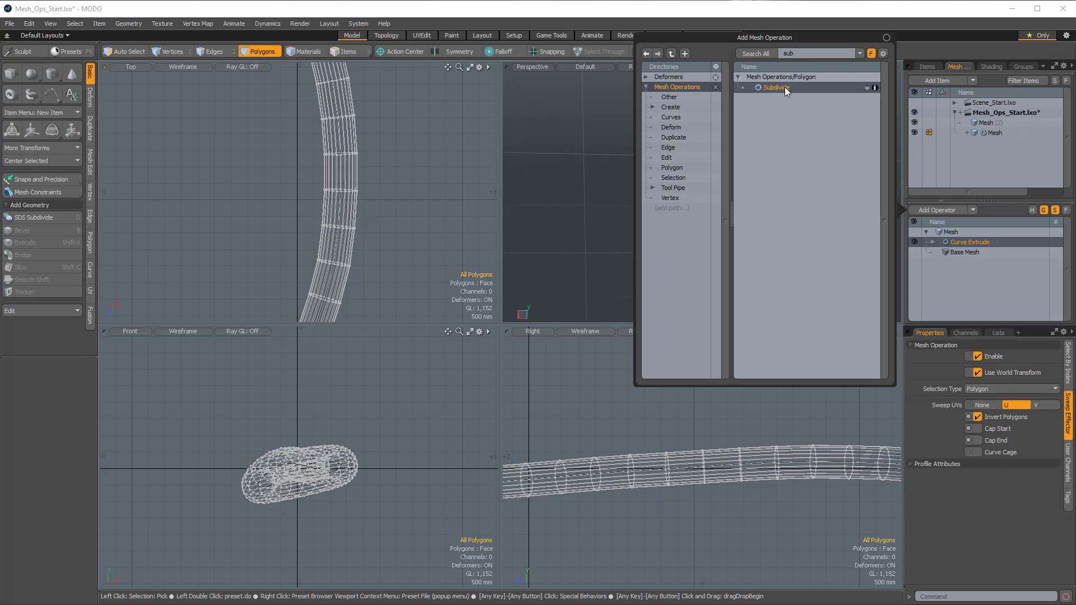
{"action": "left_click_drag", "start_coordinate": [695, 168], "coordinate": [665, 195], "text": "alt"}
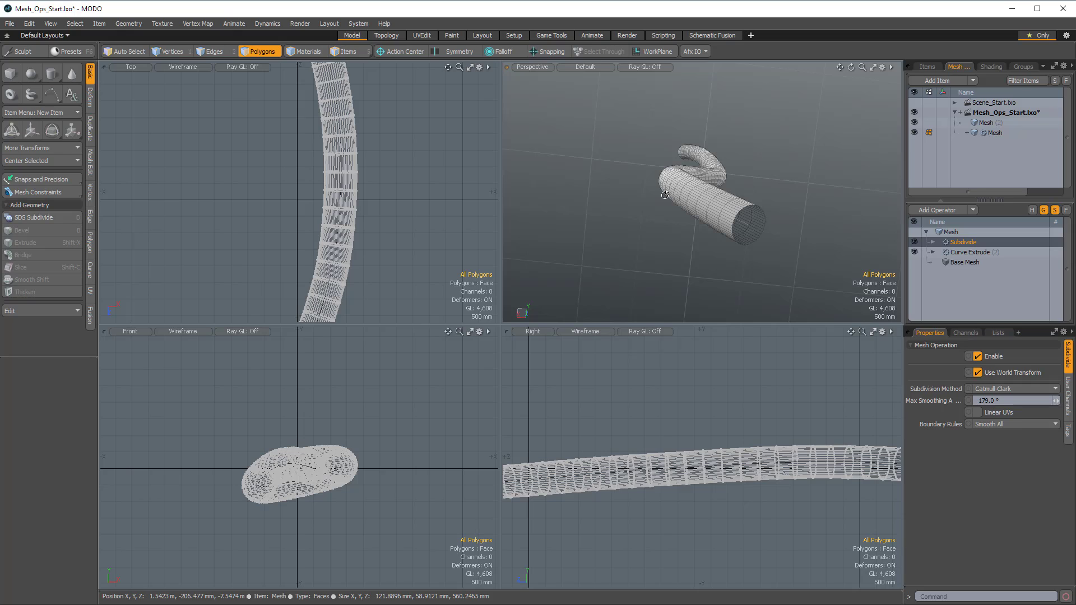
{"action": "left_click", "coordinate": [1014, 389]}
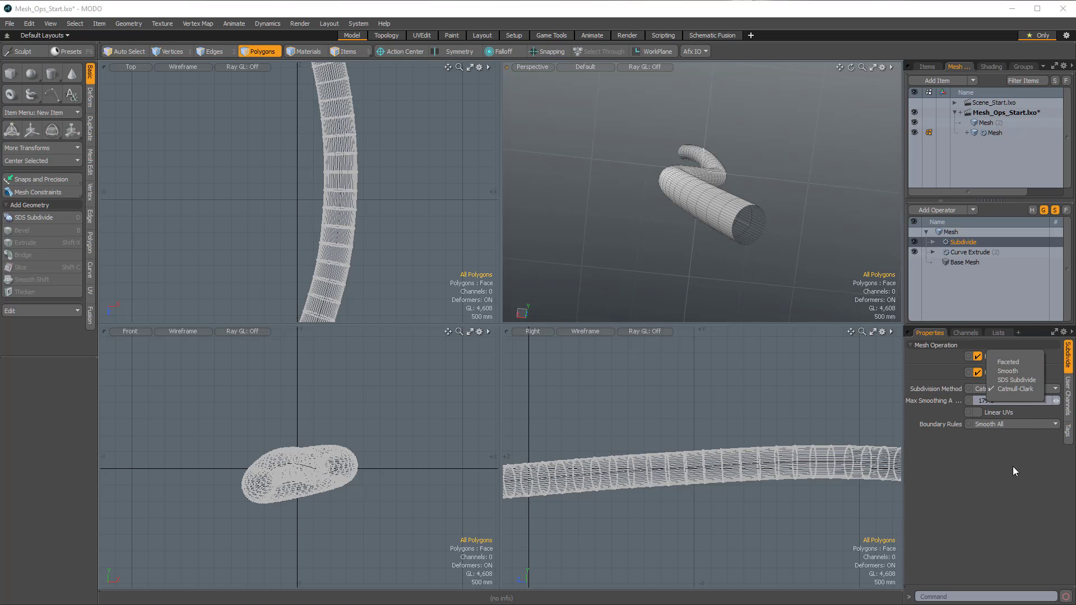
{"action": "left_click", "coordinate": [989, 497]}
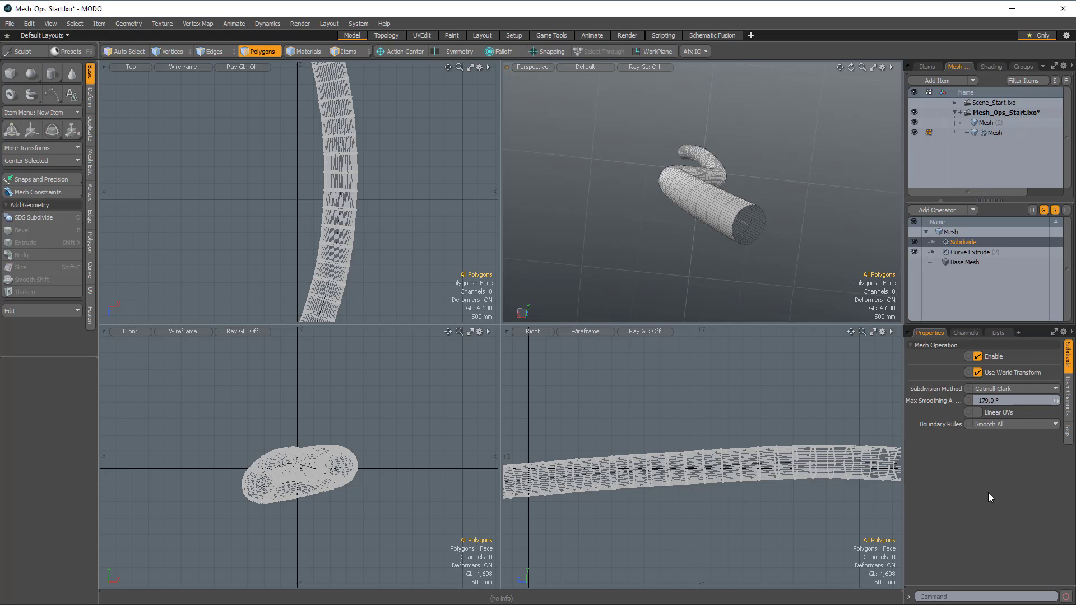
{"action": "key", "text": "ctrl+z"}
Convert the Base Mesh disc polygon to Catmull-Clark subdivision and make the Curve Extrude the active operation again.
{"action": "left_click_drag", "start_coordinate": [707, 163], "coordinate": [734, 207], "text": "alt"}
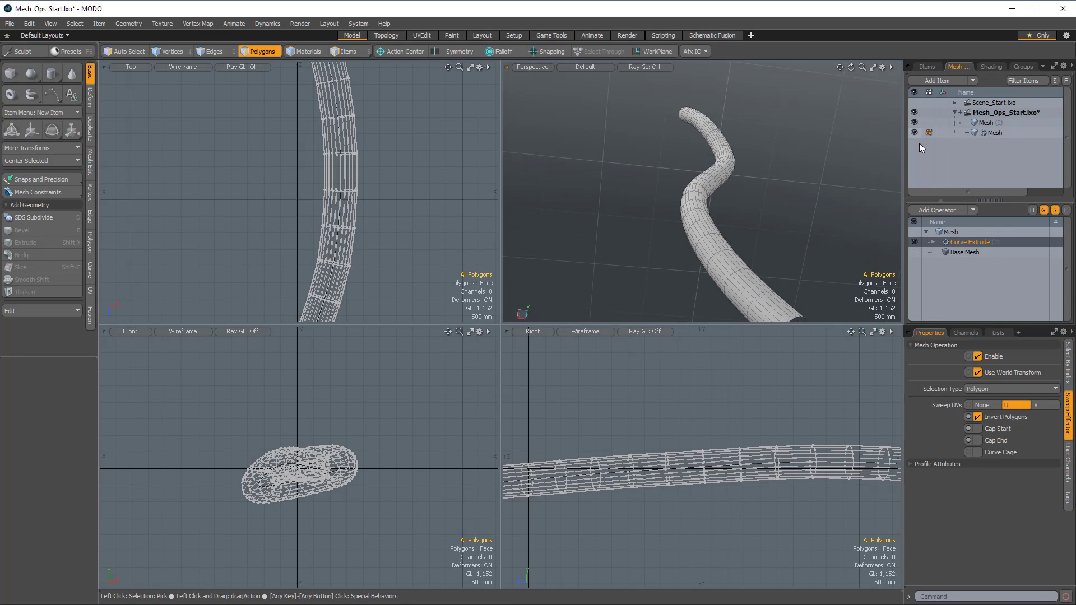
{"action": "left_click", "coordinate": [969, 253]}
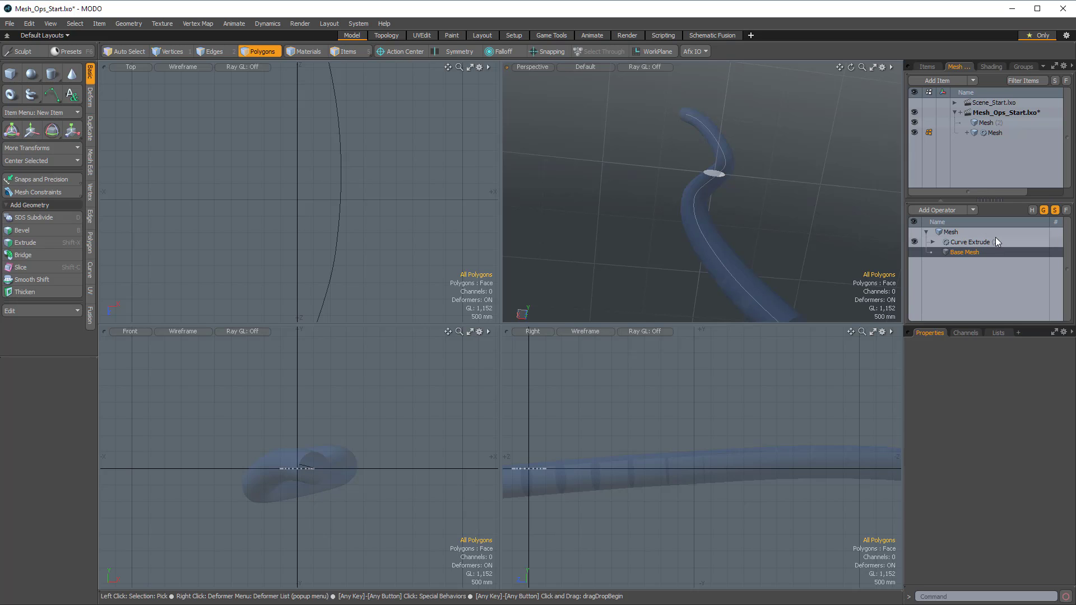
{"action": "left_click_drag", "start_coordinate": [867, 235], "coordinate": [708, 214], "text": "alt"}
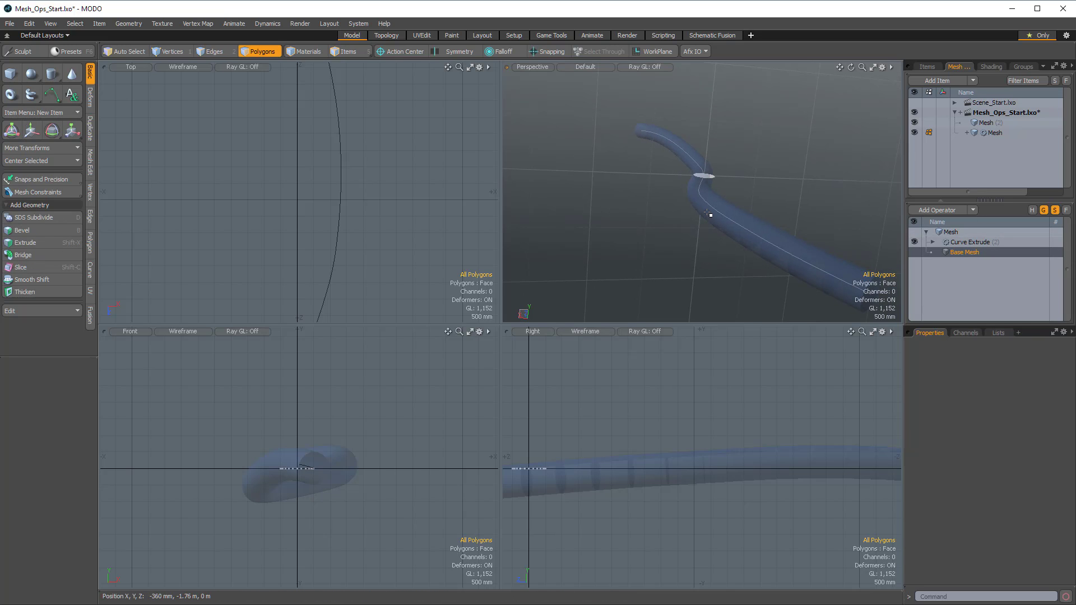
{"action": "key", "text": "Tab"}
{"action": "left_click_drag", "start_coordinate": [752, 187], "coordinate": [691, 199], "text": "alt"}
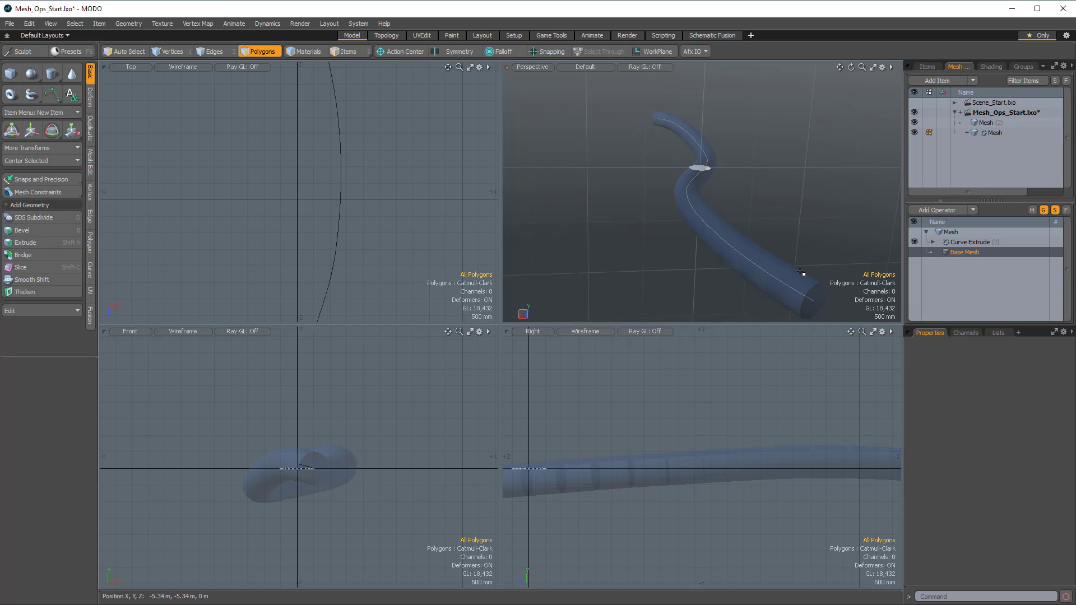
{"action": "left_click", "coordinate": [965, 242]}
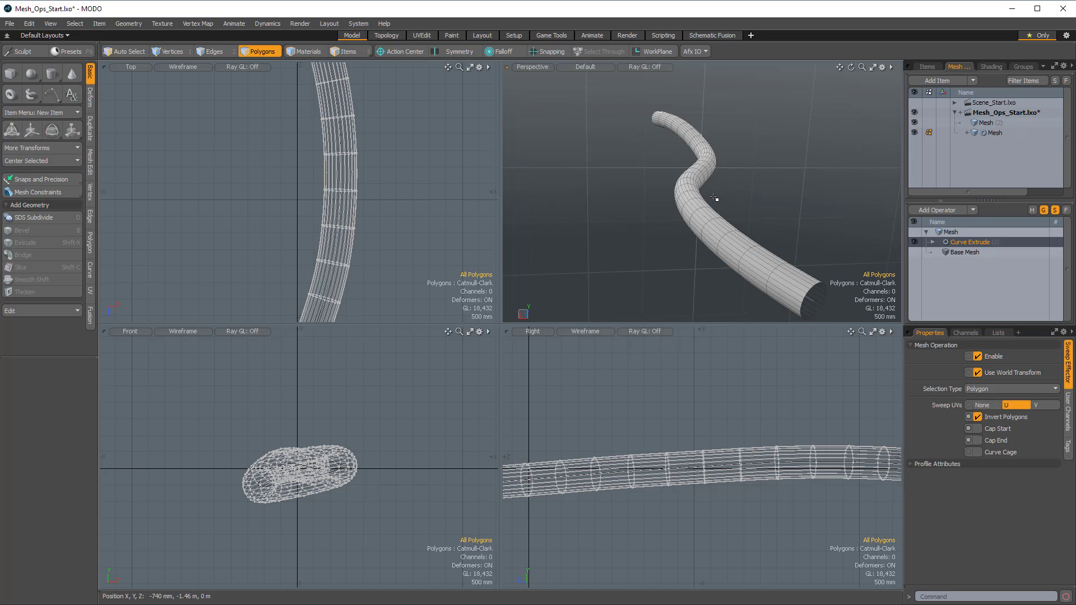
{"action": "left_click_drag", "start_coordinate": [836, 286], "coordinate": [696, 192], "text": "alt"}
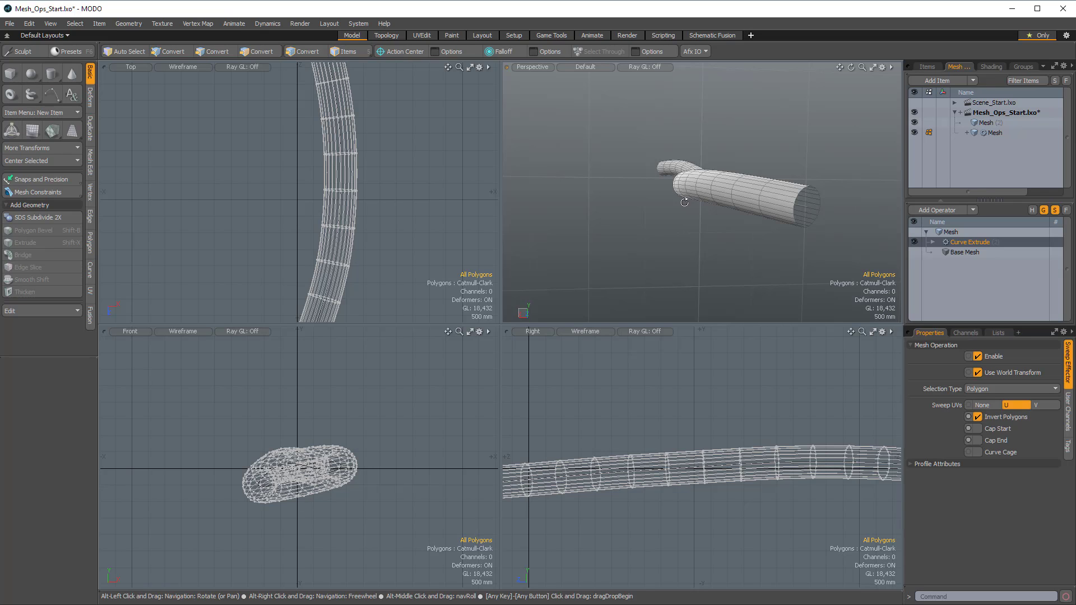
{"action": "left_click_drag", "start_coordinate": [697, 192], "coordinate": [697, 240], "text": "alt"}
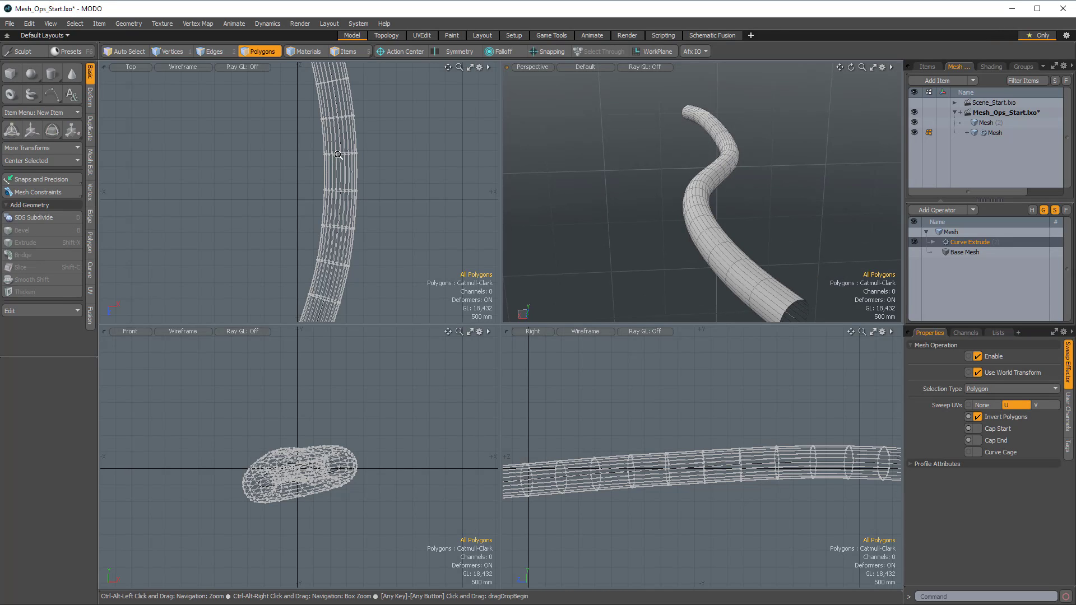
Examine the source disc in the Base Mesh and compare it with the tube swept from it.
{"action": "scroll", "coordinate": [330, 186], "scroll_direction": "up", "scroll_amount": 3}
{"action": "left_click", "coordinate": [969, 252]}
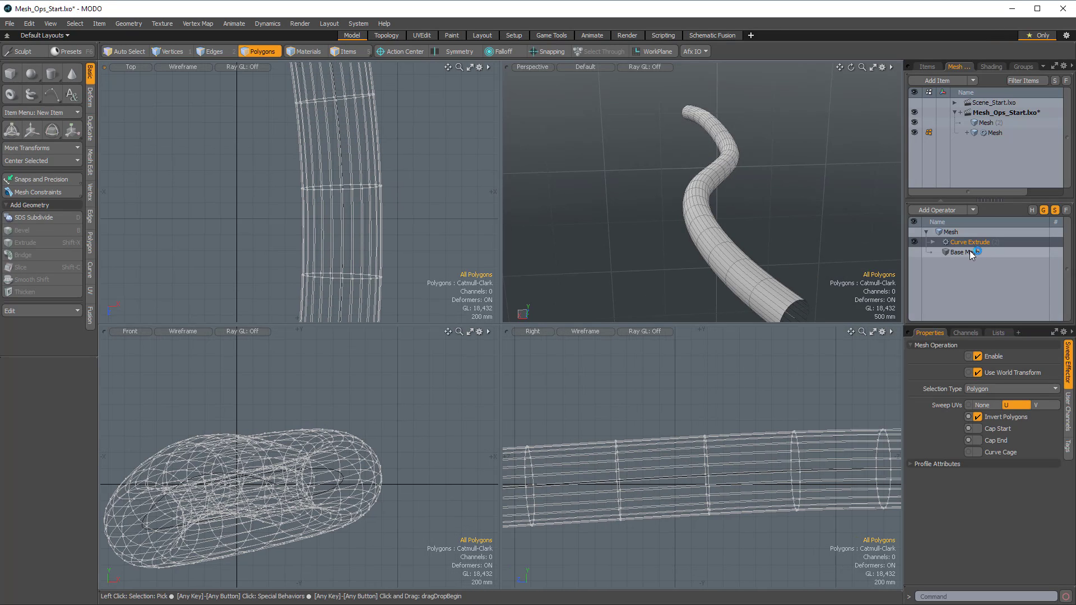
{"action": "key", "text": "a"}
{"action": "left_click_drag", "start_coordinate": [293, 195], "coordinate": [431, 201], "text": "ctrl+alt"}
{"action": "mouse_move", "coordinate": [431, 201]}
{"action": "left_mouse_down", "text": "alt"}
{"action": "mouse_move", "coordinate": [531, 226]}
{"action": "mouse_move", "coordinate": [439, 203]}
{"action": "left_mouse_up", "text": "alt"}
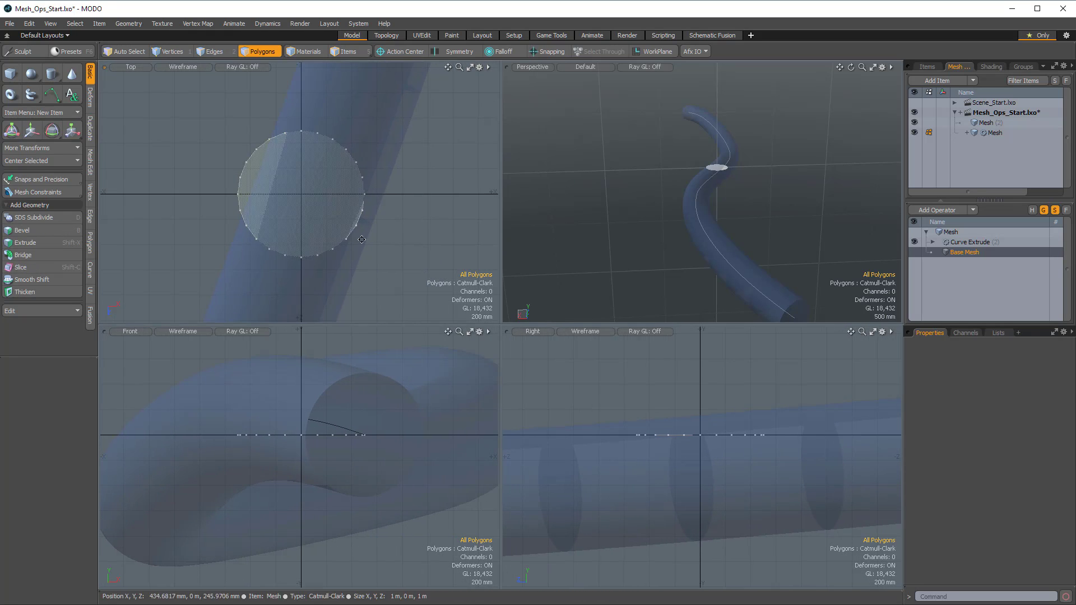
{"action": "left_click_drag", "start_coordinate": [312, 200], "coordinate": [297, 199], "text": "ctrl+alt"}
{"action": "left_click_drag", "start_coordinate": [297, 200], "coordinate": [282, 183], "text": "alt"}
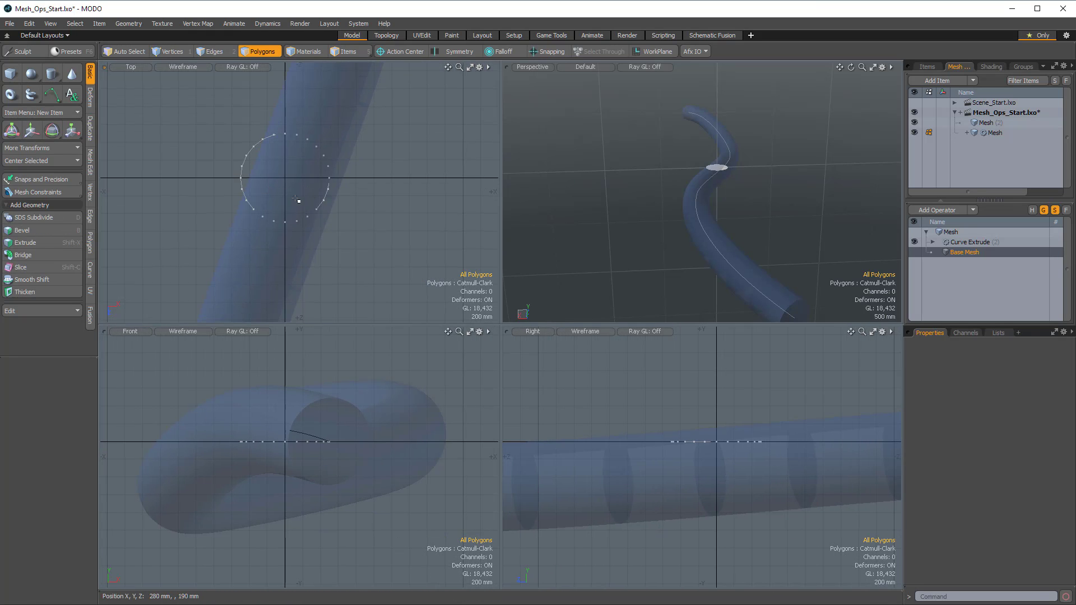
{"action": "left_click_drag", "start_coordinate": [715, 201], "coordinate": [764, 235], "text": "alt"}
Add a Thicken mesh operation above the Curve Extrude and give the tube wall an offset of -220 mm.
{"action": "left_click", "coordinate": [968, 242]}
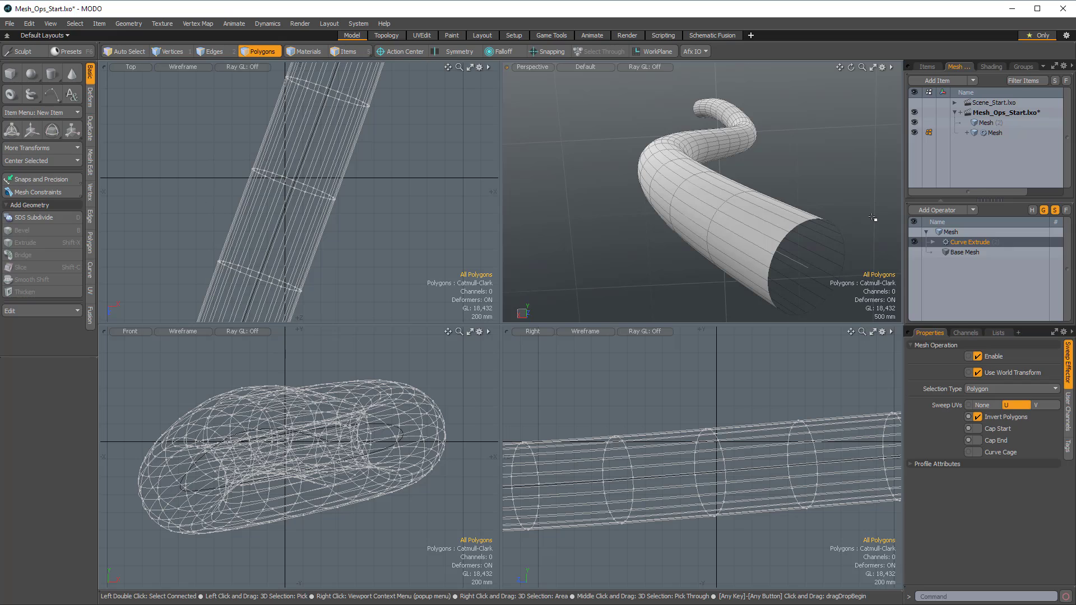
{"action": "left_click", "coordinate": [950, 211]}
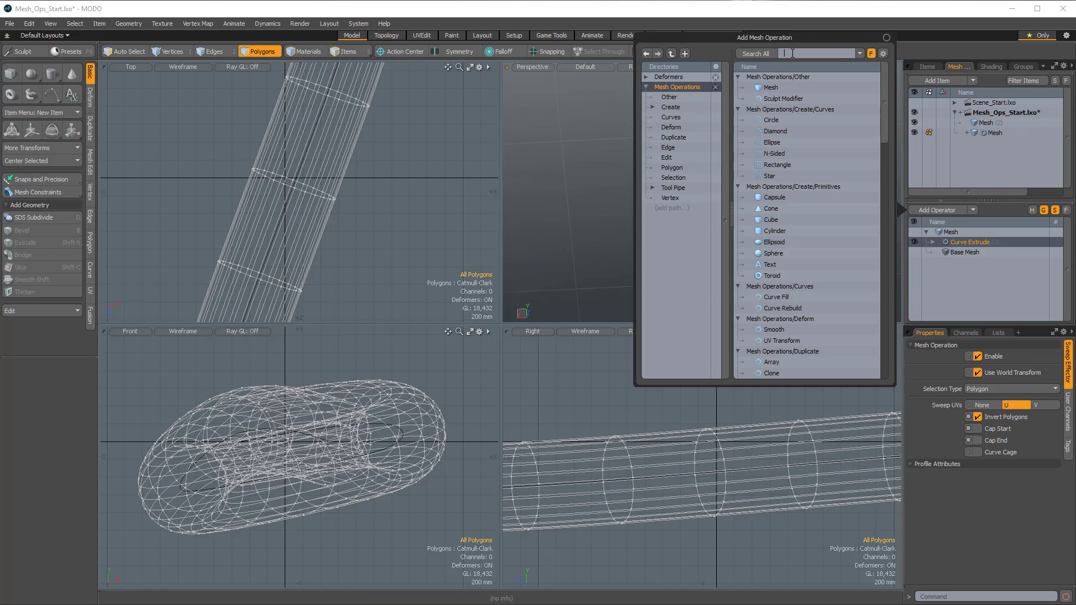
{"action": "type", "text": "thi"}
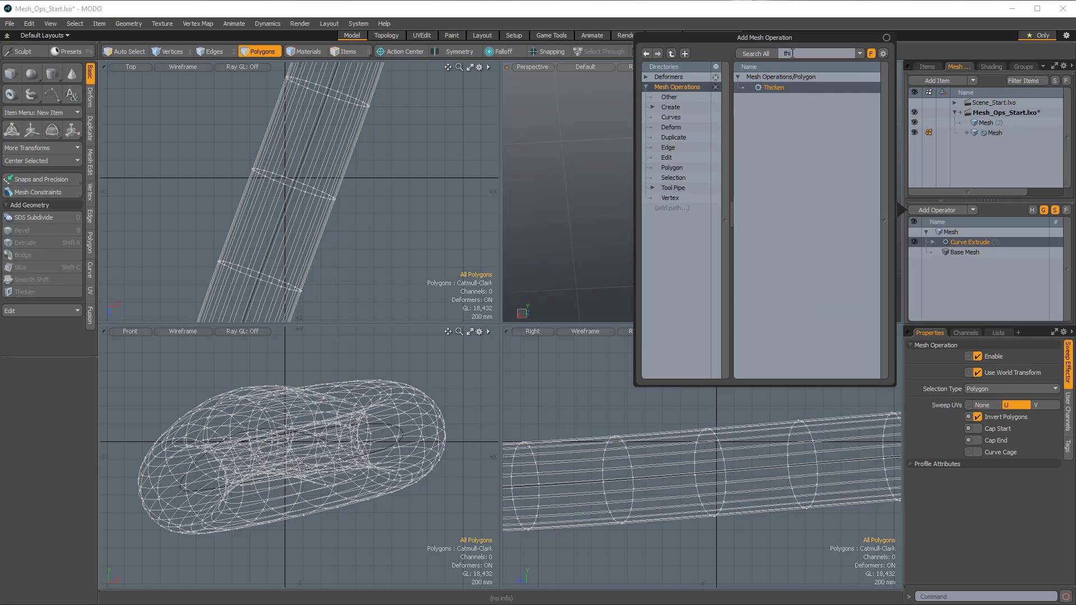
{"action": "double_click", "coordinate": [773, 88]}
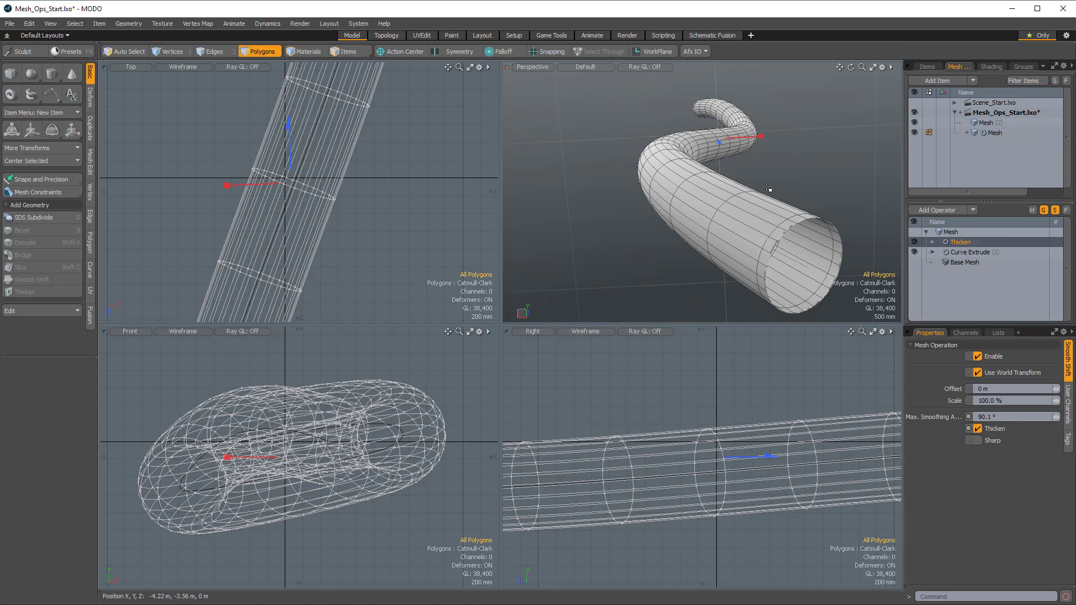
{"action": "left_click_drag", "start_coordinate": [770, 456], "coordinate": [756, 457]}
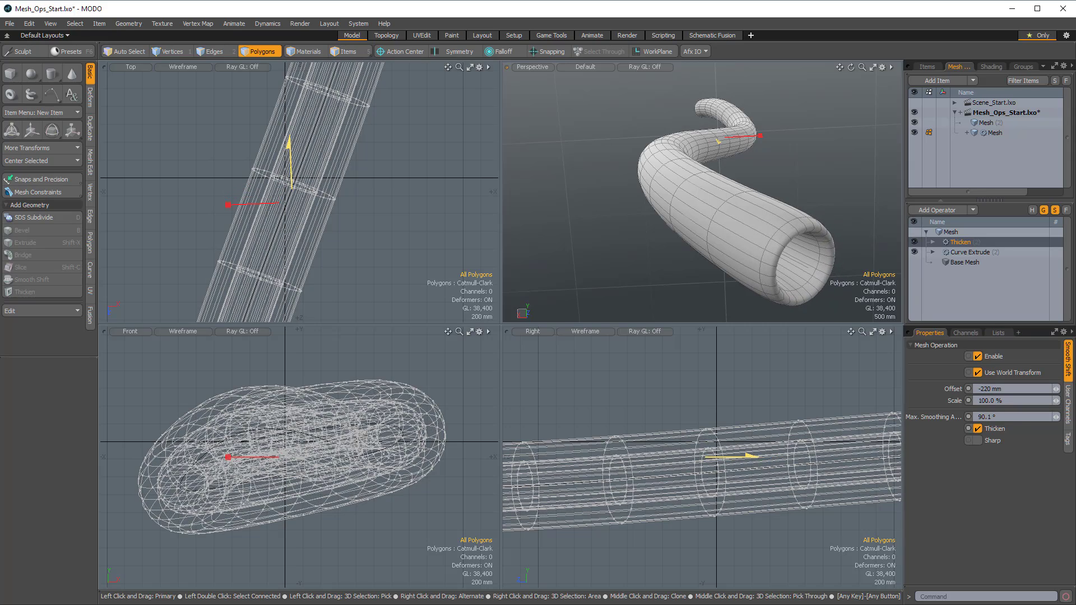
Select the full ring of rim polygons around the tube's near open end.
{"action": "left_click_drag", "start_coordinate": [678, 241], "coordinate": [814, 162], "text": "alt"}
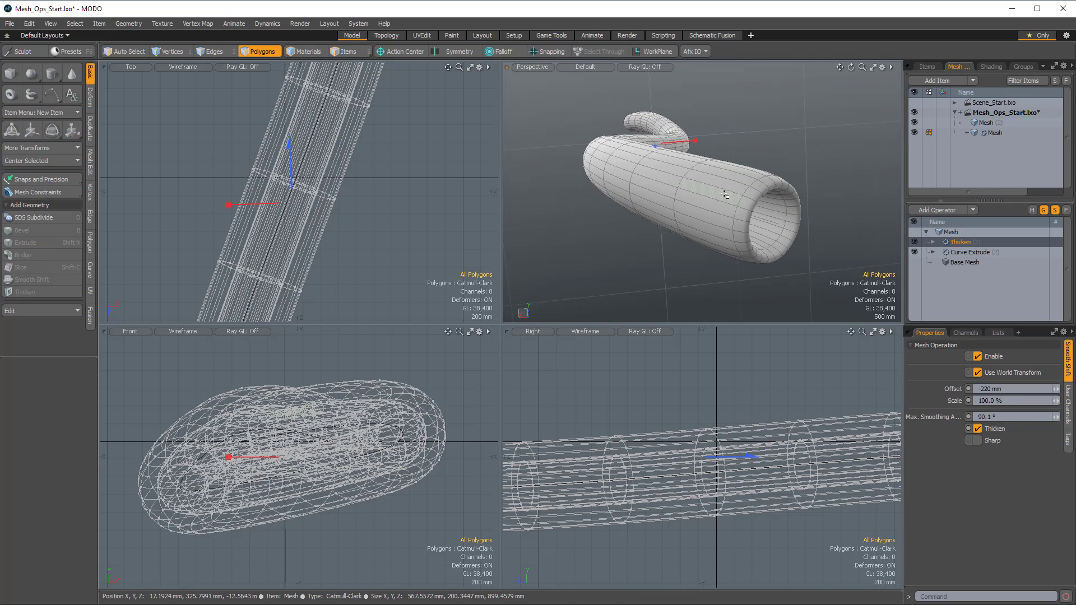
{"action": "left_click_drag", "start_coordinate": [763, 194], "coordinate": [763, 184]}
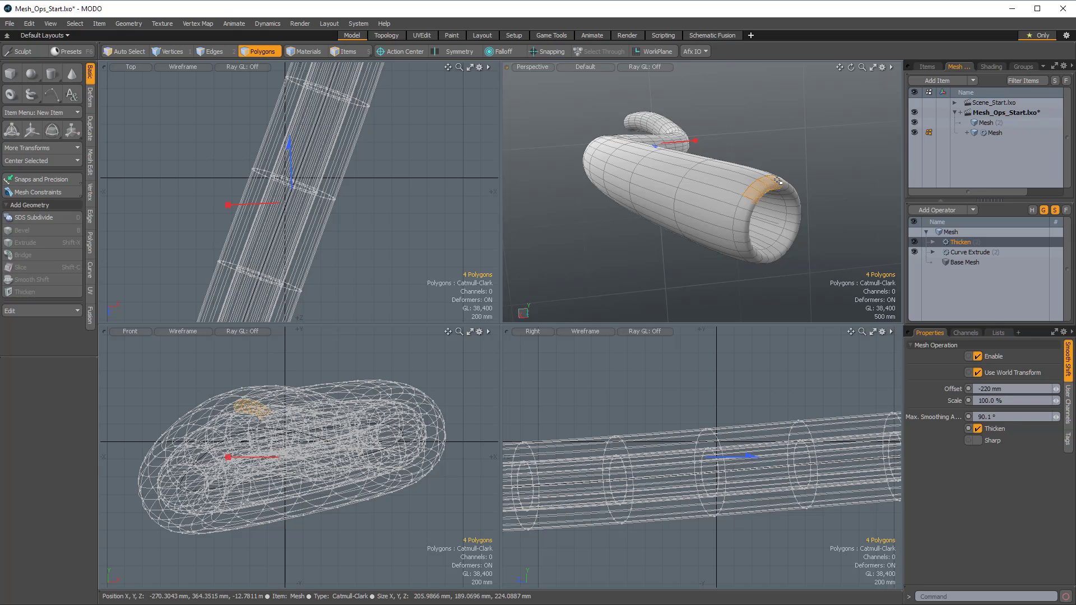
{"action": "left_click_drag", "start_coordinate": [776, 267], "coordinate": [708, 223], "text": "alt"}
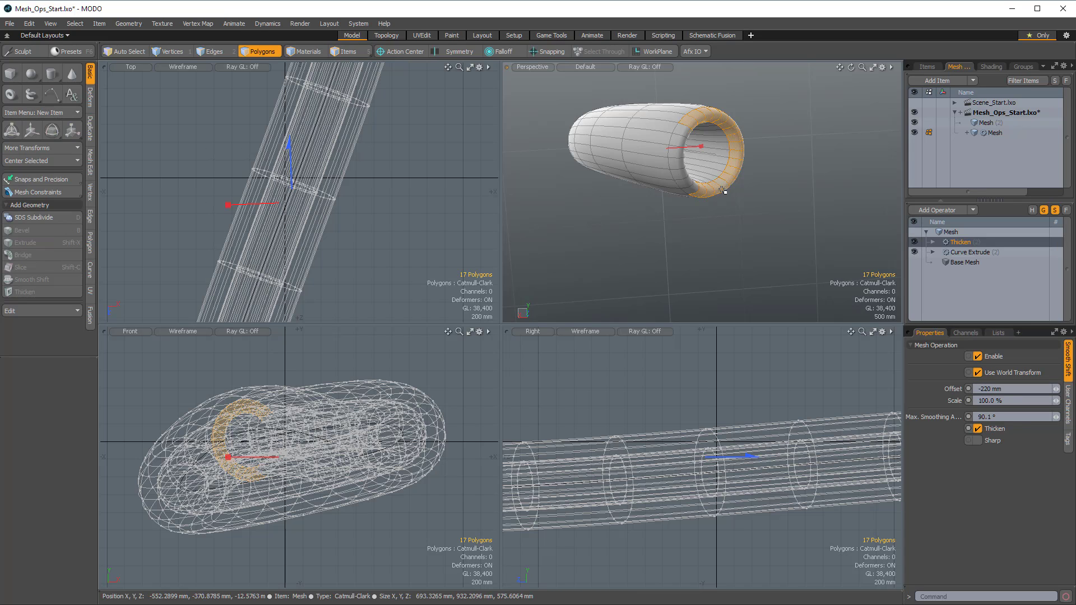
{"action": "key", "text": "a"}
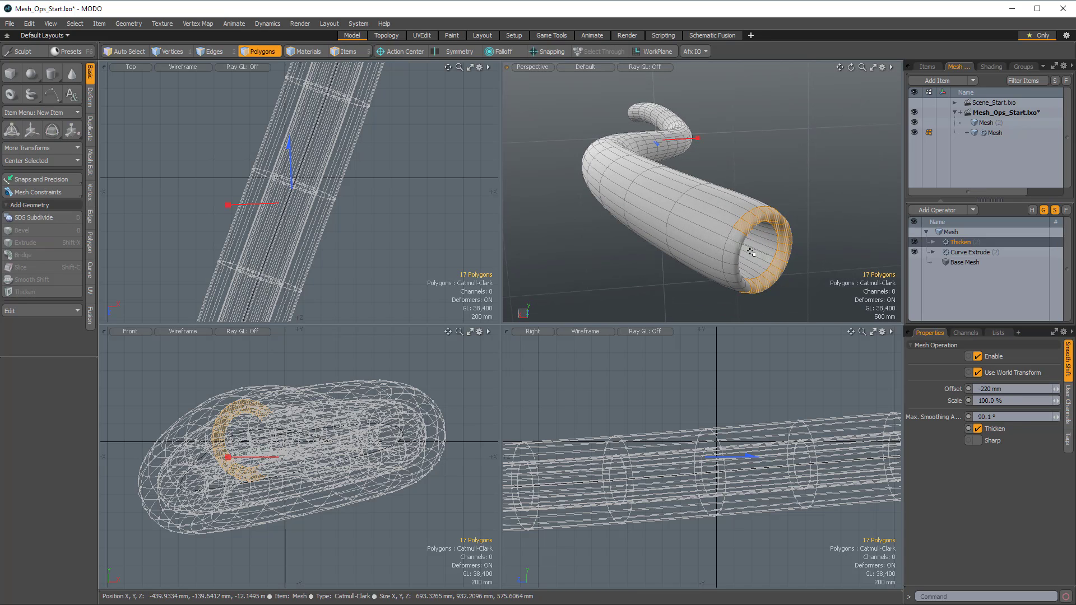
{"action": "mouse_move", "coordinate": [740, 233]}
{"action": "left_mouse_down", "text": "alt"}
{"action": "mouse_move", "coordinate": [692, 245]}
{"action": "mouse_move", "coordinate": [688, 195]}
{"action": "left_mouse_up", "text": "alt"}
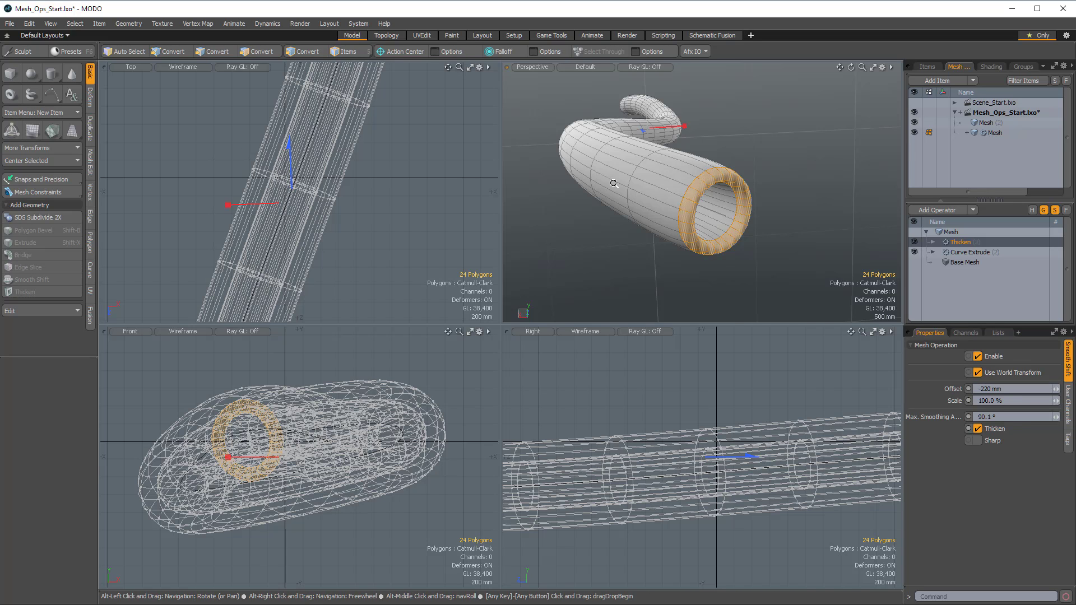
Add the ring of rim polygons at the tube's far end to the selection.
{"action": "left_click_drag", "start_coordinate": [361, 180], "coordinate": [319, 178], "text": "ctrl+alt"}
{"action": "mouse_move", "coordinate": [359, 135]}
{"action": "left_mouse_down", "text": "alt+shift"}
{"action": "mouse_move", "coordinate": [367, 208]}
{"action": "mouse_move", "coordinate": [402, 260]}
{"action": "mouse_move", "coordinate": [394, 126]}
{"action": "mouse_move", "coordinate": [376, 197]}
{"action": "mouse_move", "coordinate": [416, 196]}
{"action": "mouse_move", "coordinate": [381, 196]}
{"action": "left_mouse_up", "text": "alt+shift"}
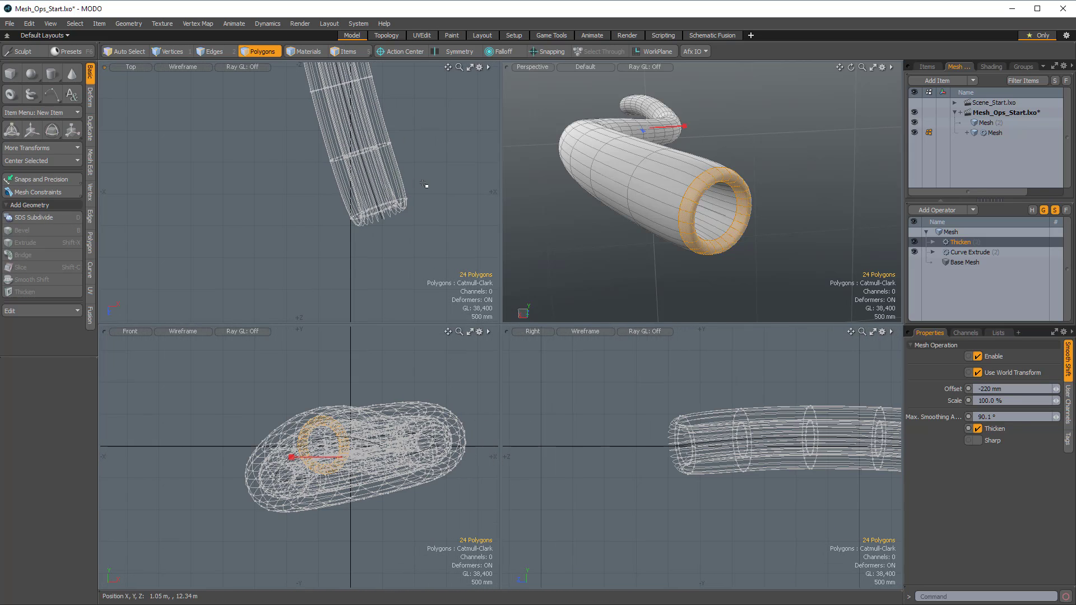
{"action": "mouse_move", "coordinate": [425, 184]}
{"action": "right_mouse_down", "text": "shift"}
{"action": "mouse_move", "coordinate": [444, 224]}
{"action": "mouse_move", "coordinate": [314, 198]}
{"action": "right_mouse_up", "text": "shift"}
{"action": "left_click_drag", "start_coordinate": [700, 185], "coordinate": [767, 203], "text": "alt"}
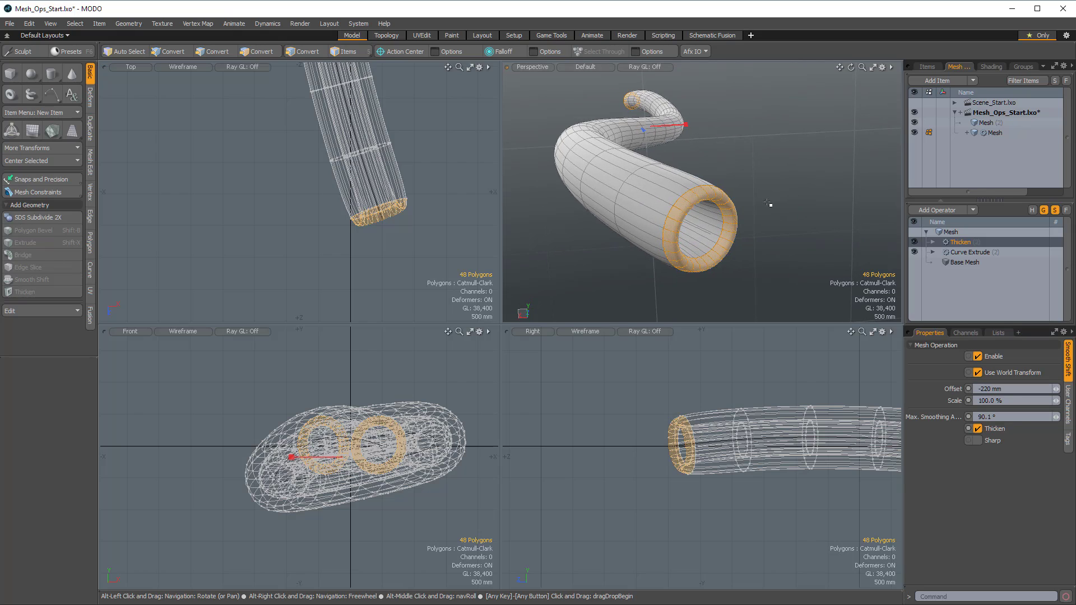
Apply a Polygon Bevel mesh operation to both rim rings with a Shift of 40 mm.
{"action": "left_click", "coordinate": [939, 213]}
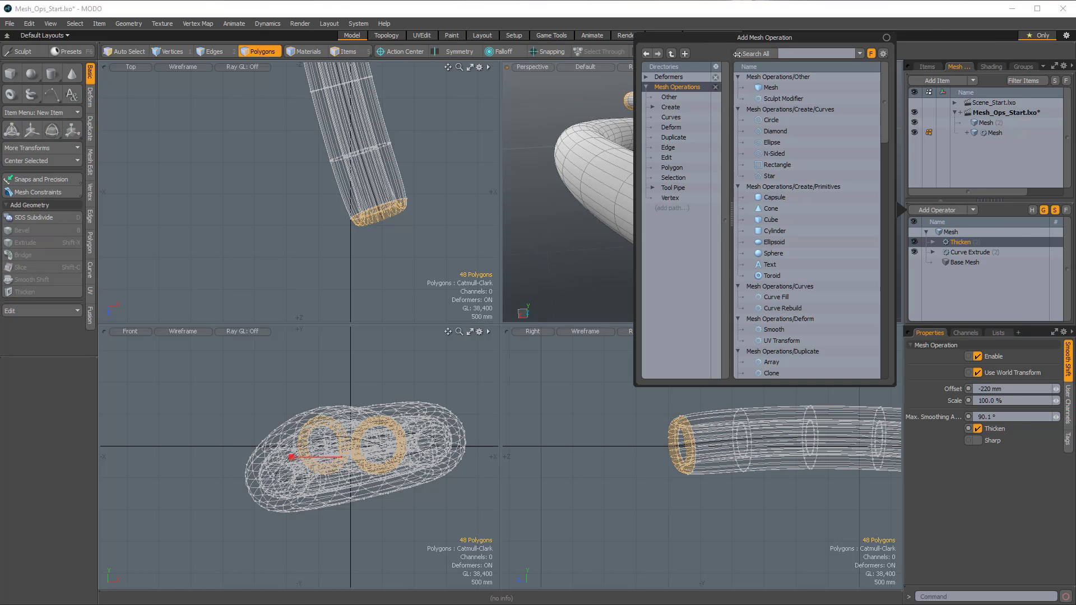
{"action": "type", "text": "bev"}
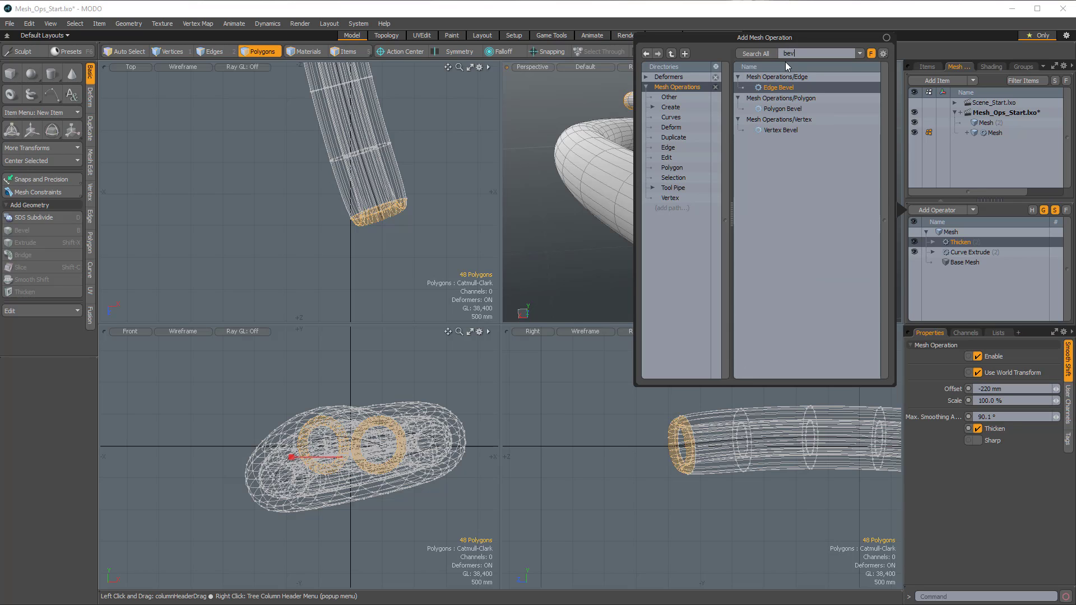
{"action": "left_click", "coordinate": [782, 109]}
{"action": "double_click", "coordinate": [783, 109]}
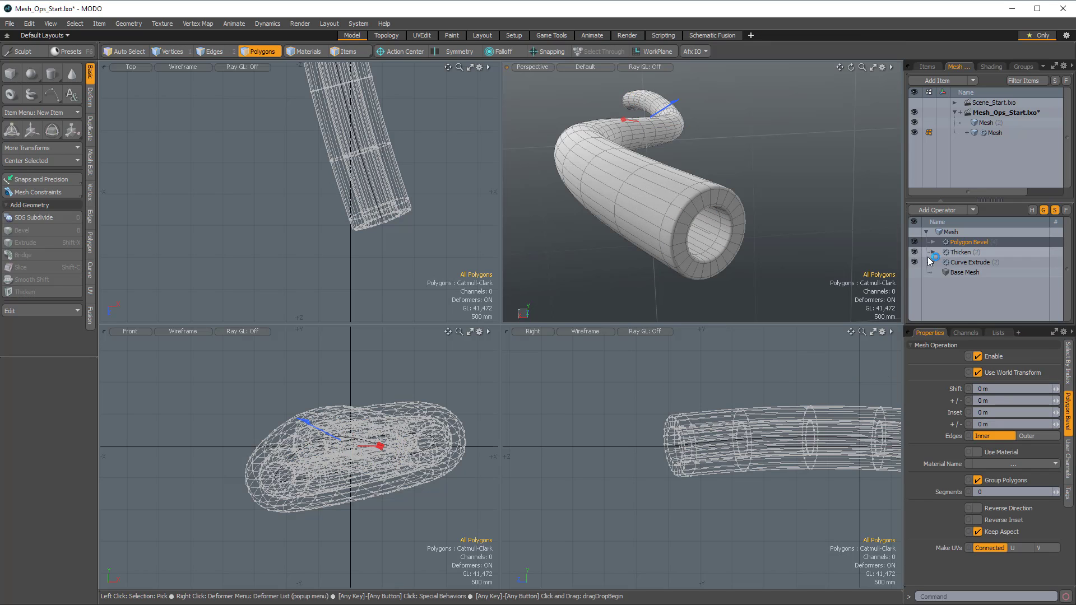
{"action": "left_click_drag", "start_coordinate": [674, 104], "coordinate": [679, 101]}
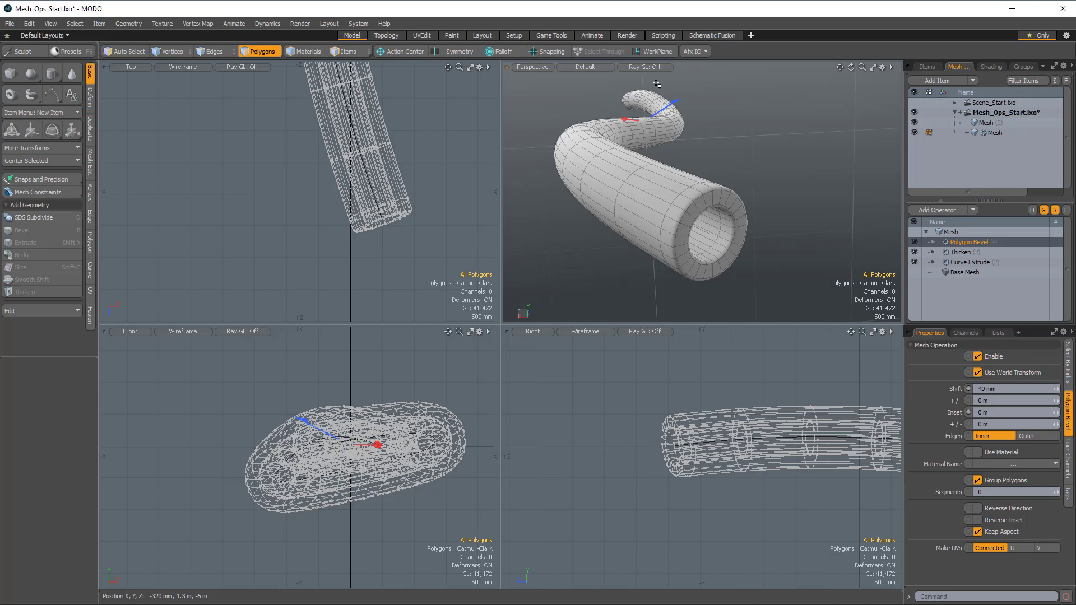
Select every other ring of outer polygons along the whole length of the tube.
{"action": "left_click_drag", "start_coordinate": [752, 237], "coordinate": [624, 240], "text": "alt"}
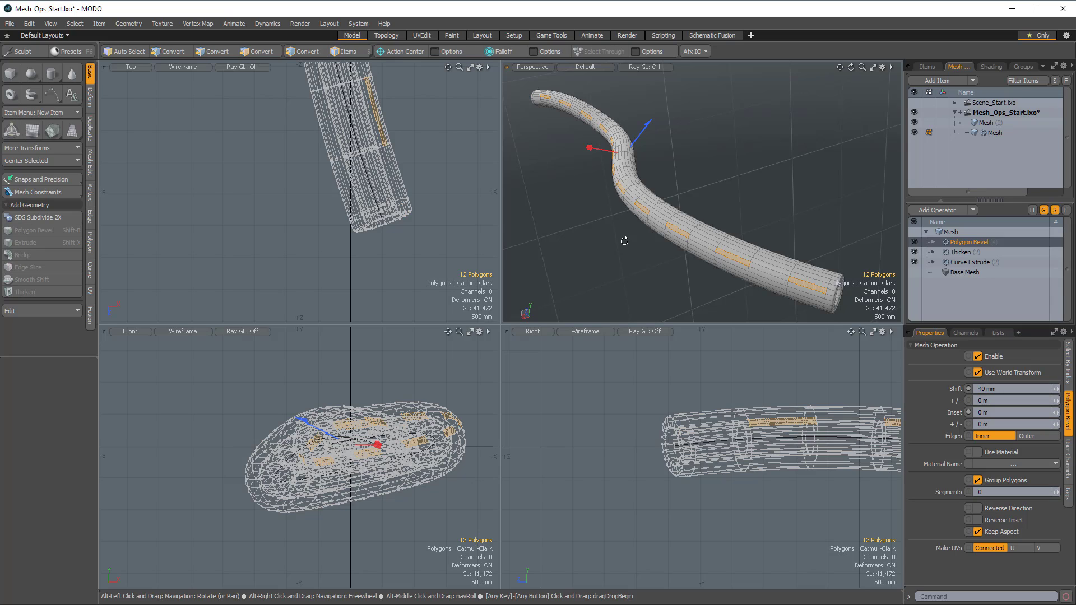
{"action": "left_click_drag", "start_coordinate": [624, 241], "coordinate": [724, 289], "text": "alt"}
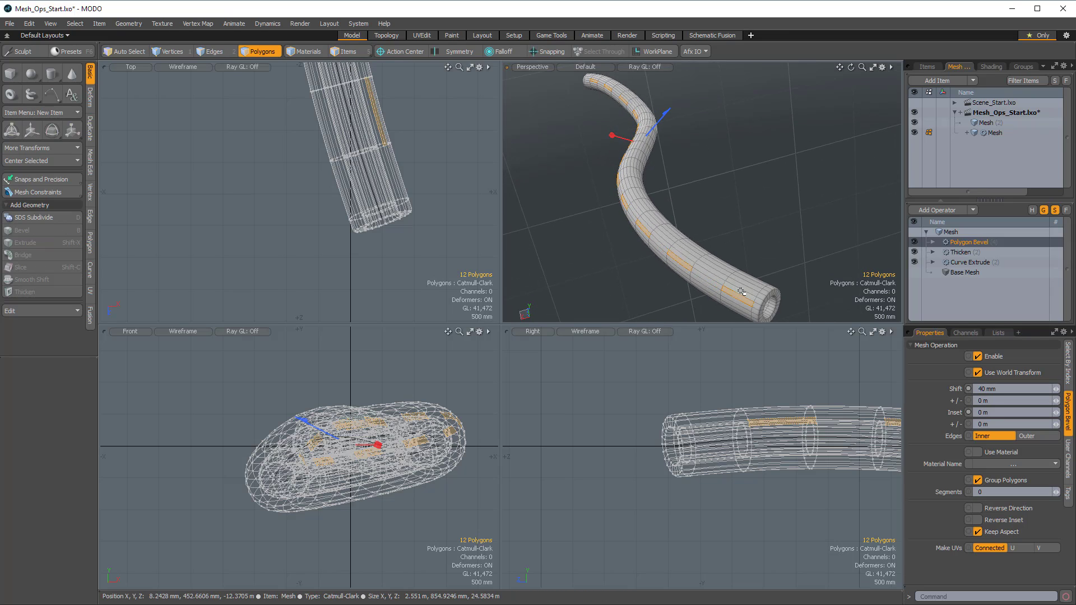
{"action": "left_click", "coordinate": [688, 262], "text": "shift"}
{"action": "left_click", "coordinate": [689, 263], "text": "shift"}
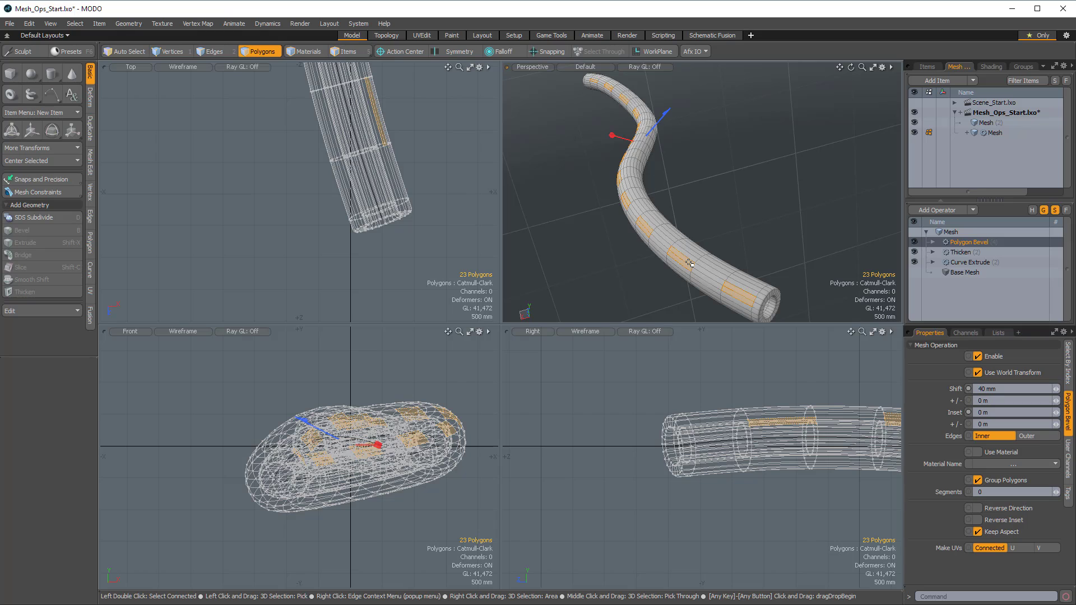
{"action": "key", "text": "l"}
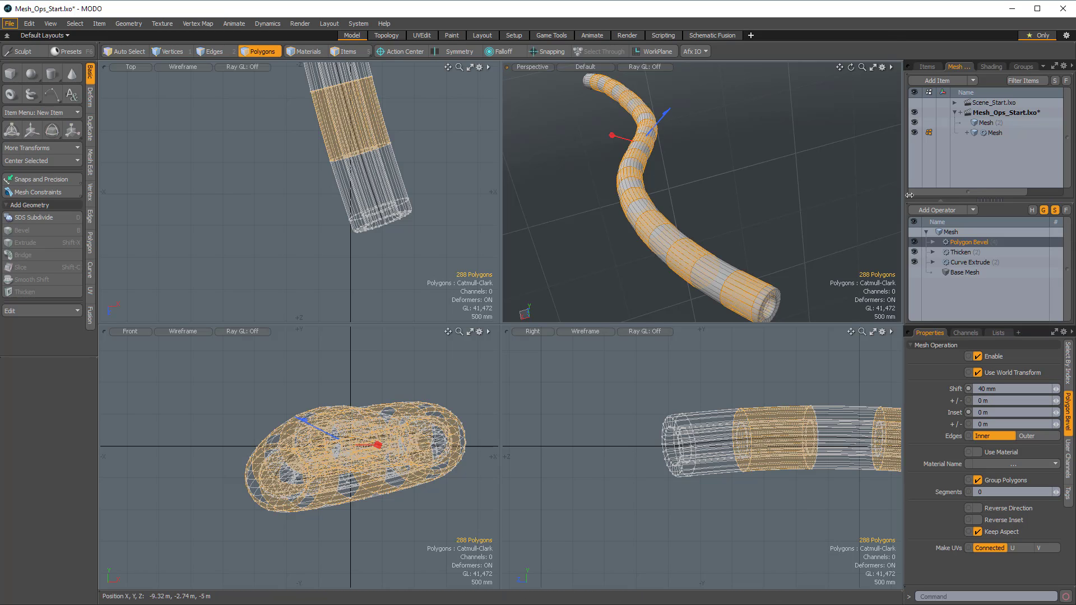
Add a Polygon Bevel mesh operation to the alternating rings with an Inset of 56 mm.
{"action": "left_click", "coordinate": [947, 211]}
{"action": "type", "text": "b"}
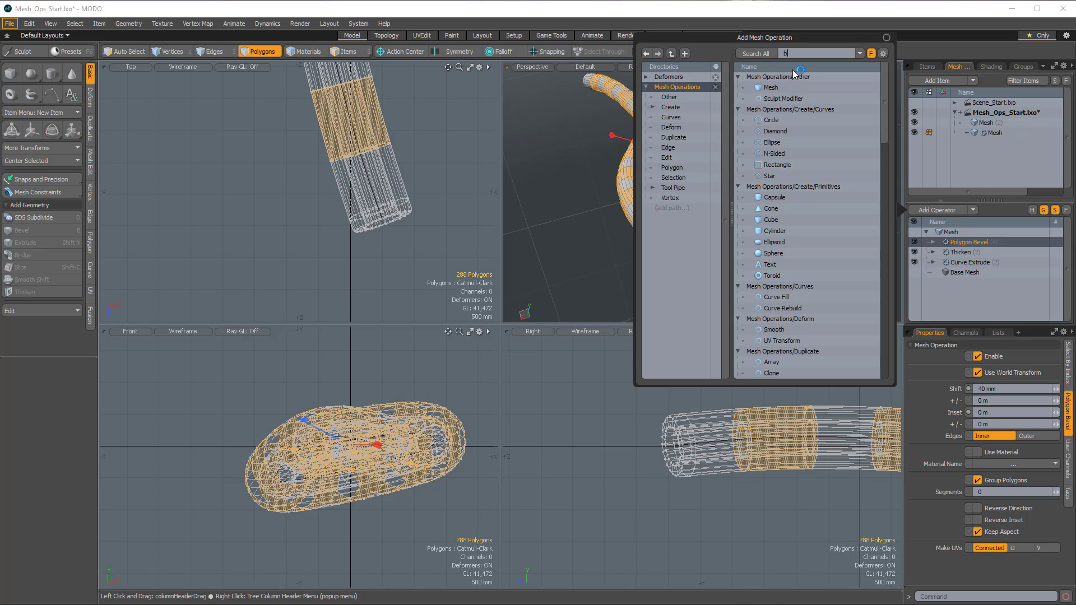
{"action": "type", "text": "ev"}
{"action": "double_click", "coordinate": [792, 109]}
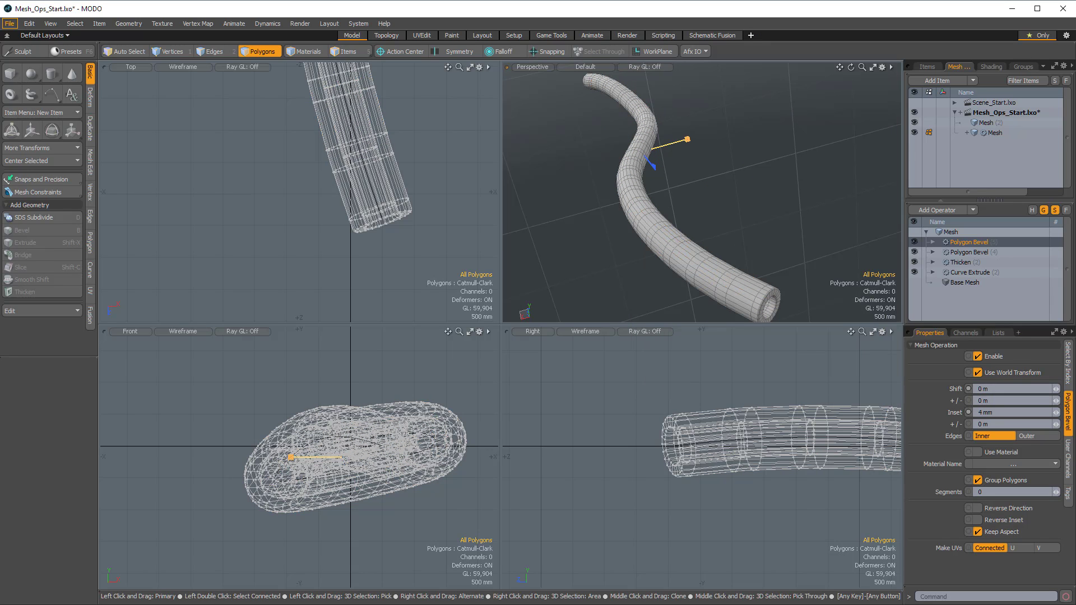
{"action": "left_click_drag", "start_coordinate": [688, 138], "coordinate": [685, 140]}
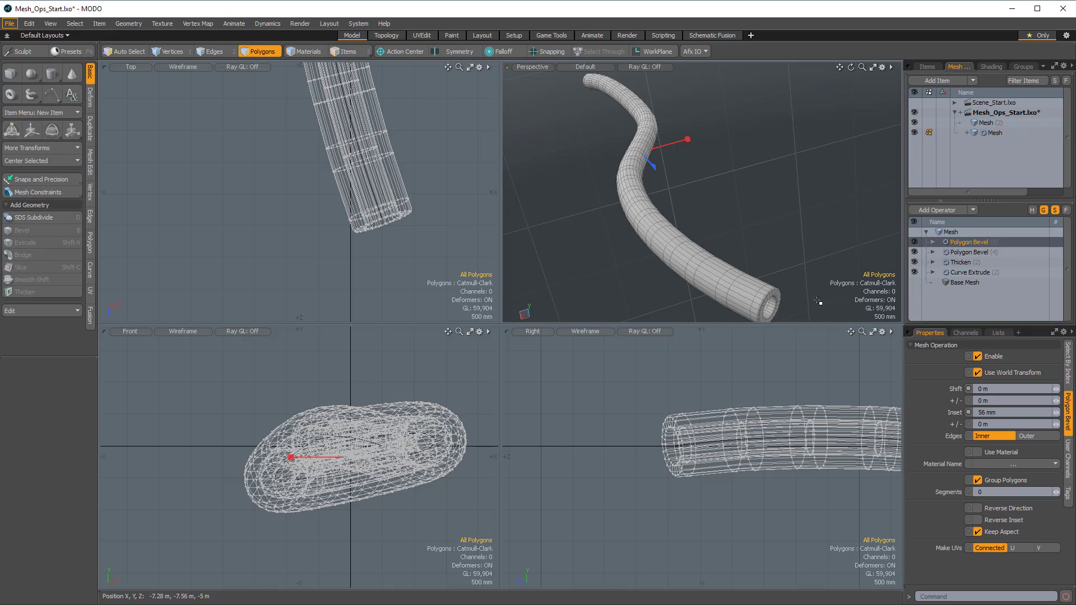
Select the full outer polygon ring of every segment along the tube, leaving out the narrow inset strips between them.
{"action": "left_click", "coordinate": [739, 300]}
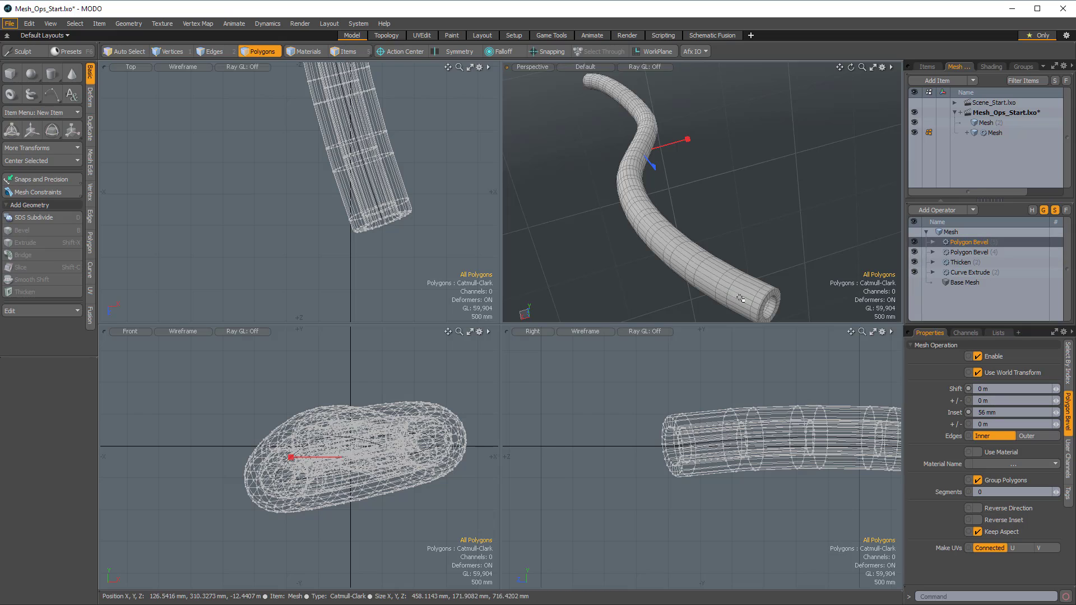
{"action": "left_click", "coordinate": [705, 279], "text": "shift"}
{"action": "key", "text": "Up"}
{"action": "key", "text": "Up"}
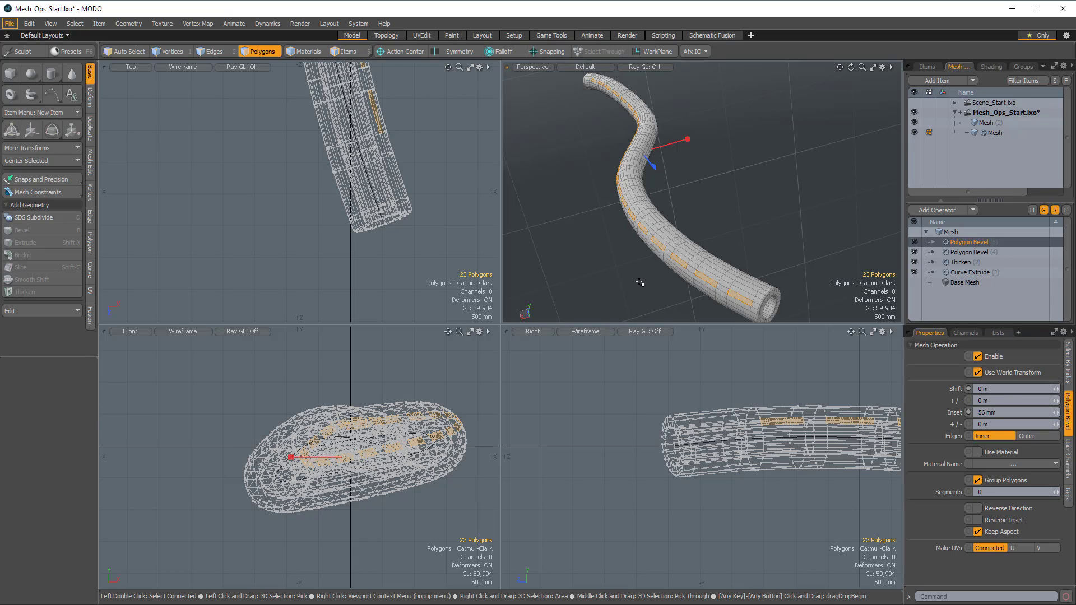
{"action": "left_click", "coordinate": [748, 296], "text": "shift"}
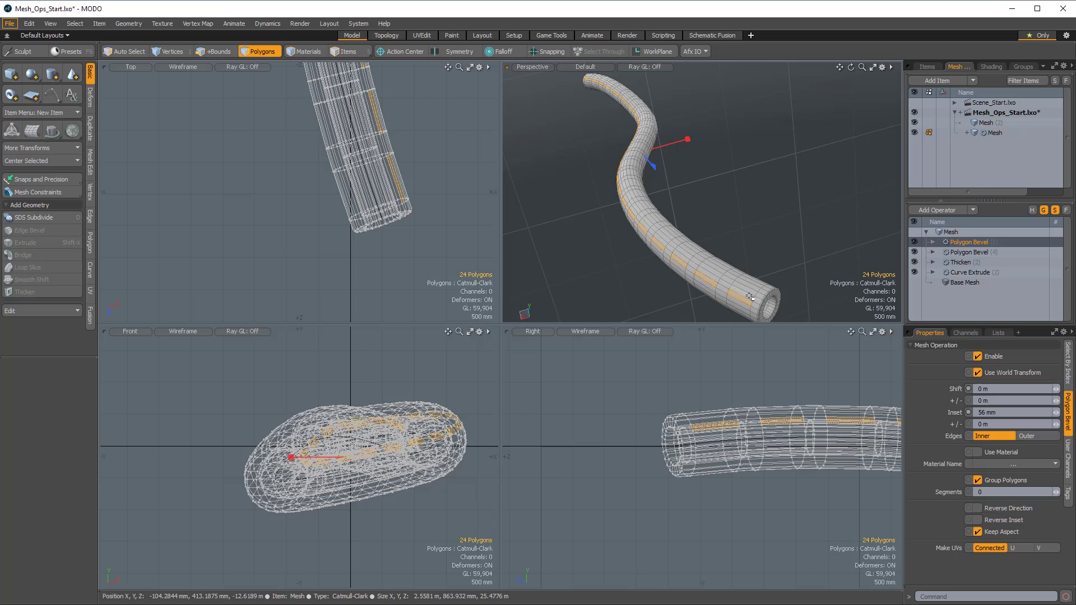
{"action": "left_click", "coordinate": [709, 279], "text": "shift"}
{"action": "key", "text": "shift+Up"}
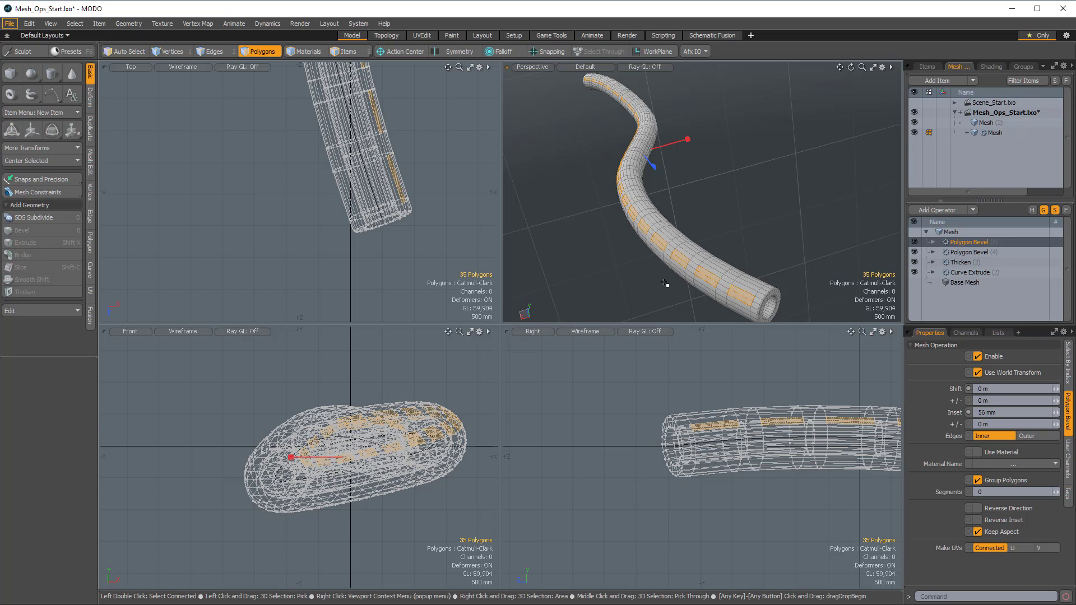
{"action": "key", "text": "shift+Up"}
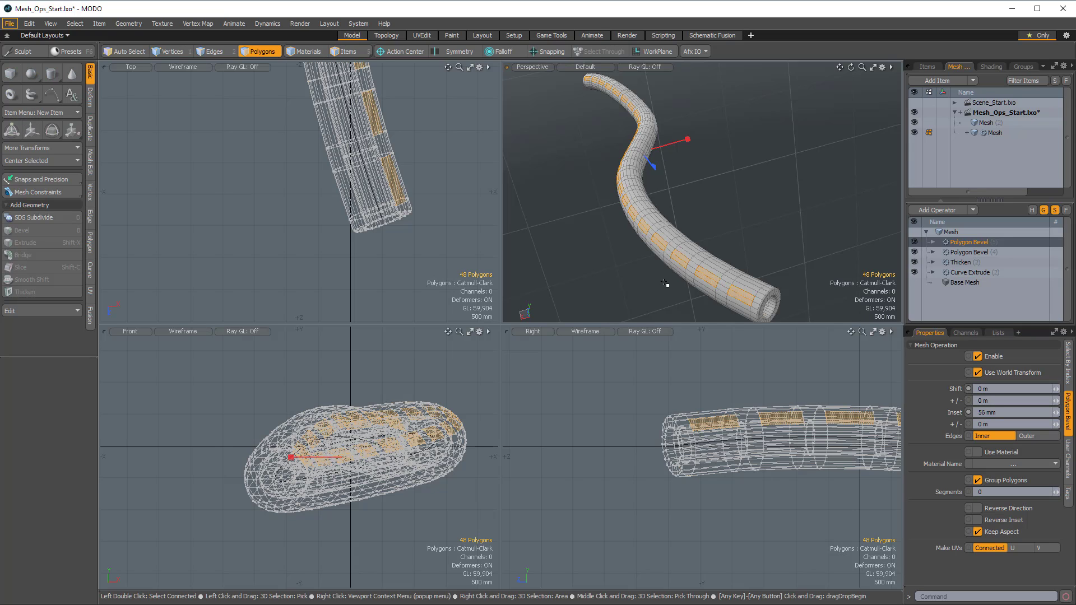
{"action": "double_click", "coordinate": [670, 272]}
Add a Polygon Bevel mesh operation to the selected rings with a Shift of 60 mm and an Inset of 188 mm.
{"action": "left_click", "coordinate": [914, 212]}
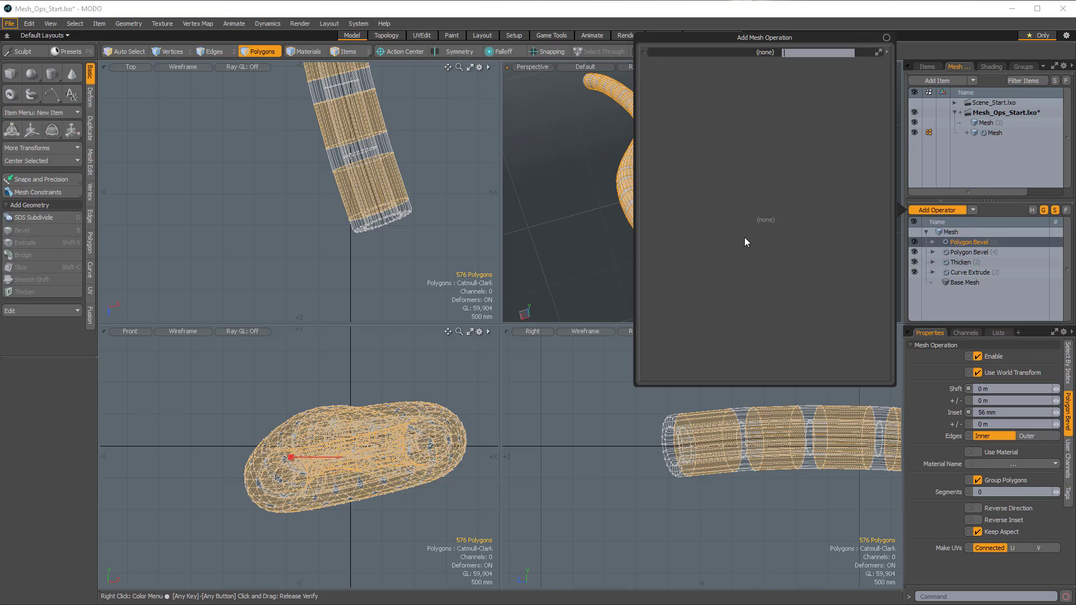
{"action": "type", "text": "bevel"}
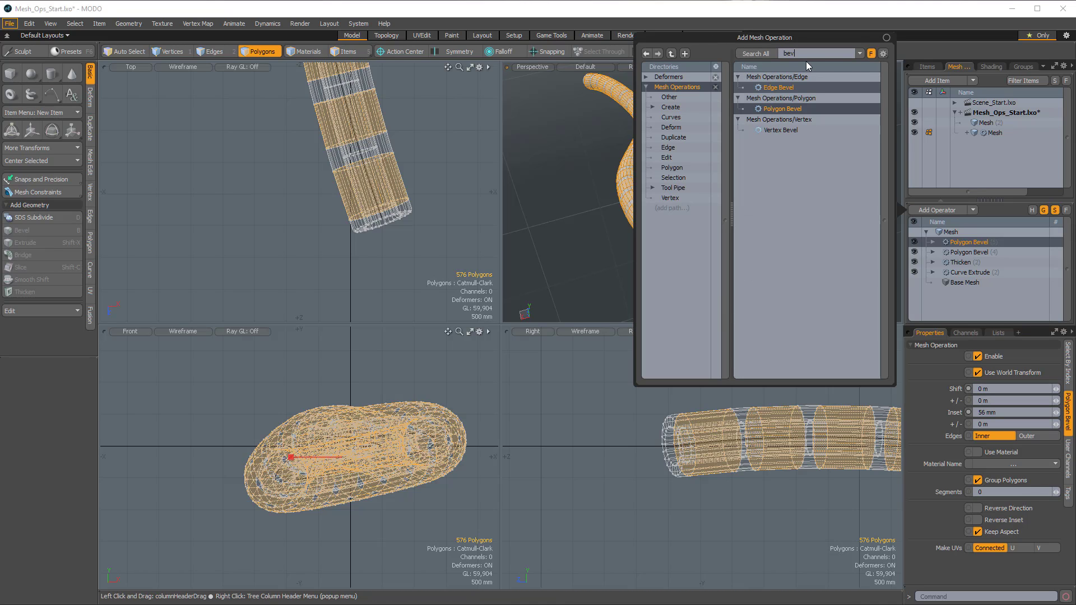
{"action": "double_click", "coordinate": [783, 108]}
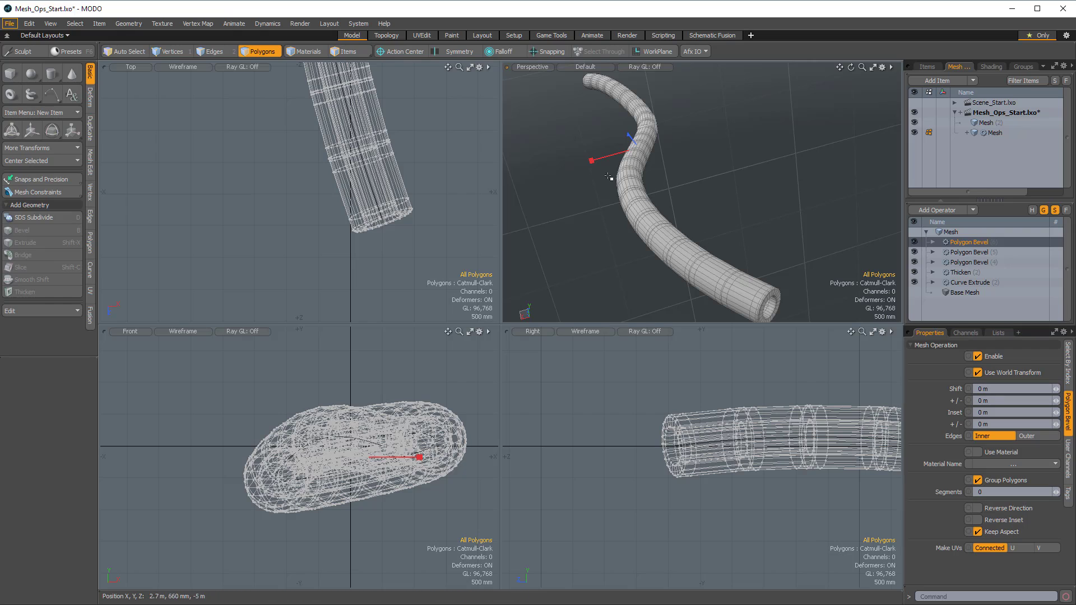
{"action": "left_click_drag", "start_coordinate": [631, 139], "coordinate": [599, 158]}
{"action": "left_click_drag", "start_coordinate": [732, 313], "coordinate": [731, 290], "text": "alt"}
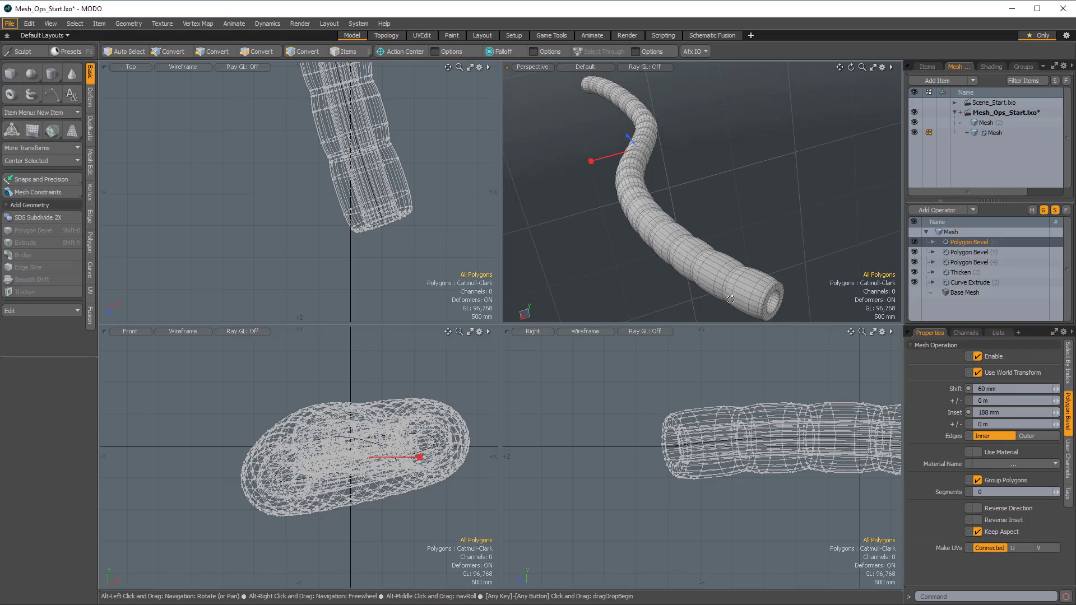
Select one outer polygon on each raised segment, repeating the pattern along the tube's full length.
{"action": "left_click", "coordinate": [708, 275], "text": "shift"}
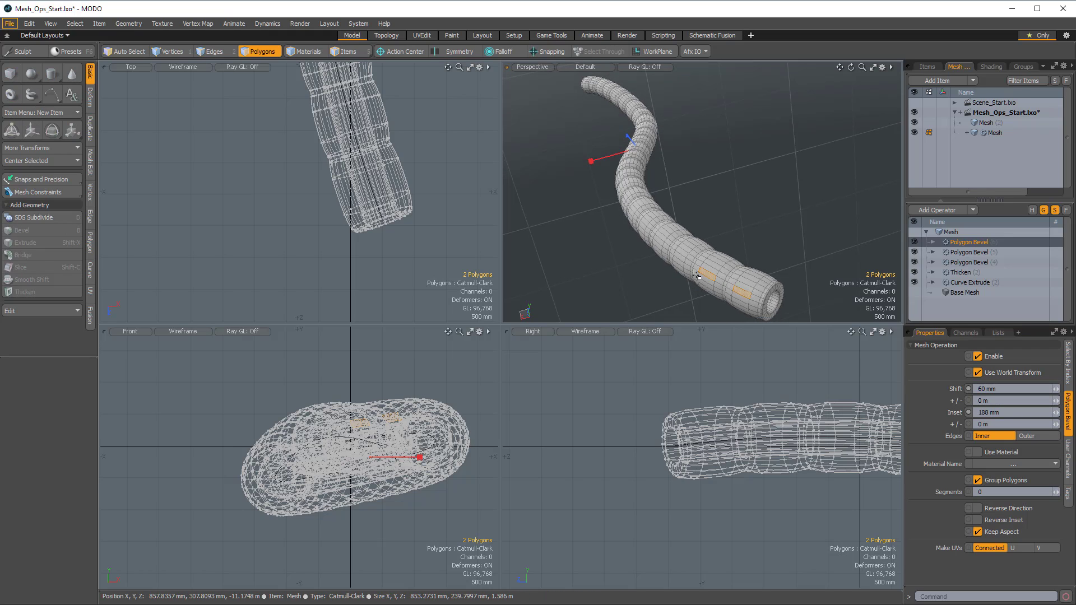
{"action": "key", "text": "Up"}
{"action": "key", "text": "Up"}
{"action": "key", "text": "Up"}
{"action": "key", "text": "Up"}
{"action": "key", "text": "Up"}
{"action": "key", "text": "Up"}
{"action": "key", "text": "Up"}
{"action": "key", "text": "Up"}
{"action": "key", "text": "Up"}
{"action": "key", "text": "Up"}
{"action": "key", "text": "Up"}
{"action": "key", "text": "Up"}
{"action": "key", "text": "Up"}
{"action": "key", "text": "Up"}
{"action": "key", "text": "Up"}
{"action": "key", "text": "Up"}
{"action": "key", "text": "Up"}
{"action": "key", "text": "Up"}
{"action": "key", "text": "Up"}
{"action": "key", "text": "Up"}
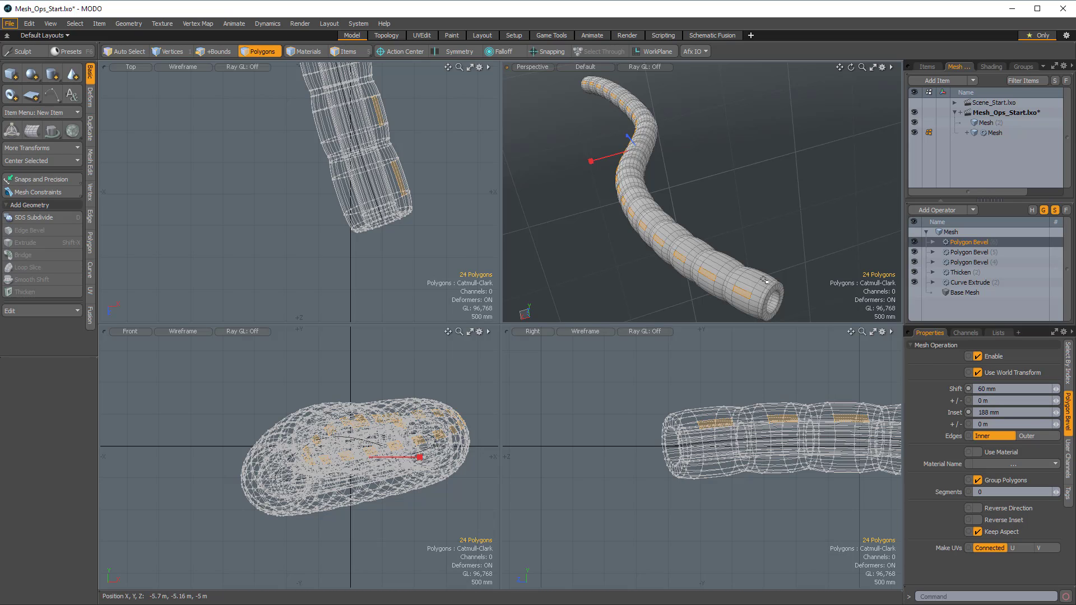
Add the neighbouring polygon on each raised segment and expand the selection to complete rings around the tube.
{"action": "left_click", "coordinate": [713, 274], "text": "shift"}
{"action": "left_click", "coordinate": [679, 277], "text": "shift"}
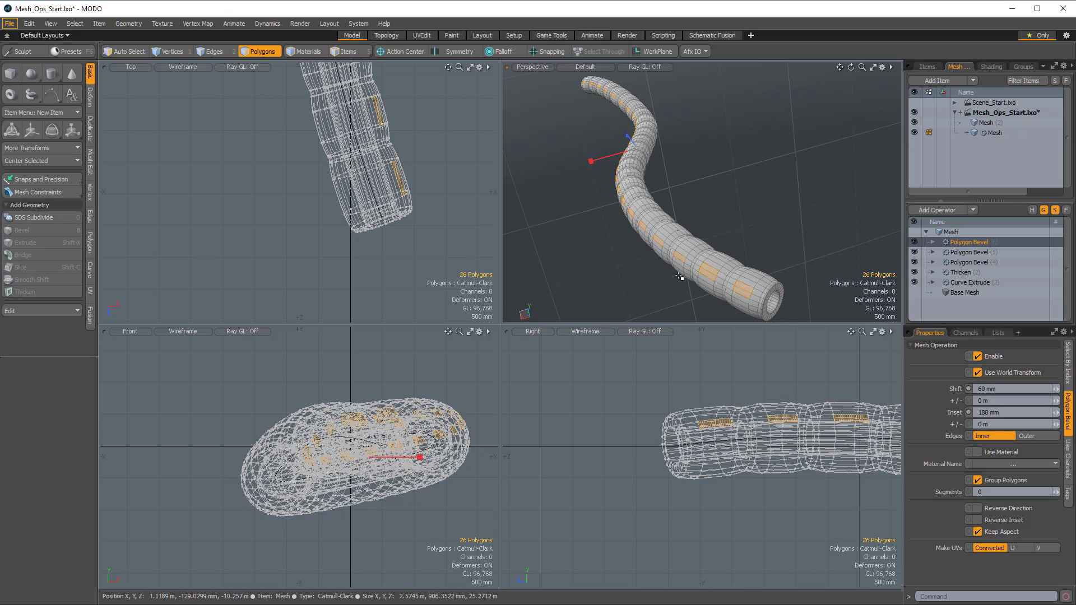
{"action": "key", "text": "Up"}
{"action": "key", "text": "Up"}
{"action": "key", "text": "Up"}
{"action": "key", "text": "Up"}
{"action": "key", "text": "Up"}
{"action": "key", "text": "Up"}
{"action": "key", "text": "Up"}
{"action": "key", "text": "Up"}
{"action": "key", "text": "Up"}
{"action": "key", "text": "Up"}
{"action": "key", "text": "Up"}
{"action": "key", "text": "Up"}
{"action": "key", "text": "Up"}
{"action": "key", "text": "Up"}
{"action": "key", "text": "Up"}
{"action": "key", "text": "Up"}
{"action": "key", "text": "Up"}
{"action": "key", "text": "Up"}
{"action": "key", "text": "Up"}
{"action": "key", "text": "Up"}
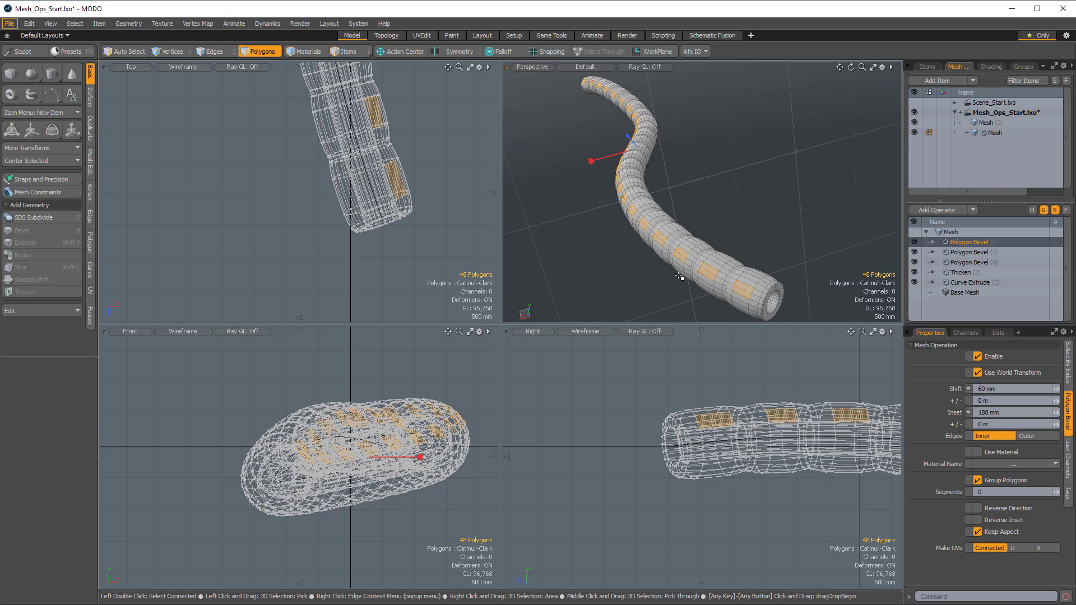
{"action": "double_click", "coordinate": [679, 277]}
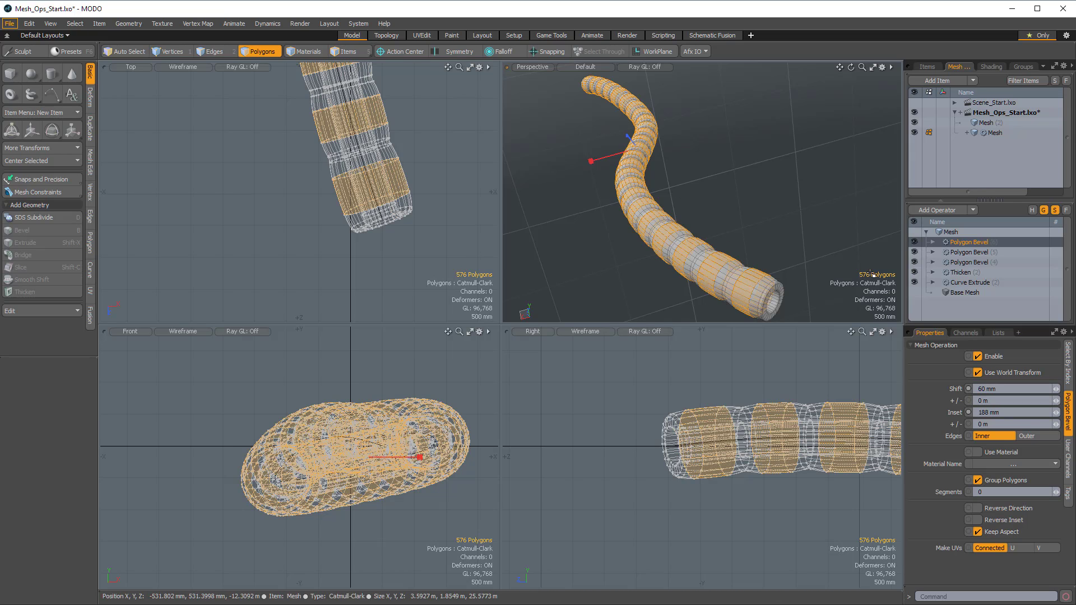
Add another Polygon Bevel mesh operation to the raised rings with an Inset of 108 mm.
{"action": "left_click", "coordinate": [946, 210]}
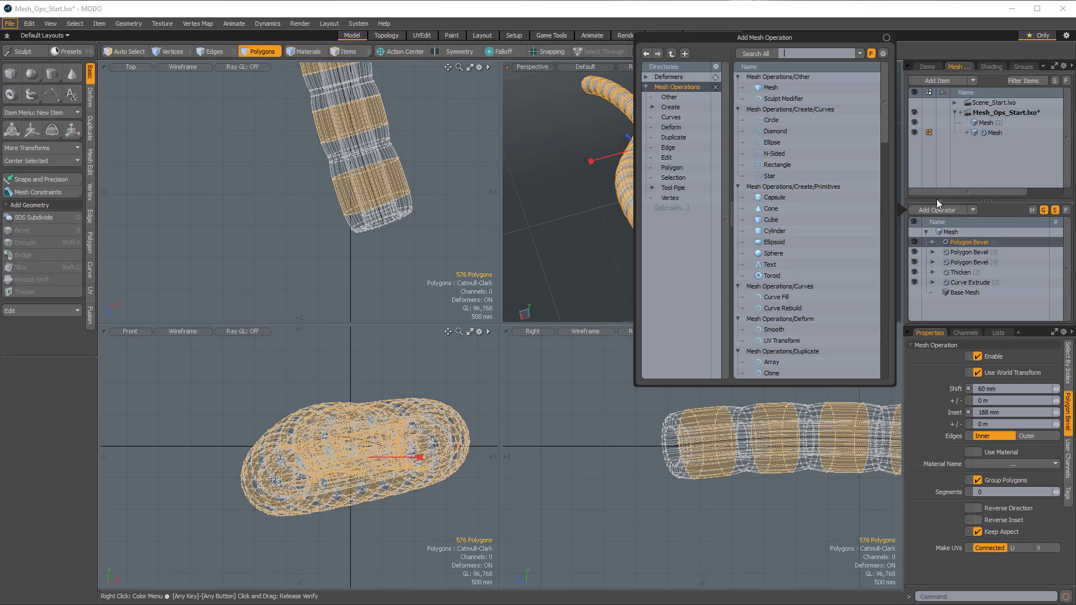
{"action": "type", "text": "bev"}
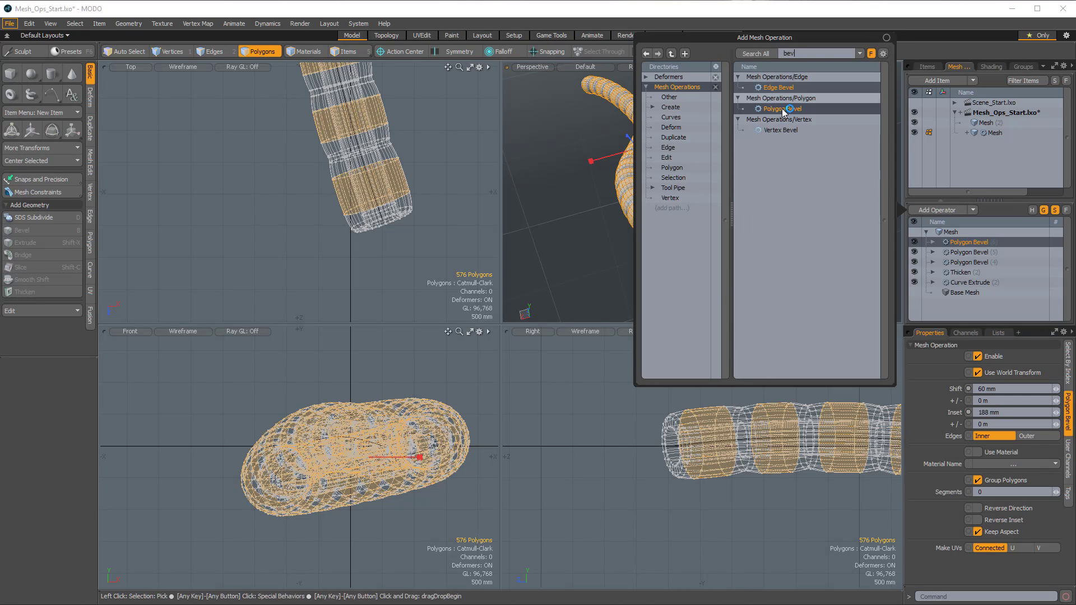
{"action": "double_click", "coordinate": [782, 109]}
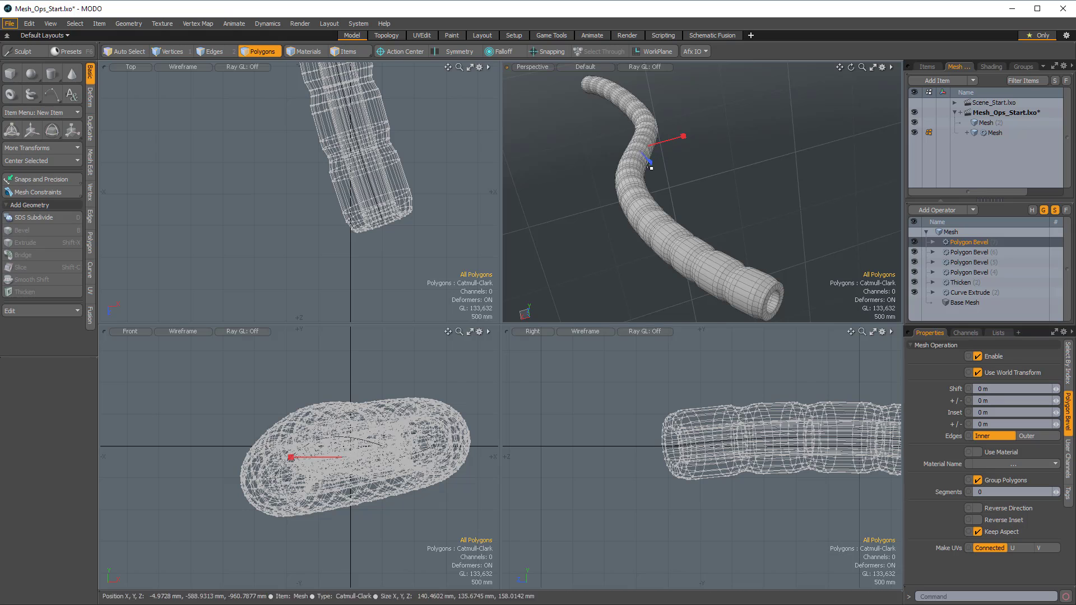
{"action": "left_click_drag", "start_coordinate": [683, 136], "coordinate": [678, 137]}
{"action": "left_click_drag", "start_coordinate": [731, 222], "coordinate": [781, 211], "text": "alt"}
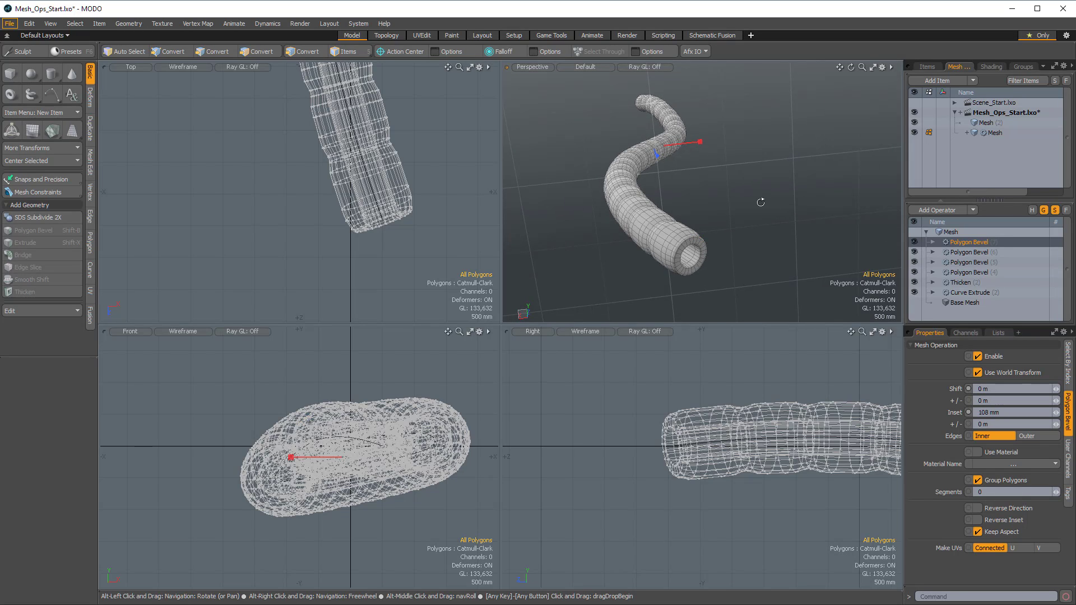
{"action": "key", "text": "space"}
Select the mesh item holding the path curve and try moving a curve point near its bend in the top view.
{"action": "left_click", "coordinate": [993, 122]}
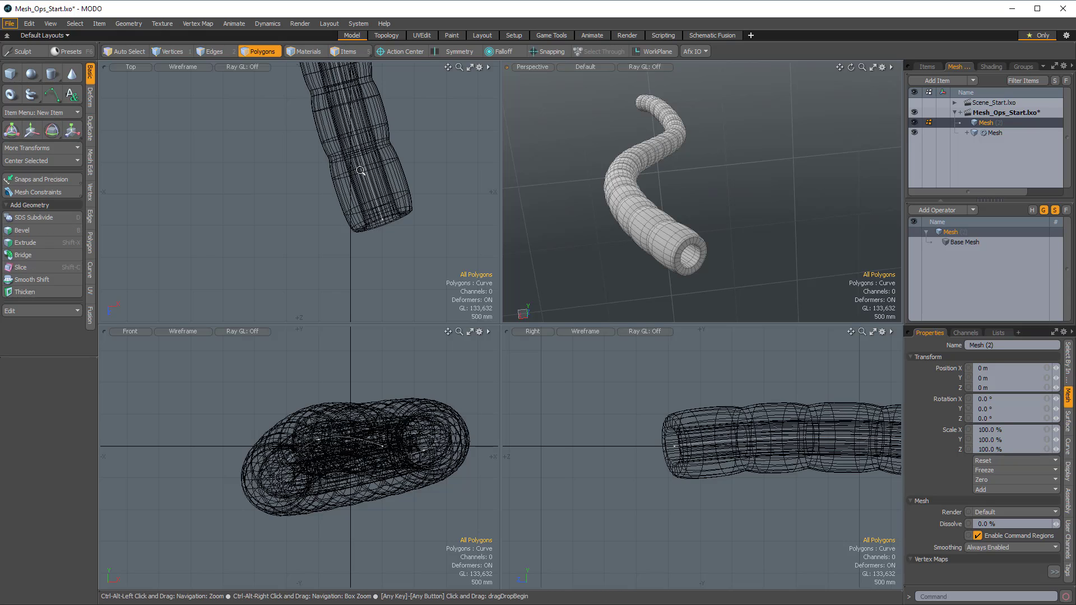
{"action": "scroll", "coordinate": [361, 171], "scroll_direction": "down", "scroll_amount": 4}
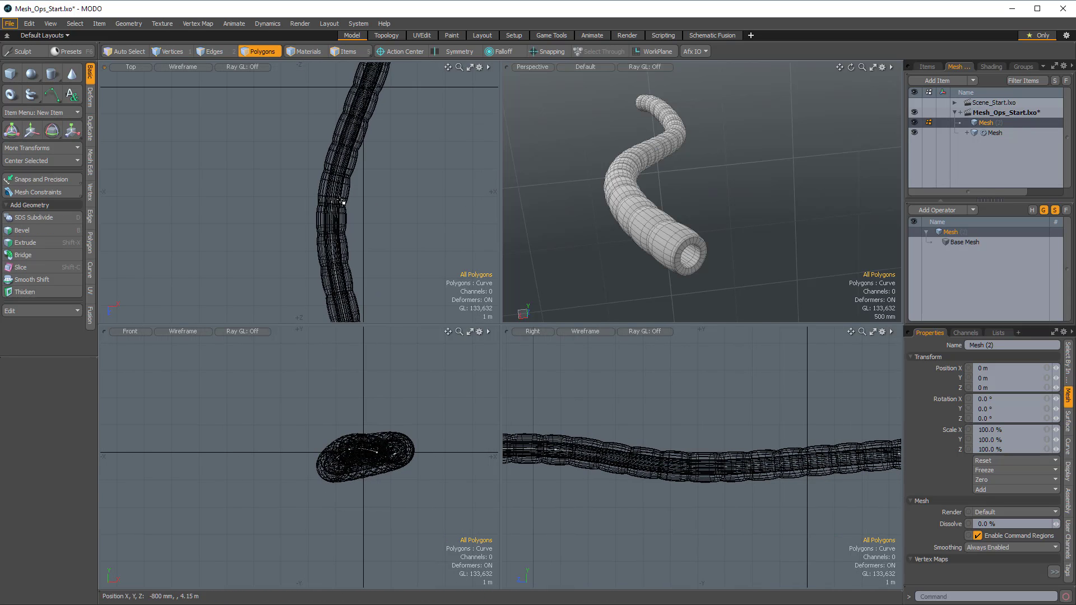
{"action": "key", "text": "t"}
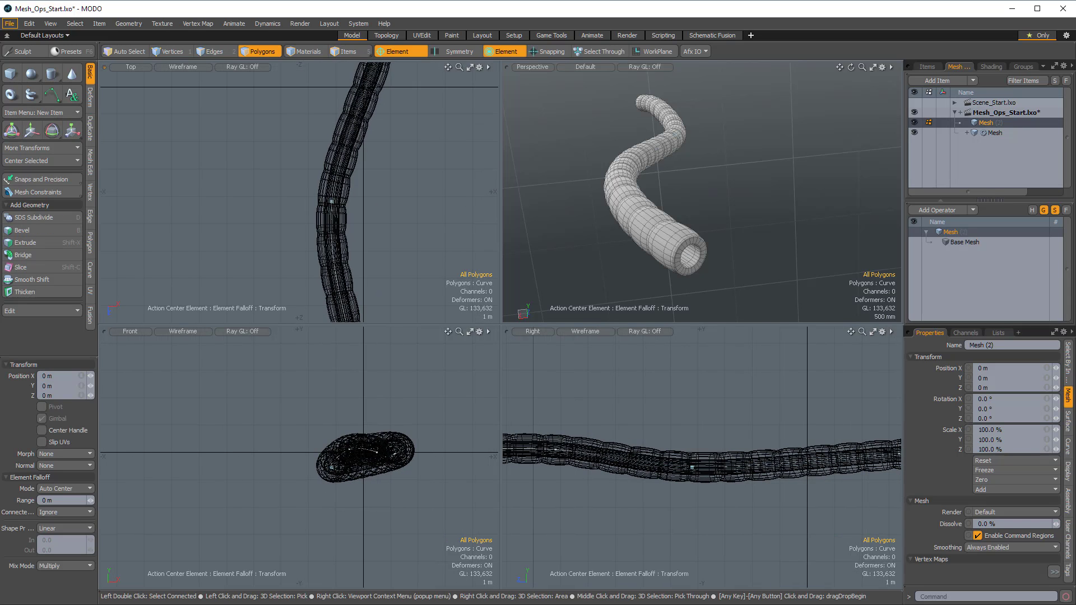
{"action": "mouse_move", "coordinate": [331, 202]}
{"action": "left_mouse_down"}
{"action": "mouse_move", "coordinate": [351, 202]}
{"action": "mouse_move", "coordinate": [322, 210]}
{"action": "left_mouse_up"}
{"action": "key", "text": "space"}
{"action": "key", "text": "ctrl+z"}
{"action": "scroll", "coordinate": [384, 230], "scroll_direction": "down", "scroll_amount": 4}
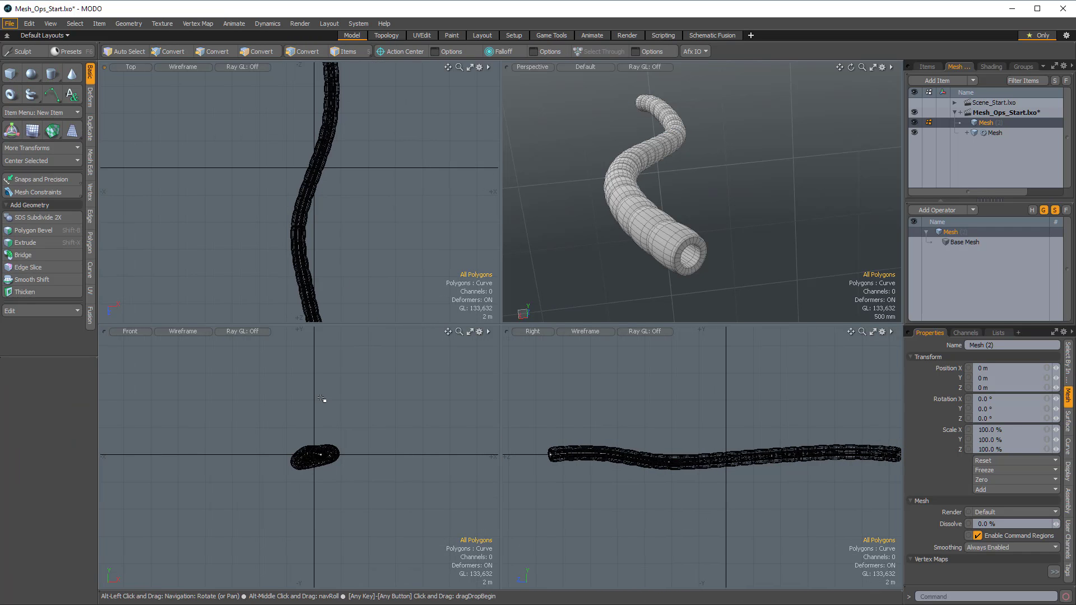
Move the path curve's low bend point about -350 mm in Y and -100 mm in Z in the side view.
{"action": "left_click", "coordinate": [670, 462]}
{"action": "key", "text": "t"}
{"action": "left_click_drag", "start_coordinate": [669, 462], "coordinate": [671, 467]}
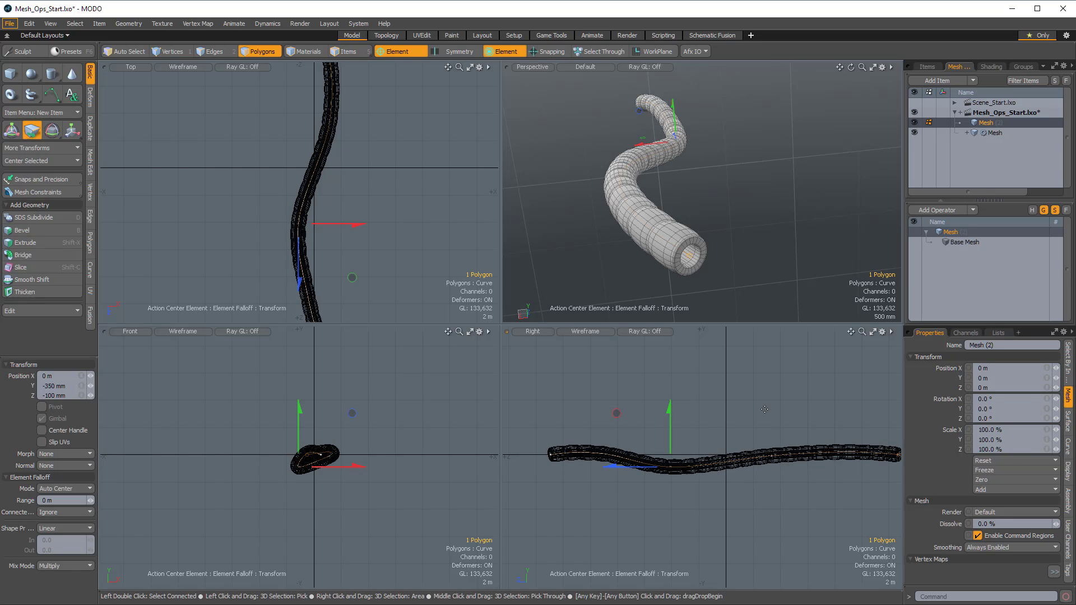
{"action": "left_click_drag", "start_coordinate": [704, 206], "coordinate": [667, 182], "text": "alt"}
{"action": "key", "text": "space"}
{"action": "left_click", "coordinate": [728, 168]}
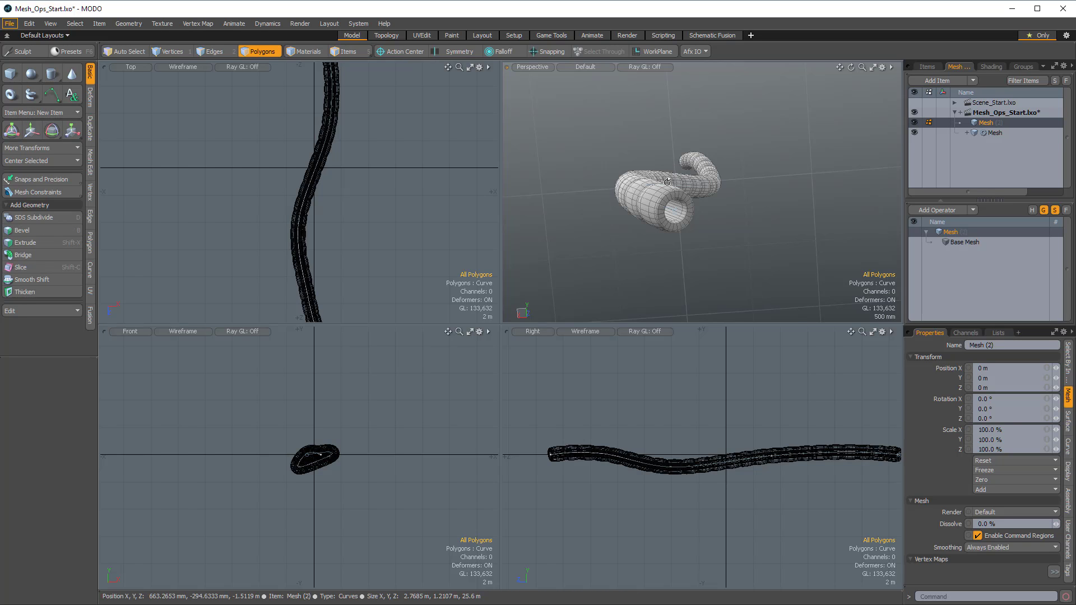
{"action": "left_click_drag", "start_coordinate": [765, 158], "coordinate": [847, 134], "text": "alt"}
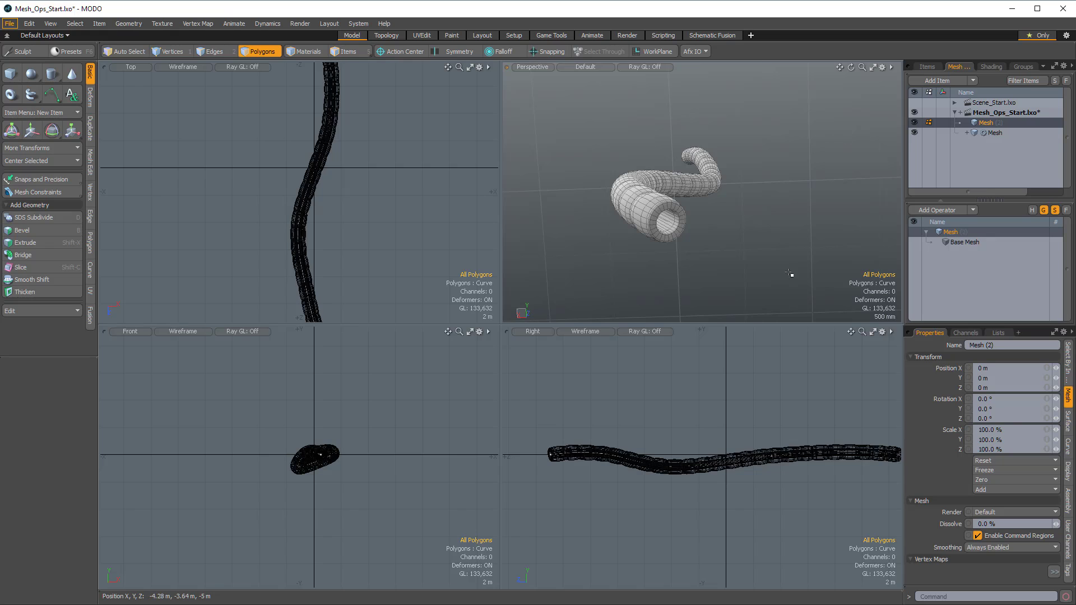
Create a frozen duplicate of the procedural tube mesh, keeping the original's mesh operations live.
{"action": "left_click", "coordinate": [995, 132]}
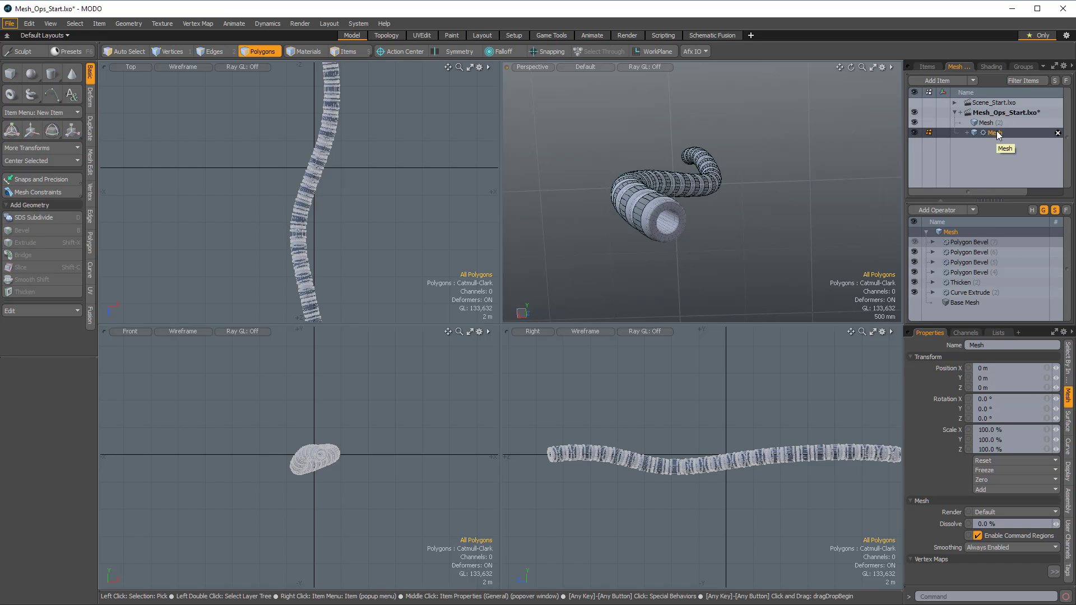
{"action": "left_click", "coordinate": [965, 242]}
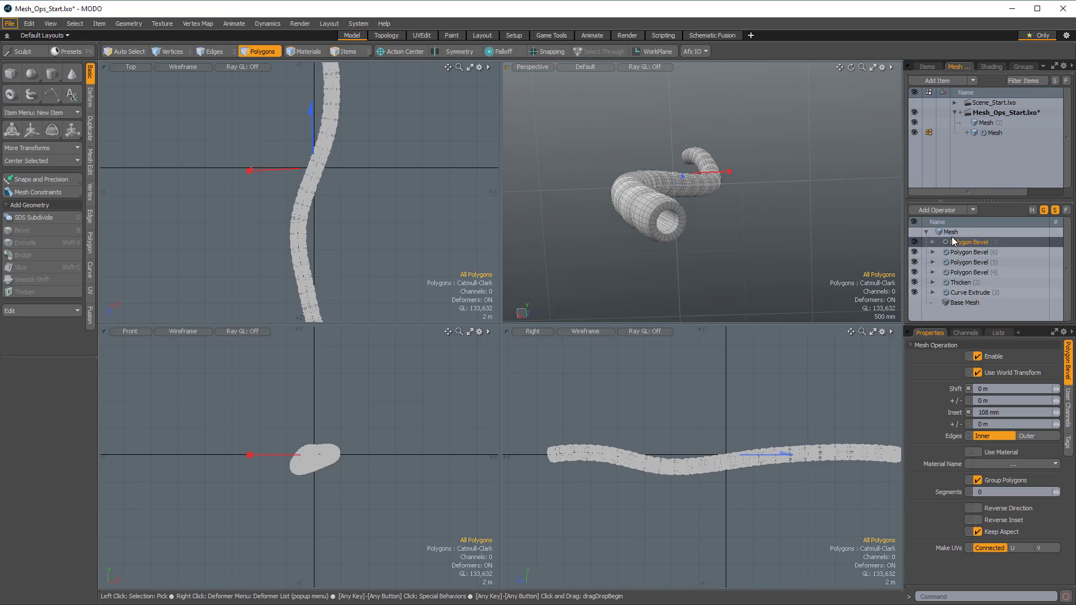
{"action": "right_click", "coordinate": [990, 136]}
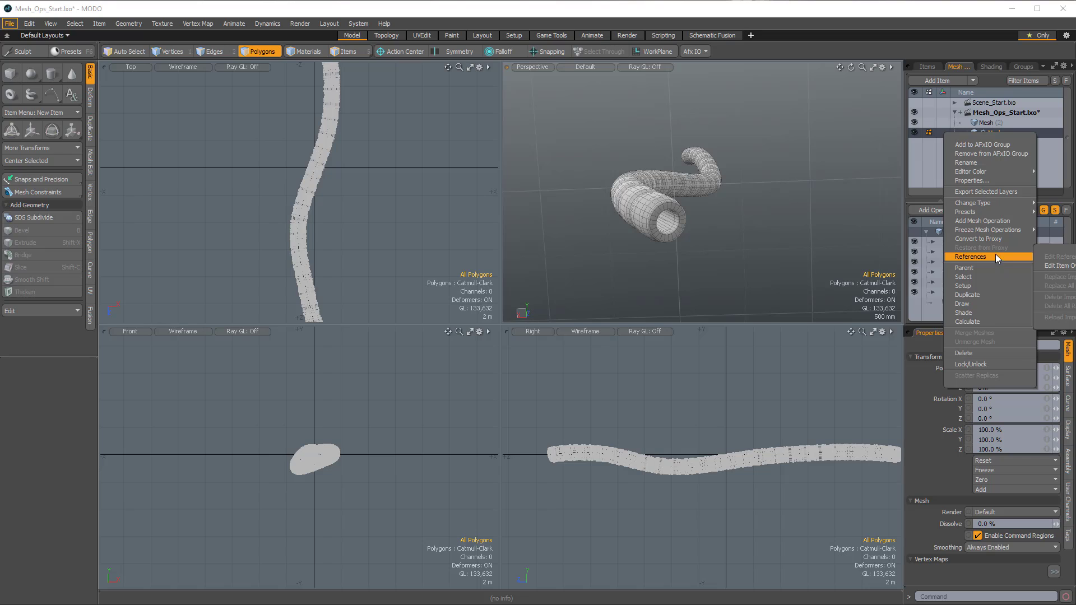
{"action": "mouse_move", "coordinate": [993, 230]}
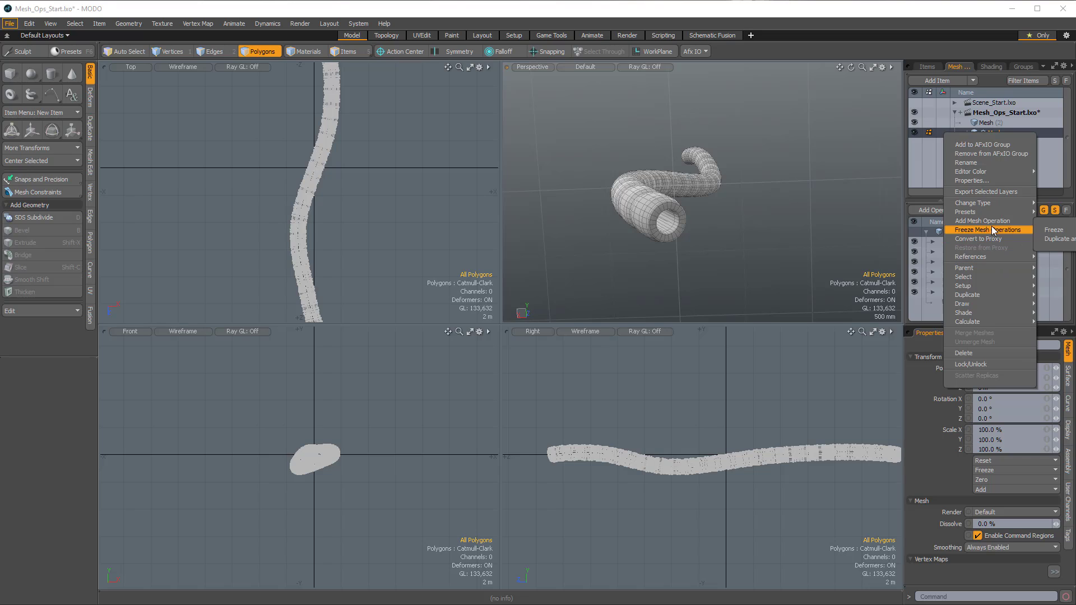
{"action": "left_click", "coordinate": [1060, 240]}
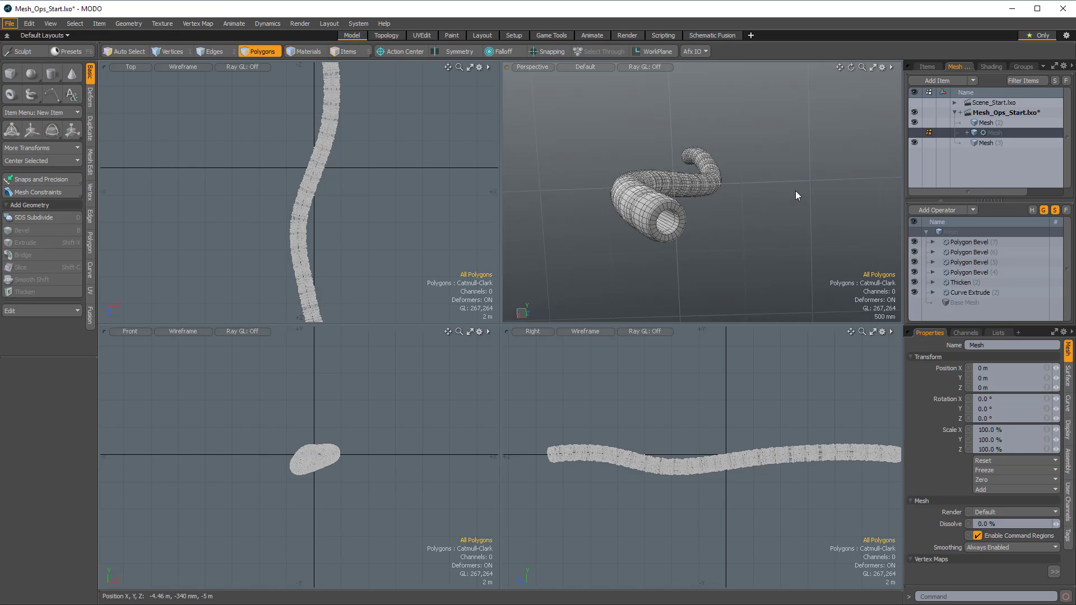
Show the original tube again and move the frozen copy beside it by about -1.57 m in X and -404 mm in Y.
{"action": "left_click", "coordinate": [989, 141]}
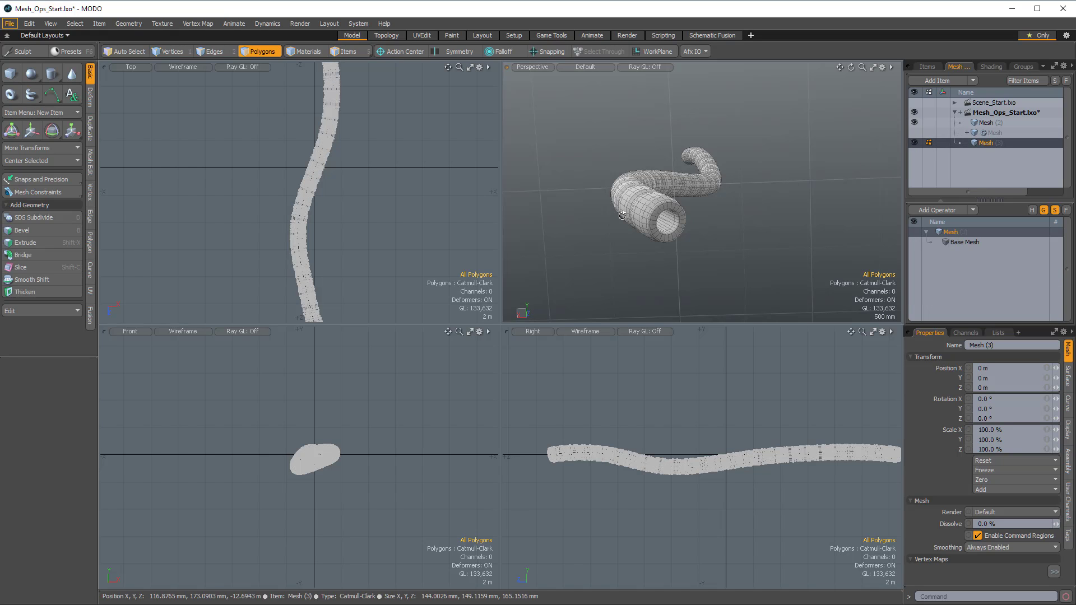
{"action": "left_click_drag", "start_coordinate": [701, 190], "coordinate": [745, 200], "text": "alt"}
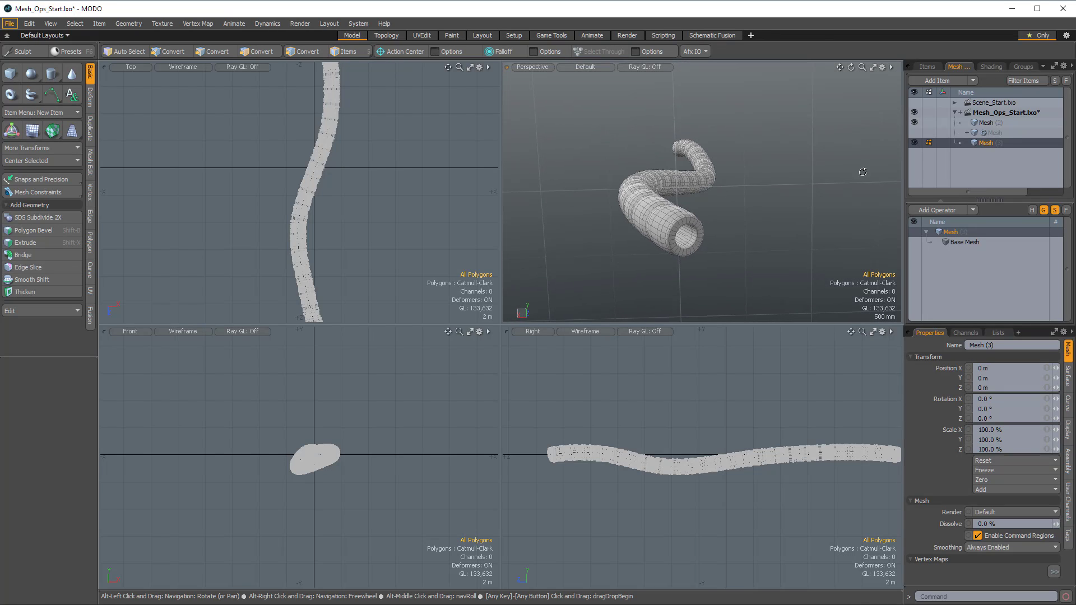
{"action": "left_click", "coordinate": [914, 132]}
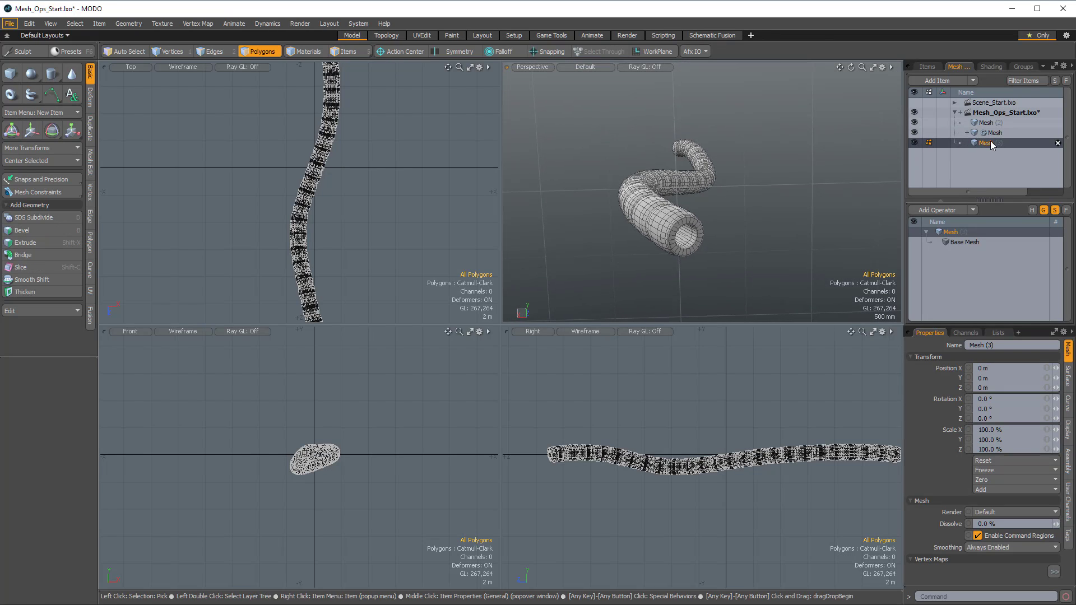
{"action": "key", "text": "w"}
{"action": "left_click_drag", "start_coordinate": [375, 464], "coordinate": [347, 412]}
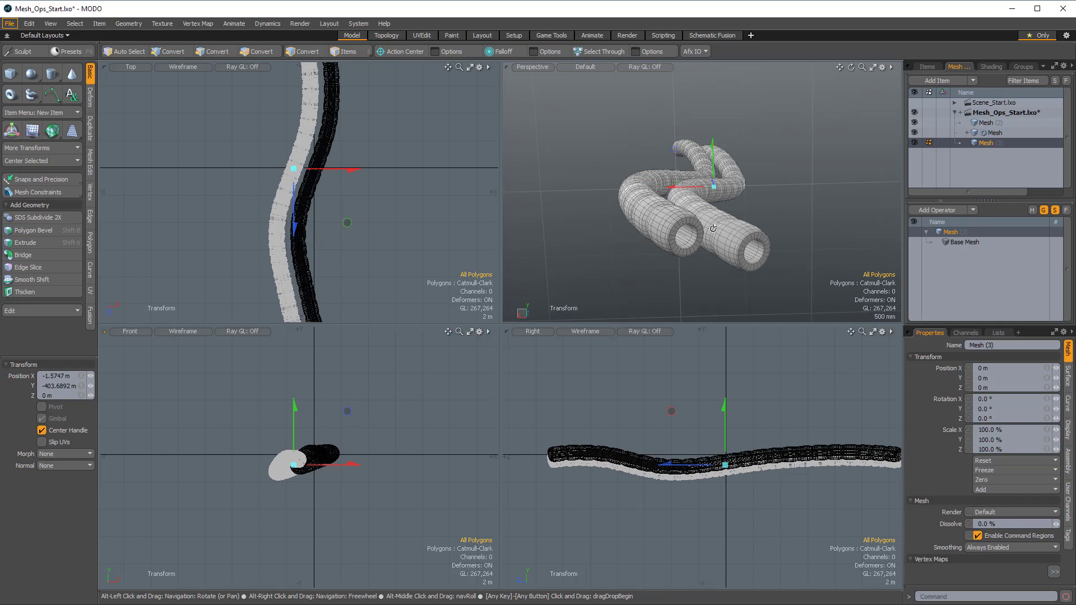
Disable the three uppermost Polygon Bevel operations in the procedural tube's operator stack, keeping the lowest one enabled.
{"action": "left_click_drag", "start_coordinate": [695, 235], "coordinate": [717, 212], "text": "alt"}
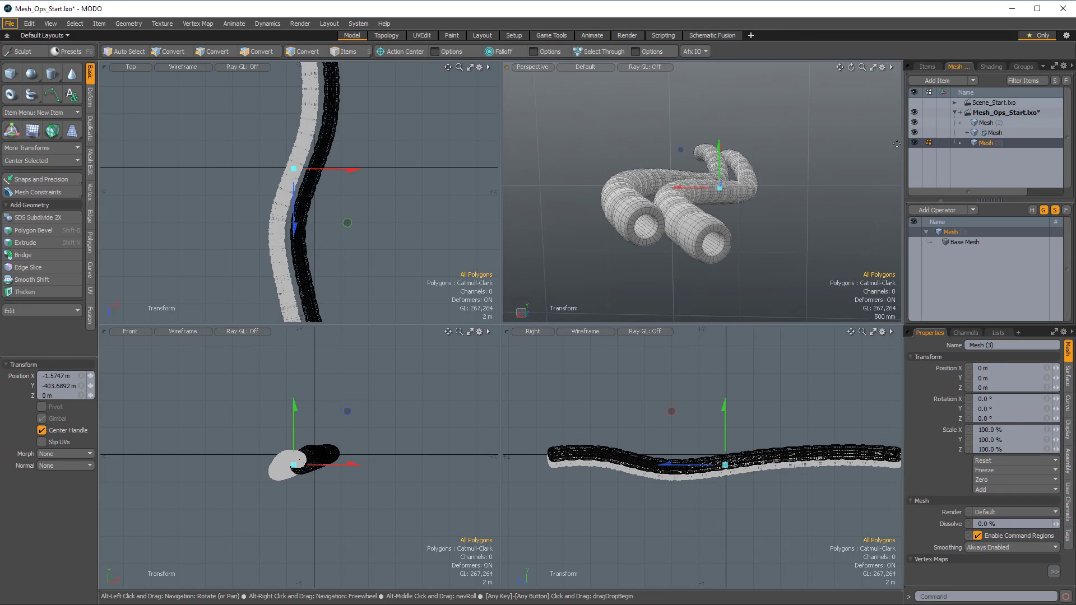
{"action": "left_click", "coordinate": [996, 133]}
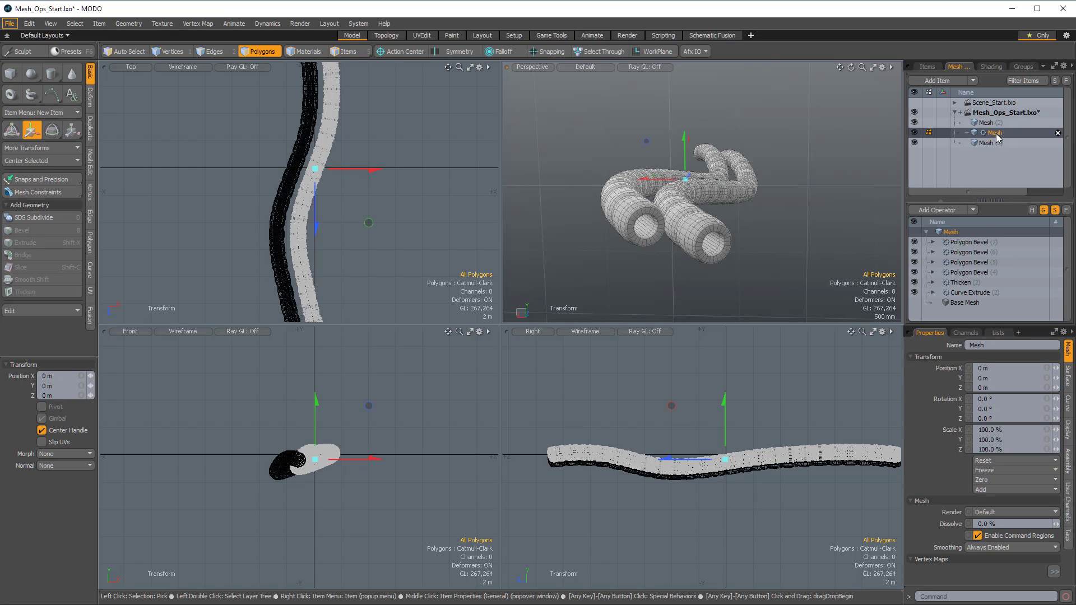
{"action": "left_click_drag", "start_coordinate": [913, 242], "coordinate": [915, 263]}
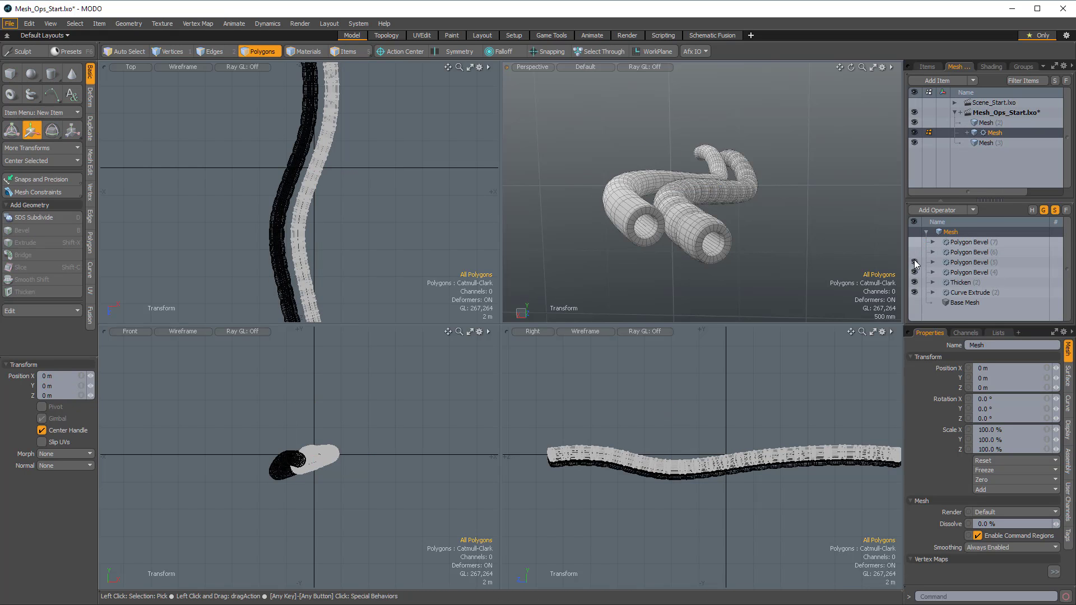
{"action": "left_click_drag", "start_coordinate": [674, 204], "coordinate": [661, 203], "text": "alt"}
{"action": "key", "text": "3"}
{"action": "left_click", "coordinate": [914, 272]}
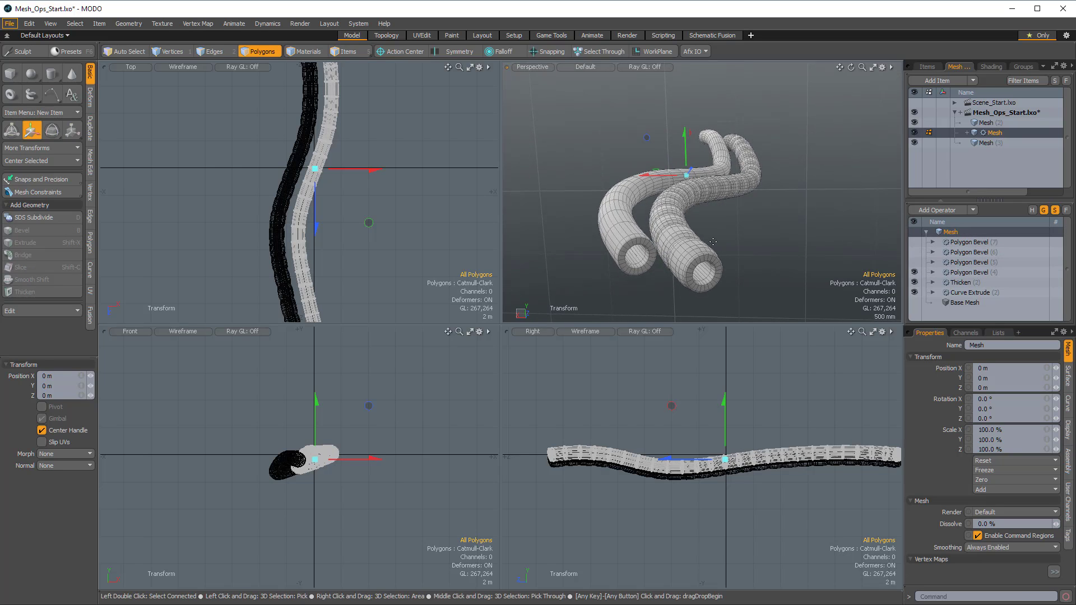
{"action": "left_click_drag", "start_coordinate": [716, 178], "coordinate": [715, 208], "text": "alt"}
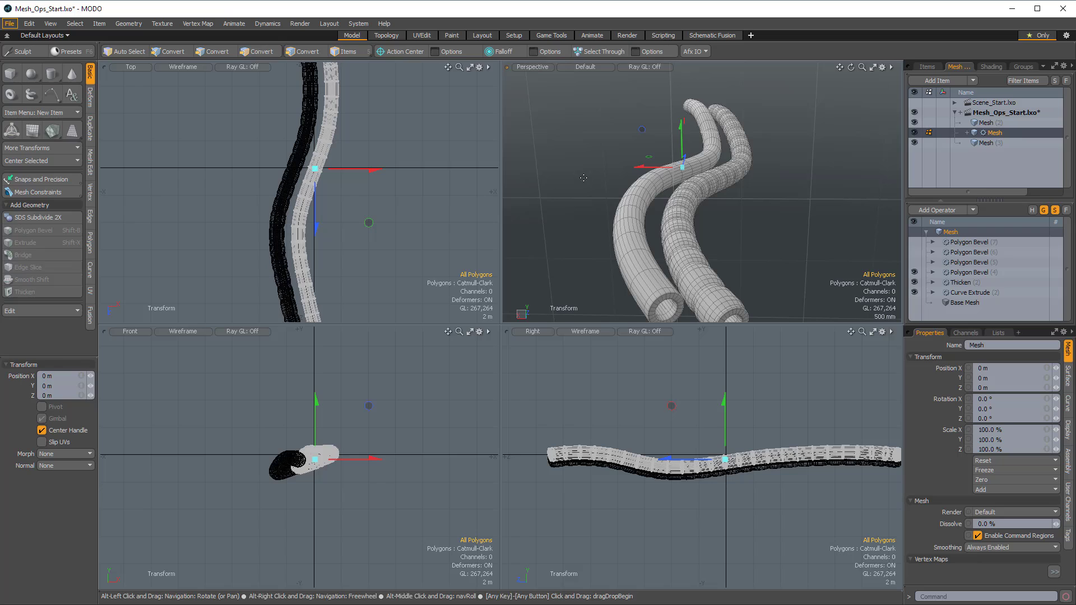
Move the path curve's upper bend point 100 mm in X, -450 mm in Y and -100 mm in Z using Element Move.
{"action": "left_click", "coordinate": [1002, 123]}
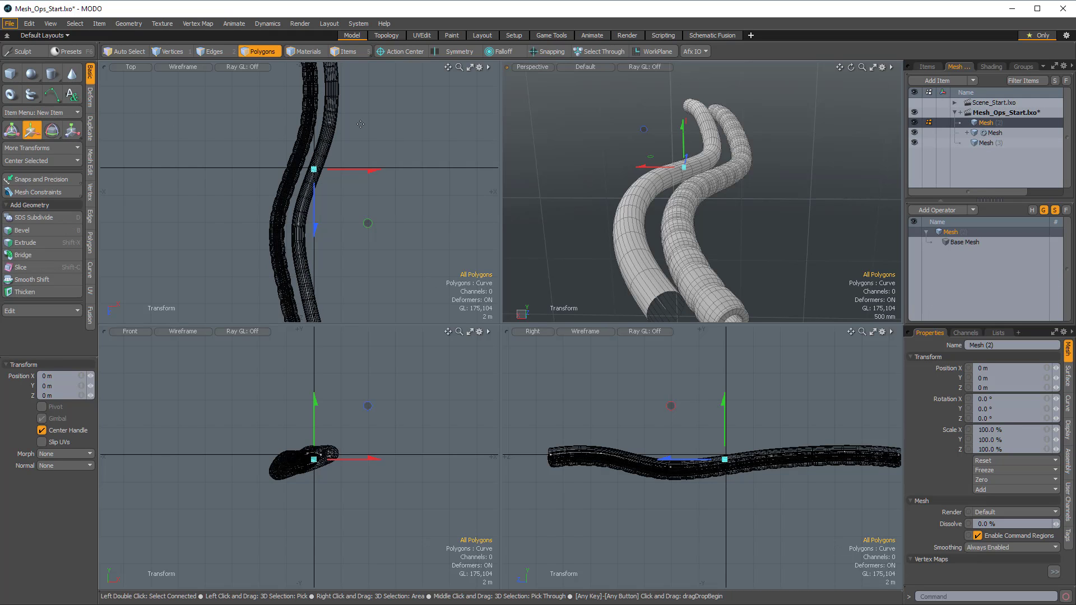
{"action": "key", "text": "t"}
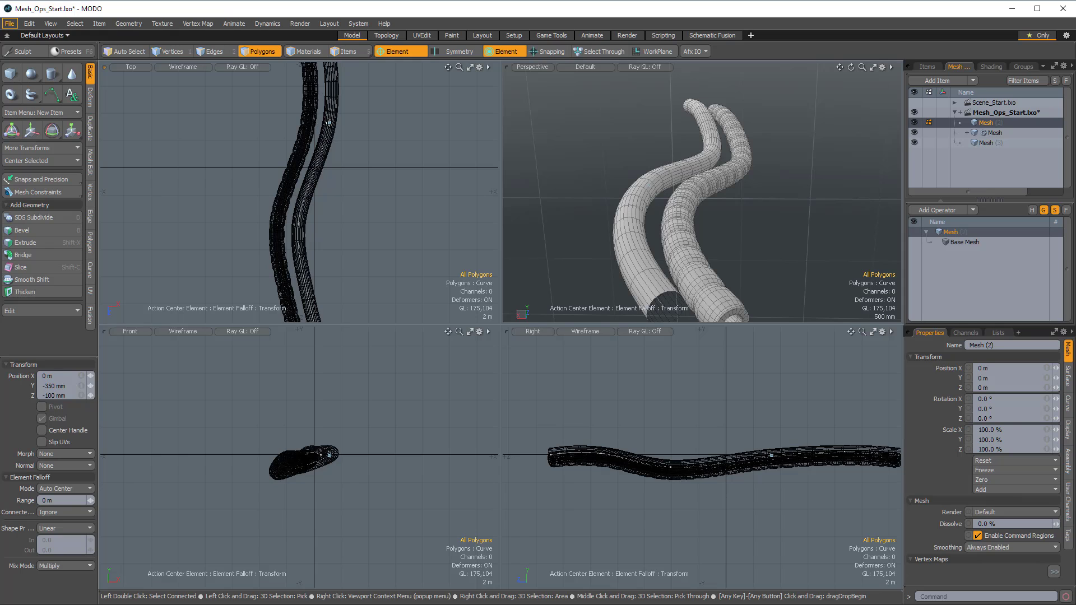
{"action": "key", "text": "w"}
{"action": "left_click_drag", "start_coordinate": [344, 292], "coordinate": [346, 290]}
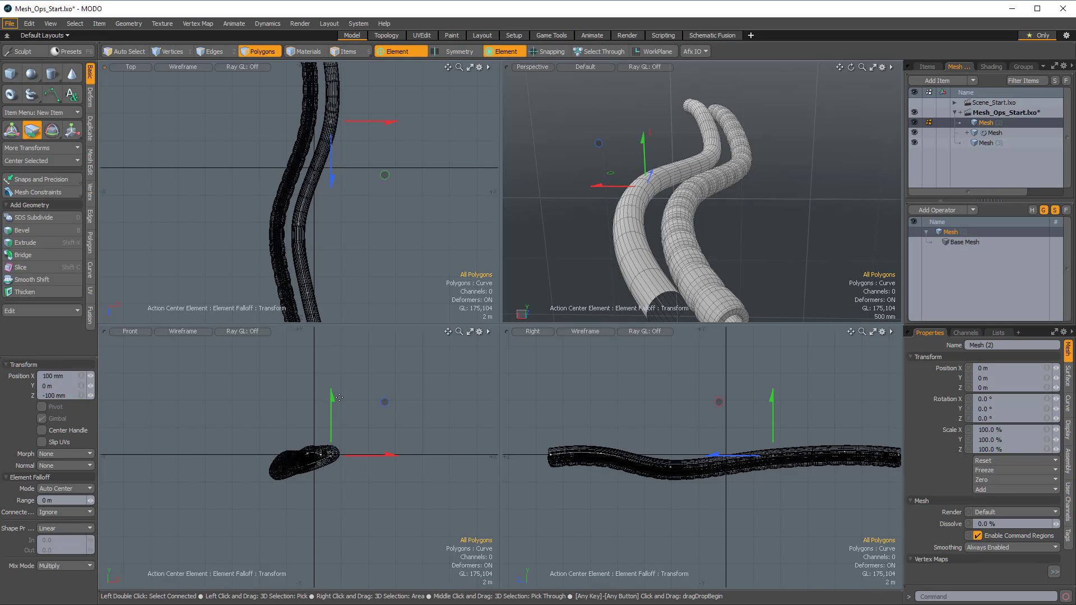
{"action": "left_click_drag", "start_coordinate": [332, 409], "coordinate": [332, 414]}
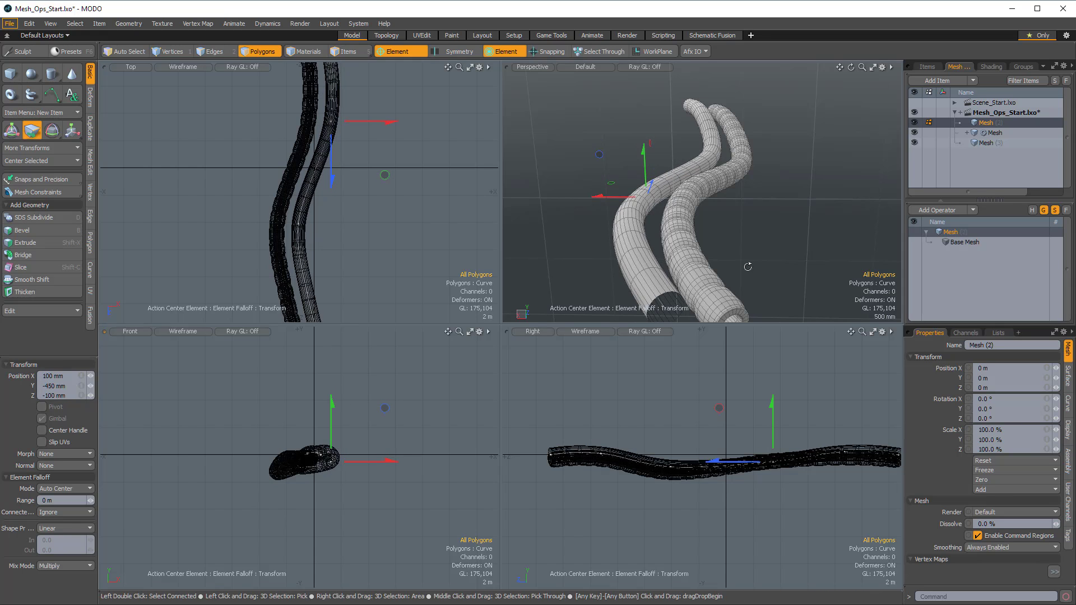
{"action": "left_click_drag", "start_coordinate": [747, 267], "coordinate": [613, 271], "text": "alt"}
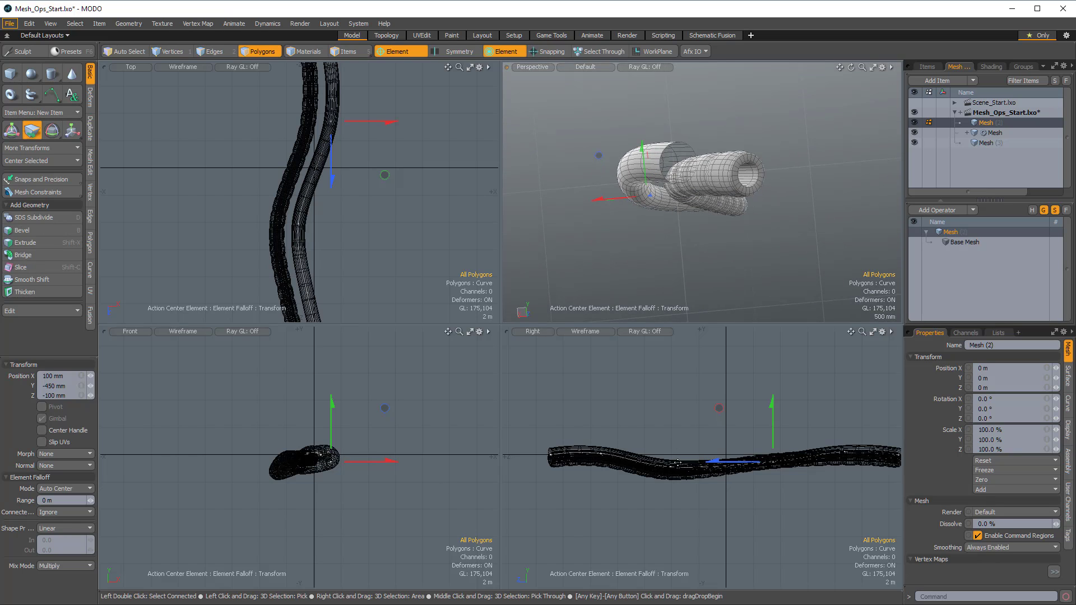
Raise the path curve's low bend point 700 mm in Y in the side view.
{"action": "left_click", "coordinate": [670, 466]}
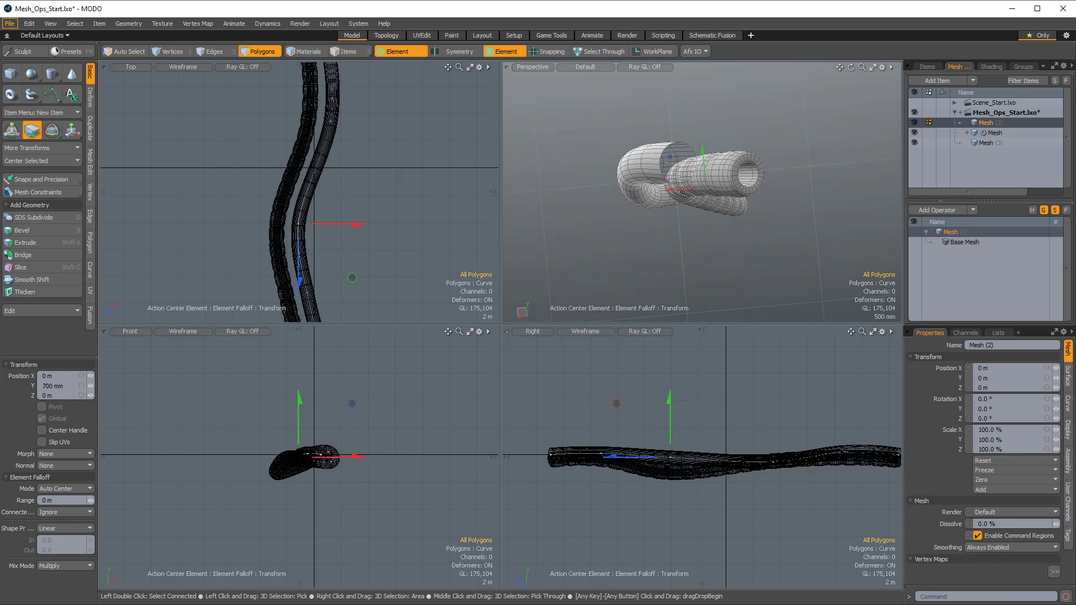
{"action": "left_click_drag", "start_coordinate": [681, 192], "coordinate": [745, 224], "text": "alt"}
{"action": "key", "text": "q"}
Duplicate and freeze the reshaped procedural tube as a second static variation.
{"action": "left_click", "coordinate": [994, 133]}
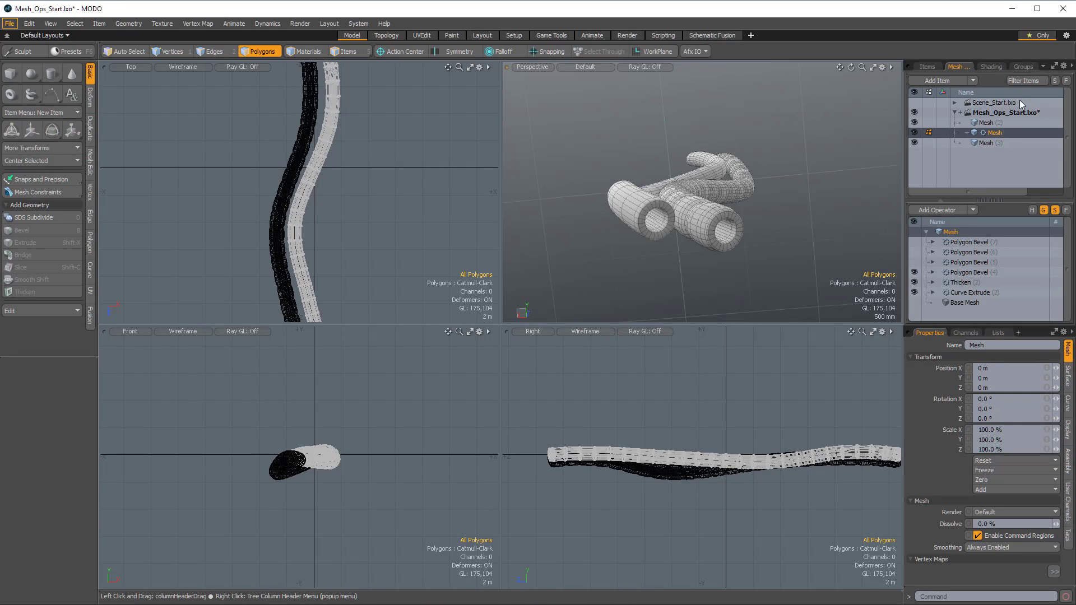
{"action": "right_click", "coordinate": [994, 134]}
{"action": "mouse_move", "coordinate": [996, 233]}
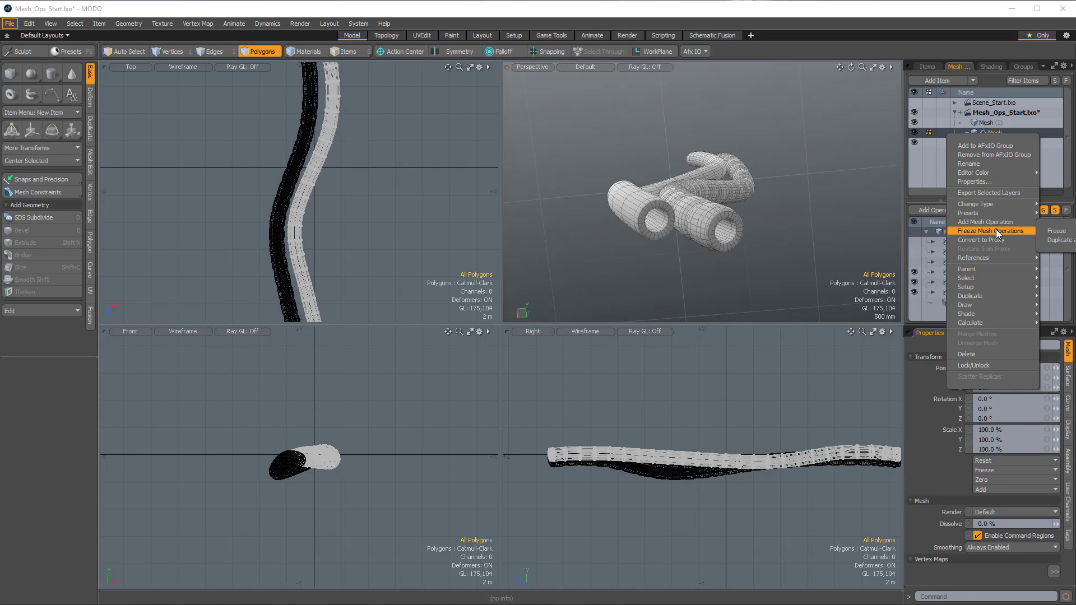
{"action": "left_click", "coordinate": [1061, 240]}
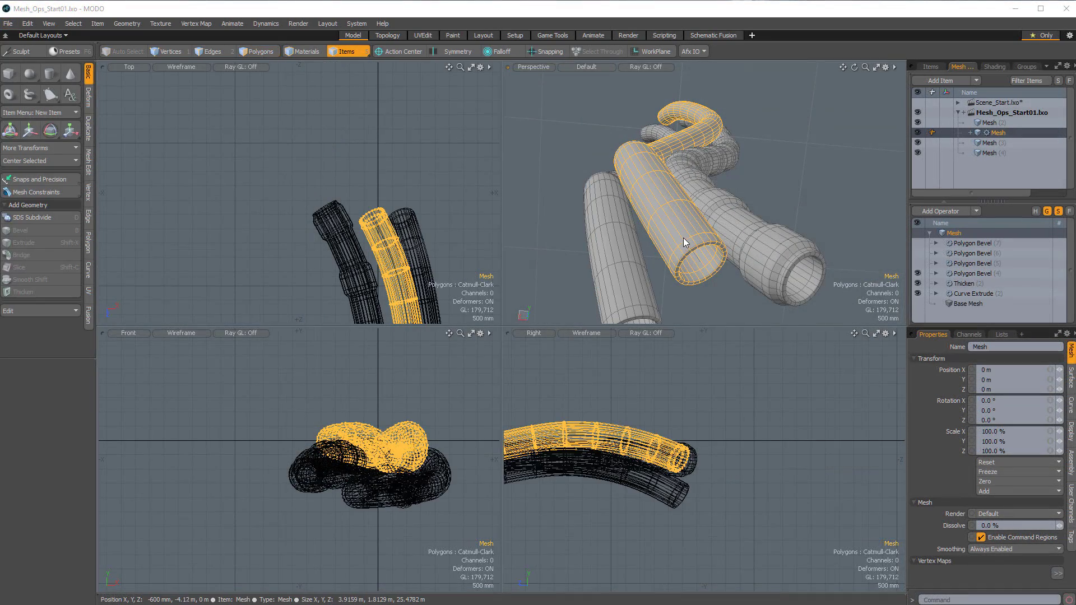
Select the Thicken operation in the procedural tube's stack and disable the remaining Polygon Bevel operation.
{"action": "left_click_drag", "start_coordinate": [679, 170], "coordinate": [695, 205], "text": "alt"}
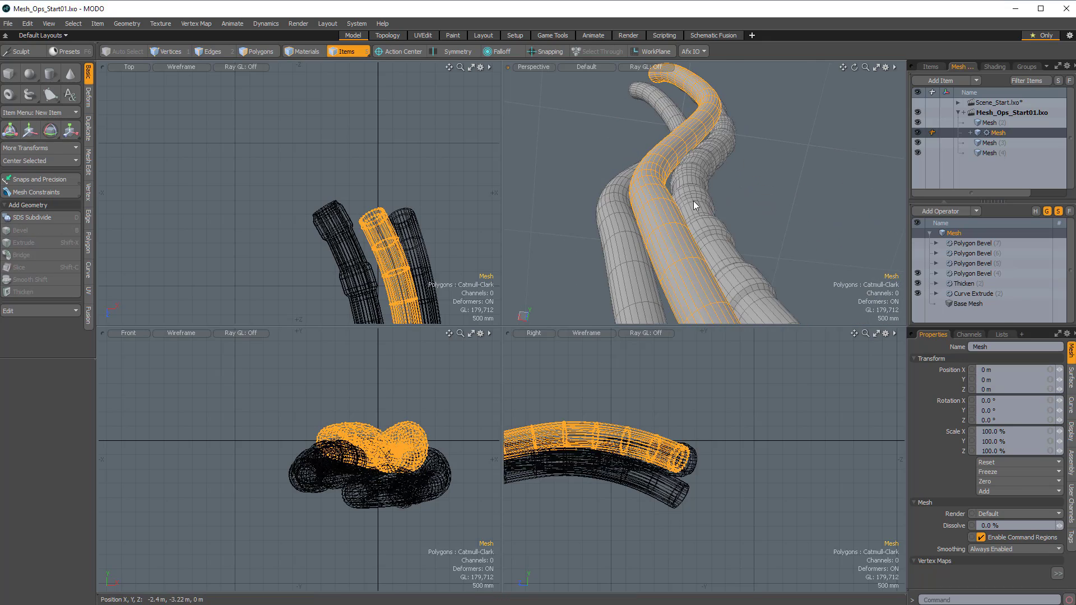
{"action": "left_click_drag", "start_coordinate": [673, 242], "coordinate": [663, 200], "text": "alt"}
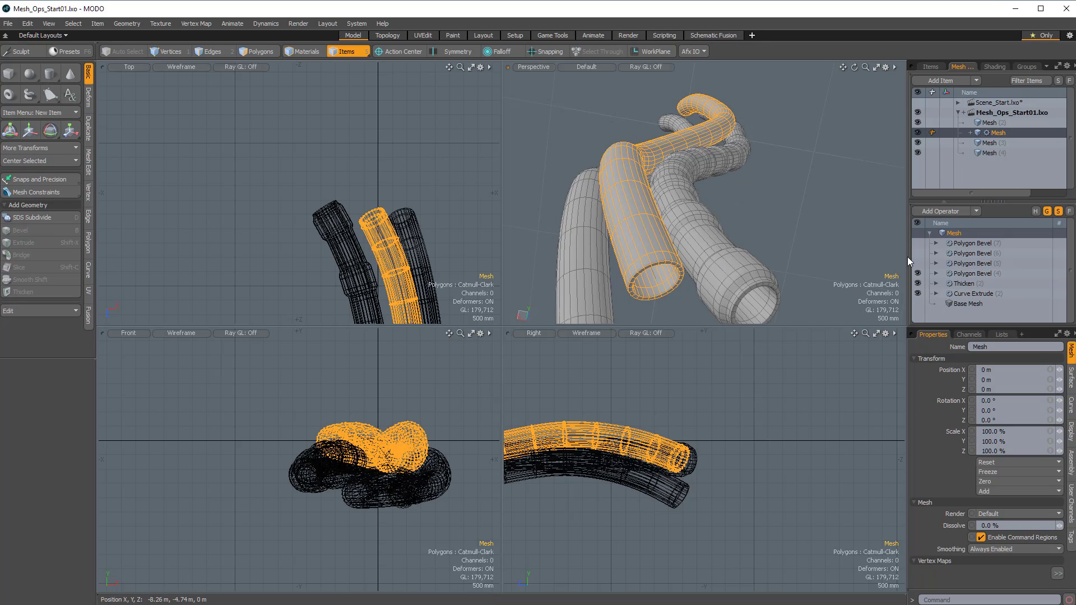
{"action": "left_click", "coordinate": [961, 284]}
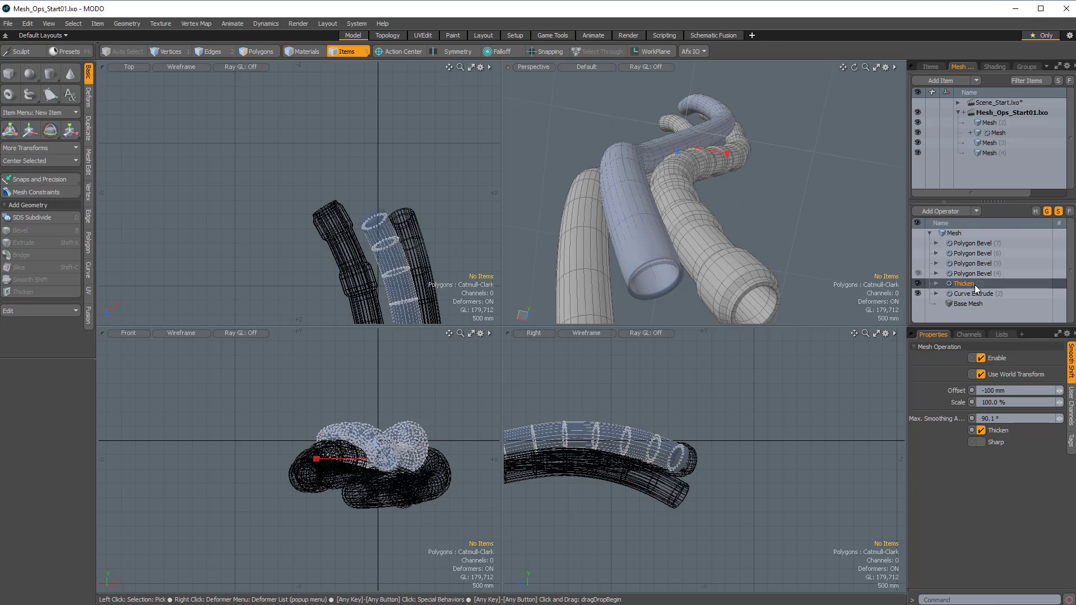
{"action": "left_click_drag", "start_coordinate": [807, 253], "coordinate": [667, 231], "text": "alt"}
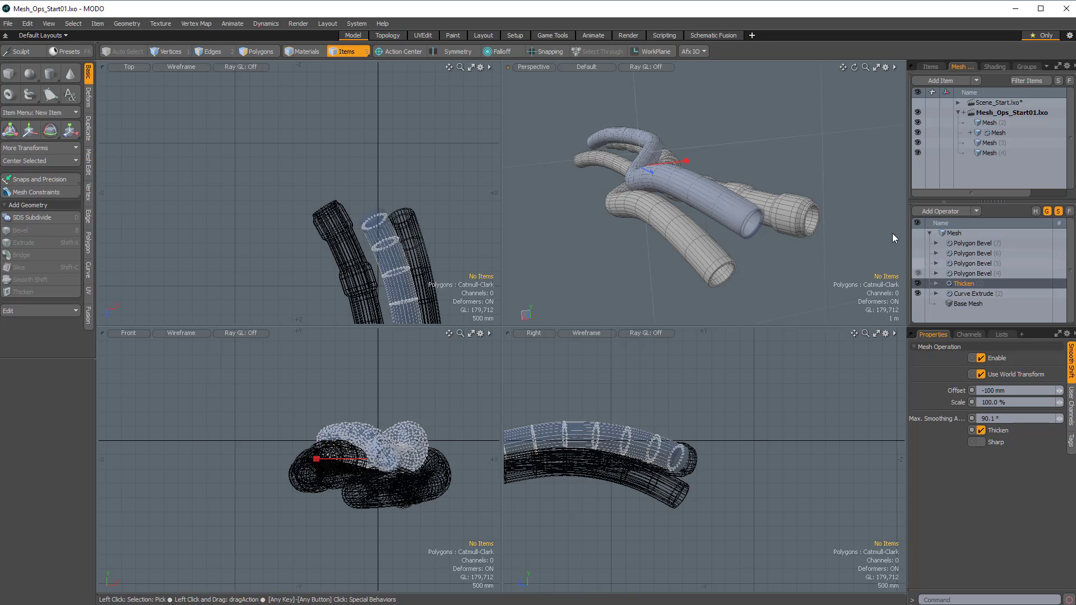
{"action": "left_click_drag", "start_coordinate": [894, 238], "coordinate": [897, 261], "text": "alt"}
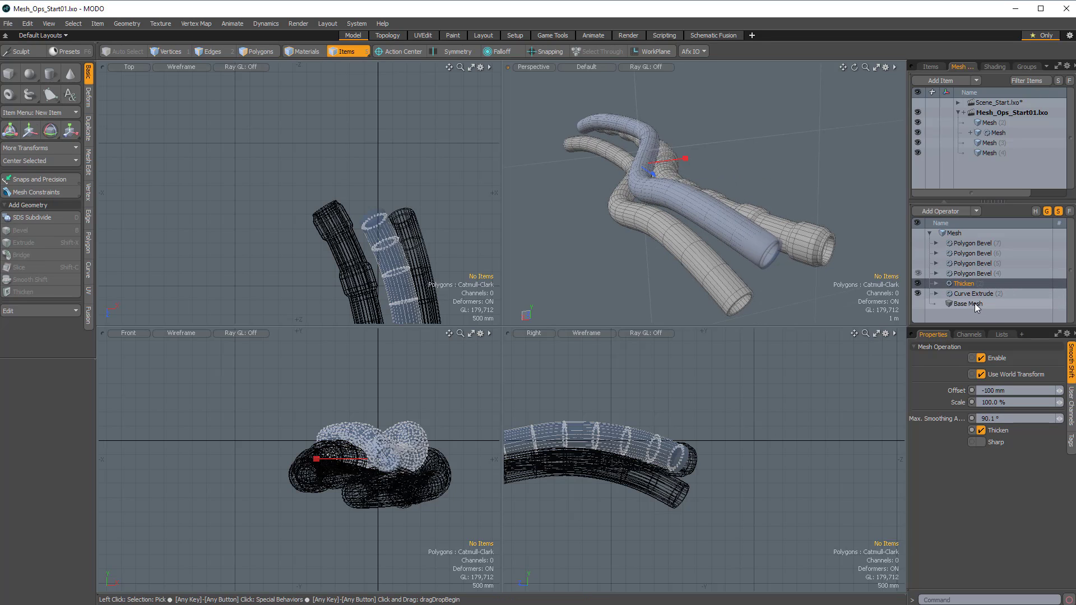
{"action": "left_click", "coordinate": [918, 274]}
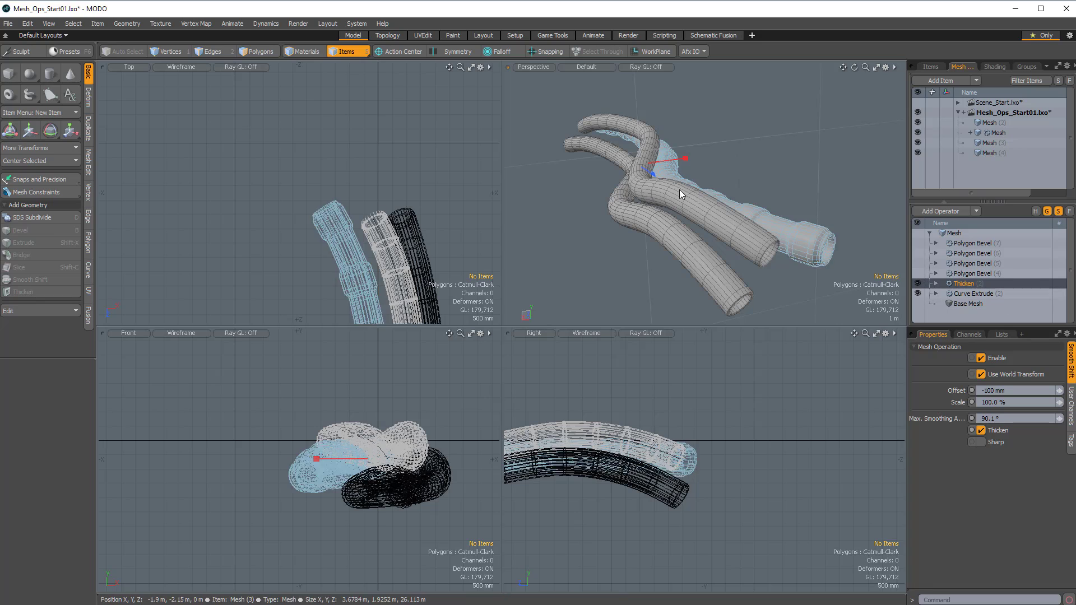
Select the circular profile polygon in the procedural tube's Base Mesh and try transforming it.
{"action": "left_click", "coordinate": [968, 304]}
{"action": "scroll", "coordinate": [681, 171], "scroll_direction": "up", "scroll_amount": 5}
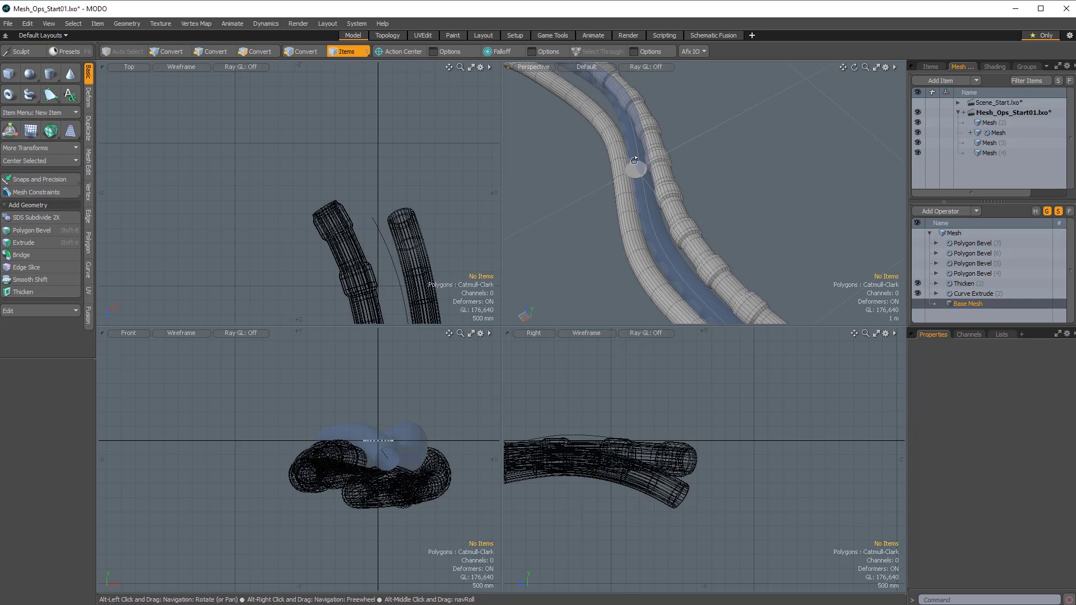
{"action": "left_click_drag", "start_coordinate": [681, 170], "coordinate": [661, 189], "text": "alt"}
{"action": "left_click_drag", "start_coordinate": [662, 189], "coordinate": [679, 190], "text": "ctrl+alt"}
{"action": "left_click_drag", "start_coordinate": [324, 245], "coordinate": [374, 201], "text": "ctrl+alt"}
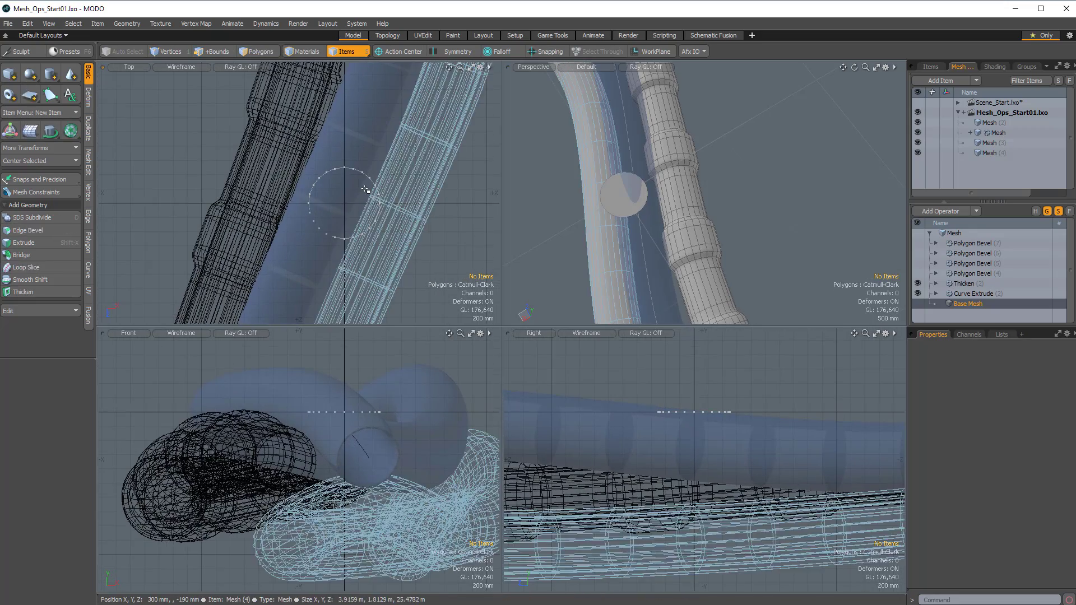
{"action": "key", "text": "3"}
{"action": "left_click", "coordinate": [358, 182]}
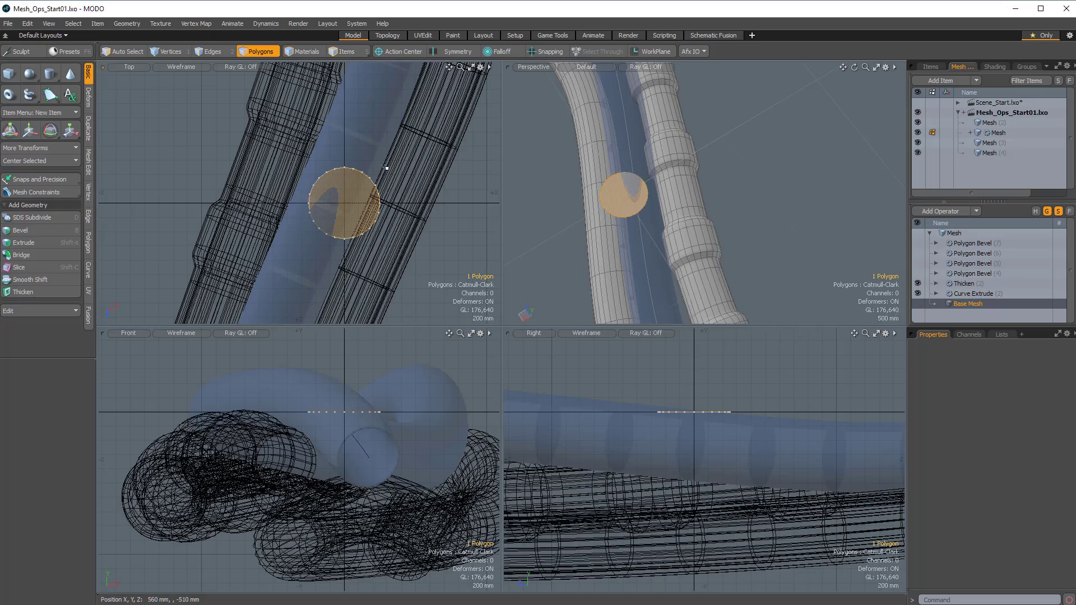
{"action": "key", "text": "y"}
{"action": "left_click_drag", "start_coordinate": [399, 258], "coordinate": [390, 249]}
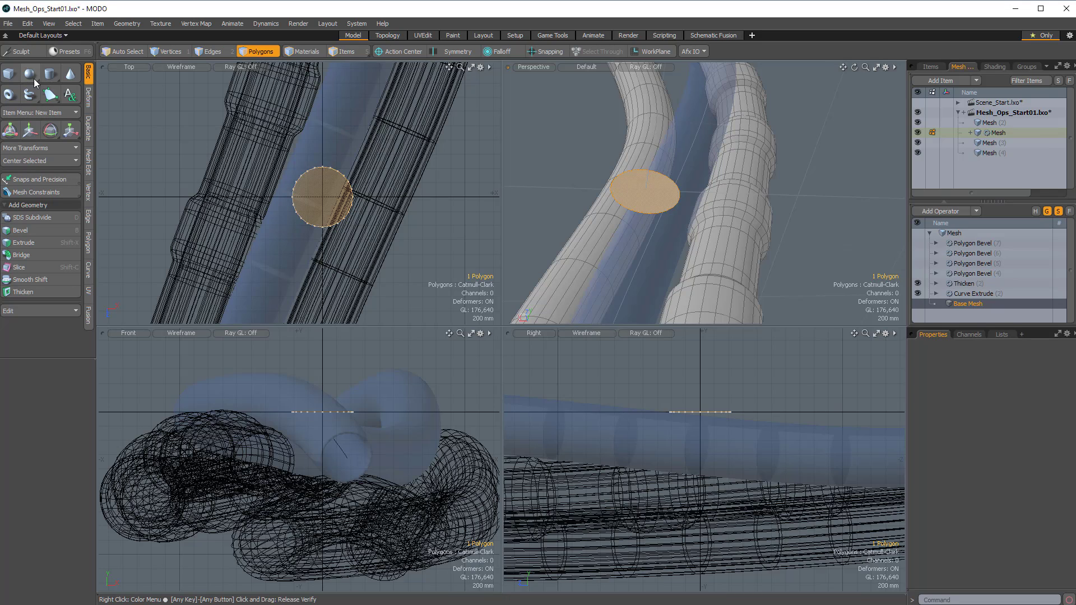
Draw a flat cylinder disc beside the circular profile, about 190 by 200 mm in radius, and move it to Y 0 m.
{"action": "left_click", "coordinate": [50, 75]}
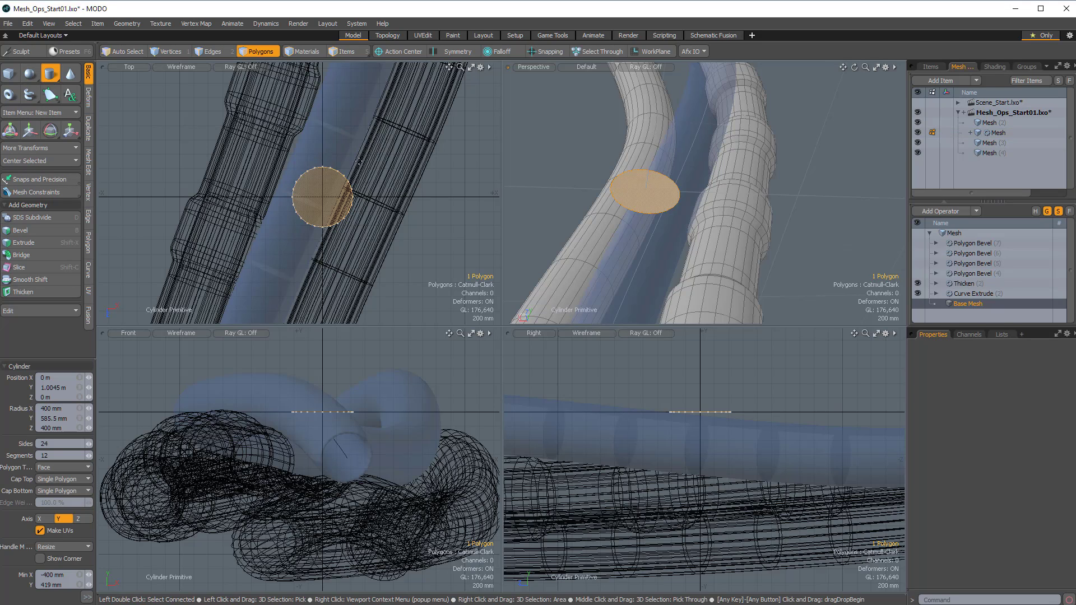
{"action": "left_click_drag", "start_coordinate": [358, 160], "coordinate": [371, 170]}
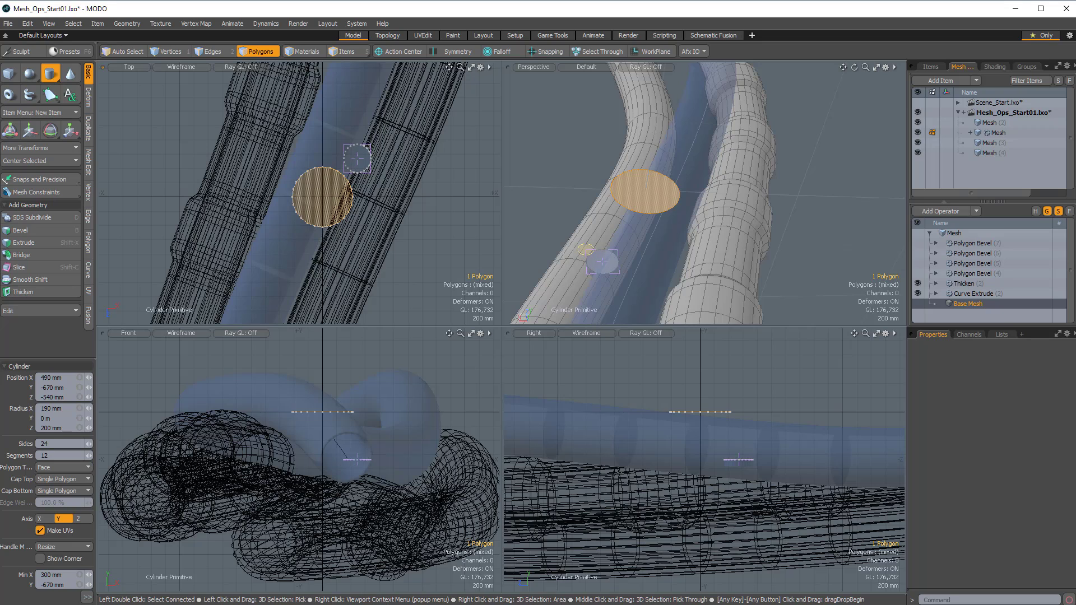
{"action": "key", "text": "alt"}
{"action": "left_click_drag", "start_coordinate": [655, 273], "coordinate": [729, 249], "text": "alt"}
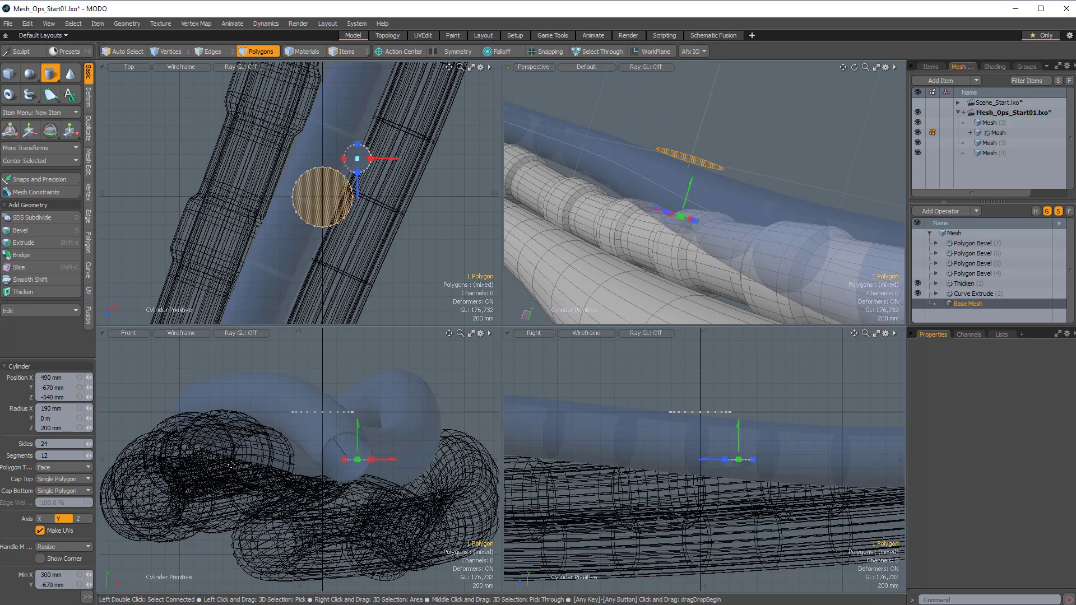
{"action": "left_click_drag", "start_coordinate": [358, 431], "coordinate": [358, 384]}
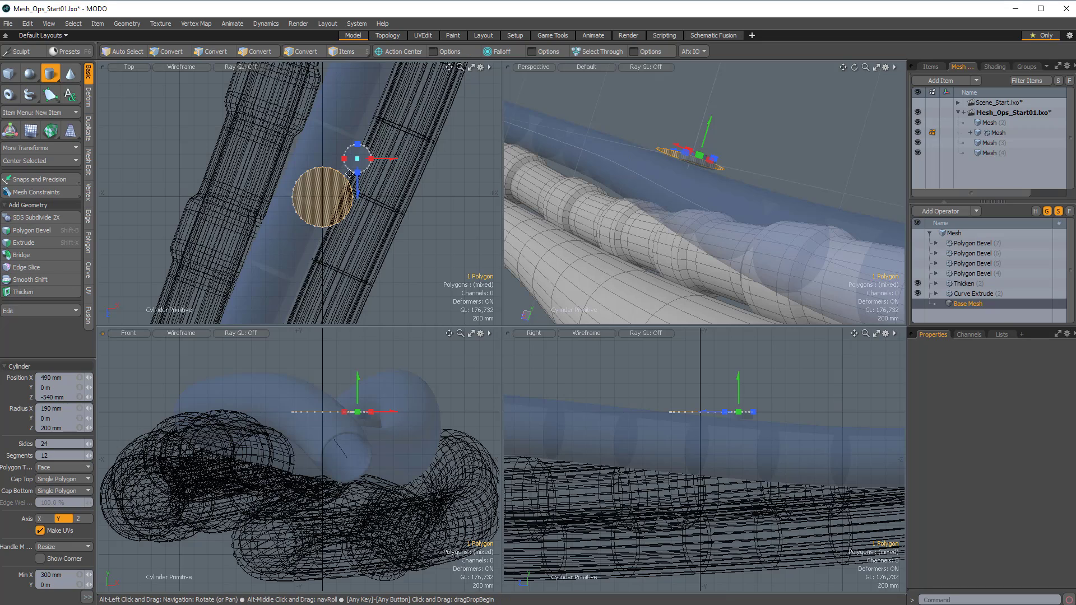
Set the new disc's polygon type to Catmull-Clark and finish the cylinder.
{"action": "left_click_drag", "start_coordinate": [359, 224], "coordinate": [350, 259], "text": "alt"}
{"action": "left_click", "coordinate": [58, 466]}
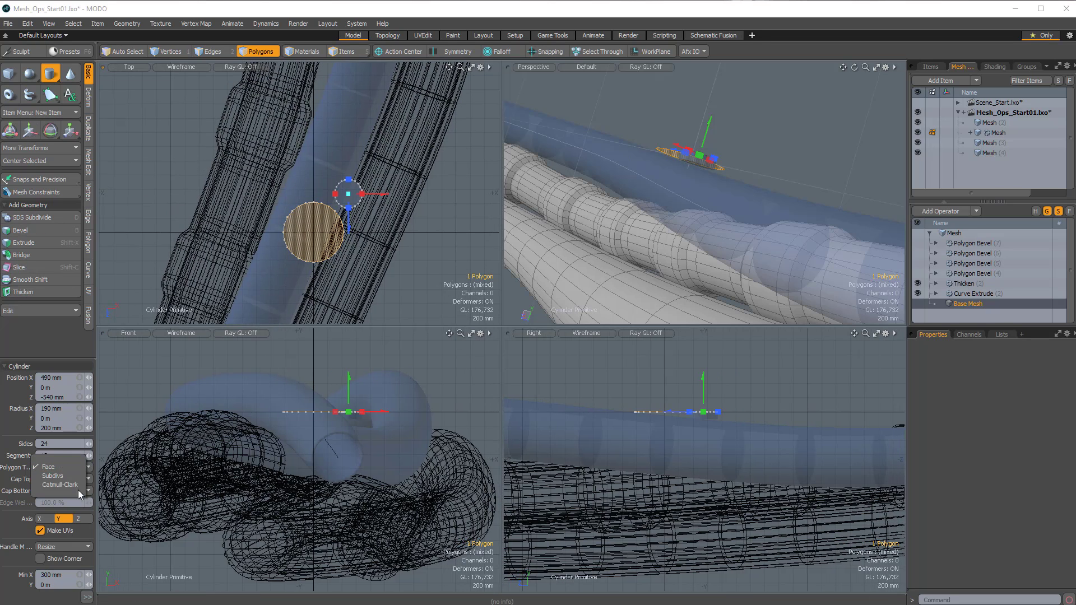
{"action": "left_click", "coordinate": [61, 484]}
{"action": "left_click_drag", "start_coordinate": [706, 213], "coordinate": [441, 217], "text": "alt"}
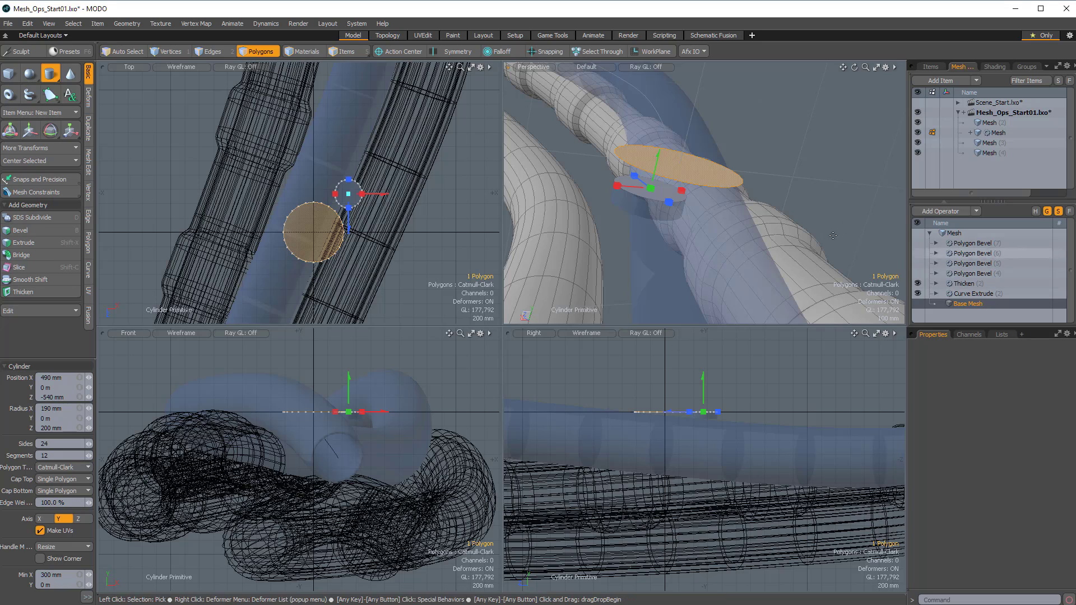
{"action": "key", "text": "alt"}
{"action": "left_click_drag", "start_coordinate": [695, 211], "coordinate": [661, 223], "text": "alt"}
{"action": "key", "text": "space"}
Duplicate the small disc polygon and move the copy to the opposite side of the large circular profile.
{"action": "left_click", "coordinate": [642, 205]}
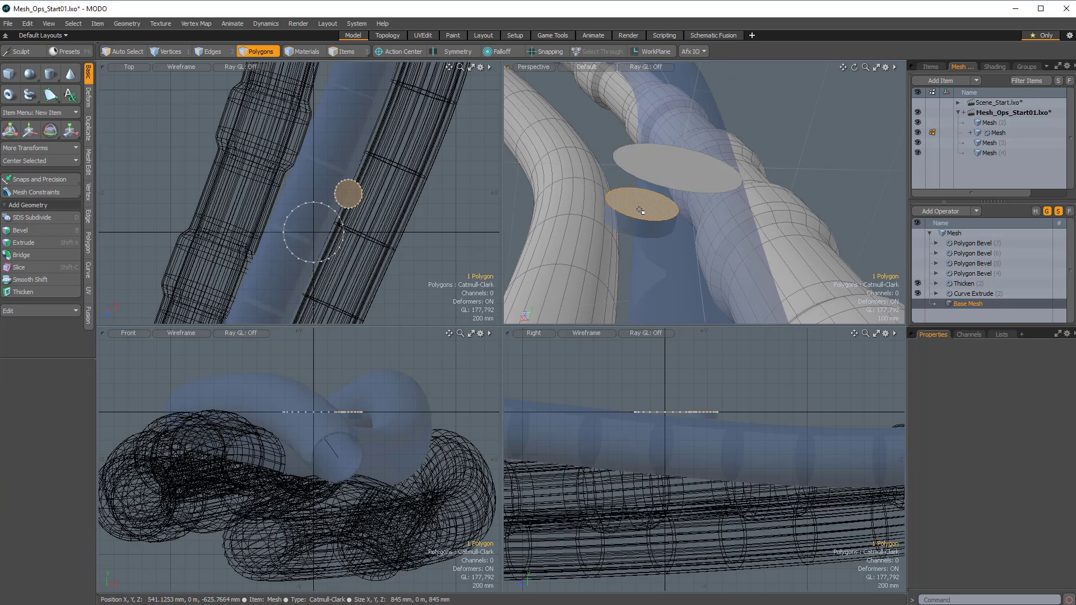
{"action": "key", "text": "ctrl"}
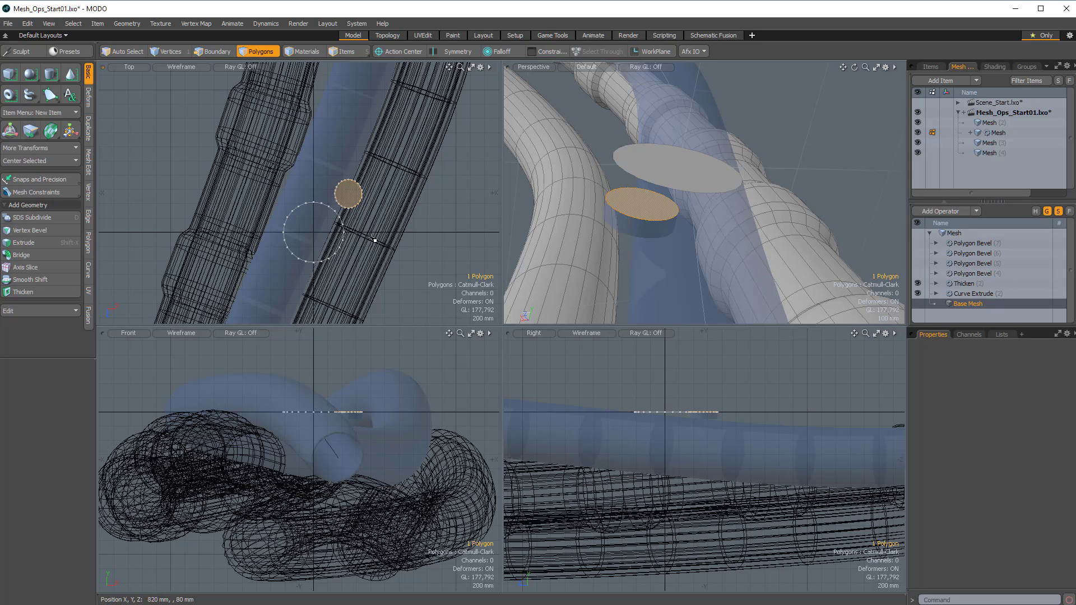
{"action": "key", "text": "w"}
{"action": "left_click_drag", "start_coordinate": [406, 247], "coordinate": [322, 273]}
{"action": "key", "text": "q"}
{"action": "left_click", "coordinate": [845, 146]}
Clear the polygon list of the Select By Index selection belonging to the Curve Extrude operation.
{"action": "left_click_drag", "start_coordinate": [781, 172], "coordinate": [737, 174], "text": "alt"}
{"action": "left_click", "coordinate": [954, 294]}
{"action": "left_click_drag", "start_coordinate": [788, 211], "coordinate": [792, 193], "text": "alt"}
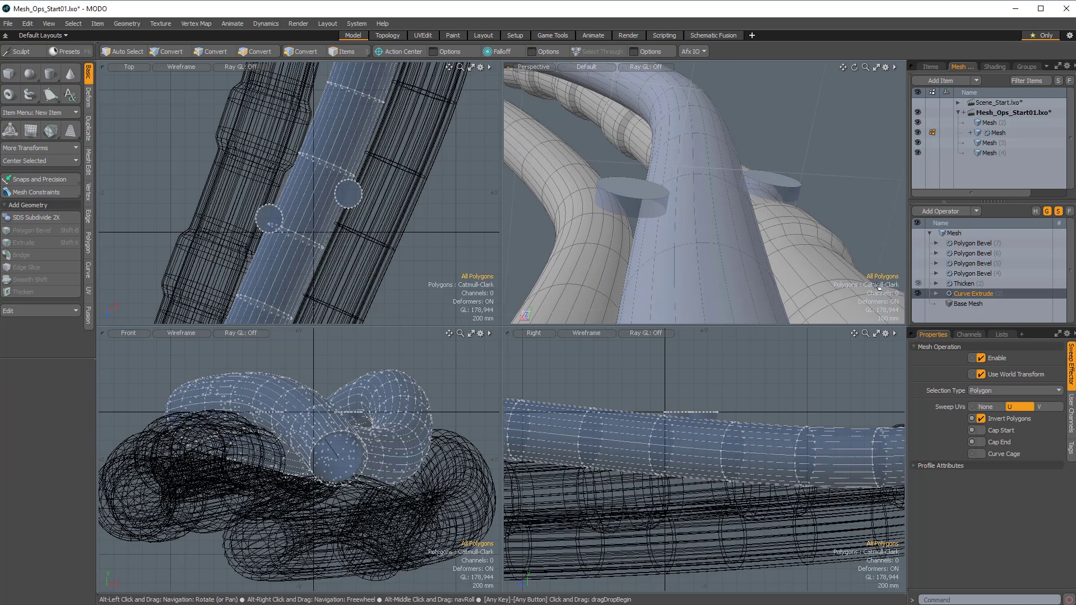
{"action": "left_click", "coordinate": [935, 293]}
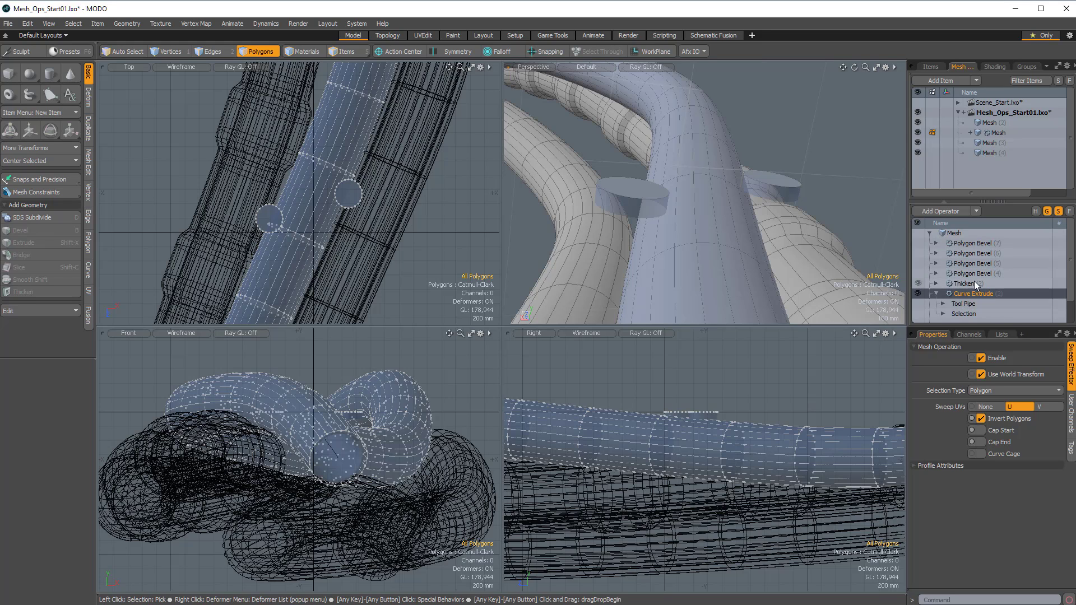
{"action": "scroll", "coordinate": [975, 287], "scroll_direction": "down", "scroll_amount": 1}
{"action": "left_click", "coordinate": [943, 303]}
{"action": "scroll", "coordinate": [988, 277], "scroll_direction": "down", "scroll_amount": 2}
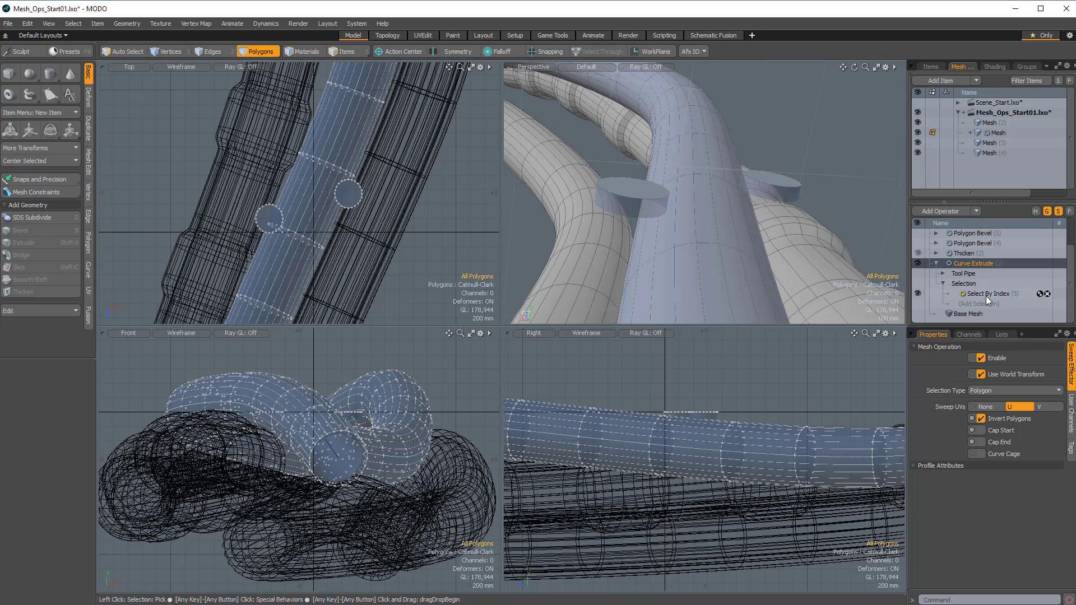
{"action": "left_click", "coordinate": [986, 296]}
{"action": "left_click_drag", "start_coordinate": [768, 224], "coordinate": [747, 232], "text": "alt"}
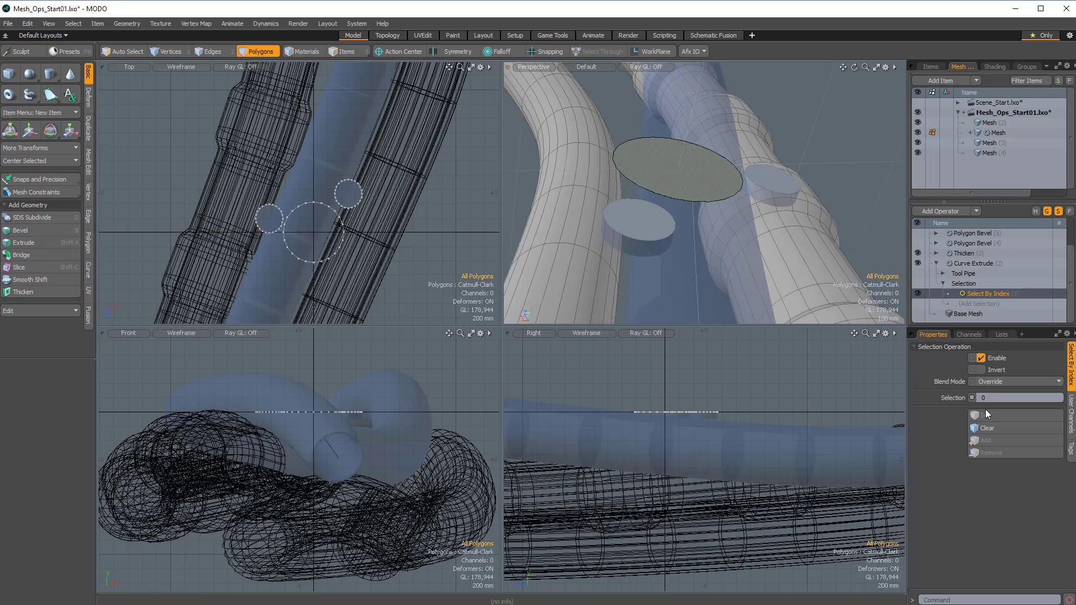
{"action": "left_click", "coordinate": [1001, 427]}
Examine the extruded tubes at the Curve Extrude and Thicken operations, including their open ends.
{"action": "left_click_drag", "start_coordinate": [683, 184], "coordinate": [683, 279], "text": "alt"}
{"action": "left_click_drag", "start_coordinate": [735, 240], "coordinate": [725, 213], "text": "alt"}
{"action": "scroll", "coordinate": [728, 224], "scroll_direction": "down", "scroll_amount": 3}
{"action": "left_click", "coordinate": [969, 266]}
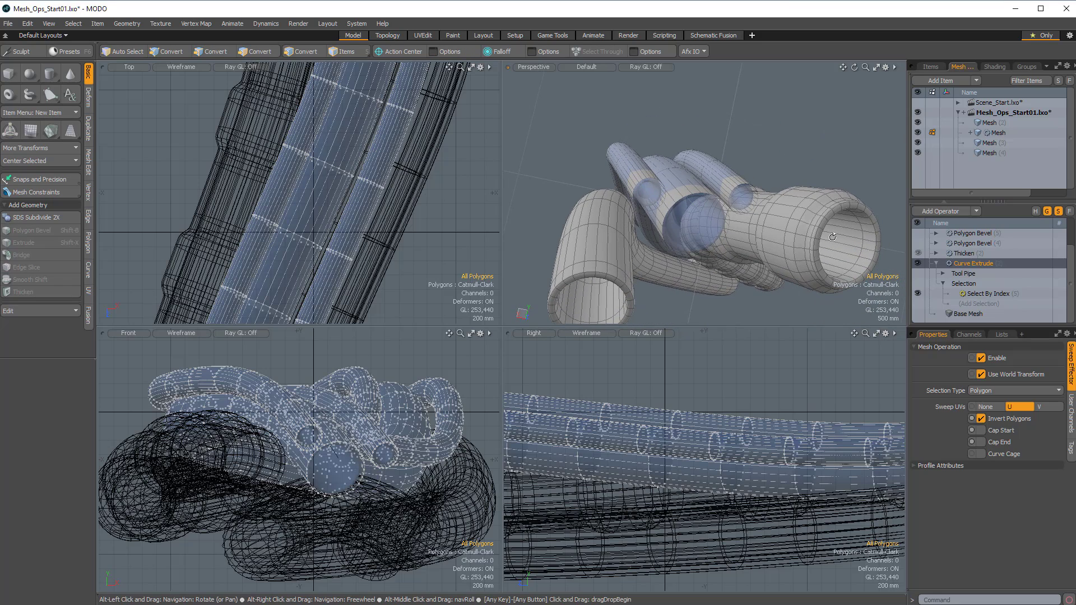
{"action": "left_click", "coordinate": [968, 254]}
{"action": "left_click_drag", "start_coordinate": [717, 224], "coordinate": [727, 172], "text": "alt"}
{"action": "left_click_drag", "start_coordinate": [347, 235], "coordinate": [260, 314], "text": "ctrl+alt"}
{"action": "left_click_drag", "start_coordinate": [261, 314], "coordinate": [286, 140], "text": "alt+shift"}
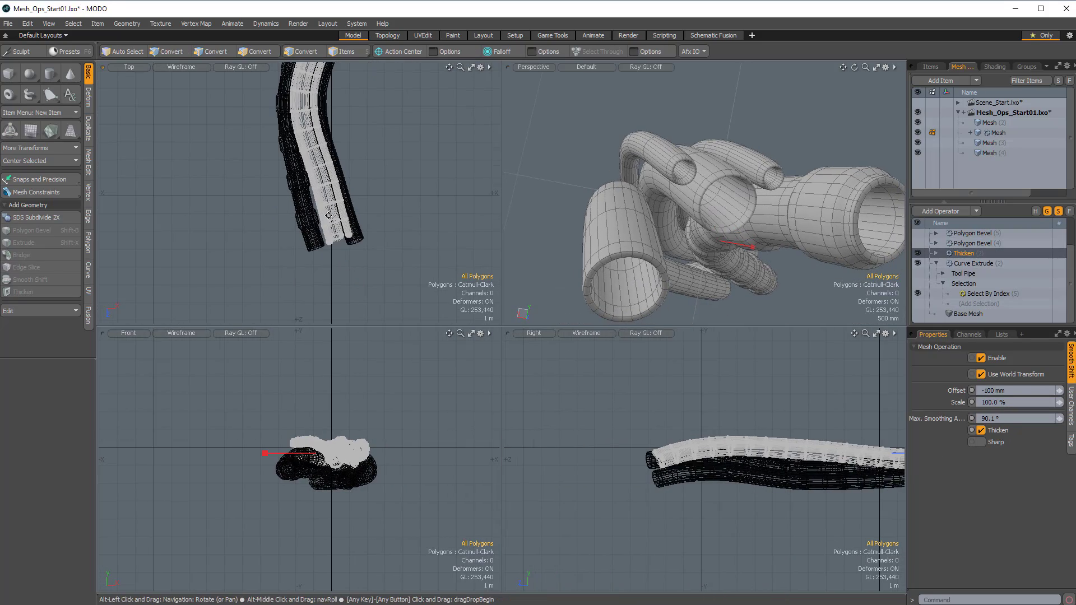
Clear the Select By Index polygon list of the Polygon Bevel operation directly above Thicken.
{"action": "left_click", "coordinate": [978, 244]}
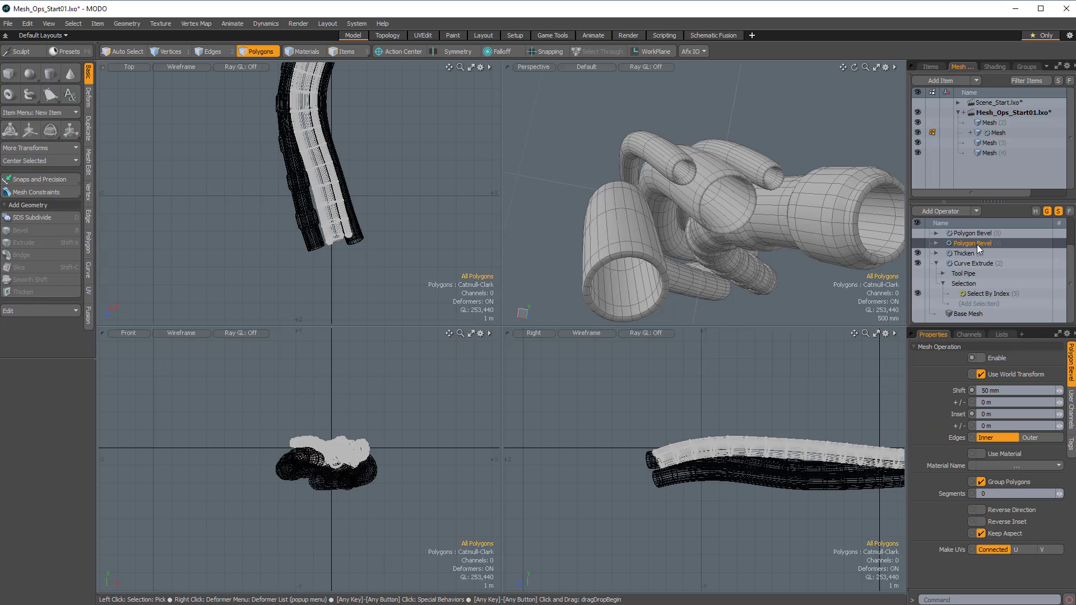
{"action": "left_click", "coordinate": [936, 243]}
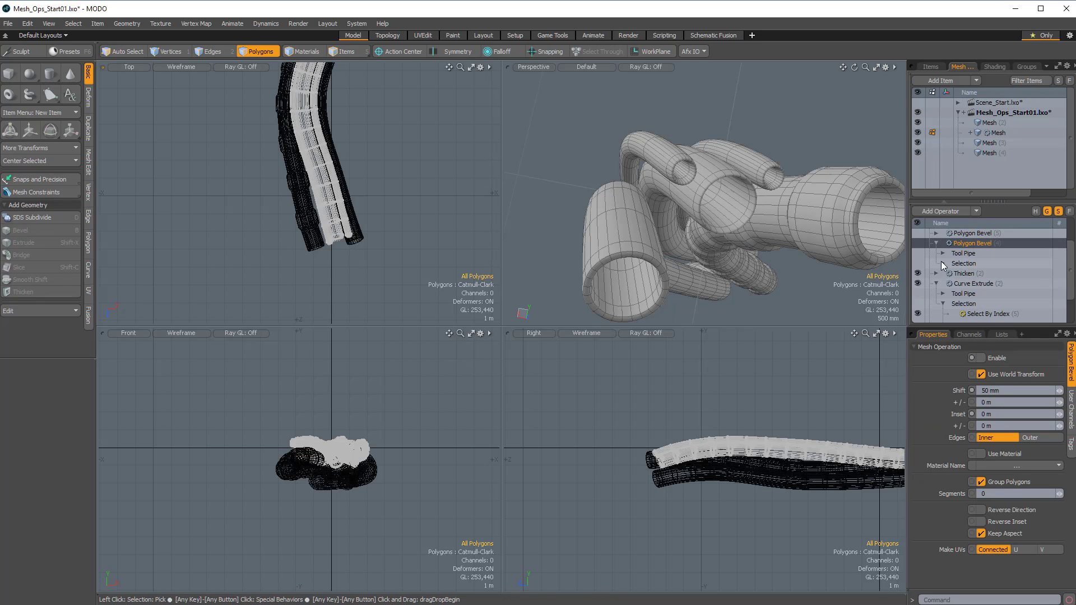
{"action": "left_click", "coordinate": [943, 263]}
{"action": "left_click", "coordinate": [991, 274]}
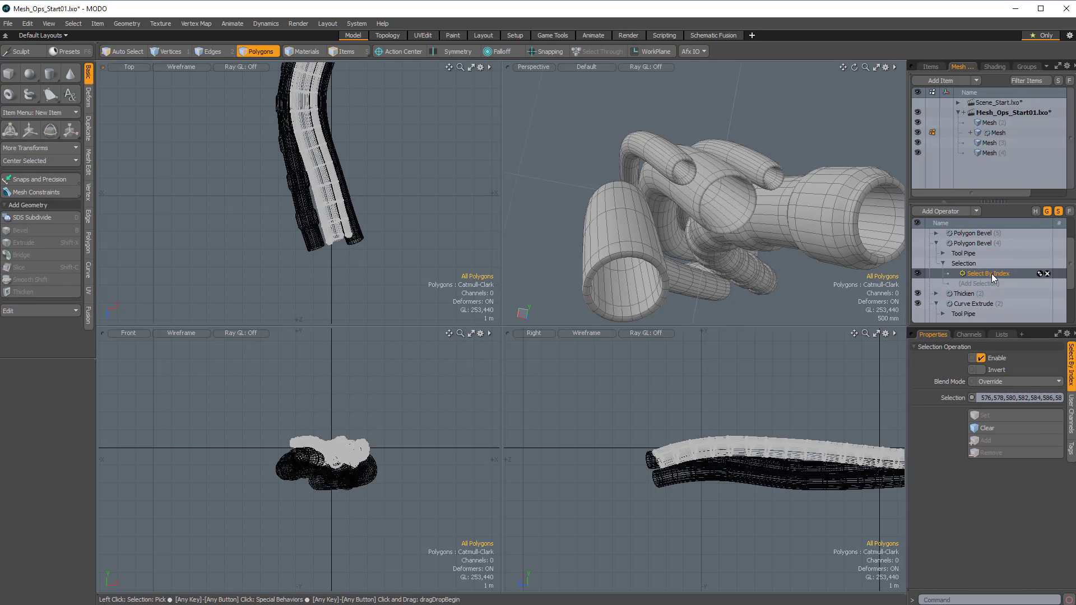
{"action": "left_click", "coordinate": [990, 427]}
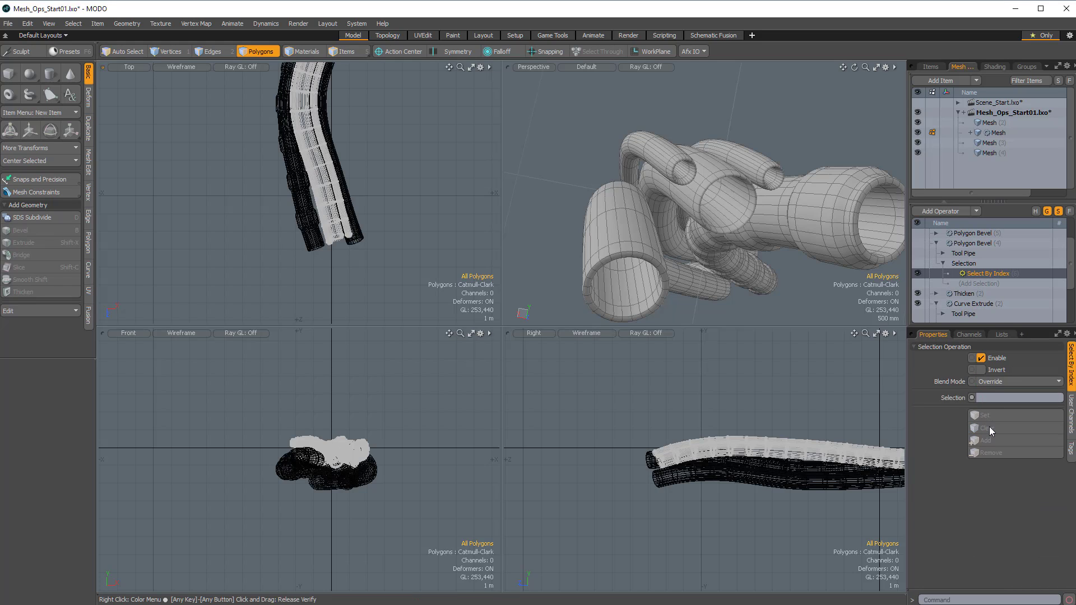
Select the end-ring polygons at both ends of the three procedural tubes and add them to the bevel's Select By Index list.
{"action": "scroll", "coordinate": [378, 217], "scroll_direction": "up", "scroll_amount": 4}
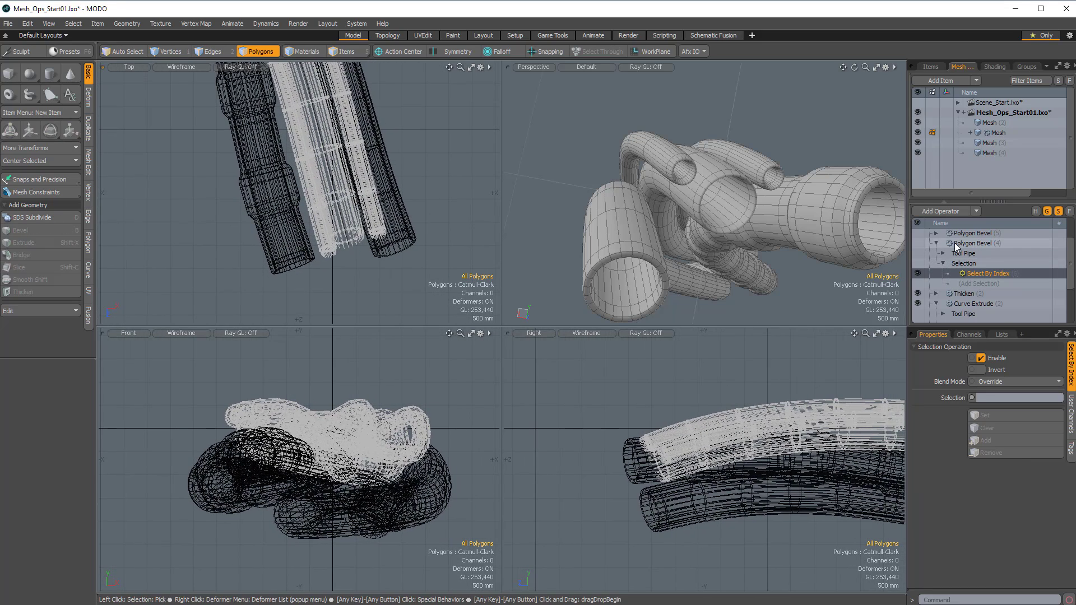
{"action": "key", "text": "1"}
{"action": "key", "text": "2"}
{"action": "key", "text": "3"}
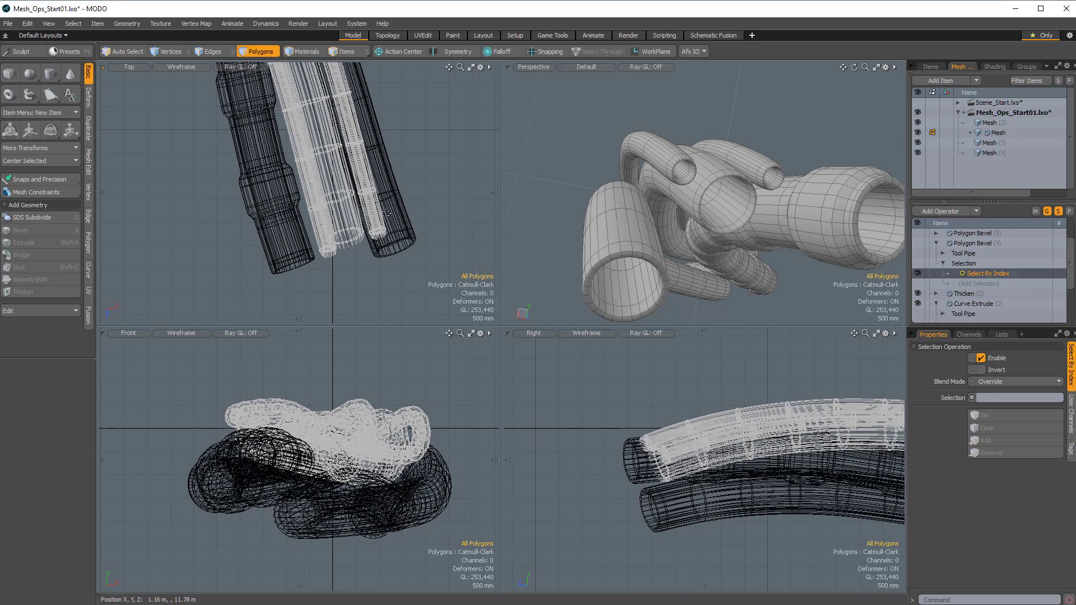
{"action": "right_click_drag", "start_coordinate": [281, 242], "coordinate": [291, 245]}
{"action": "left_click_drag", "start_coordinate": [624, 140], "coordinate": [626, 205], "text": "alt+shift"}
{"action": "mouse_move", "coordinate": [310, 164]}
{"action": "left_mouse_down", "text": "ctrl+alt"}
{"action": "mouse_move", "coordinate": [271, 164]}
{"action": "mouse_move", "coordinate": [302, 358]}
{"action": "left_mouse_up", "text": "ctrl+alt"}
{"action": "left_click_drag", "start_coordinate": [286, 92], "coordinate": [290, 331], "text": "alt"}
{"action": "left_click_drag", "start_coordinate": [317, 163], "coordinate": [357, 163], "text": "ctrl+alt"}
{"action": "right_click_drag", "start_coordinate": [338, 117], "coordinate": [394, 97], "text": "shift"}
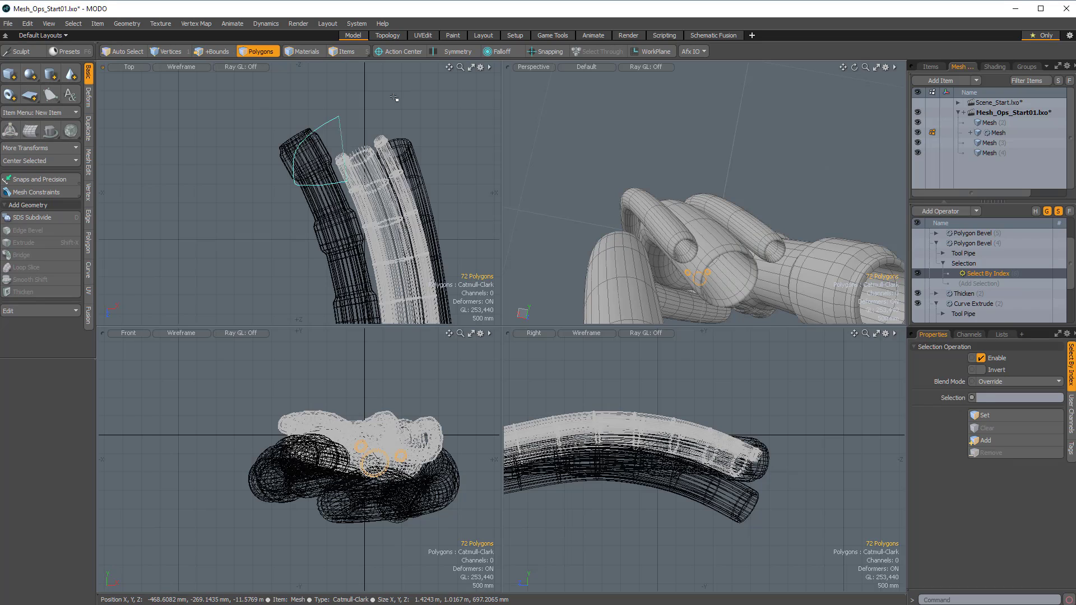
{"action": "left_click_drag", "start_coordinate": [684, 179], "coordinate": [621, 166], "text": "alt"}
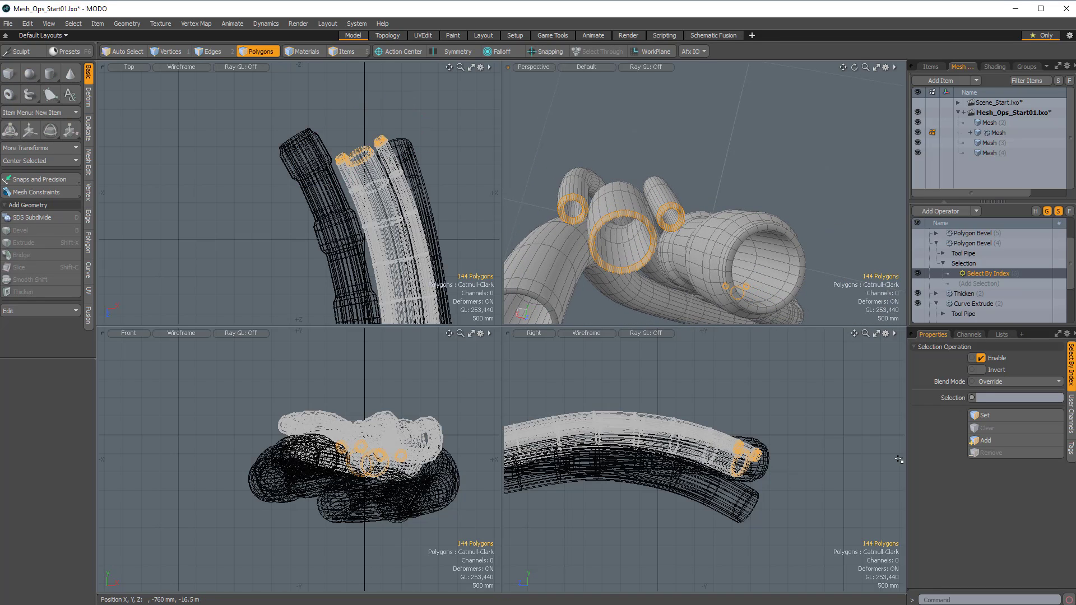
{"action": "left_click", "coordinate": [984, 442]}
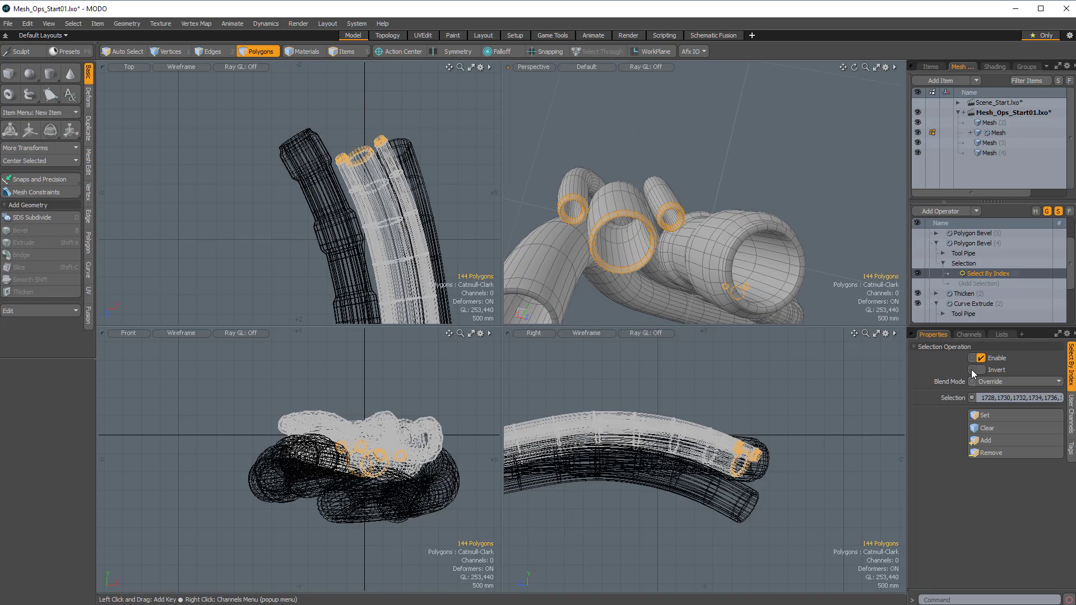
Enable the Polygon Bevel operation directly above Thicken and select it in the stack.
{"action": "left_click", "coordinate": [918, 244]}
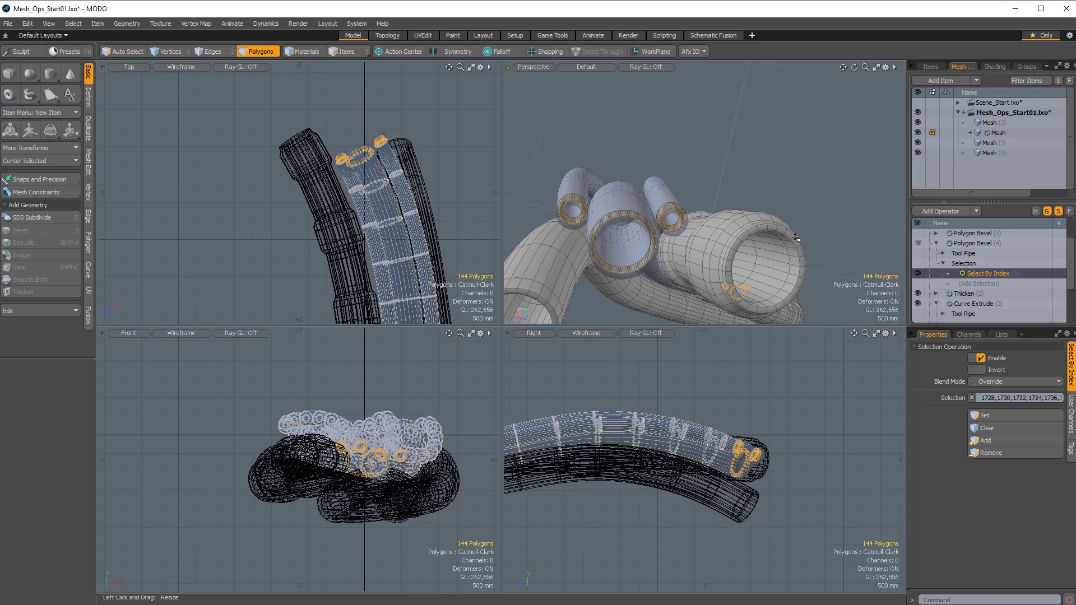
{"action": "left_click_drag", "start_coordinate": [712, 182], "coordinate": [773, 190], "text": "alt"}
{"action": "left_click", "coordinate": [972, 243]}
{"action": "left_click_drag", "start_coordinate": [784, 232], "coordinate": [622, 248], "text": "alt"}
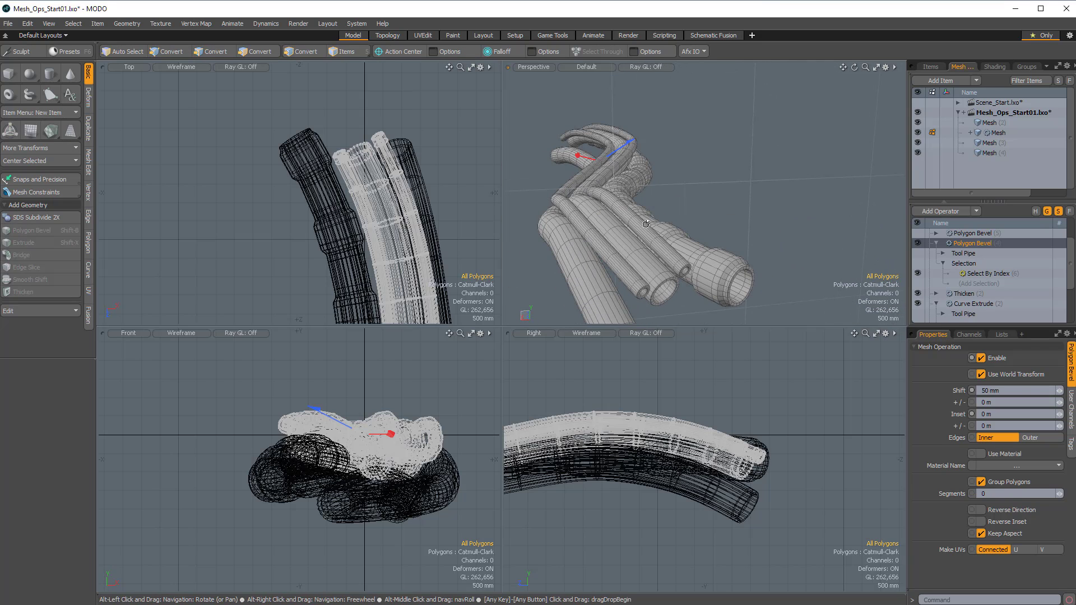
Clear the Select By Index polygon list of the next Polygon Bevel operation up the stack.
{"action": "scroll", "coordinate": [946, 273], "scroll_direction": "up", "scroll_amount": 2}
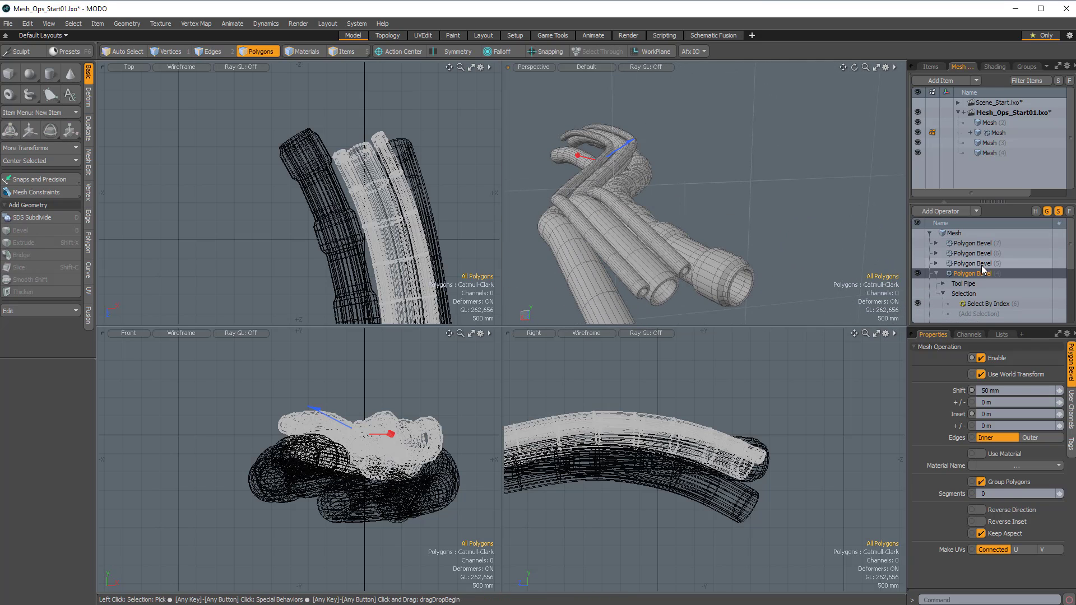
{"action": "left_click", "coordinate": [935, 263]}
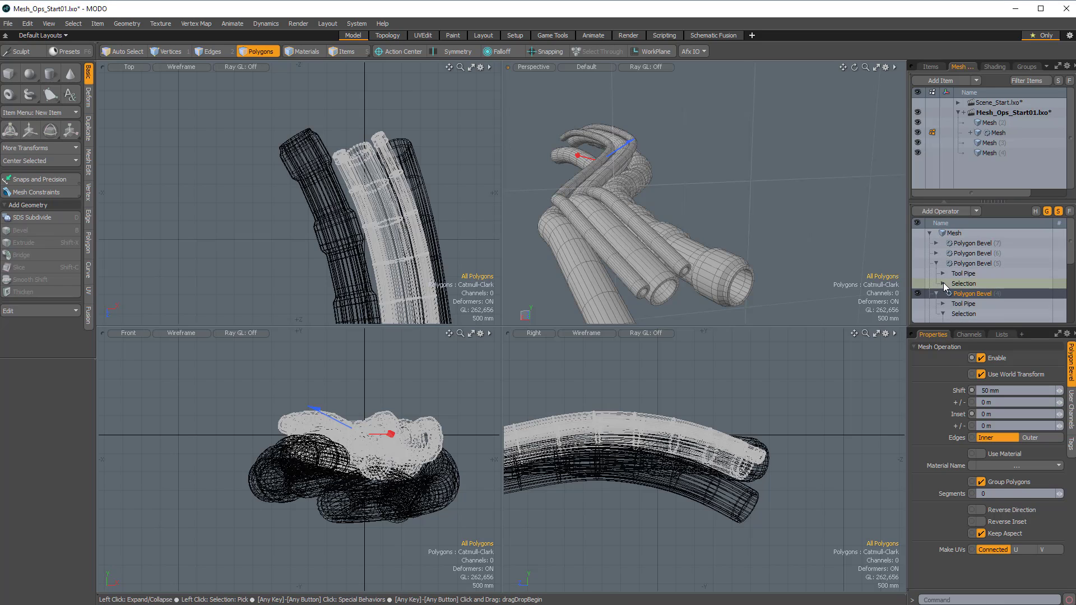
{"action": "left_click", "coordinate": [943, 284]}
{"action": "left_click", "coordinate": [985, 296]}
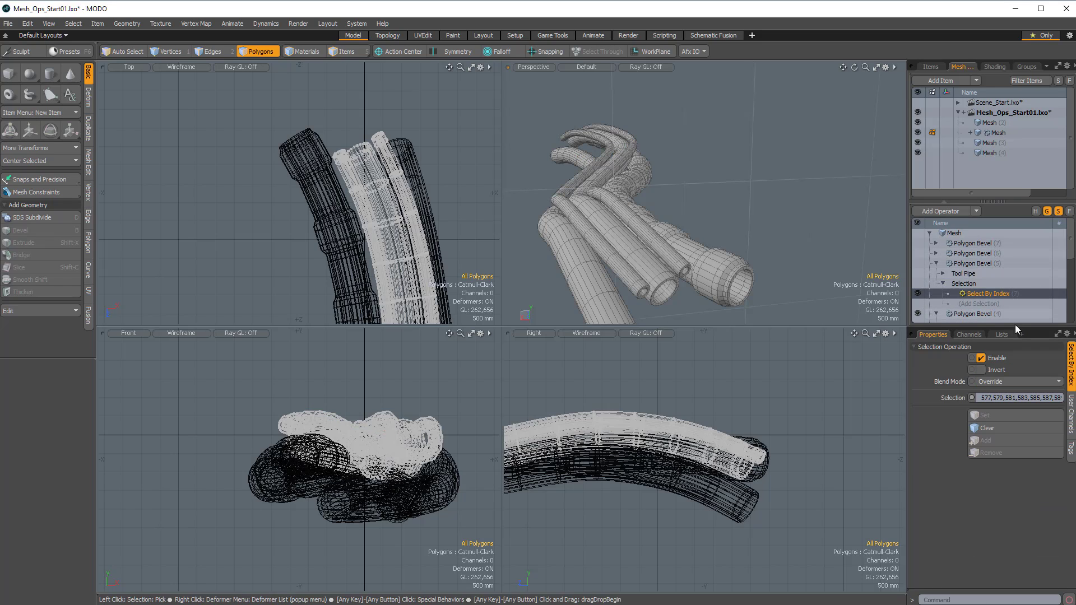
{"action": "left_click", "coordinate": [997, 431]}
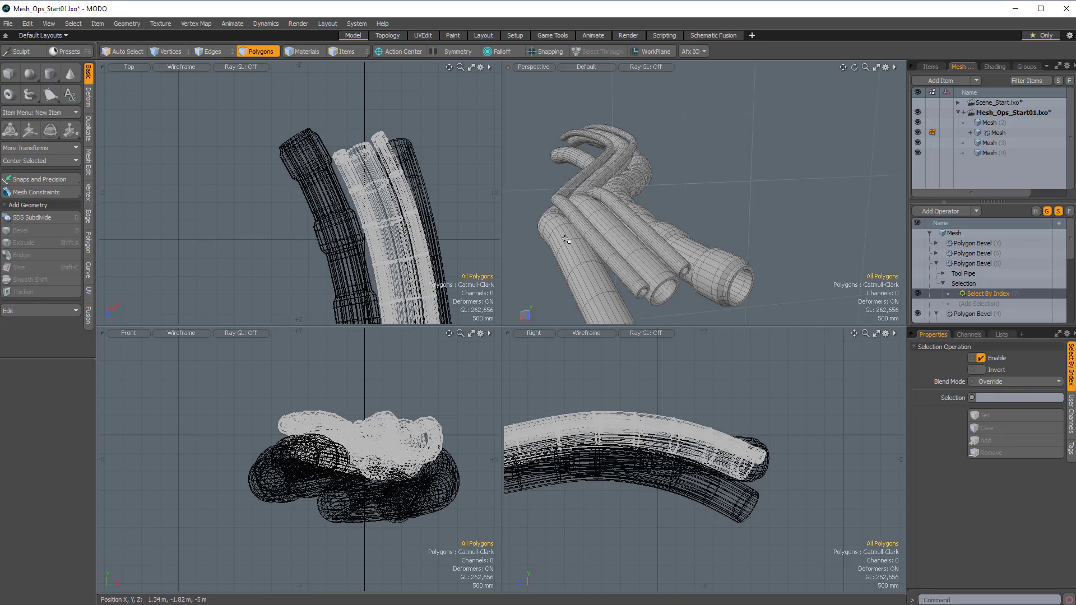
Select every other full polygon band along one of the small procedural tubes.
{"action": "scroll", "coordinate": [644, 259], "scroll_direction": "up", "scroll_amount": 5}
{"action": "left_click", "coordinate": [638, 268]}
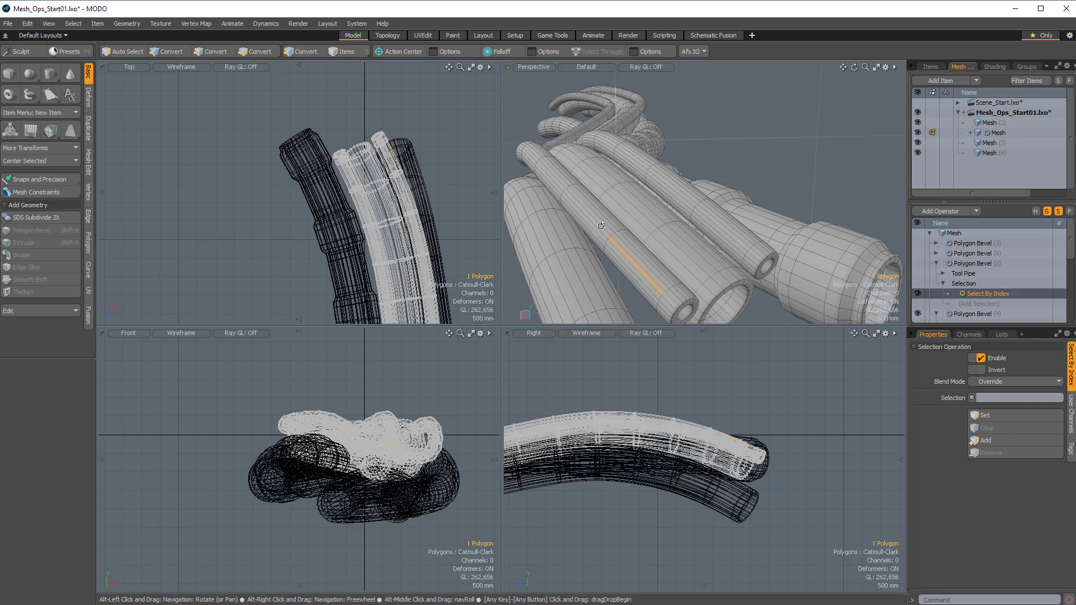
{"action": "left_click", "coordinate": [551, 178], "text": "shift"}
{"action": "left_click_drag", "start_coordinate": [552, 178], "coordinate": [763, 247], "text": "alt"}
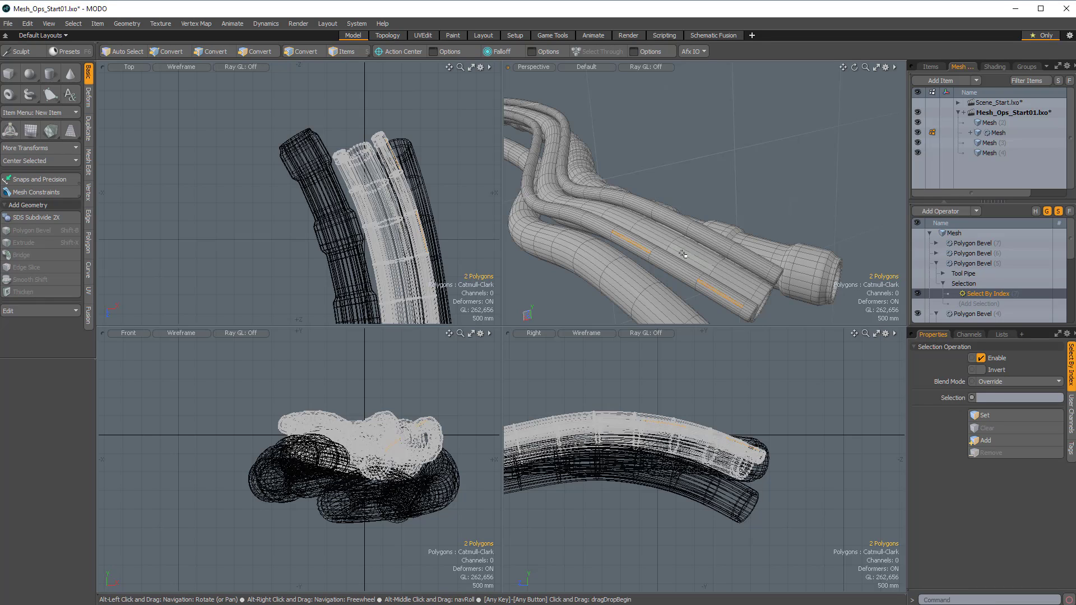
{"action": "left_click_drag", "start_coordinate": [682, 253], "coordinate": [705, 215], "text": "alt"}
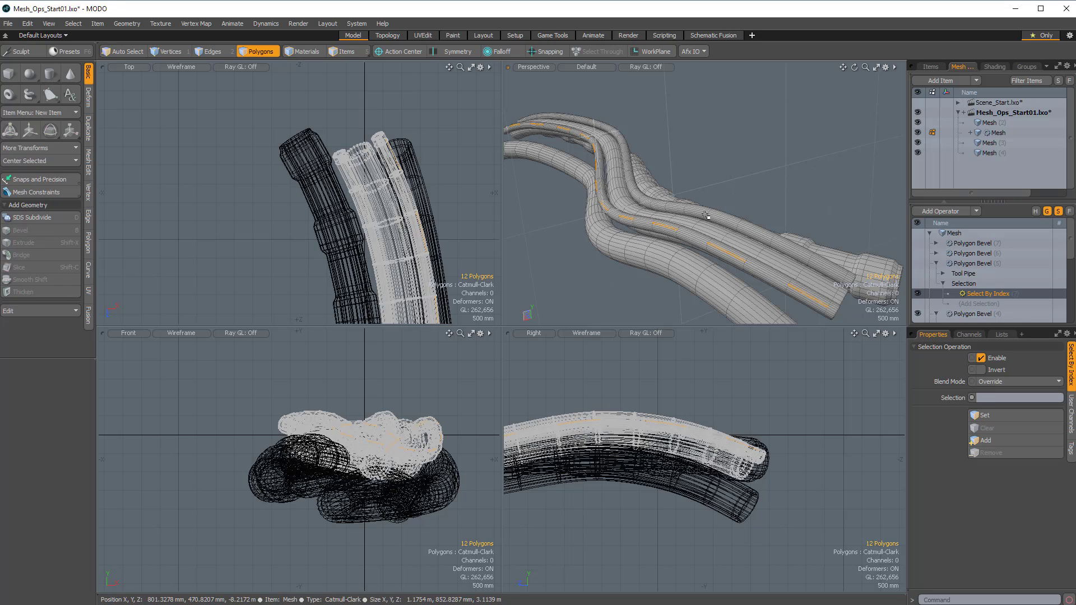
{"action": "key", "text": "shift"}
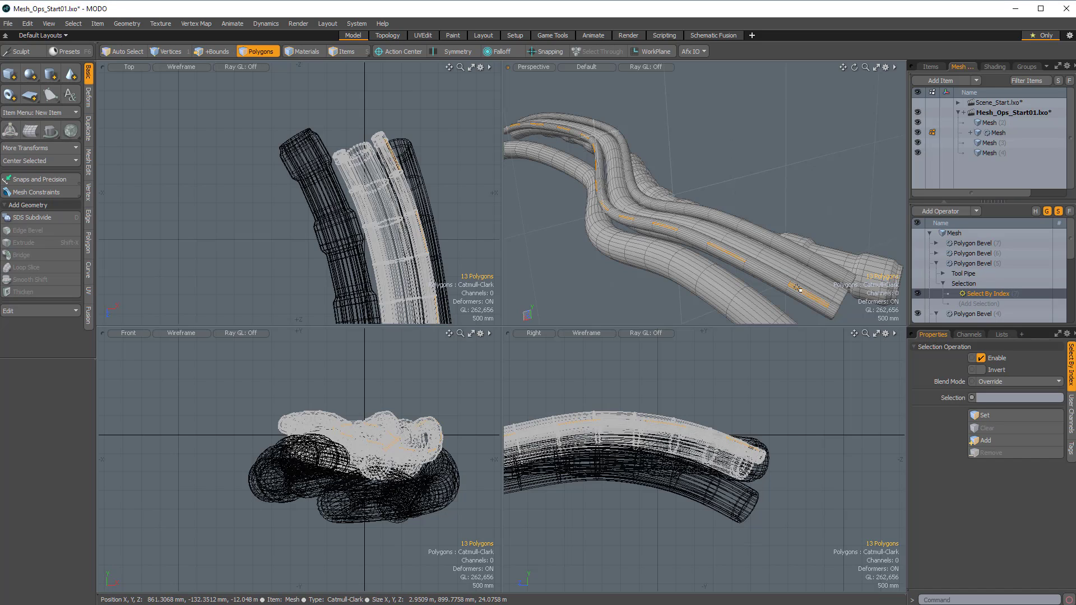
{"action": "left_click", "coordinate": [739, 265], "text": "shift"}
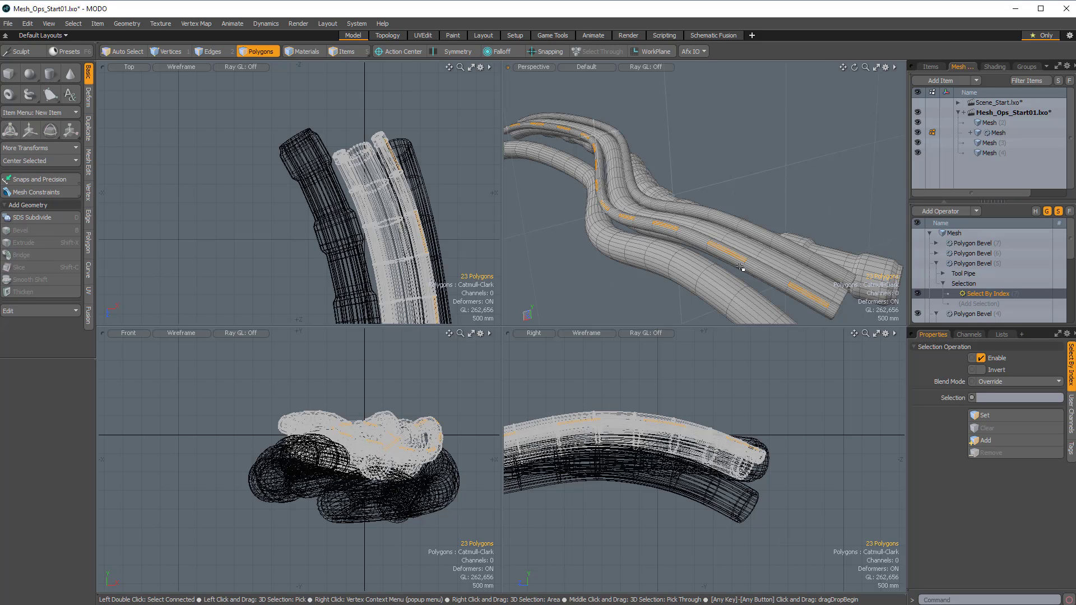
{"action": "key", "text": "l"}
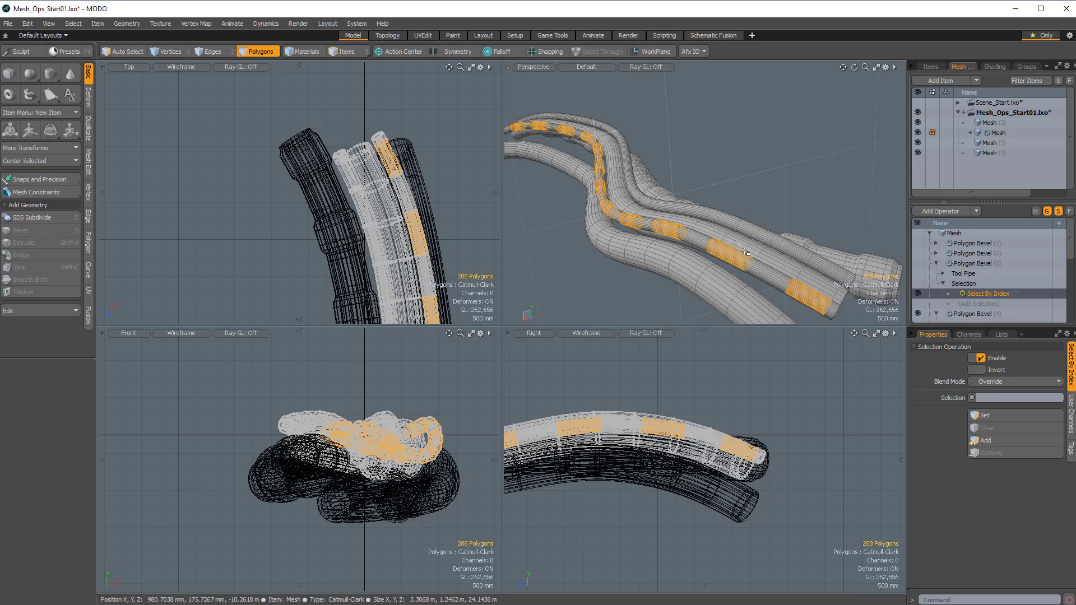
Add the selected tube bands to the bevel's Select By Index list, then enable and select Polygon Bevel (5).
{"action": "left_click", "coordinate": [987, 441]}
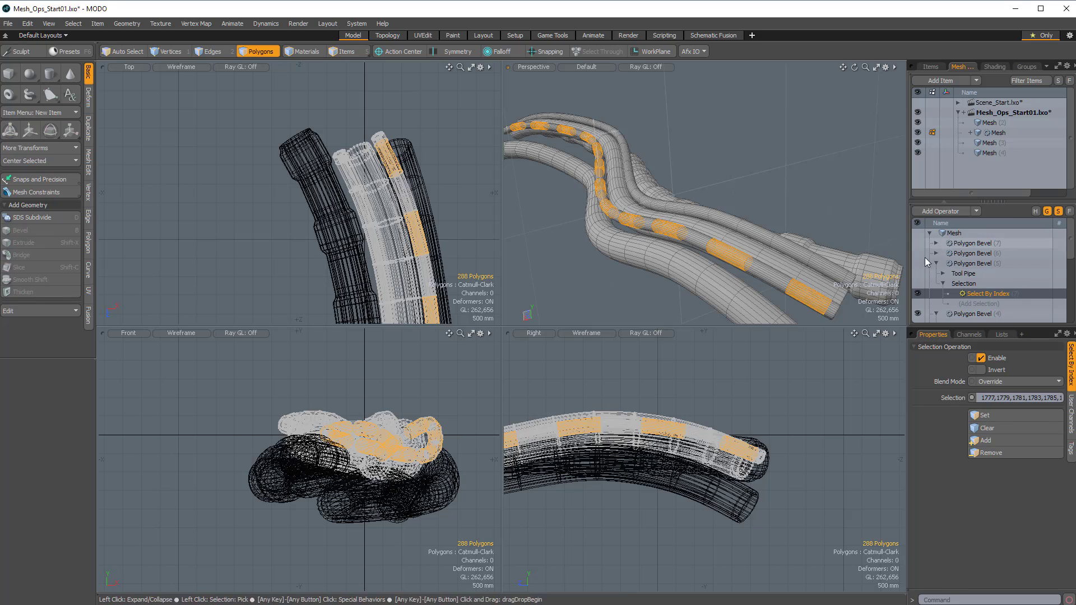
{"action": "left_click", "coordinate": [967, 264]}
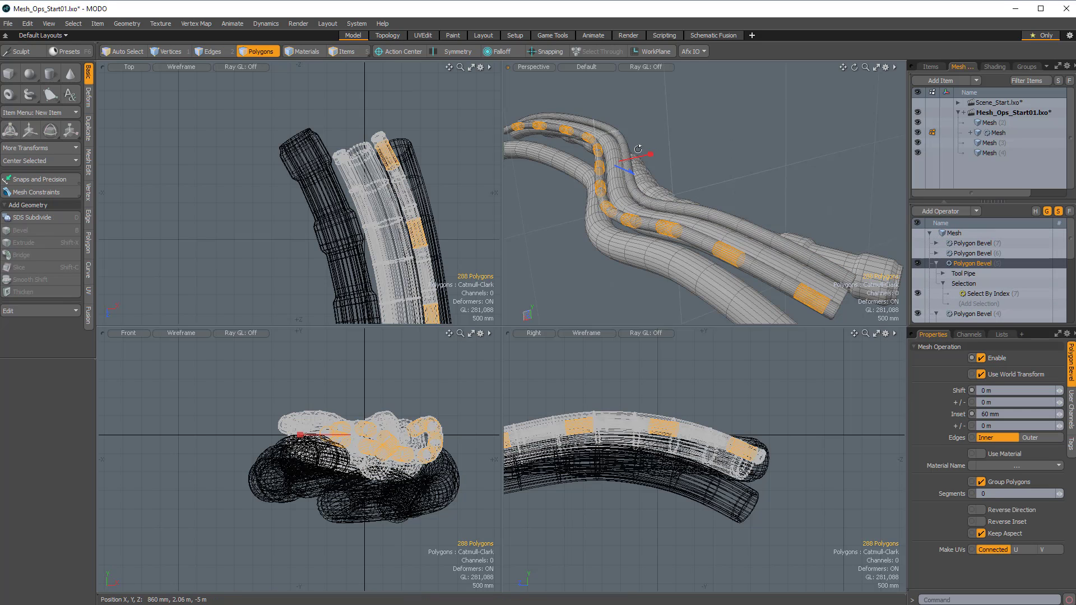
{"action": "left_click_drag", "start_coordinate": [655, 194], "coordinate": [624, 190], "text": "alt"}
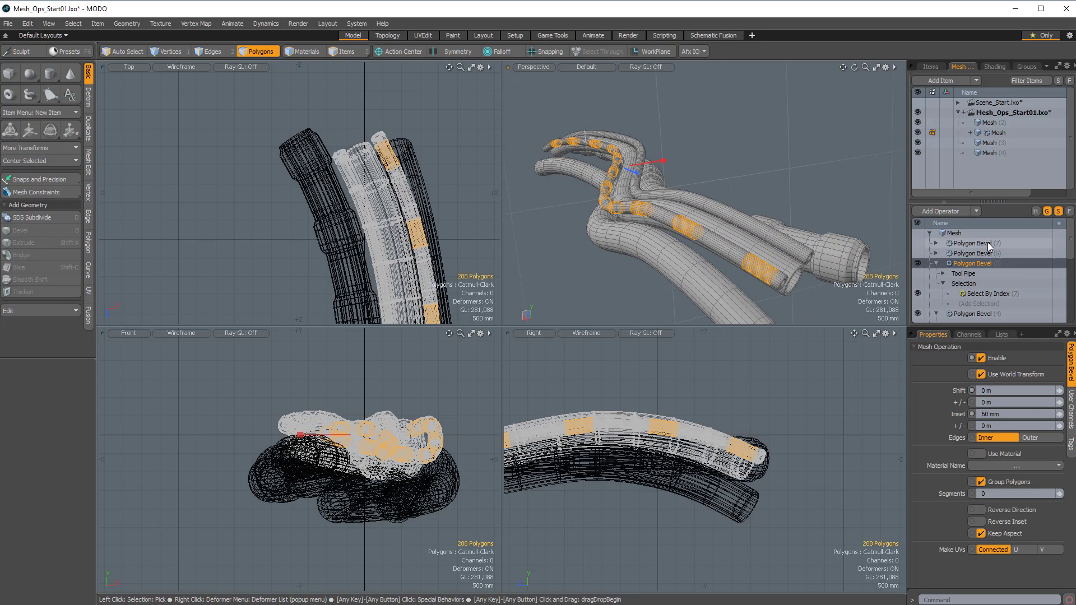
Clear the Select By Index polygon list of Polygon Bevel (6).
{"action": "left_click", "coordinate": [936, 253]}
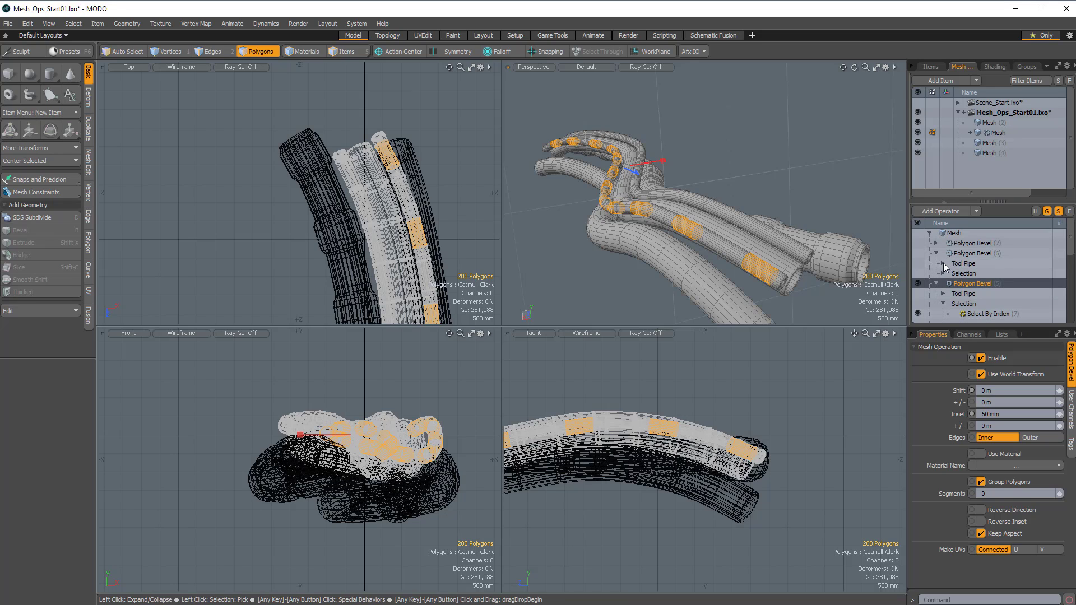
{"action": "left_click", "coordinate": [943, 274]}
{"action": "left_click", "coordinate": [983, 284]}
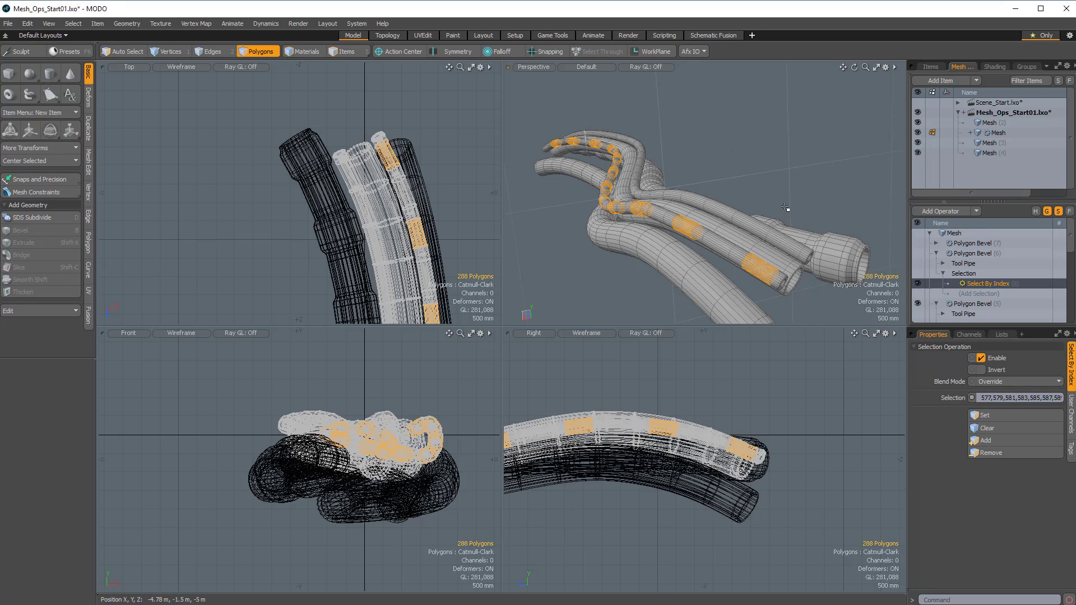
{"action": "left_click", "coordinate": [999, 429]}
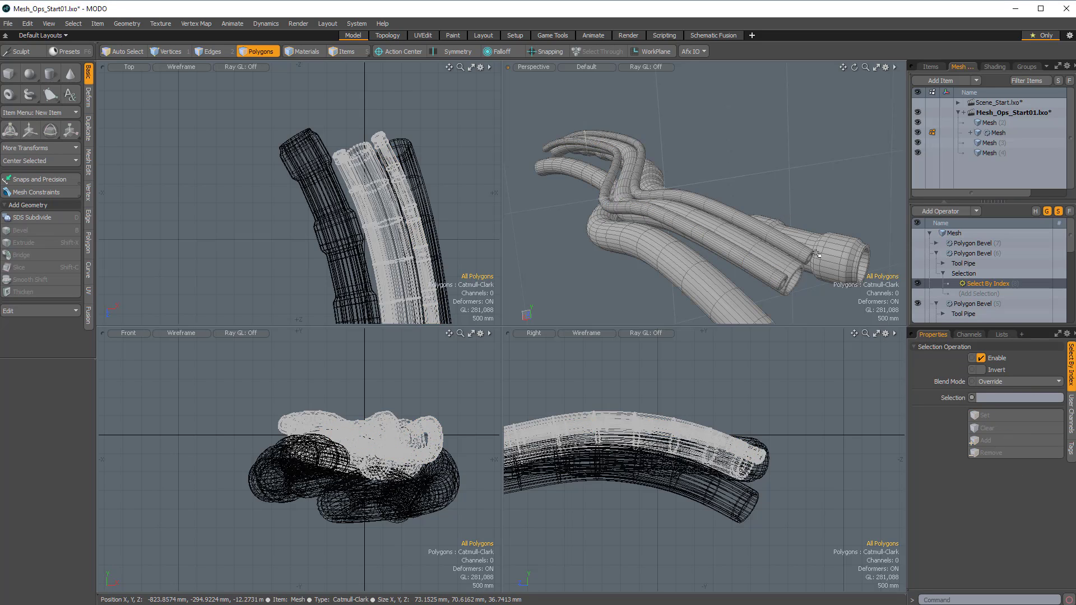
Select alternating segments along the same small tube and extend the selection around it into full polygon bands.
{"action": "left_click", "coordinate": [757, 269]}
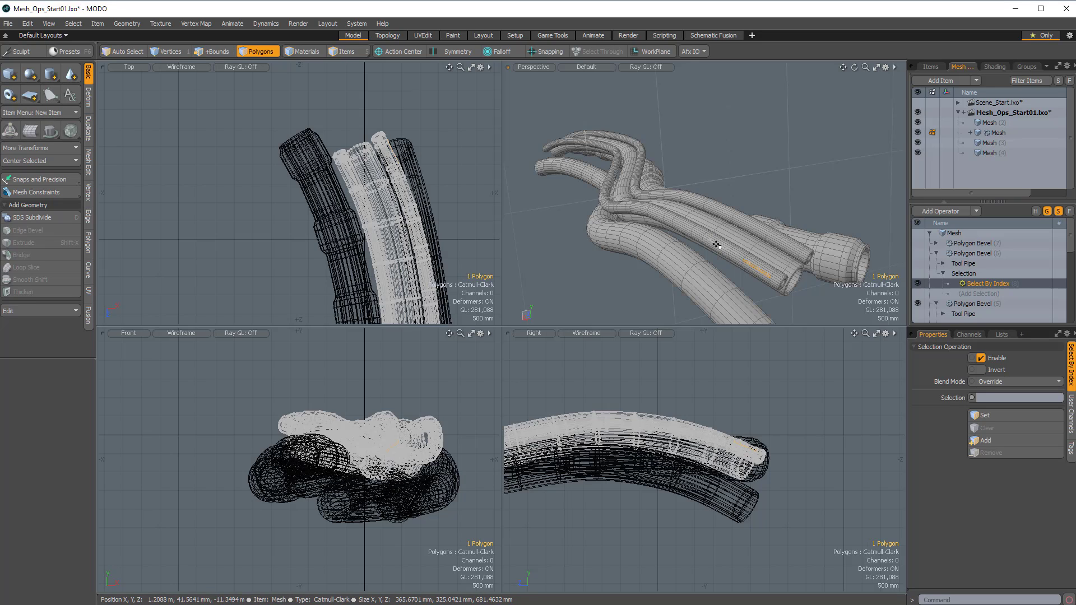
{"action": "key", "text": "Up"}
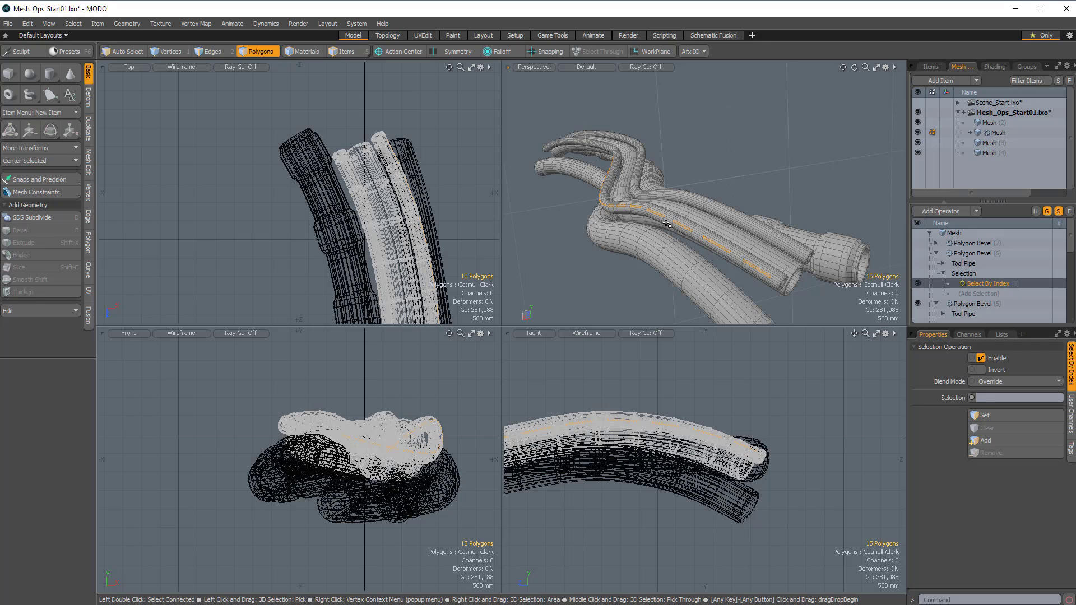
{"action": "scroll", "coordinate": [773, 267], "scroll_direction": "up", "scroll_amount": 3}
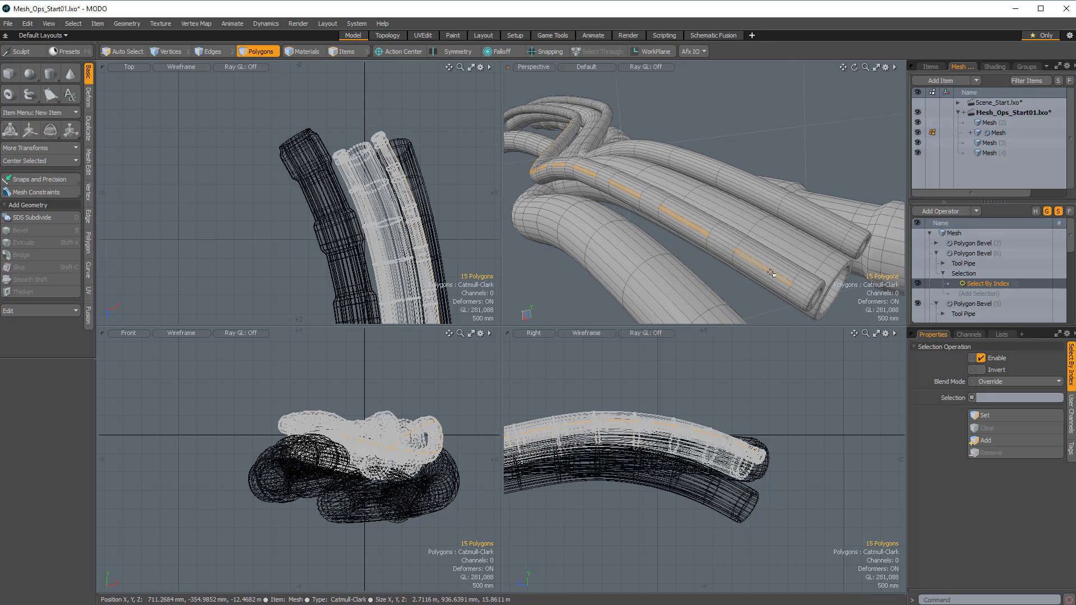
{"action": "left_click", "coordinate": [771, 273]}
{"action": "scroll", "coordinate": [626, 189], "scroll_direction": "down", "scroll_amount": 5}
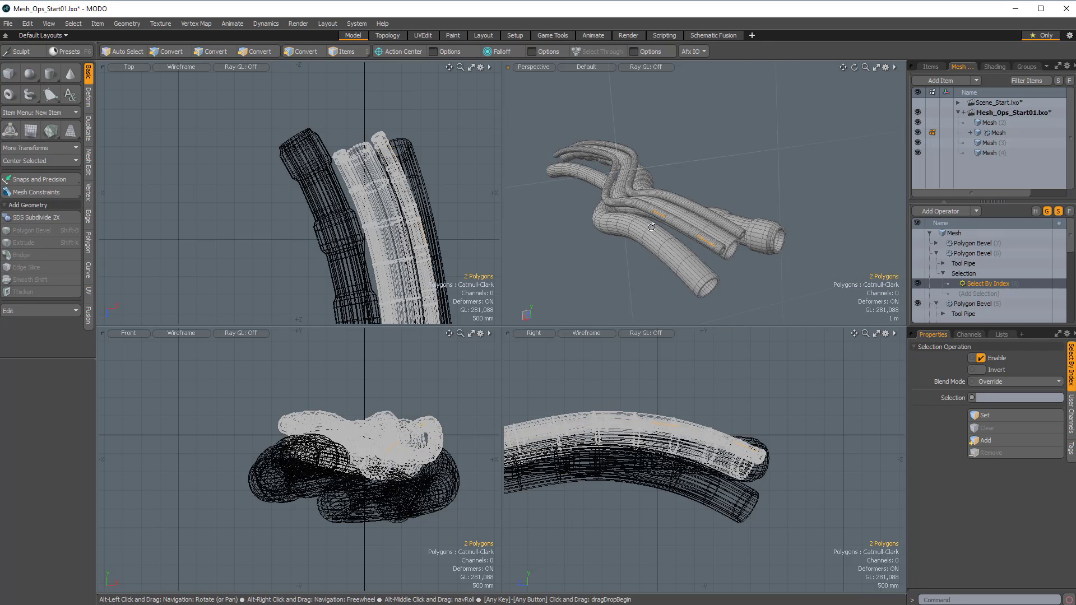
{"action": "left_click_drag", "start_coordinate": [627, 189], "coordinate": [679, 272], "text": "alt"}
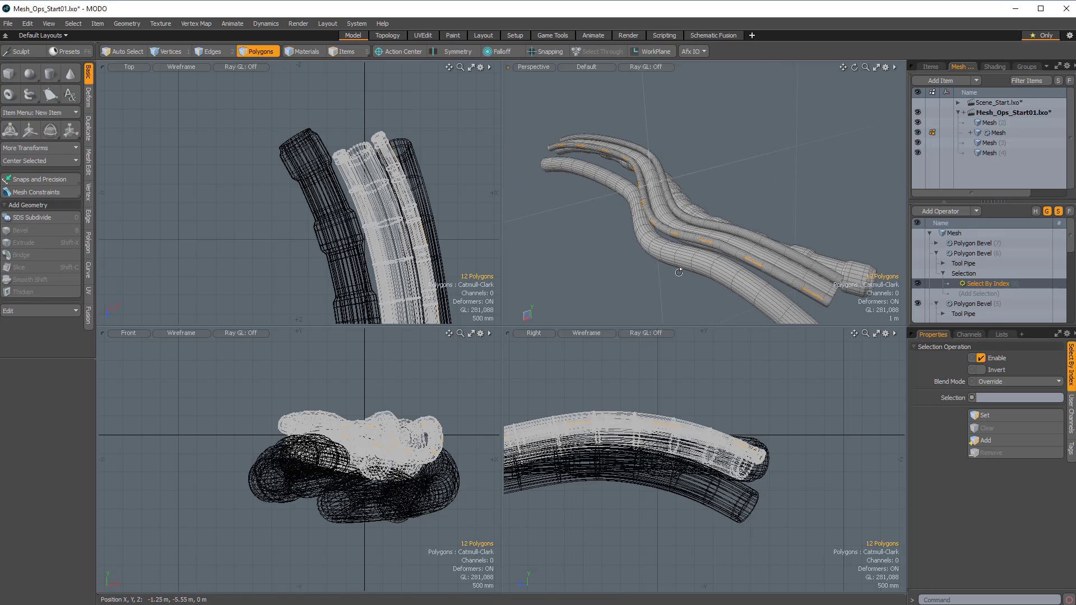
{"action": "scroll", "coordinate": [807, 296], "scroll_direction": "up", "scroll_amount": 6}
{"action": "left_click", "coordinate": [822, 251], "text": "shift"}
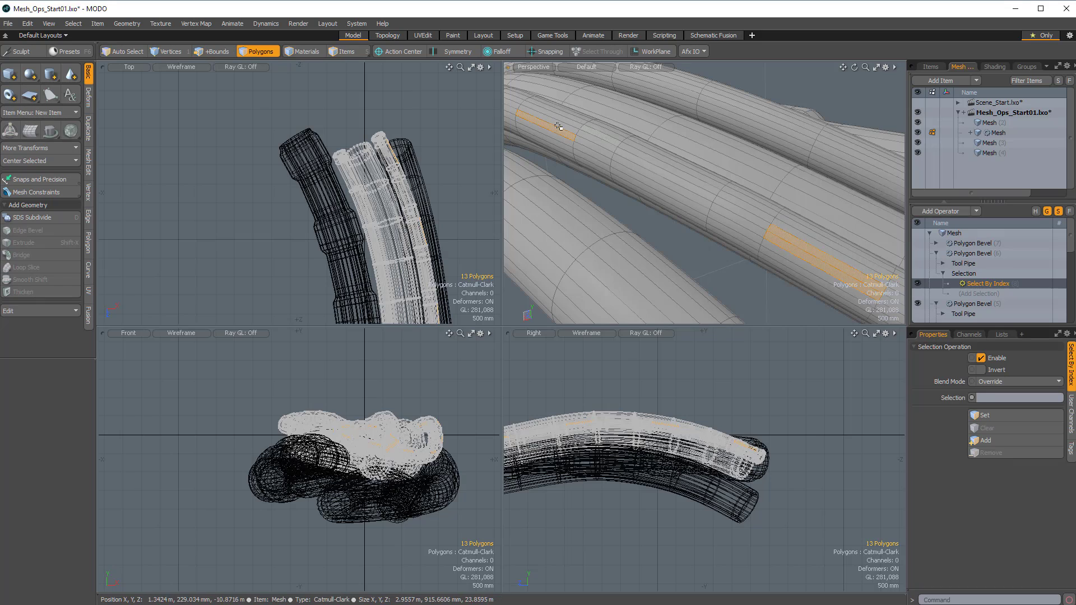
{"action": "left_click", "coordinate": [554, 121], "text": "shift"}
{"action": "left_click_drag", "start_coordinate": [716, 176], "coordinate": [660, 225], "text": "ctrl+alt"}
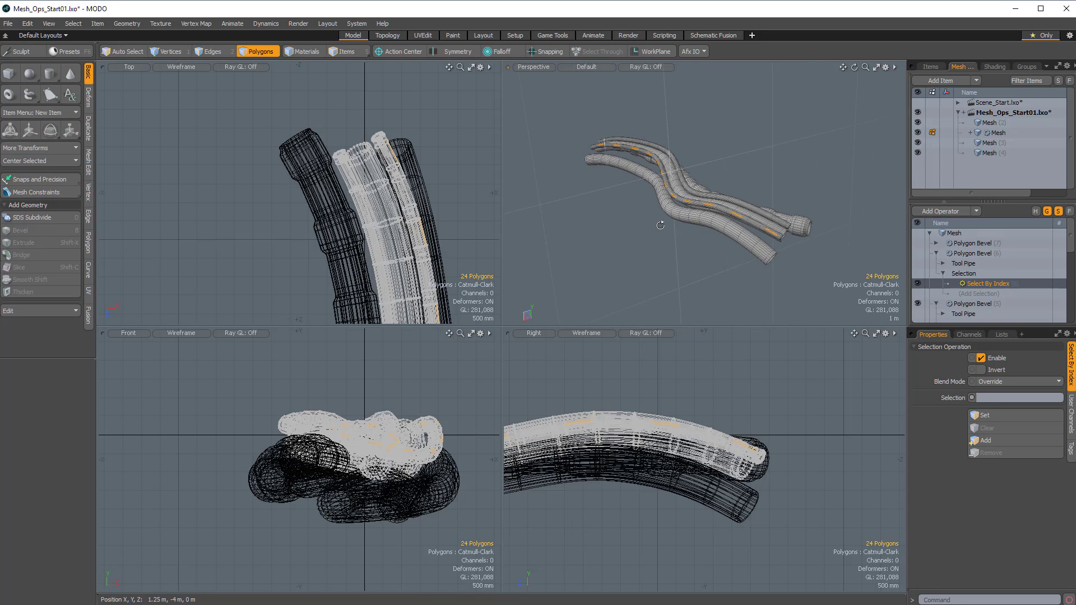
{"action": "left_click_drag", "start_coordinate": [660, 225], "coordinate": [666, 197], "text": "ctrl+alt"}
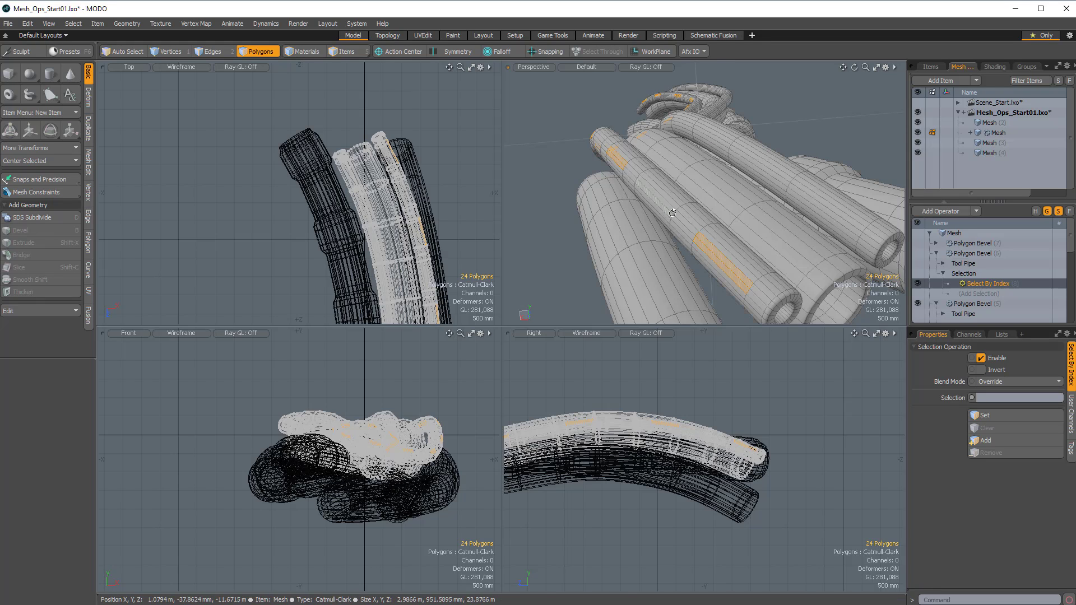
{"action": "left_click_drag", "start_coordinate": [722, 256], "coordinate": [687, 213], "text": "alt"}
{"action": "key", "text": "l"}
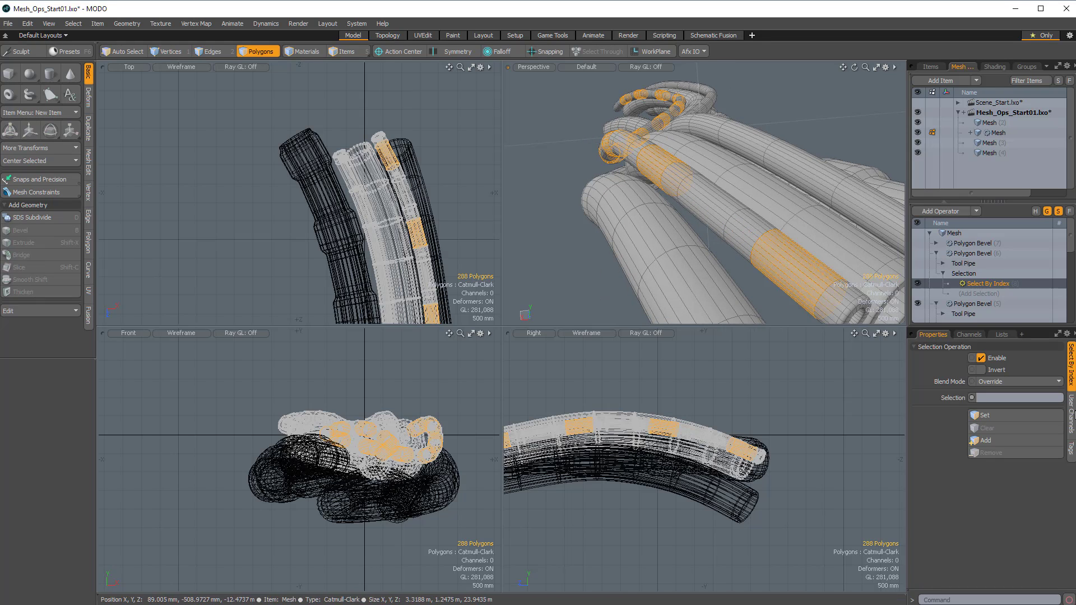
Add the selected bands to Polygon Bevel (6)'s Select By Index list, then enable and select that bevel.
{"action": "left_click", "coordinate": [1009, 439]}
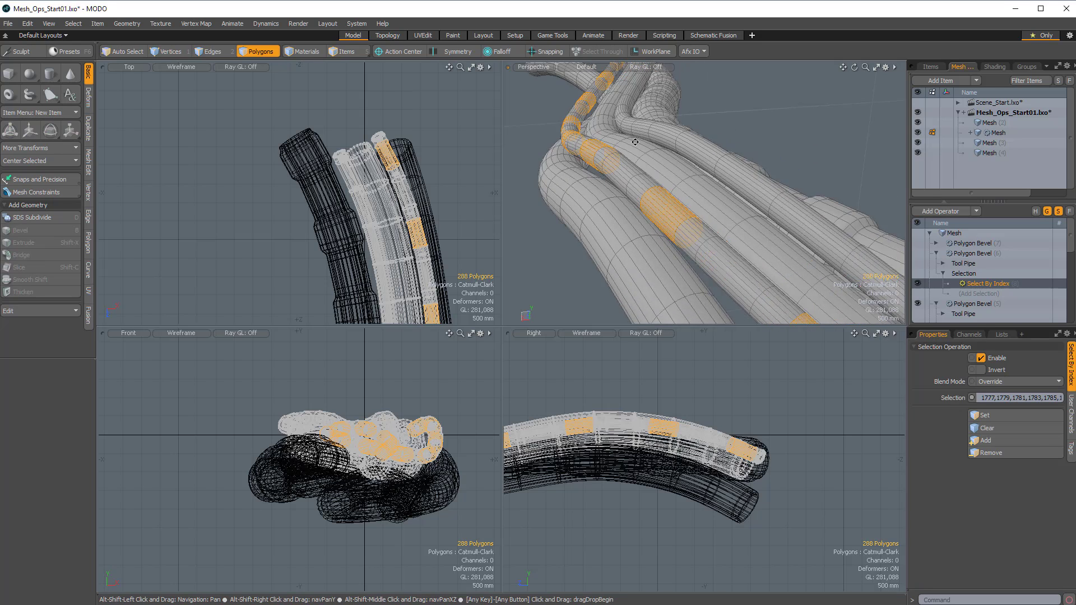
{"action": "left_click", "coordinate": [918, 253]}
{"action": "left_click", "coordinate": [978, 254]}
{"action": "mouse_move", "coordinate": [714, 210]}
{"action": "left_mouse_down", "text": "alt"}
{"action": "mouse_move", "coordinate": [644, 197]}
{"action": "mouse_move", "coordinate": [695, 208]}
{"action": "left_mouse_up", "text": "alt"}
Replace the Select By Index list of Polygon Bevel (7) with the currently selected polygon bands.
{"action": "left_click", "coordinate": [936, 243]}
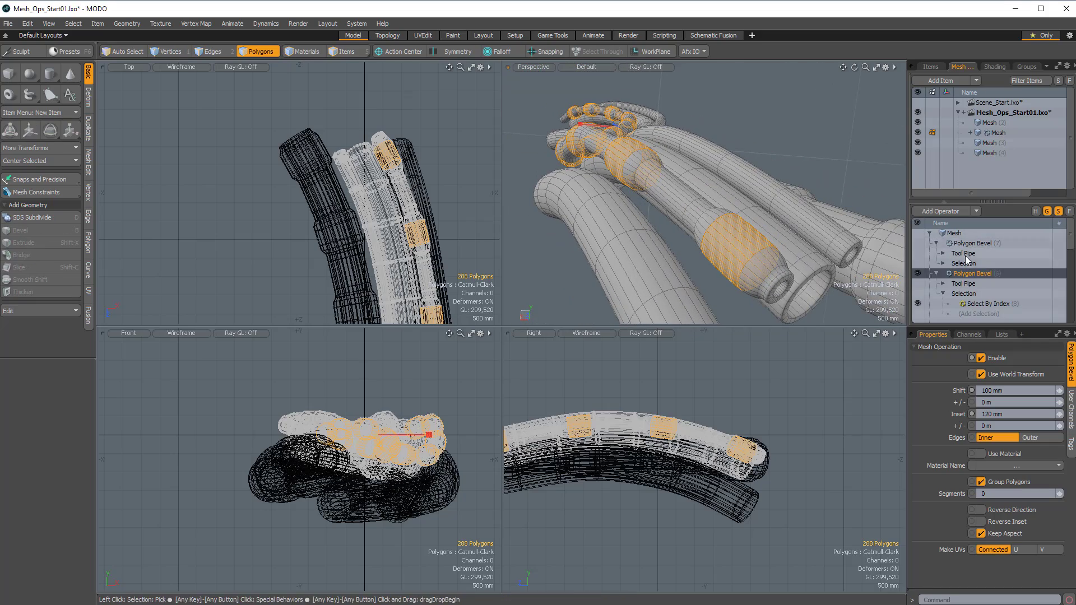
{"action": "left_click", "coordinate": [943, 263]}
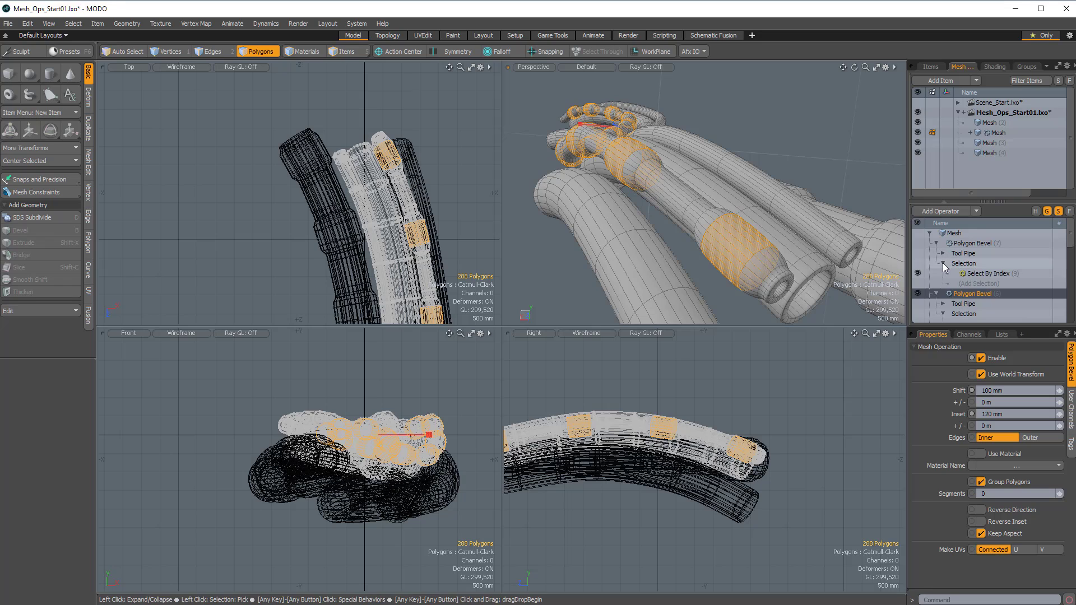
{"action": "left_click", "coordinate": [982, 274]}
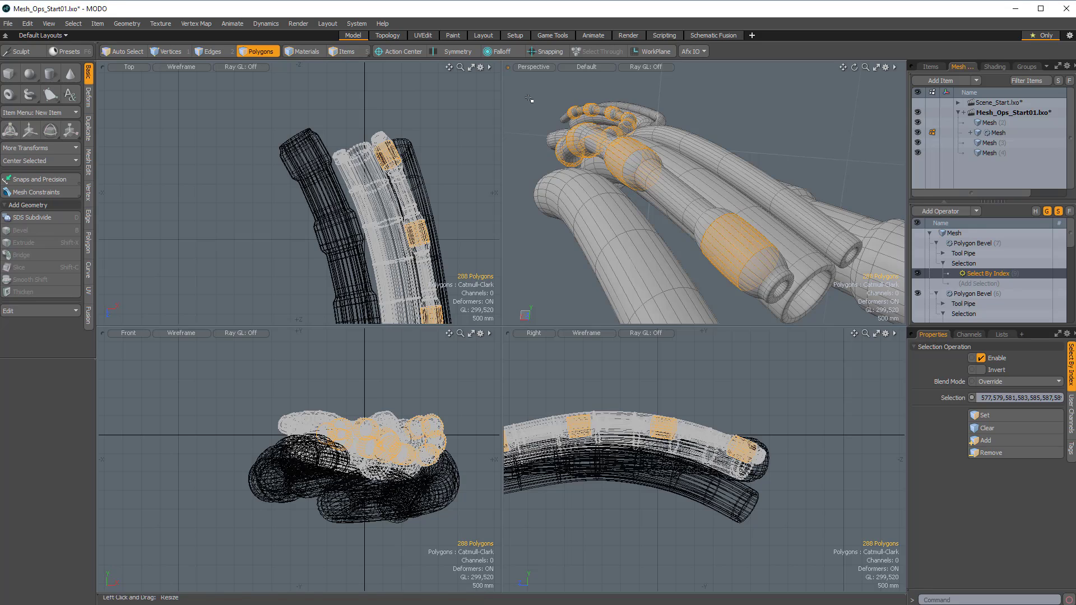
{"action": "left_click", "coordinate": [992, 415]}
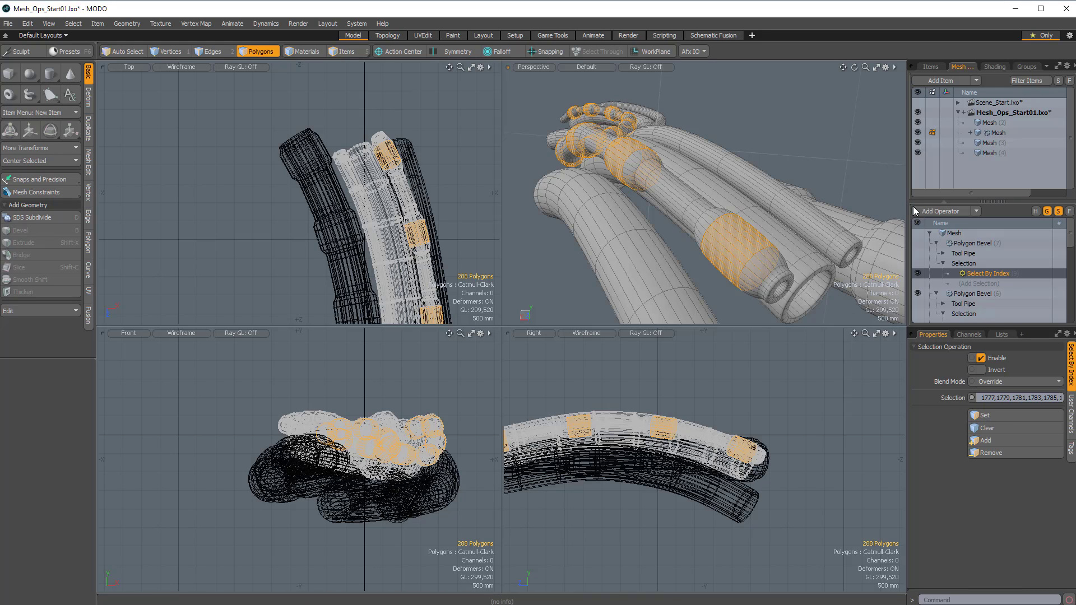
Enable the topmost Polygon Bevel, adjust its inset to 22 mm and deselect the polygon bands.
{"action": "left_click", "coordinate": [917, 243]}
{"action": "left_click", "coordinate": [974, 243]}
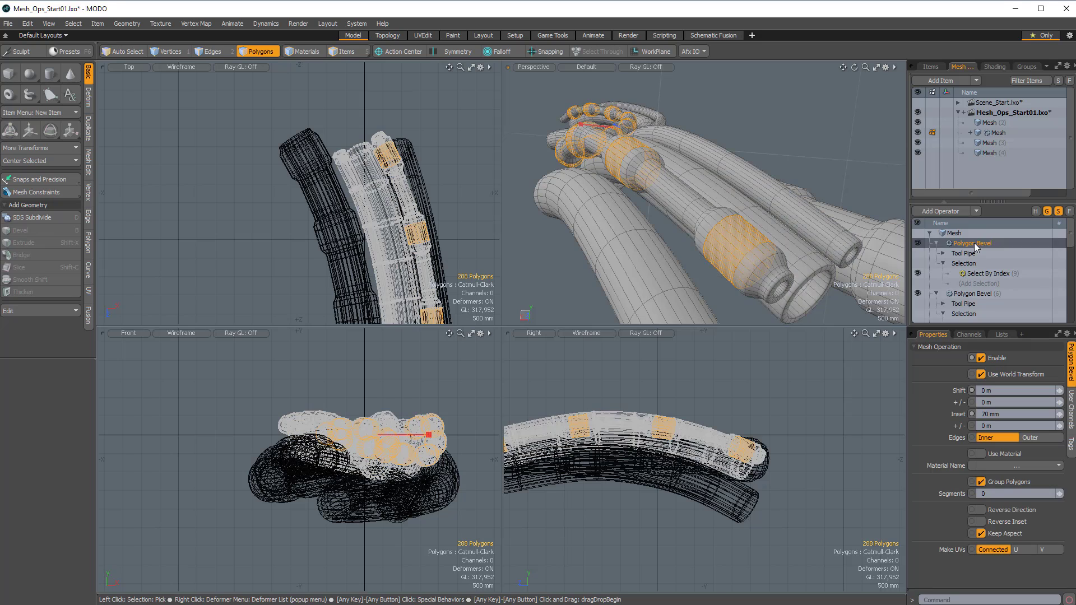
{"action": "left_click_drag", "start_coordinate": [763, 155], "coordinate": [749, 216], "text": "alt"}
{"action": "left_click_drag", "start_coordinate": [739, 116], "coordinate": [762, 179], "text": "alt"}
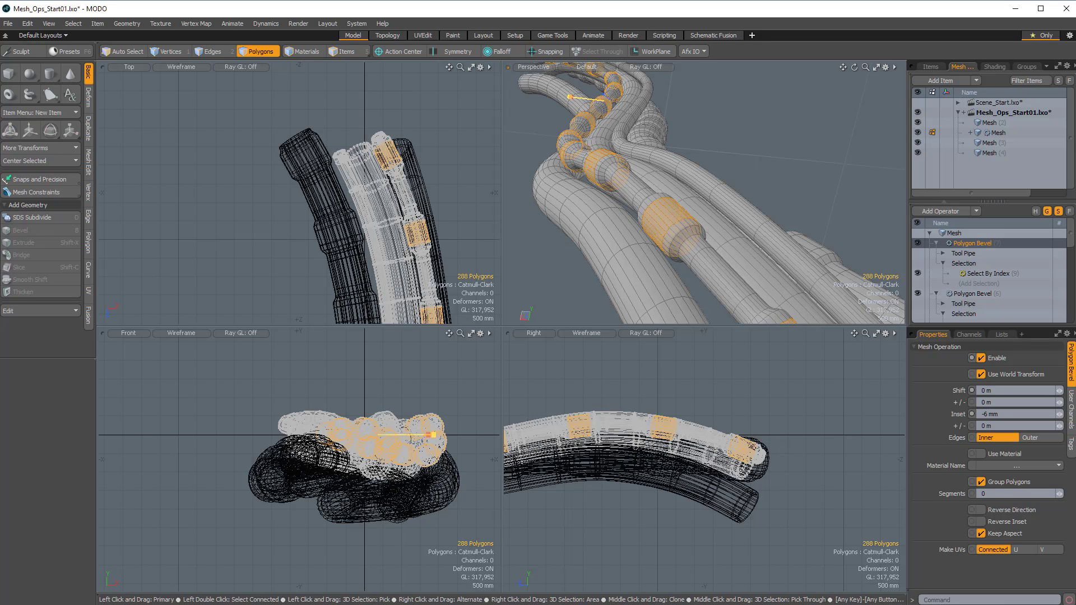
{"action": "left_click", "coordinate": [848, 249]}
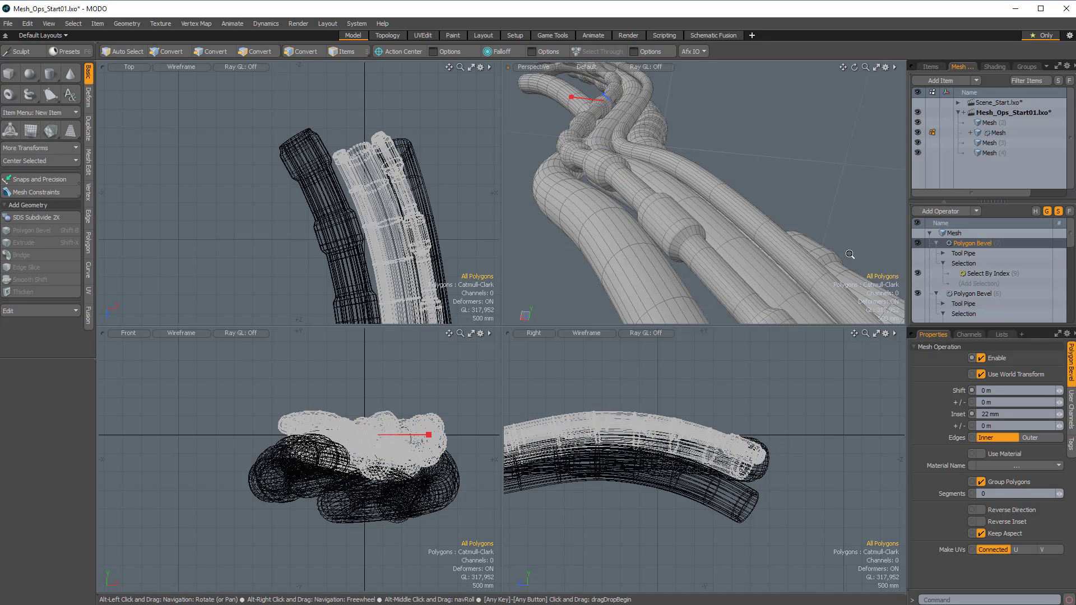
Examine the finished procedural tubes along their length and from both ends.
{"action": "left_click_drag", "start_coordinate": [849, 252], "coordinate": [657, 181], "text": "ctrl+alt"}
{"action": "left_click_drag", "start_coordinate": [657, 181], "coordinate": [723, 178], "text": "ctrl+alt"}
{"action": "left_click_drag", "start_coordinate": [723, 178], "coordinate": [672, 204], "text": "alt+shift"}
{"action": "left_click_drag", "start_coordinate": [671, 204], "coordinate": [573, 242], "text": "ctrl+alt"}
{"action": "left_click_drag", "start_coordinate": [703, 268], "coordinate": [734, 168], "text": "ctrl+alt"}
{"action": "left_click_drag", "start_coordinate": [734, 168], "coordinate": [670, 209], "text": "ctrl+alt"}
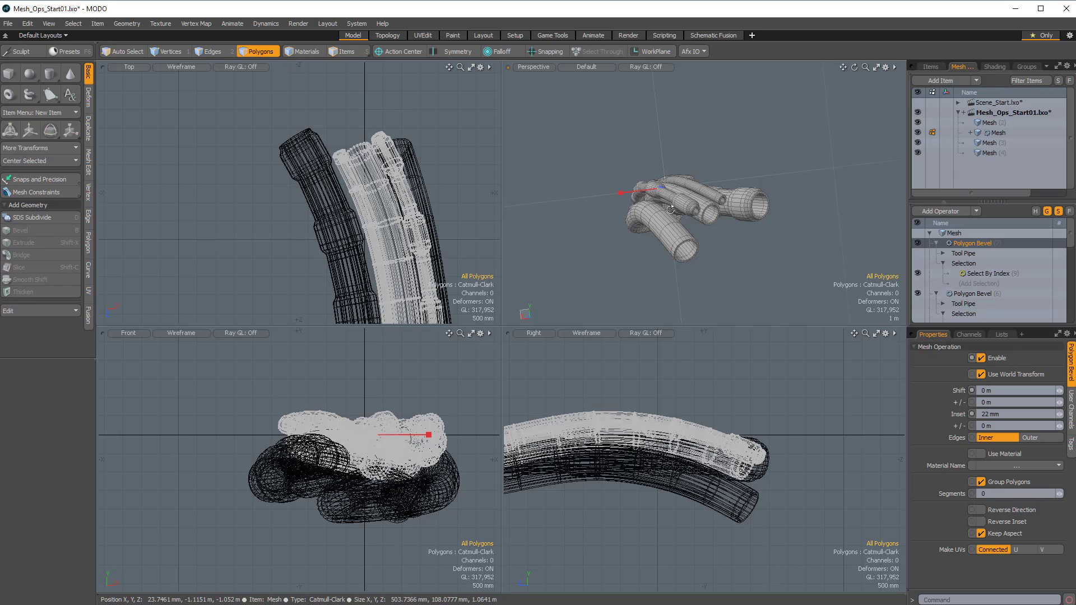
{"action": "left_click_drag", "start_coordinate": [671, 209], "coordinate": [735, 216], "text": "alt"}
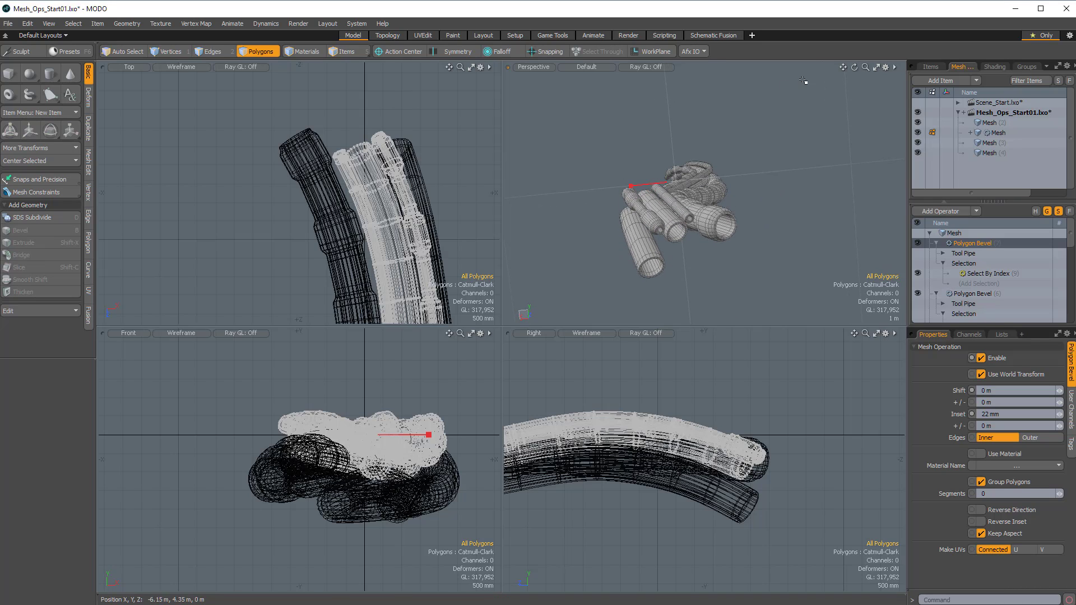
Switch to the Scene_Start.lxo scene and examine the hallway's interior, wall panels and floor strips.
{"action": "left_click", "coordinate": [958, 103]}
{"action": "left_click", "coordinate": [998, 104]}
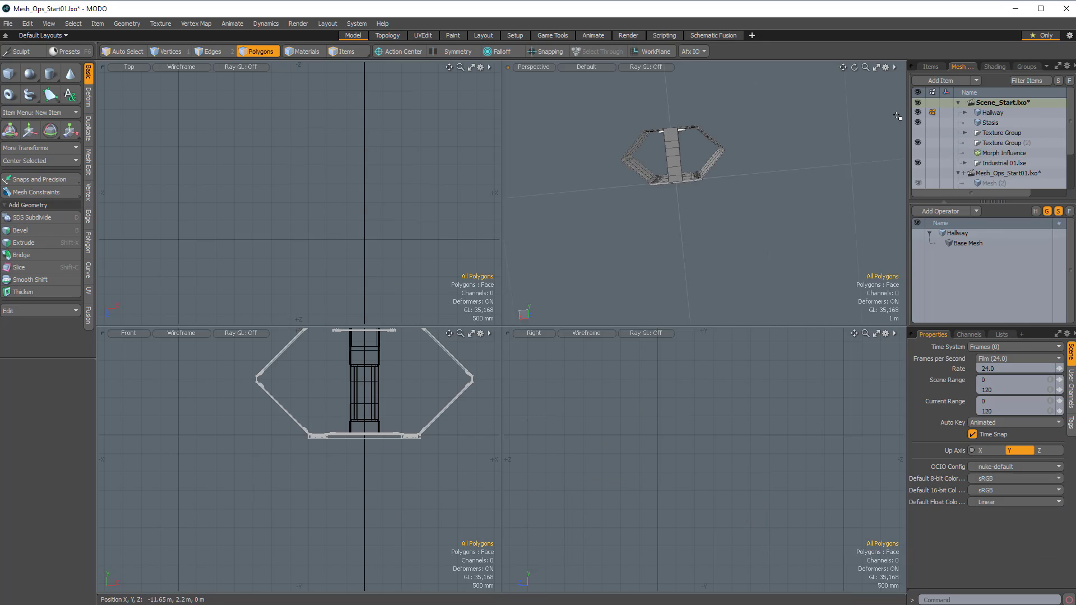
{"action": "left_click_drag", "start_coordinate": [773, 202], "coordinate": [795, 230], "text": "alt"}
{"action": "left_click_drag", "start_coordinate": [795, 230], "coordinate": [575, 183], "text": "ctrl+alt"}
{"action": "left_click_drag", "start_coordinate": [576, 183], "coordinate": [784, 212], "text": "alt+shift"}
{"action": "left_click_drag", "start_coordinate": [784, 212], "coordinate": [762, 199], "text": "alt"}
{"action": "scroll", "coordinate": [783, 247], "scroll_direction": "down", "scroll_amount": 1}
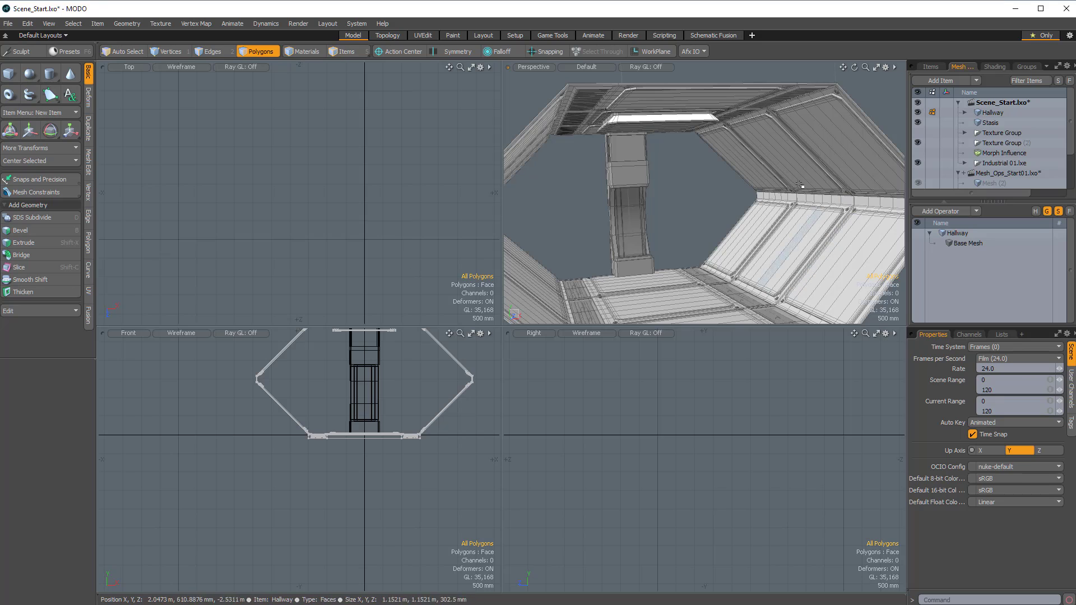
{"action": "left_click_drag", "start_coordinate": [772, 216], "coordinate": [627, 298], "text": "alt"}
{"action": "scroll", "coordinate": [744, 285], "scroll_direction": "up", "scroll_amount": 2}
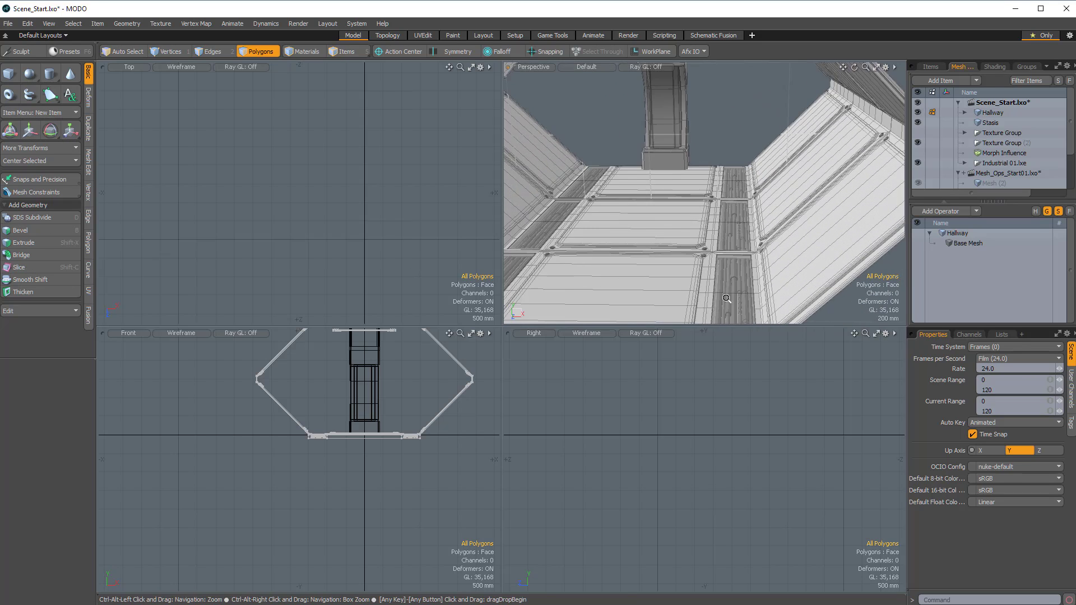
{"action": "left_click", "coordinate": [743, 225]}
{"action": "mouse_move", "coordinate": [744, 286]}
{"action": "left_mouse_down", "text": "alt"}
{"action": "mouse_move", "coordinate": [742, 224]}
{"action": "mouse_move", "coordinate": [751, 301]}
{"action": "left_mouse_up", "text": "alt"}
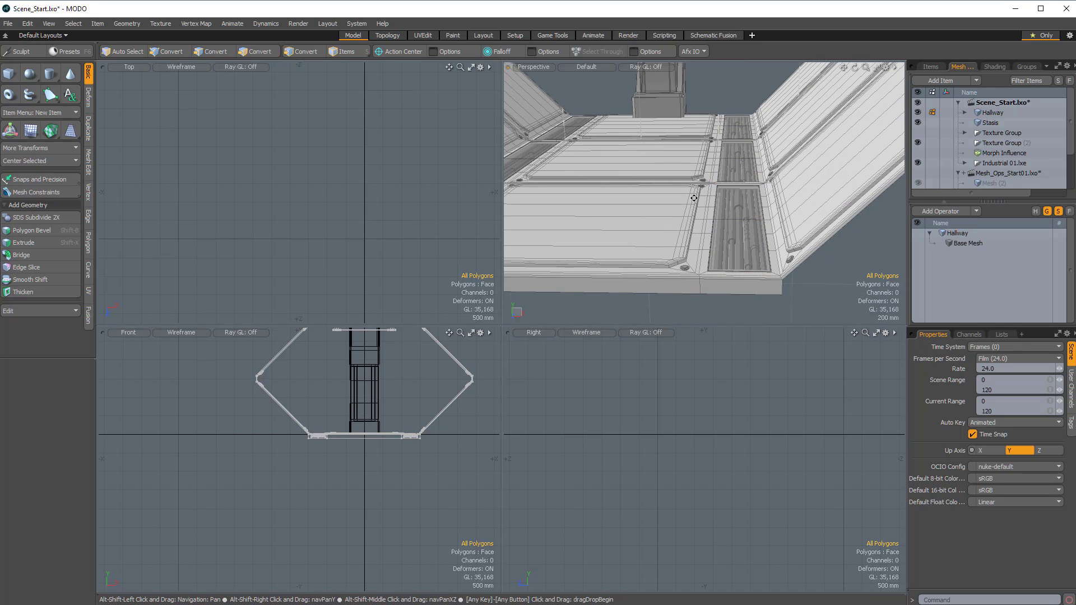
{"action": "left_click_drag", "start_coordinate": [720, 297], "coordinate": [708, 168], "text": "alt"}
Select the Stasis mesh item and inspect how it sits at the open end of the hallway.
{"action": "left_click", "coordinate": [721, 211]}
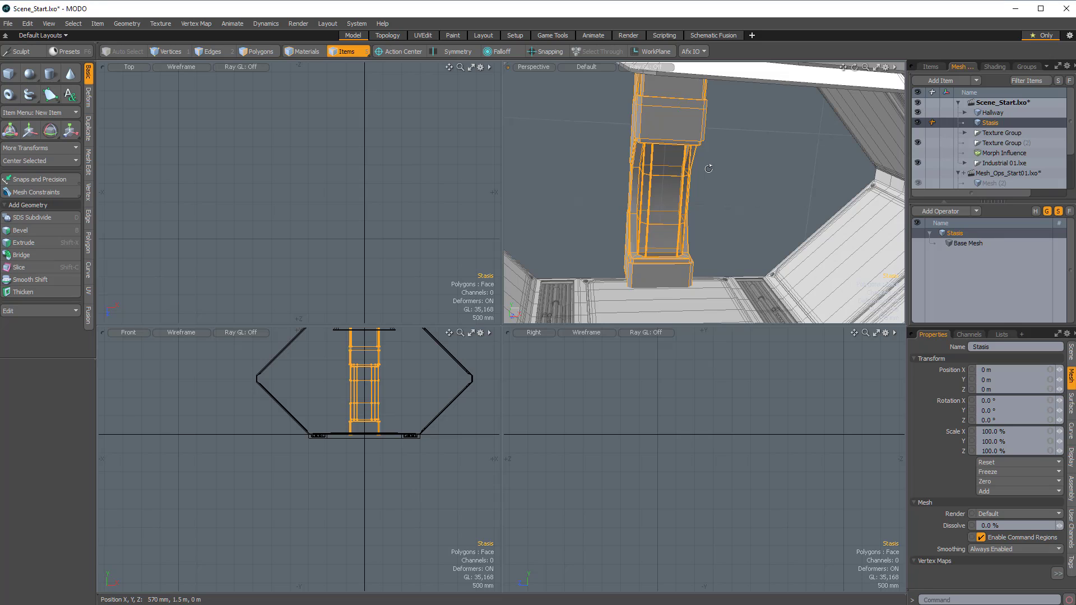
{"action": "left_click_drag", "start_coordinate": [620, 234], "coordinate": [574, 202], "text": "alt"}
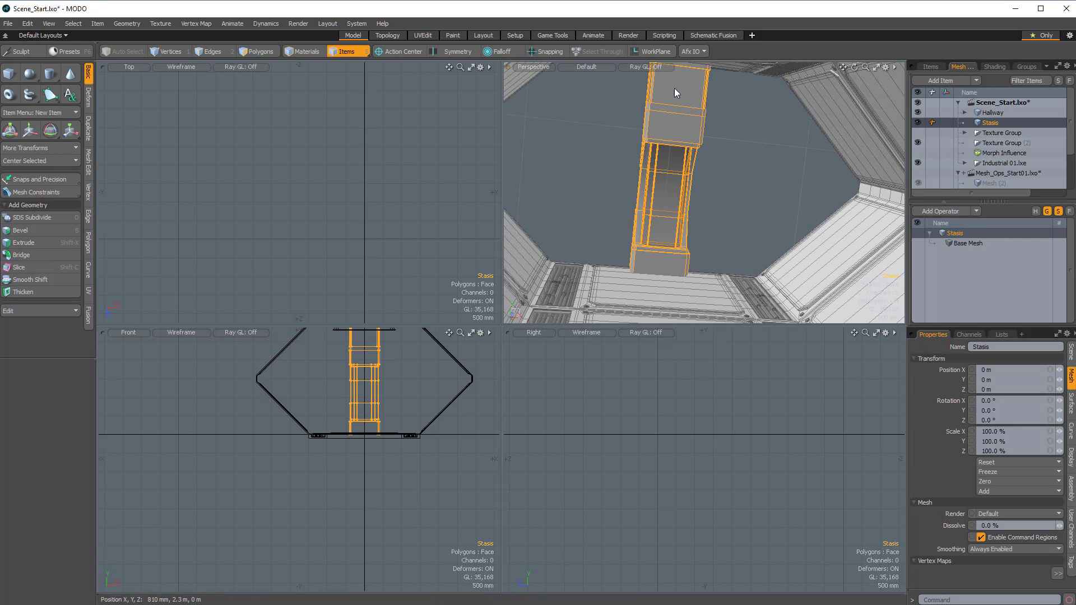
{"action": "left_click_drag", "start_coordinate": [674, 89], "coordinate": [681, 293], "text": "alt"}
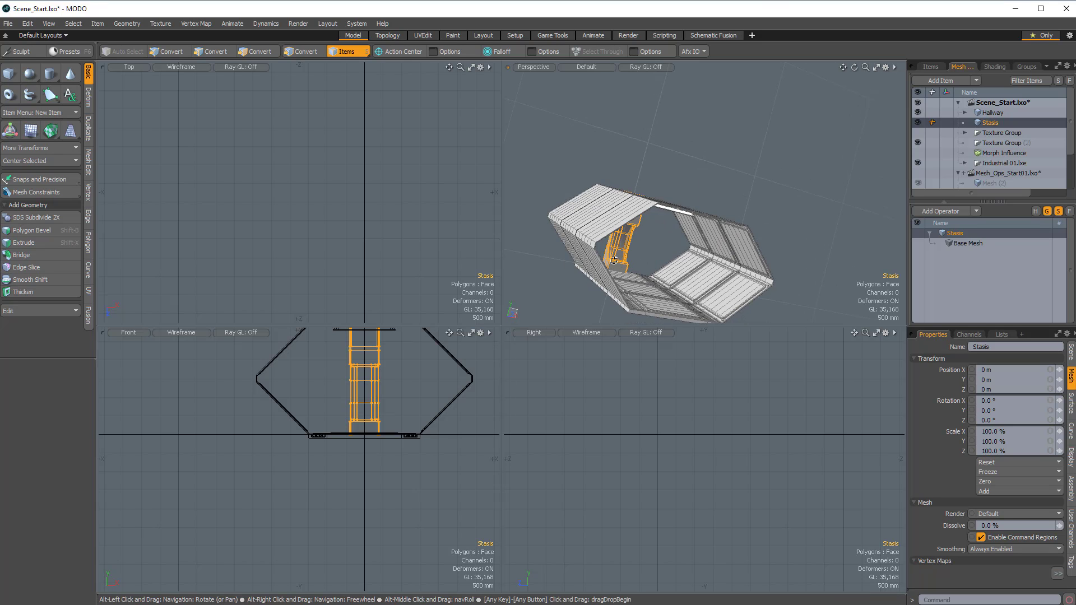
{"action": "left_click_drag", "start_coordinate": [589, 162], "coordinate": [695, 202], "text": "alt"}
{"action": "left_click_drag", "start_coordinate": [668, 187], "coordinate": [505, 221], "text": "ctrl+alt"}
Transform all polygons of the Stasis mesh, moving them away from the hallway's end to -2.45 m in Z.
{"action": "key", "text": "3"}
{"action": "left_click_drag", "start_coordinate": [306, 223], "coordinate": [275, 252], "text": "ctrl+alt"}
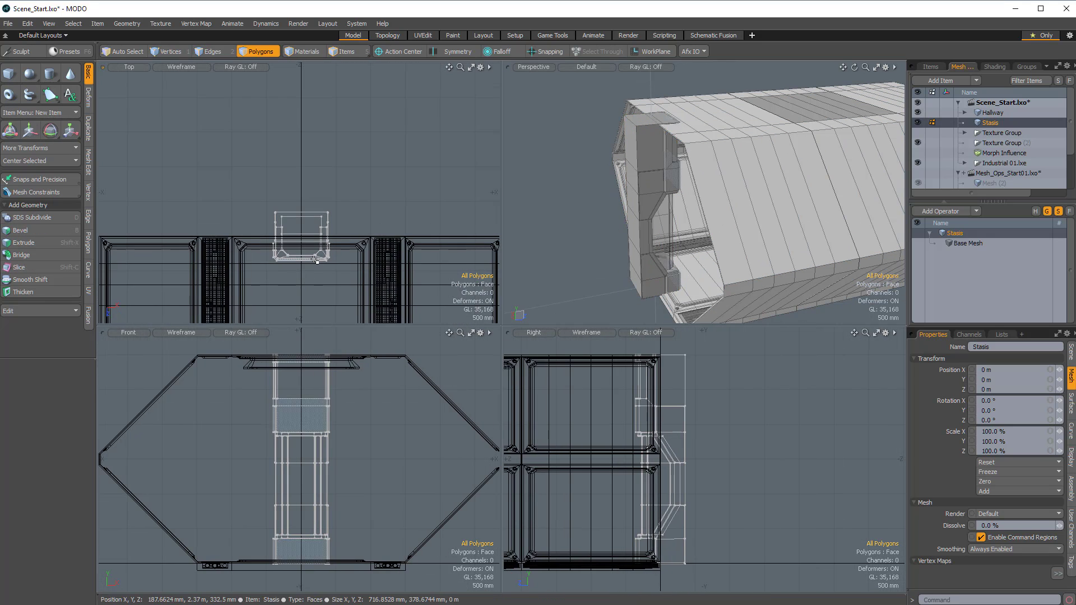
{"action": "key", "text": "y"}
{"action": "left_click_drag", "start_coordinate": [326, 289], "coordinate": [222, 259], "text": "alt"}
{"action": "left_click_drag", "start_coordinate": [355, 252], "coordinate": [335, 232], "text": "ctrl+alt"}
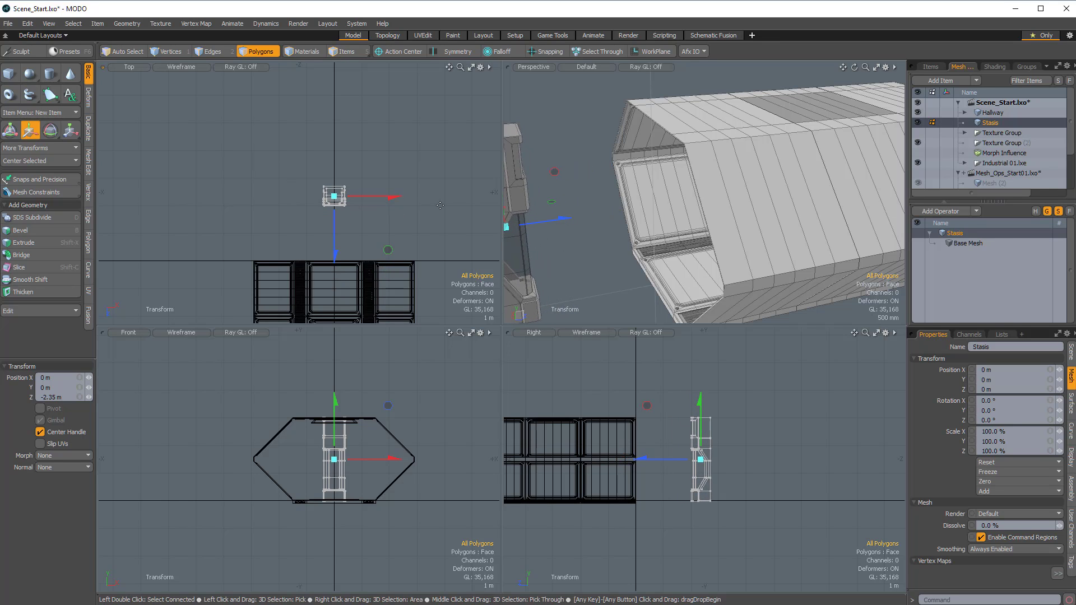
{"action": "left_click_drag", "start_coordinate": [369, 150], "coordinate": [346, 146], "text": "ctrl+alt"}
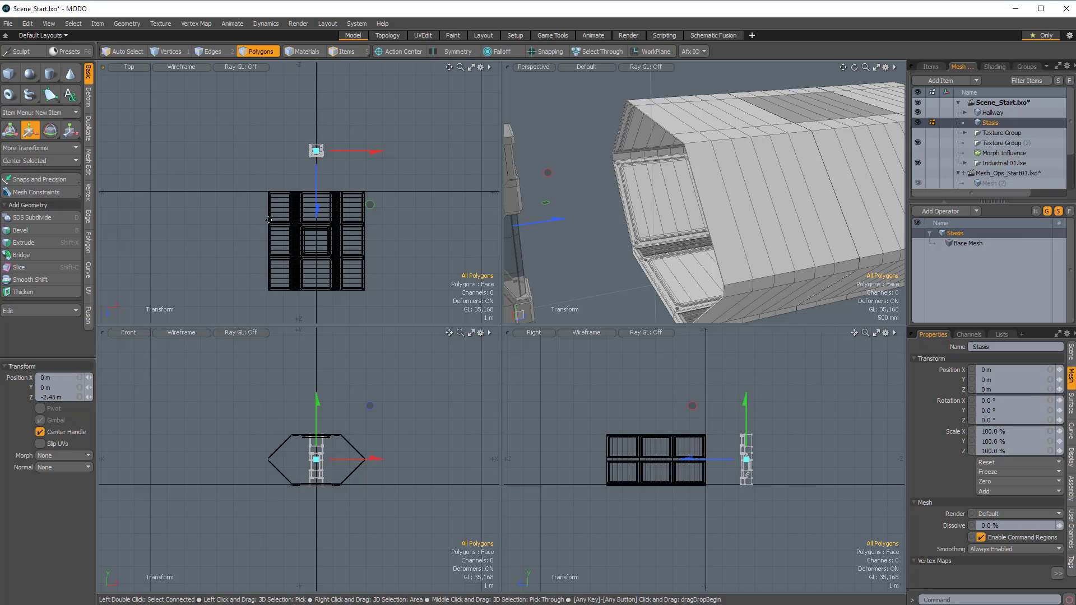
Move the Stasis polygons farther from the hallway's end to -3 m in Z.
{"action": "left_click_drag", "start_coordinate": [318, 213], "coordinate": [318, 202]}
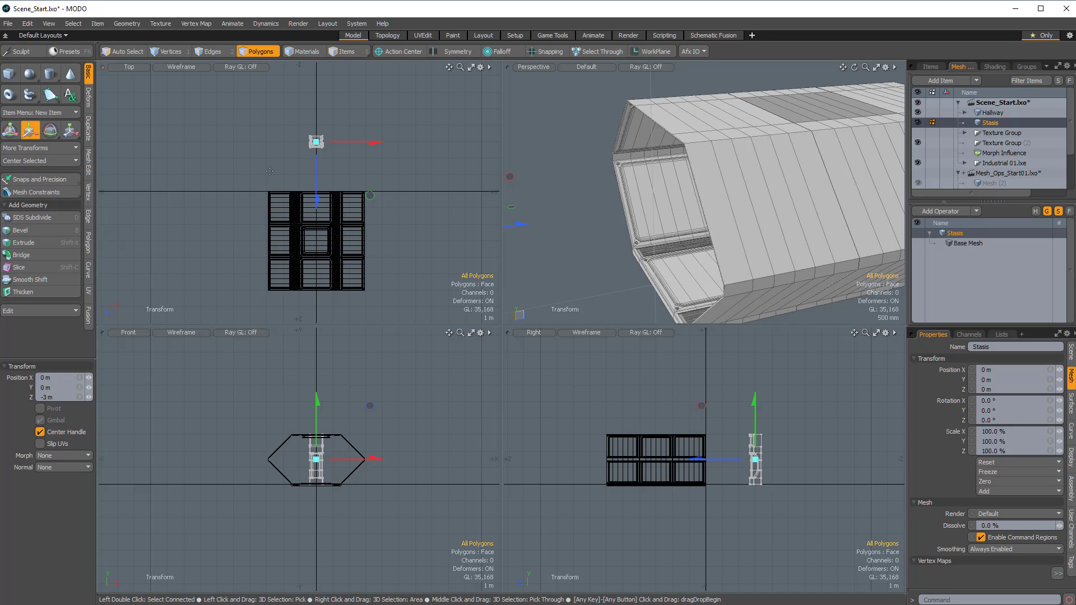
{"action": "mouse_move", "coordinate": [622, 185]}
{"action": "left_mouse_down", "text": "alt"}
{"action": "mouse_move", "coordinate": [700, 191]}
{"action": "mouse_move", "coordinate": [630, 183]}
{"action": "left_mouse_up", "text": "alt"}
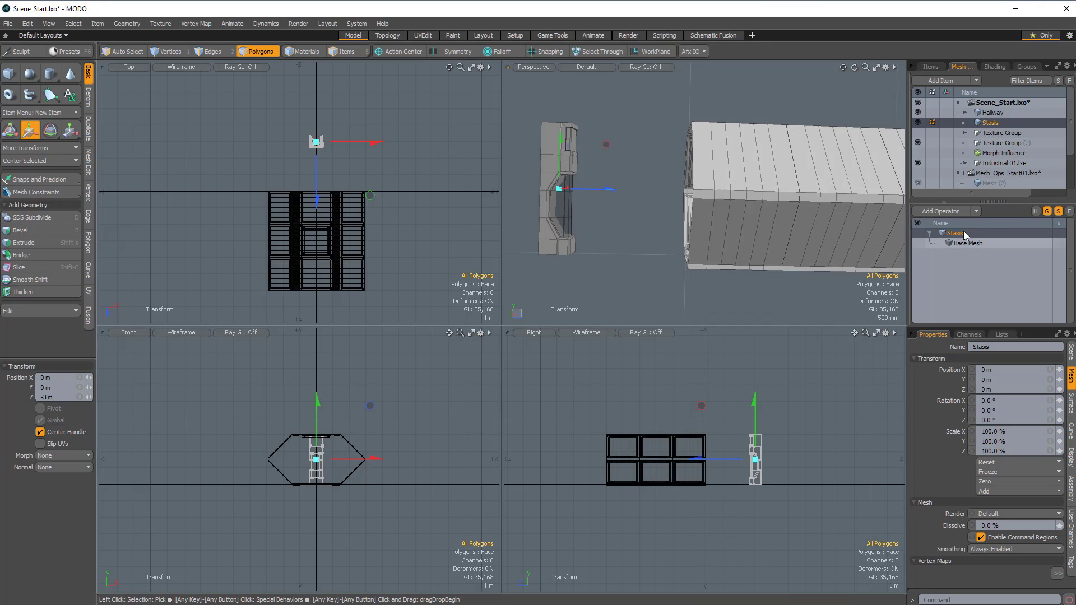
Add a Radial Array mesh operation to the Stasis mesh.
{"action": "left_click", "coordinate": [944, 211]}
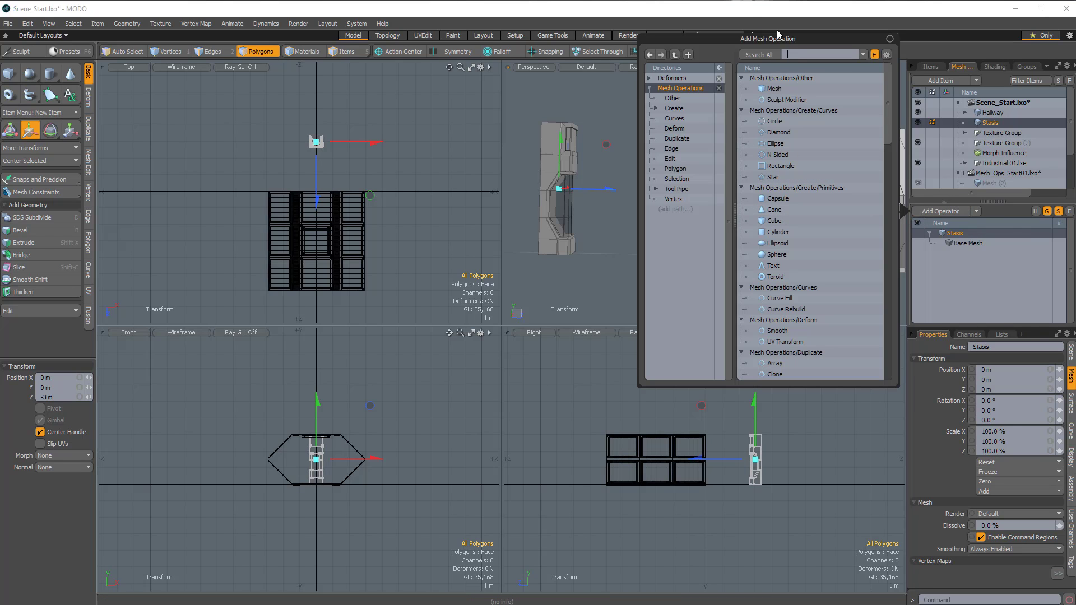
{"action": "type", "text": "RAD"}
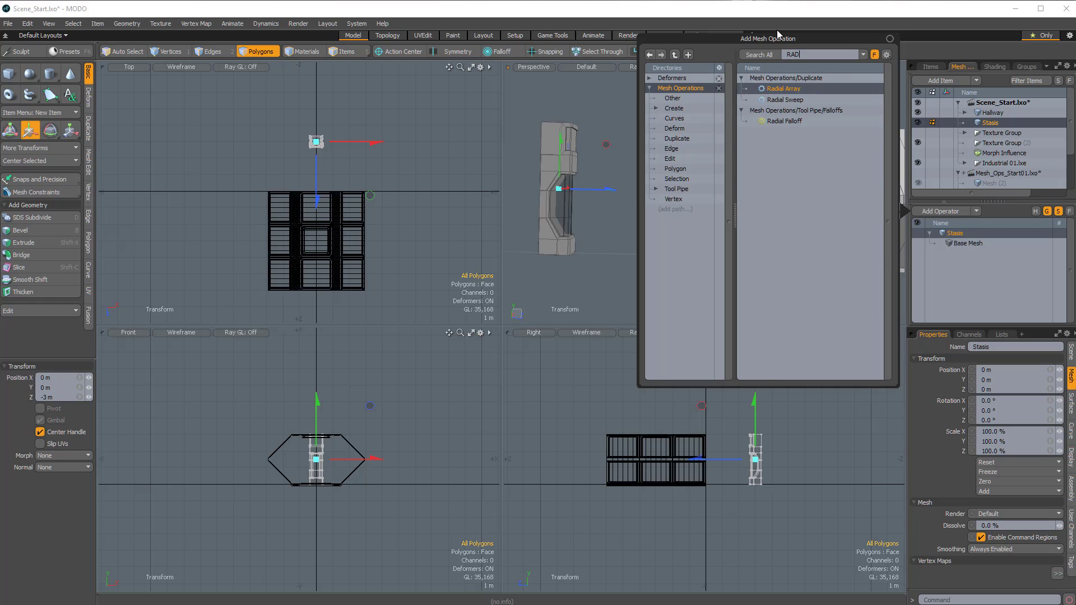
{"action": "double_click", "coordinate": [788, 93]}
{"action": "left_click_drag", "start_coordinate": [782, 151], "coordinate": [687, 246], "text": "alt"}
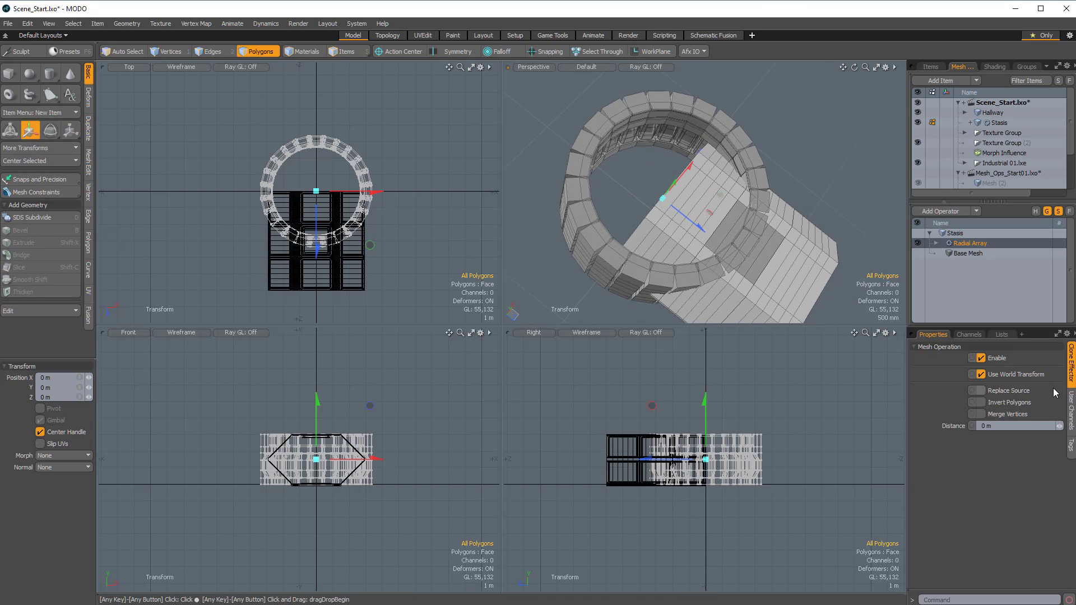
Set the count of the Radial Array's Helix Generator to 8.
{"action": "left_click", "coordinate": [936, 244]}
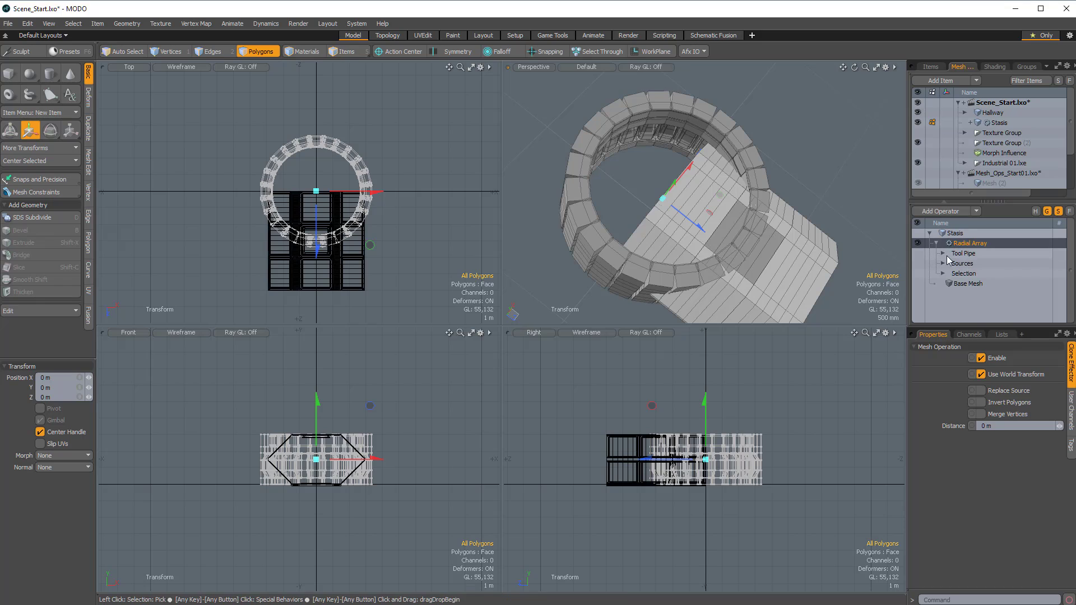
{"action": "left_click", "coordinate": [943, 254]}
{"action": "left_click", "coordinate": [987, 264]}
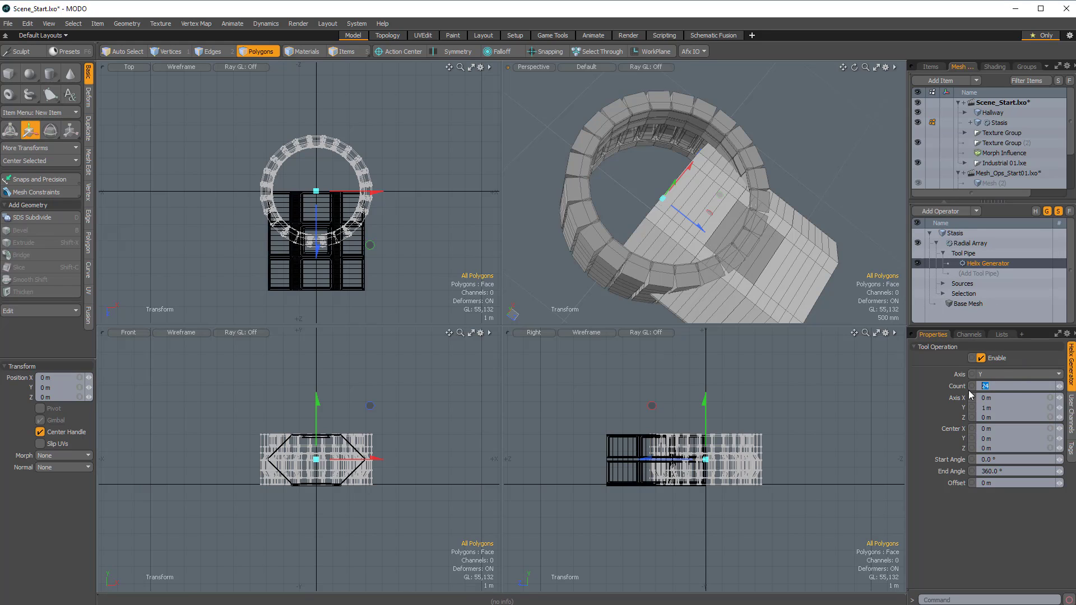
{"action": "type", "text": "8"}
{"action": "key", "text": "Tab"}
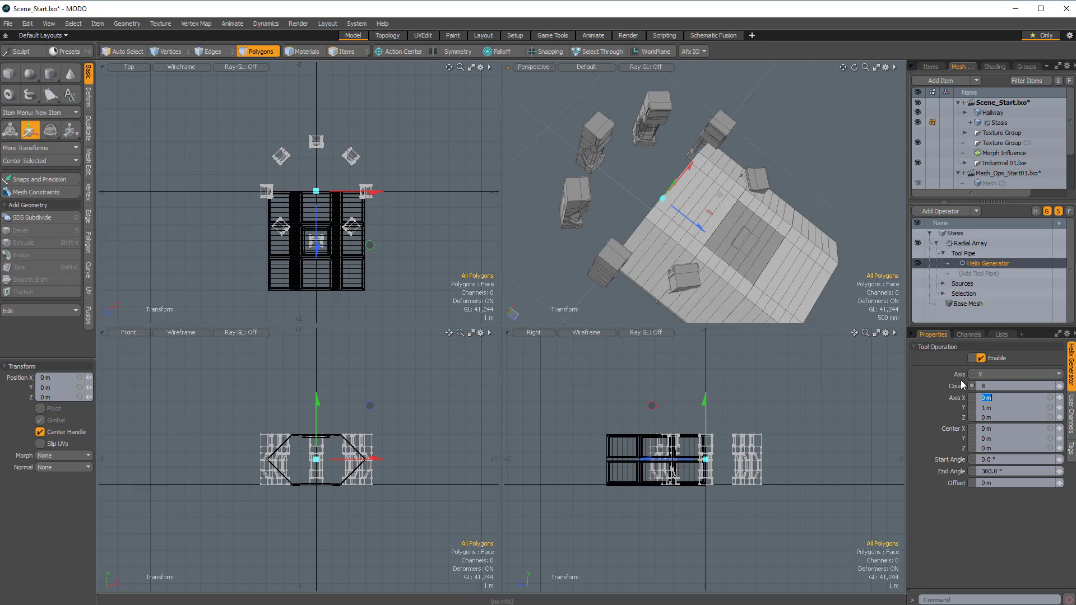
{"action": "left_click_drag", "start_coordinate": [745, 269], "coordinate": [737, 203], "text": "alt"}
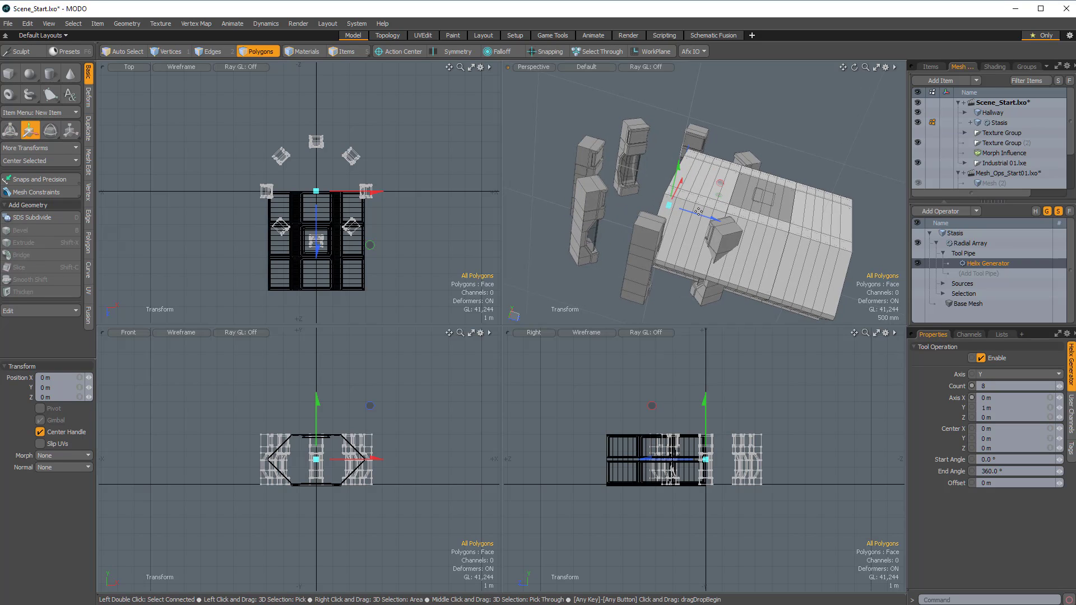
{"action": "left_click_drag", "start_coordinate": [698, 212], "coordinate": [855, 226], "text": "alt"}
Move all polygons of the Hallway mesh 2.7 m in Z, away from the ring of Stasis columns.
{"action": "left_click", "coordinate": [993, 113]}
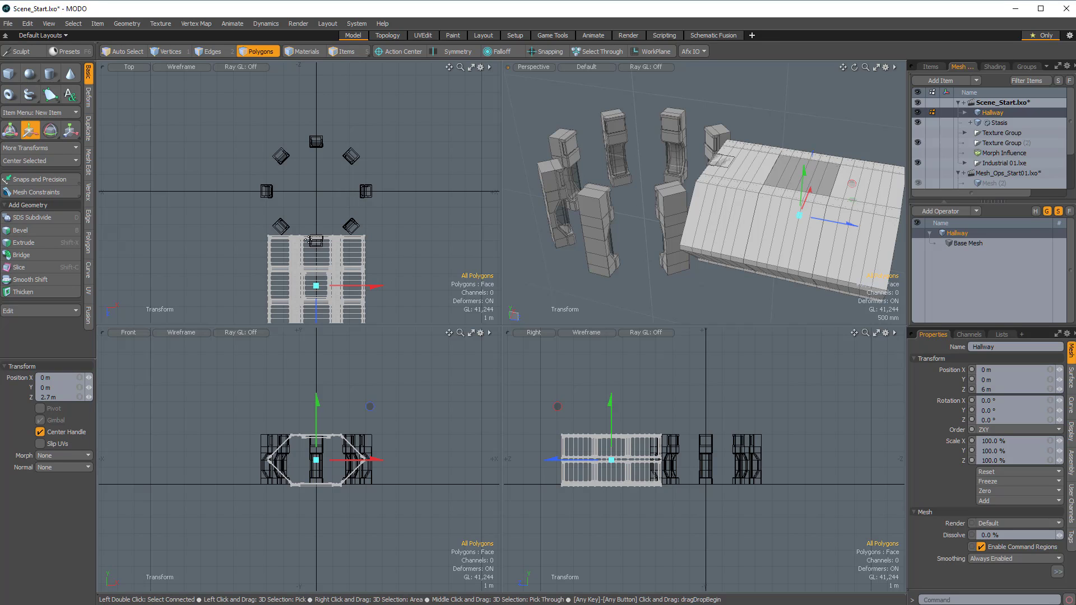
{"action": "left_click_drag", "start_coordinate": [672, 218], "coordinate": [633, 169], "text": "alt"}
{"action": "scroll", "coordinate": [682, 239], "scroll_direction": "up", "scroll_amount": 5}
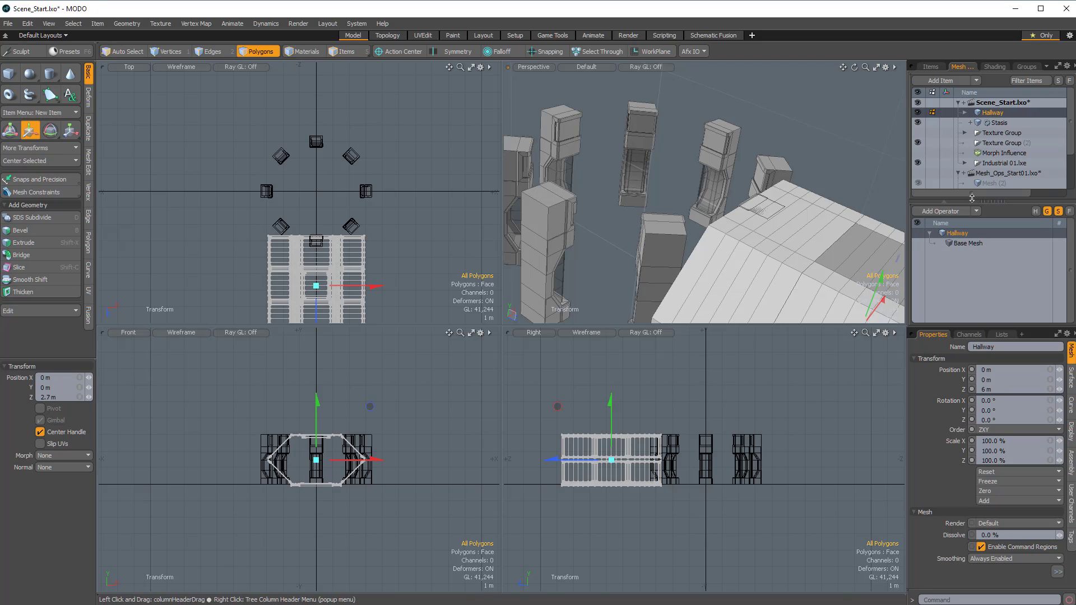
Add a Clone mesh operation above the Radial Array in the Stasis mesh's operation stack.
{"action": "left_click", "coordinate": [999, 122]}
{"action": "left_click", "coordinate": [970, 243]}
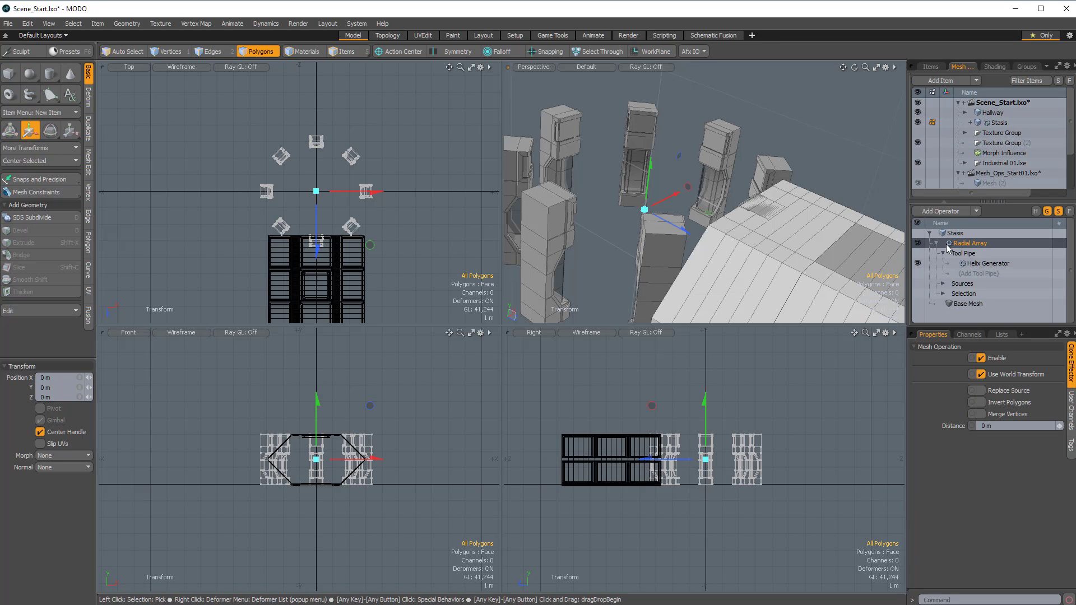
{"action": "left_click", "coordinate": [936, 243]}
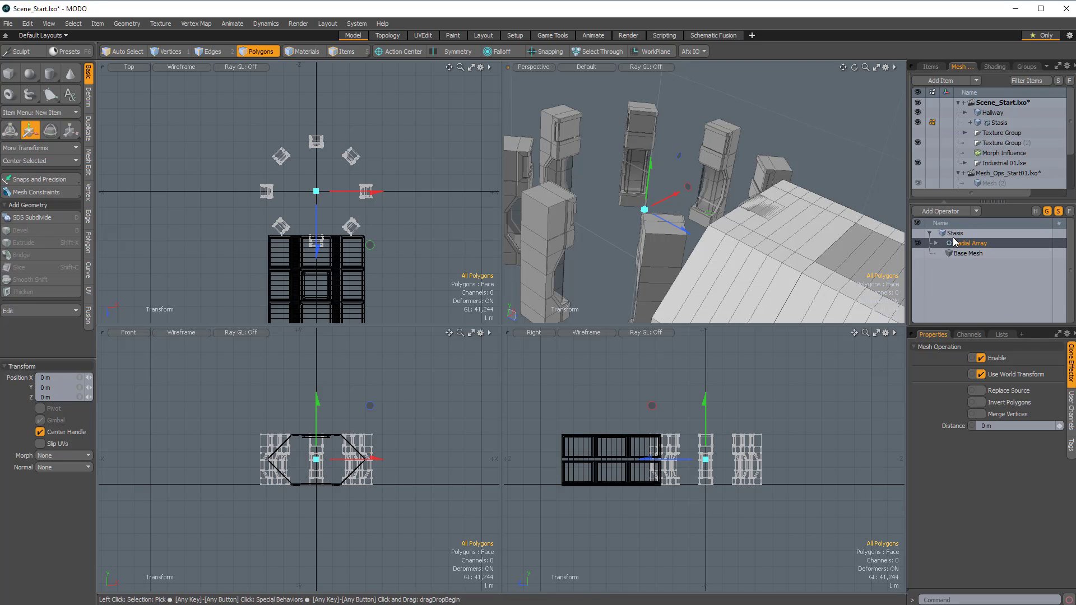
{"action": "left_click", "coordinate": [941, 212]}
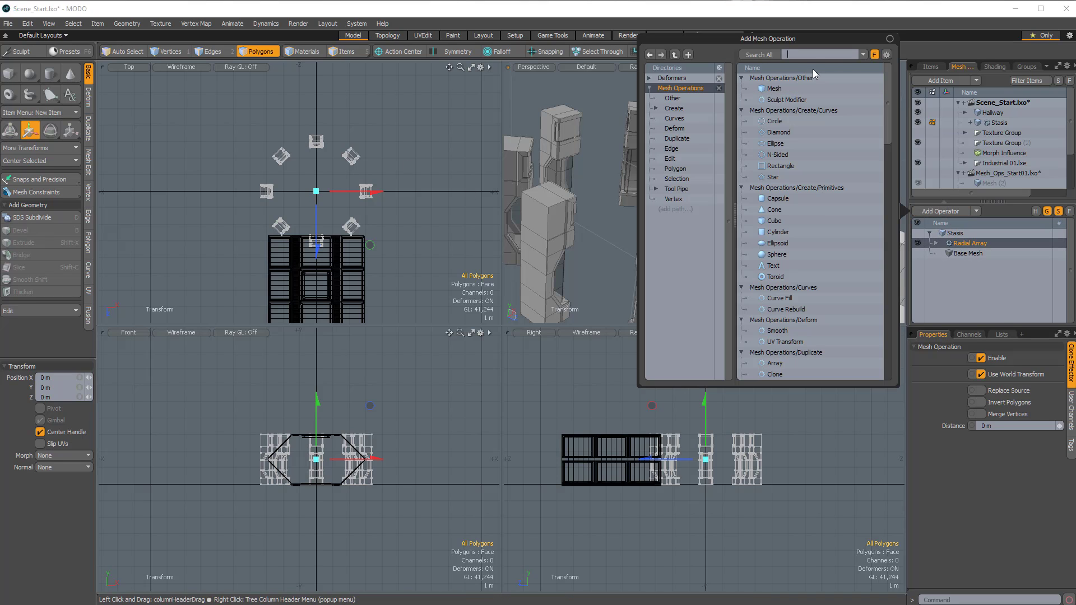
{"action": "type", "text": "CLO"}
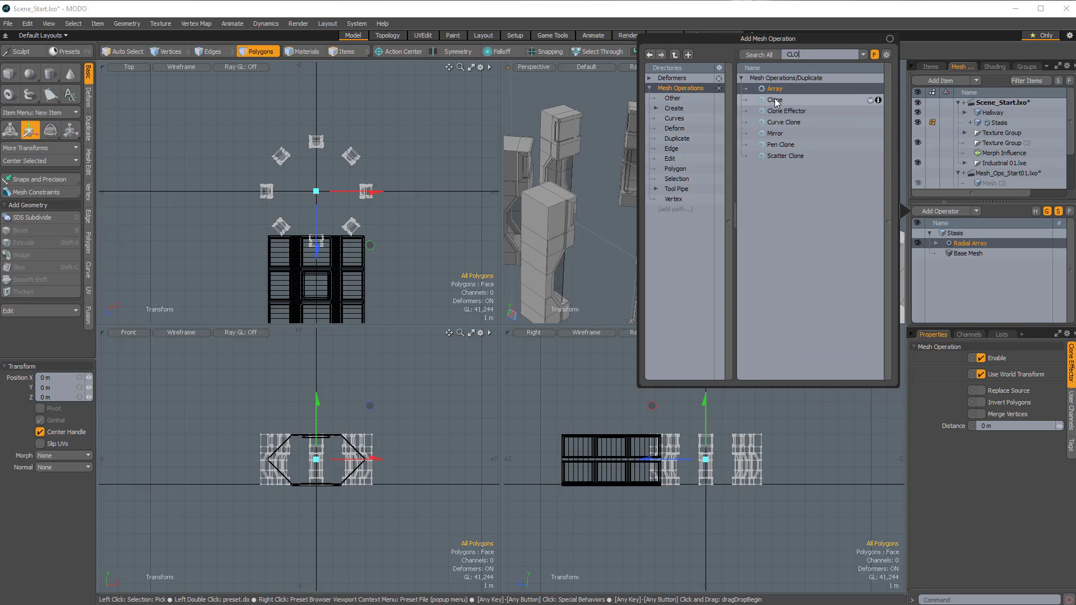
{"action": "double_click", "coordinate": [775, 100]}
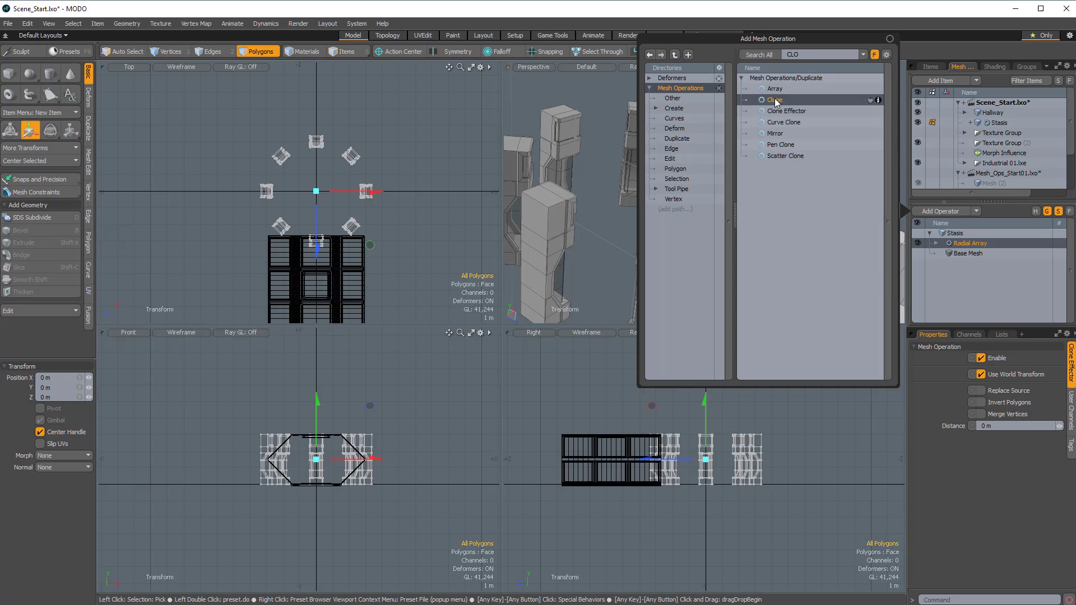
{"action": "left_click_drag", "start_coordinate": [775, 194], "coordinate": [683, 165], "text": "alt"}
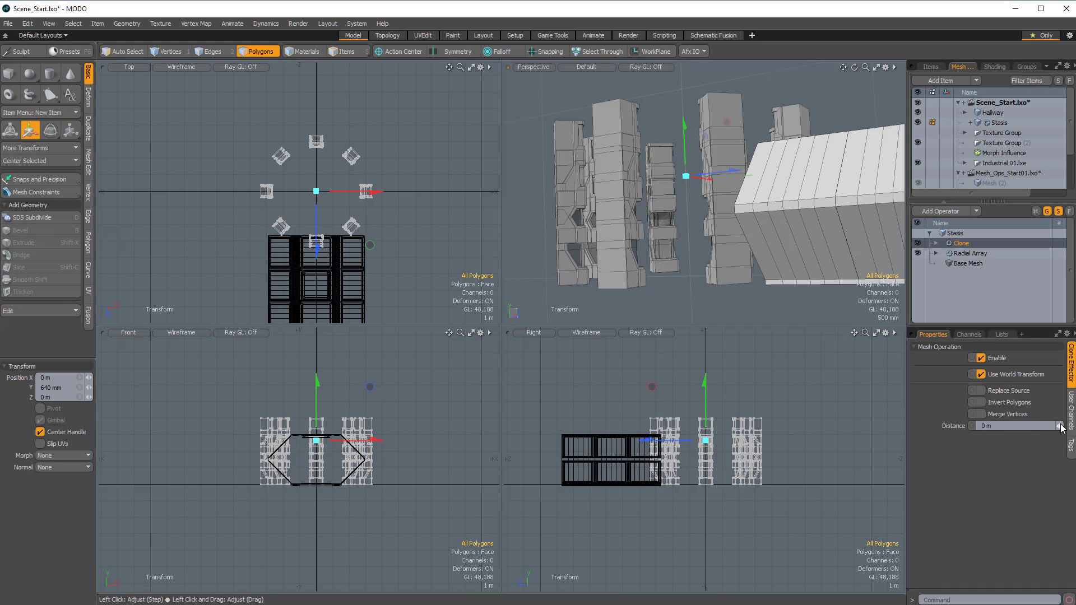
{"action": "key", "text": "ctrl+z"}
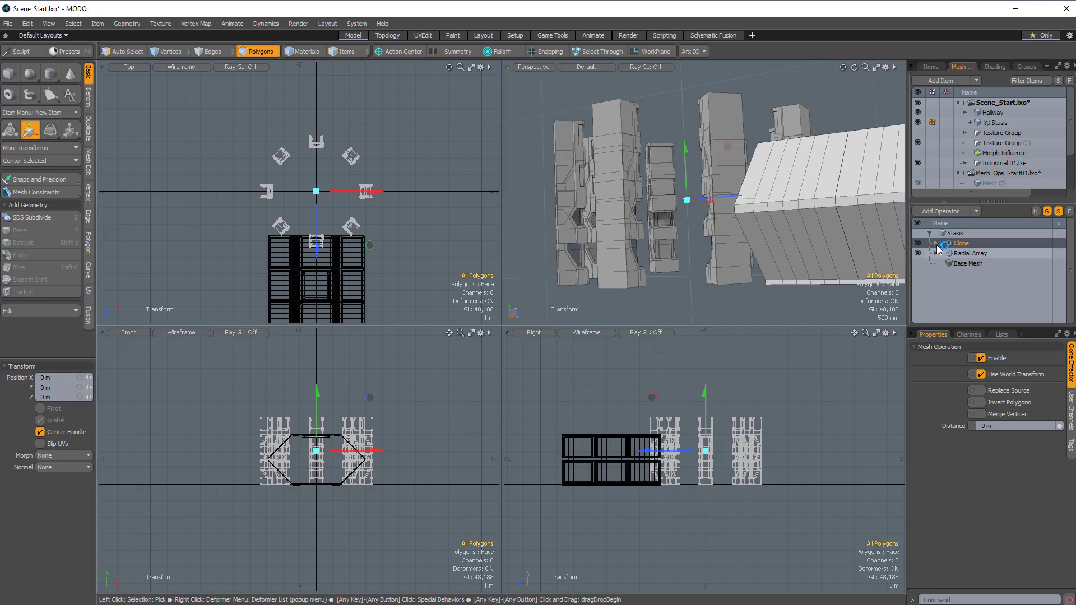
Set the Y offset of the Clone's Linear Generator to 3 m.
{"action": "left_click", "coordinate": [936, 245]}
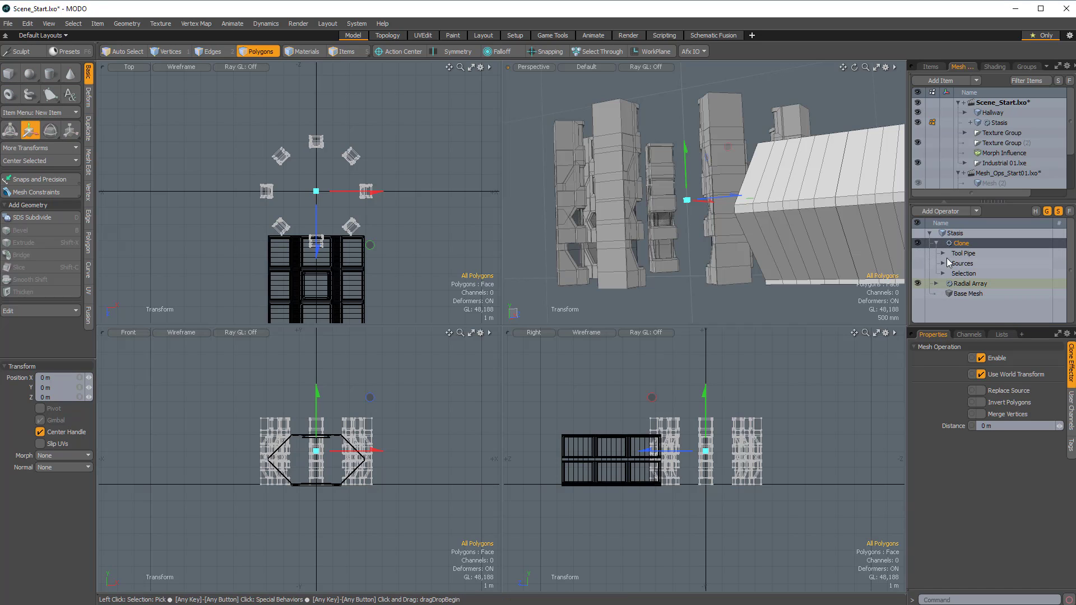
{"action": "left_click", "coordinate": [945, 255]}
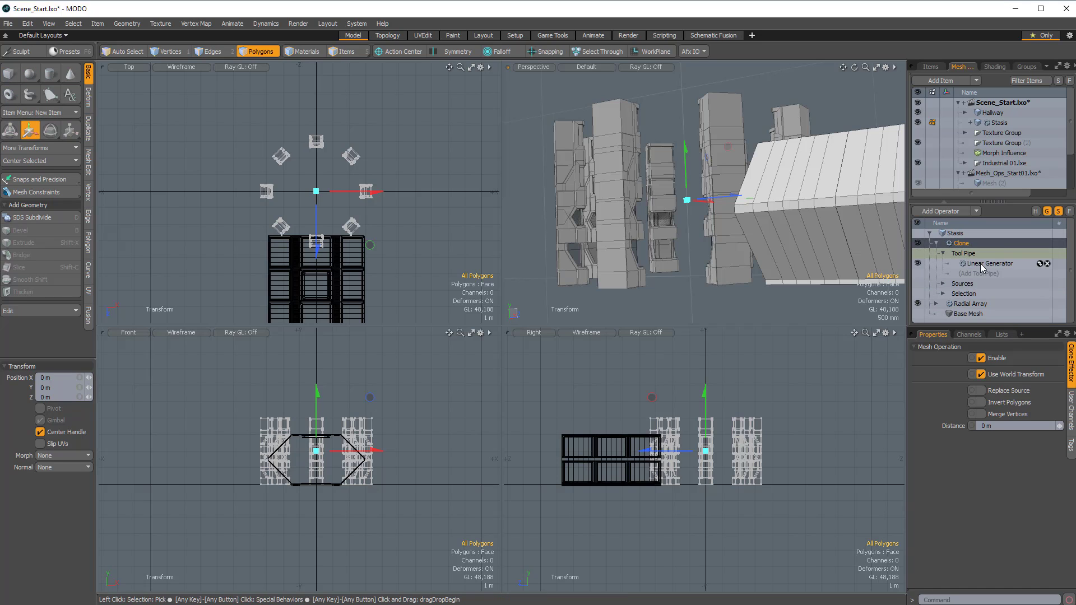
{"action": "left_click", "coordinate": [989, 263]}
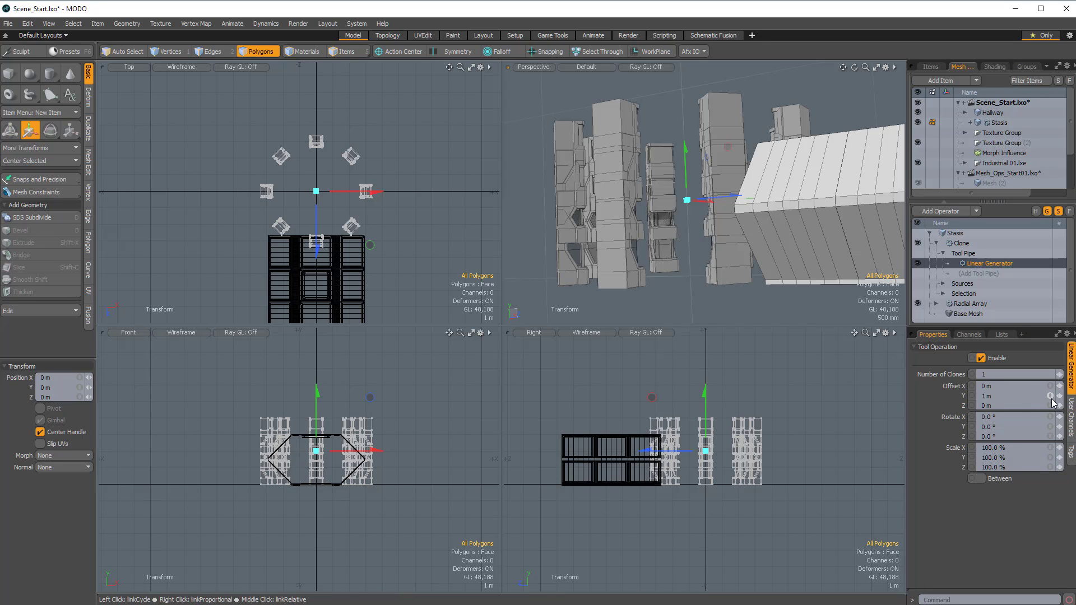
{"action": "left_click_drag", "start_coordinate": [1059, 396], "coordinate": [1070, 396]}
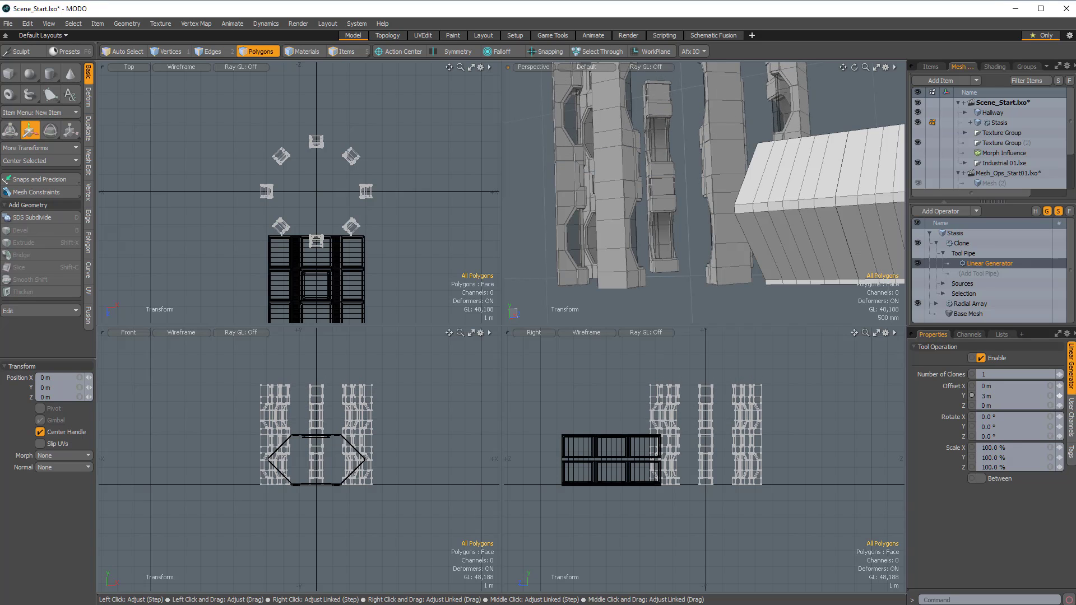
{"action": "left_click_drag", "start_coordinate": [626, 169], "coordinate": [672, 224], "text": "alt"}
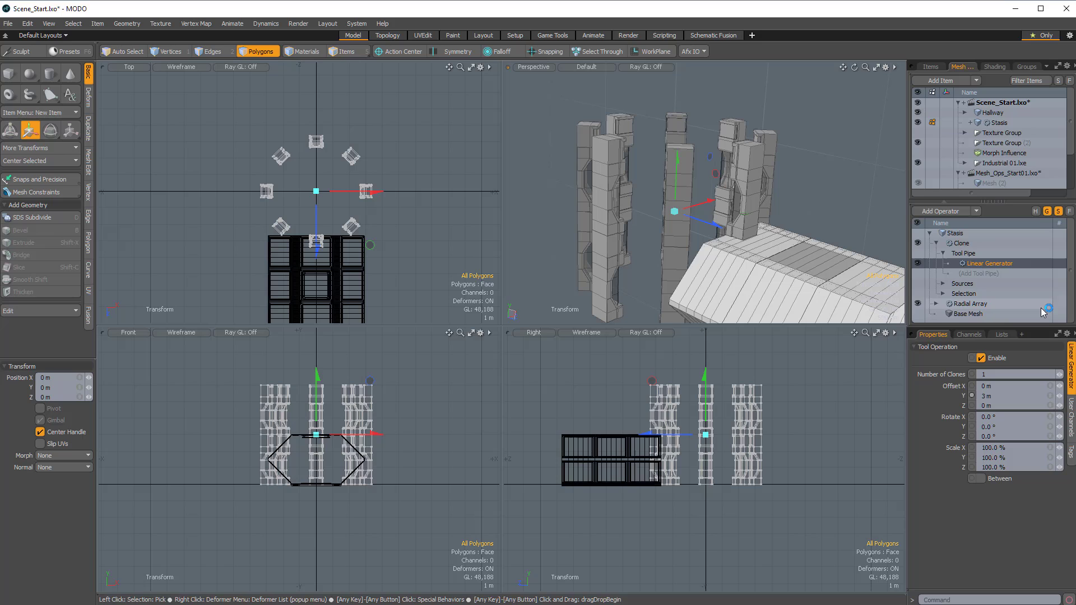
Increase the number of clones in the Clone's Linear Generator to 7 to heighten the Stasis columns.
{"action": "left_click", "coordinate": [1060, 375]}
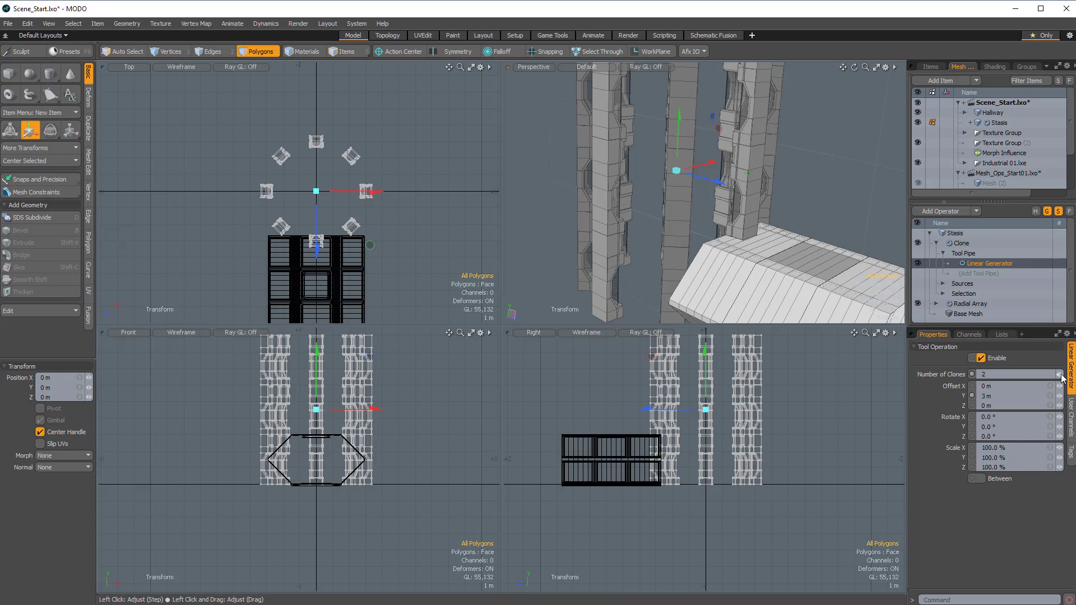
{"action": "mouse_move", "coordinate": [785, 261]}
{"action": "left_mouse_down", "text": "ctrl+alt"}
{"action": "mouse_move", "coordinate": [734, 253]}
{"action": "mouse_move", "coordinate": [720, 263]}
{"action": "mouse_move", "coordinate": [672, 228]}
{"action": "mouse_move", "coordinate": [756, 234]}
{"action": "mouse_move", "coordinate": [714, 226]}
{"action": "mouse_move", "coordinate": [698, 238]}
{"action": "mouse_move", "coordinate": [762, 220]}
{"action": "mouse_move", "coordinate": [716, 206]}
{"action": "left_mouse_up", "text": "ctrl+alt"}
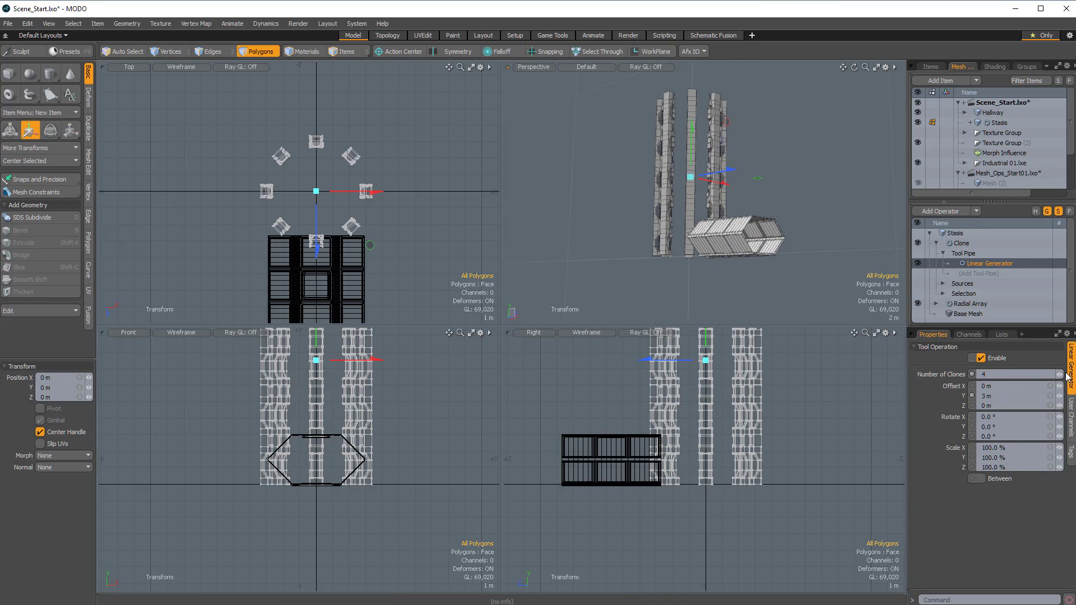
{"action": "left_click_drag", "start_coordinate": [739, 130], "coordinate": [691, 143], "text": "alt"}
{"action": "left_click_drag", "start_coordinate": [690, 143], "coordinate": [657, 153], "text": "alt+shift"}
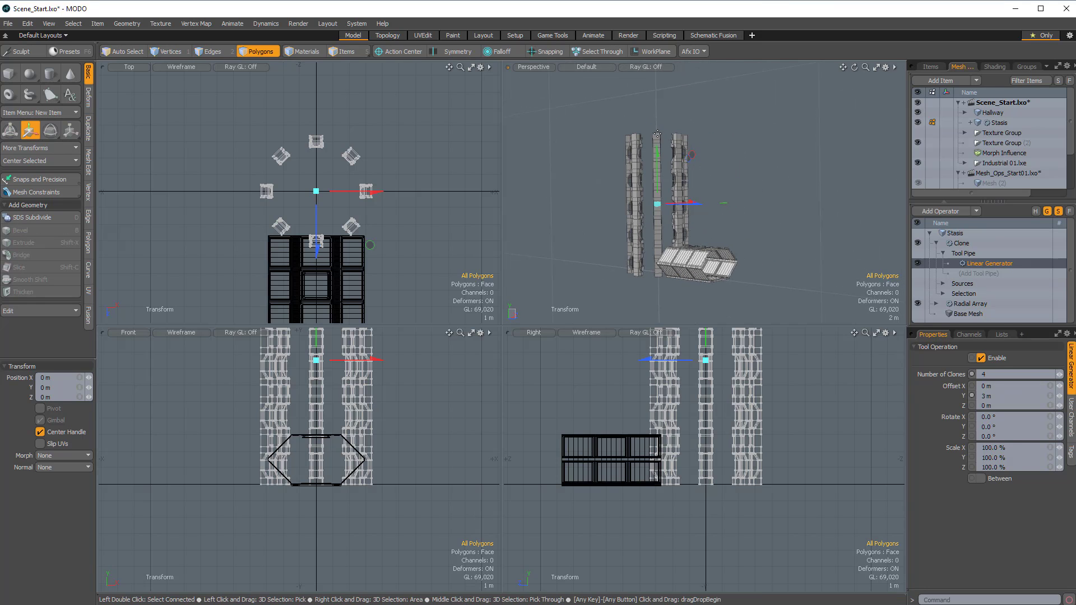
{"action": "left_click_drag", "start_coordinate": [661, 210], "coordinate": [685, 264], "text": "alt"}
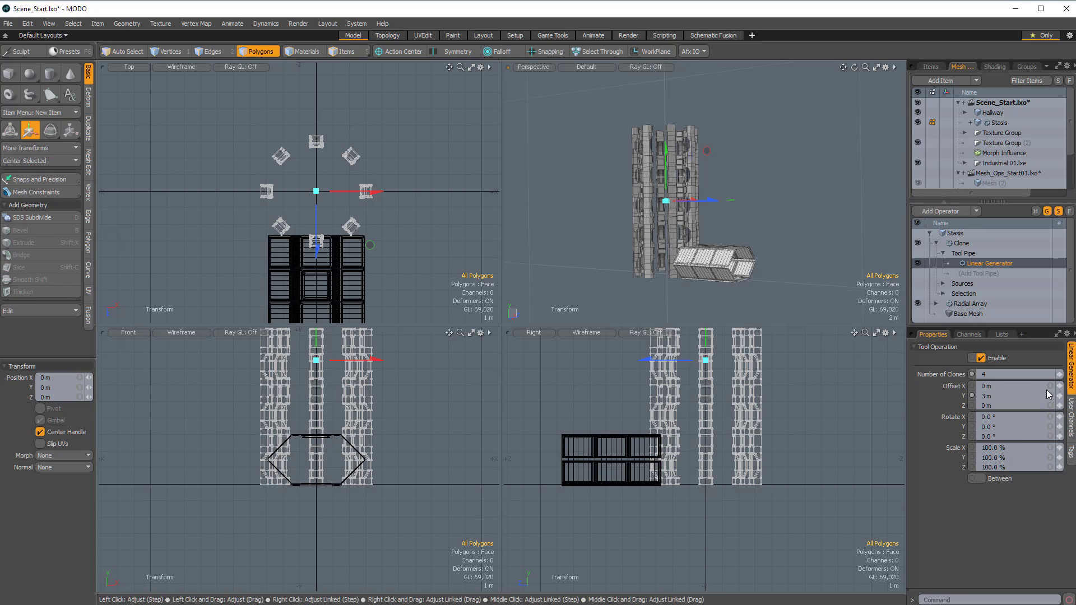
{"action": "left_click", "coordinate": [1061, 375]}
{"action": "left_click", "coordinate": [1061, 376]}
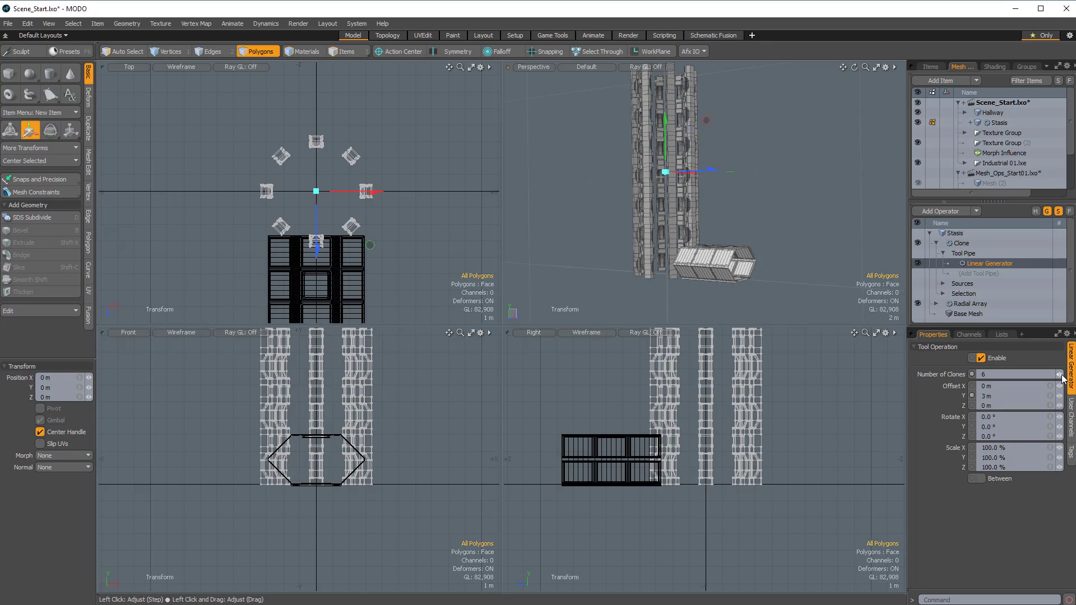
{"action": "left_click", "coordinate": [1061, 375]}
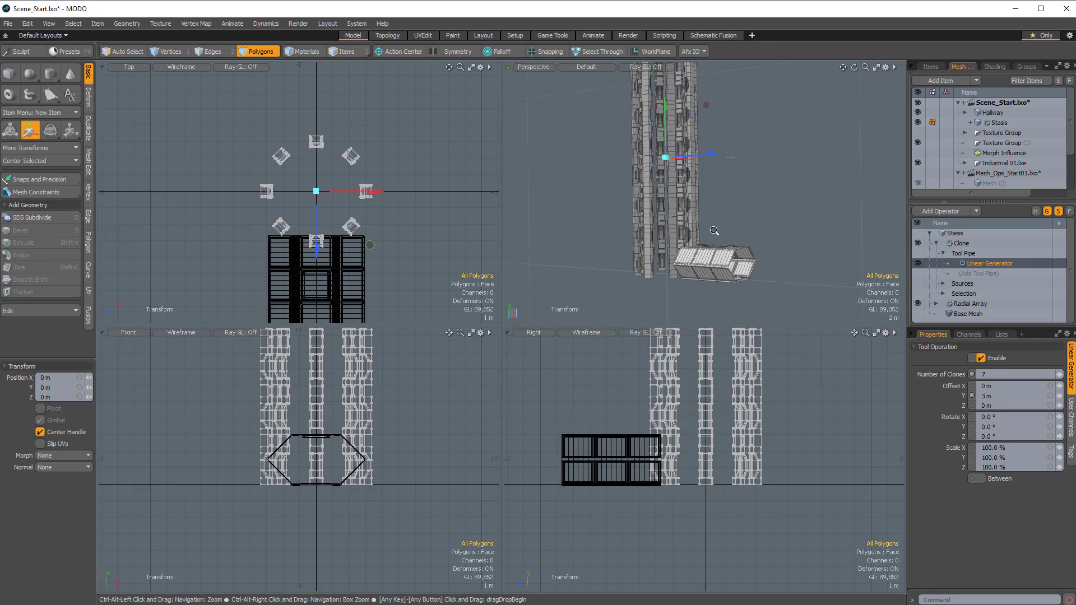
Add a Transform Effector above the Clone operation in the Stasis mesh's stack.
{"action": "left_click", "coordinate": [960, 243]}
{"action": "left_click", "coordinate": [936, 243]}
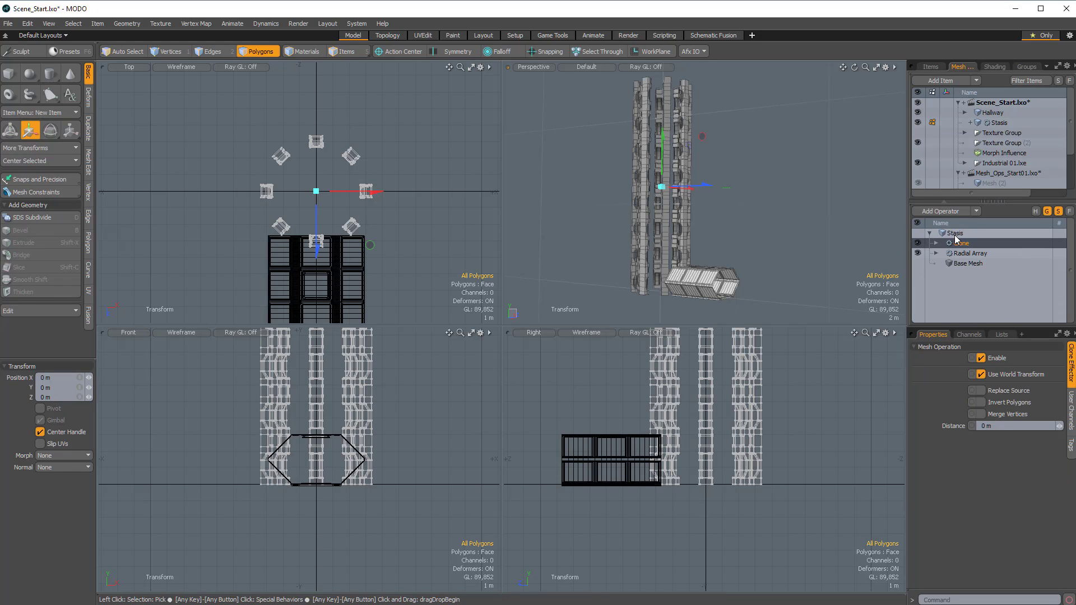
{"action": "left_click", "coordinate": [953, 212]}
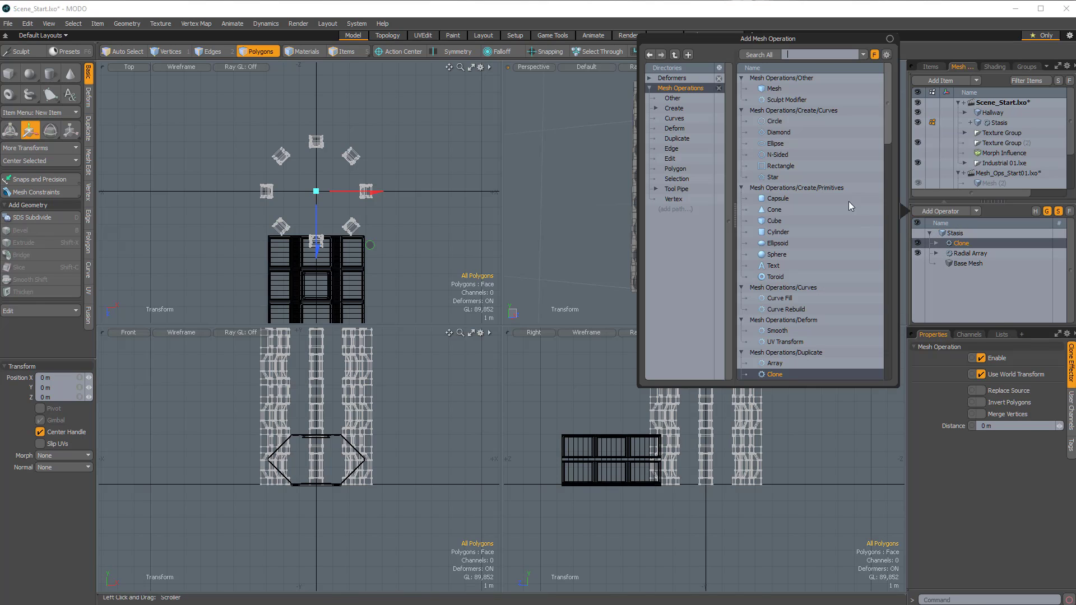
{"action": "type", "text": "TRA"}
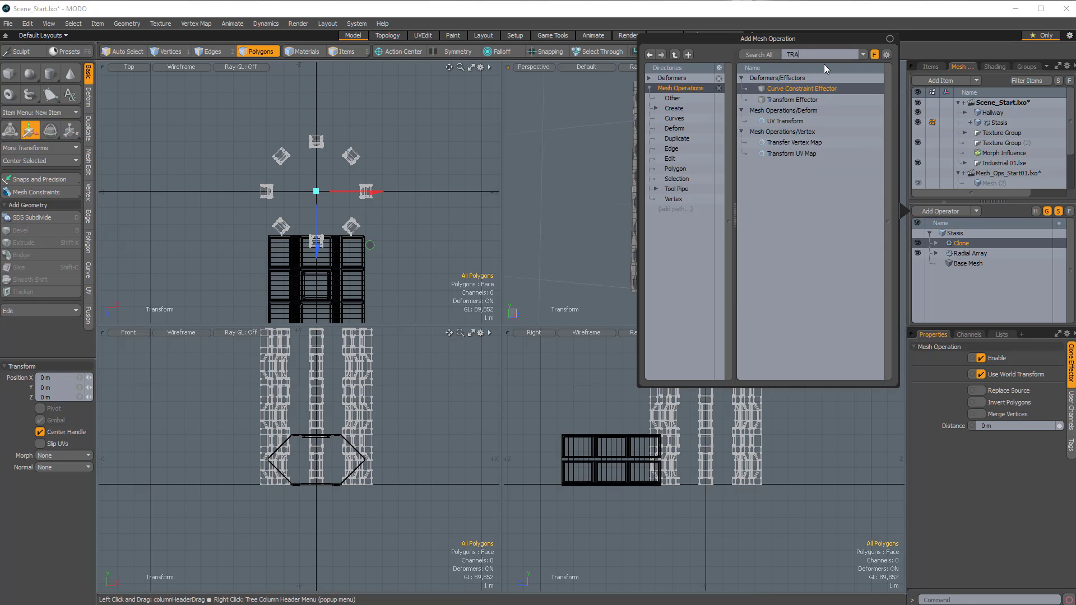
{"action": "key", "text": "BackSpace"}
{"action": "key", "text": "BackSpace"}
{"action": "key", "text": "BackSpace"}
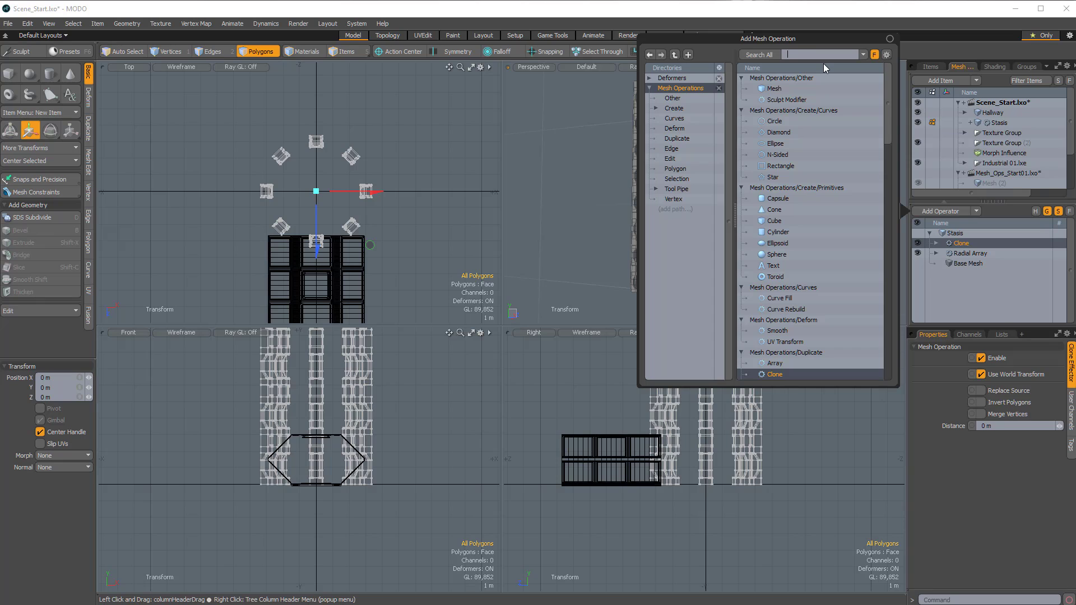
{"action": "type", "text": "tran"}
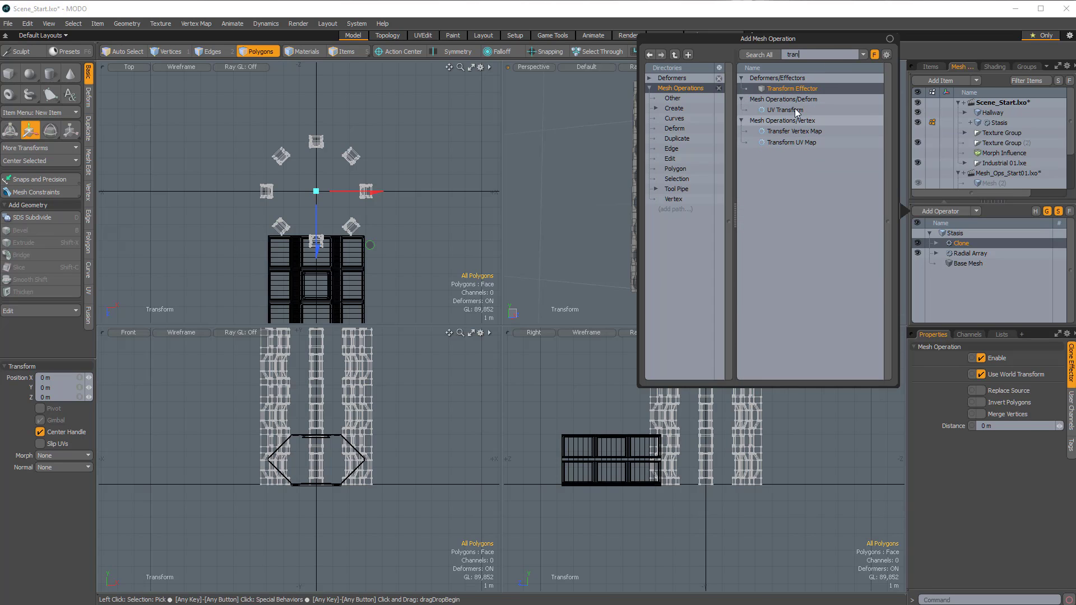
{"action": "double_click", "coordinate": [800, 88]}
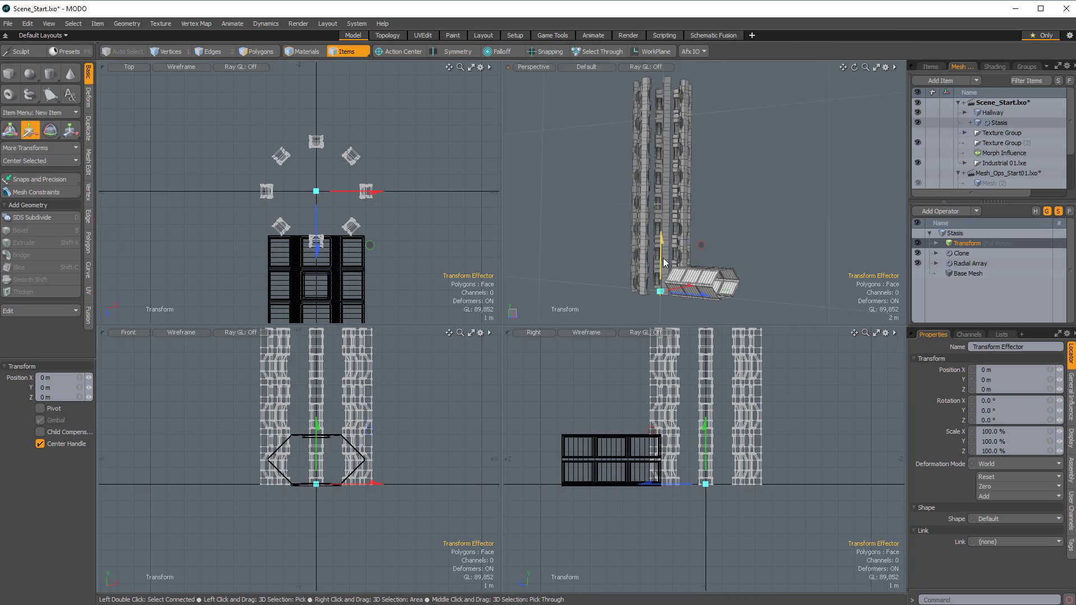
Lower the Stasis columns with the Transform Effector to a Y position of -9 m so they extend below the hallway.
{"action": "mouse_move", "coordinate": [662, 244]}
{"action": "left_mouse_down"}
{"action": "mouse_move", "coordinate": [660, 322]}
{"action": "mouse_move", "coordinate": [674, 206]}
{"action": "mouse_move", "coordinate": [669, 238]}
{"action": "left_mouse_up"}
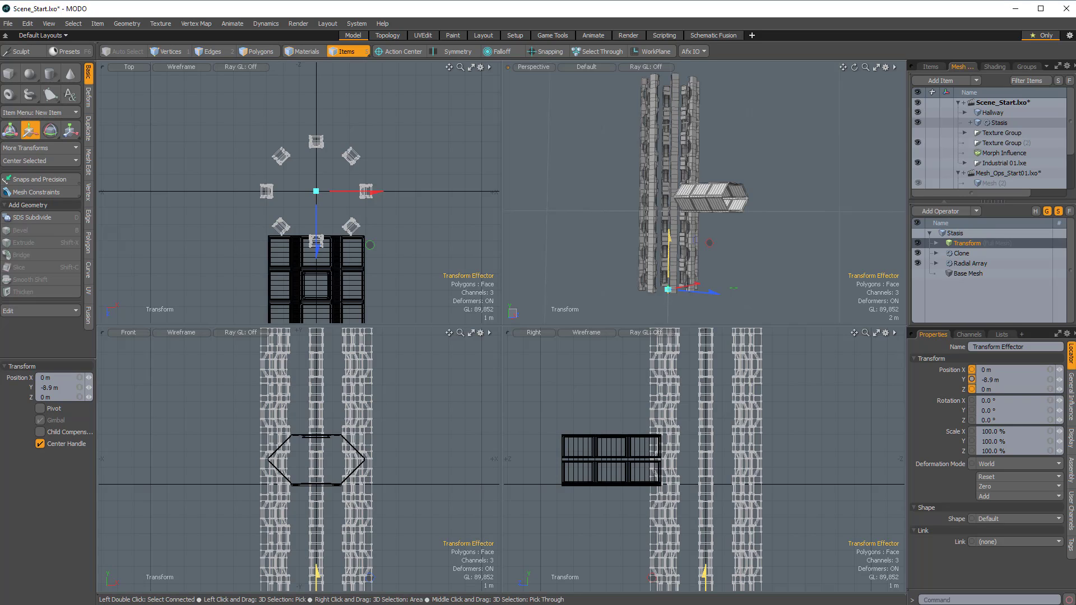
{"action": "left_click_drag", "start_coordinate": [669, 238], "coordinate": [669, 239]}
{"action": "left_click_drag", "start_coordinate": [682, 161], "coordinate": [729, 224], "text": "alt"}
{"action": "left_click_drag", "start_coordinate": [728, 224], "coordinate": [693, 273], "text": "alt"}
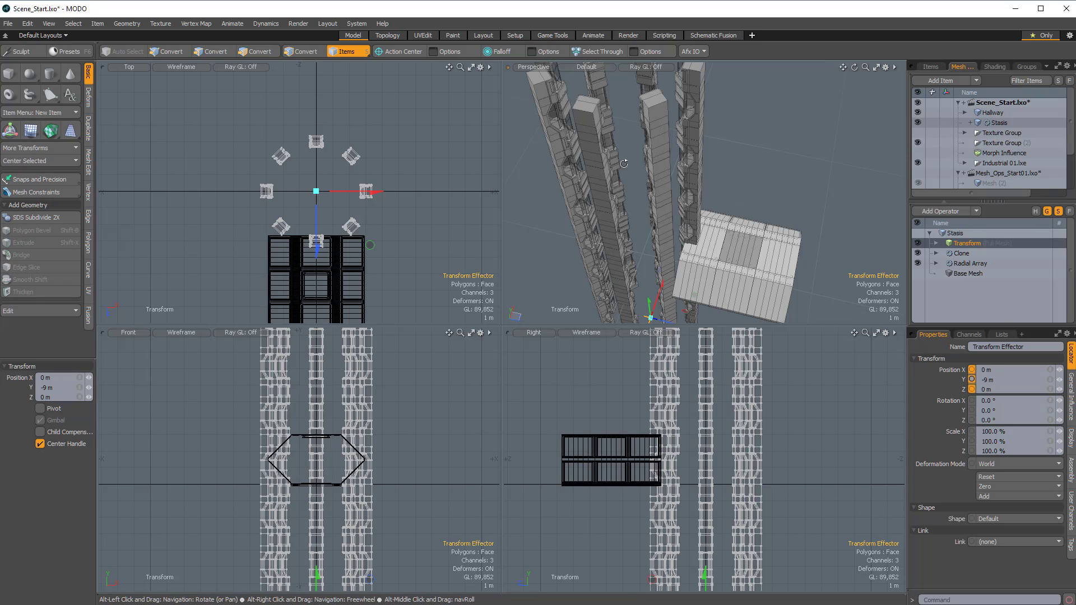
{"action": "left_click_drag", "start_coordinate": [693, 273], "coordinate": [675, 187], "text": "alt"}
{"action": "left_click_drag", "start_coordinate": [627, 258], "coordinate": [665, 183], "text": "alt"}
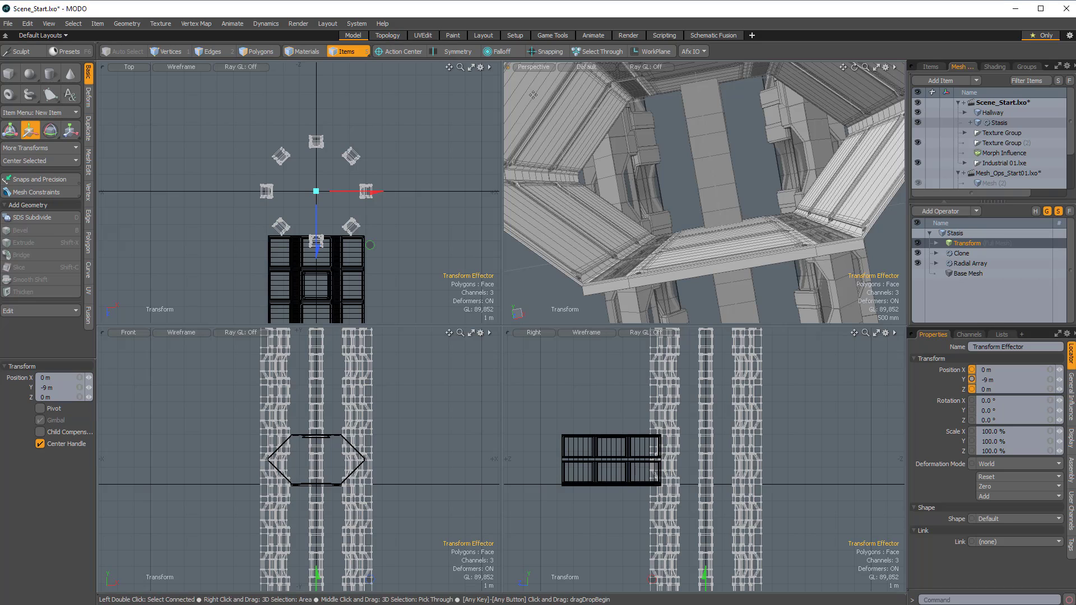
{"action": "left_click_drag", "start_coordinate": [665, 184], "coordinate": [762, 240], "text": "alt"}
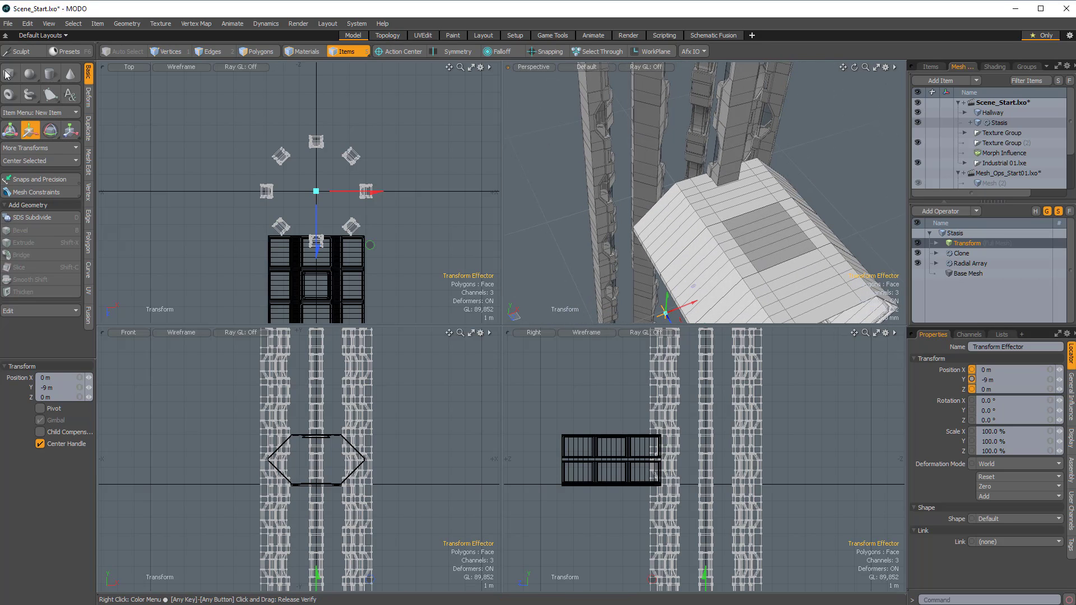
Add a new mesh item and draw a flat cylinder at the centre of the Stasis column ring.
{"action": "left_click", "coordinate": [997, 124]}
{"action": "left_click_drag", "start_coordinate": [1000, 124], "coordinate": [556, 171]}
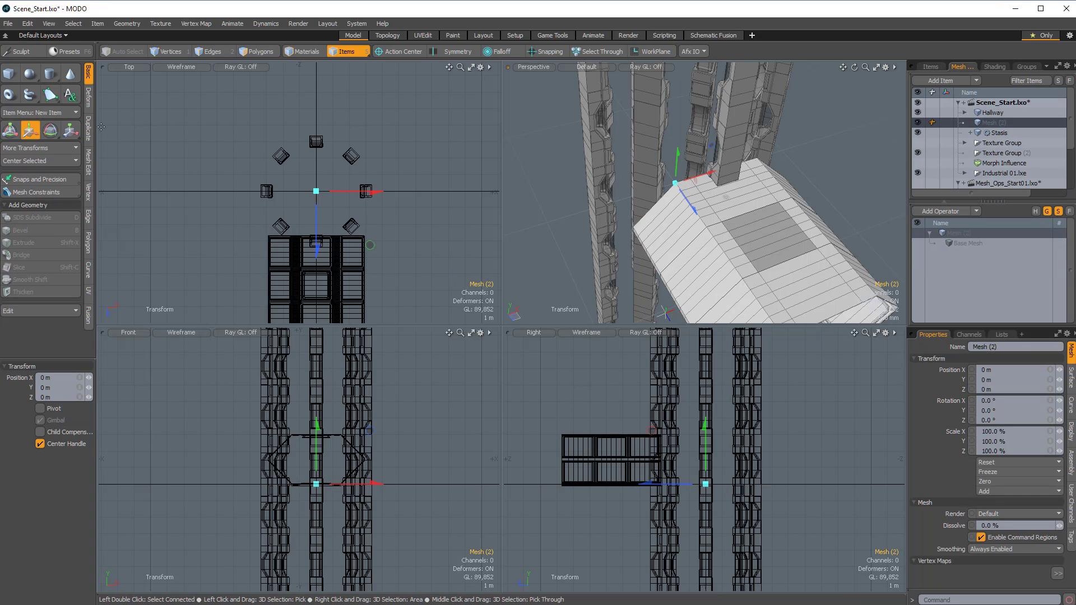
{"action": "left_click", "coordinate": [49, 73]}
{"action": "scroll", "coordinate": [273, 191], "scroll_direction": "up", "scroll_amount": 3}
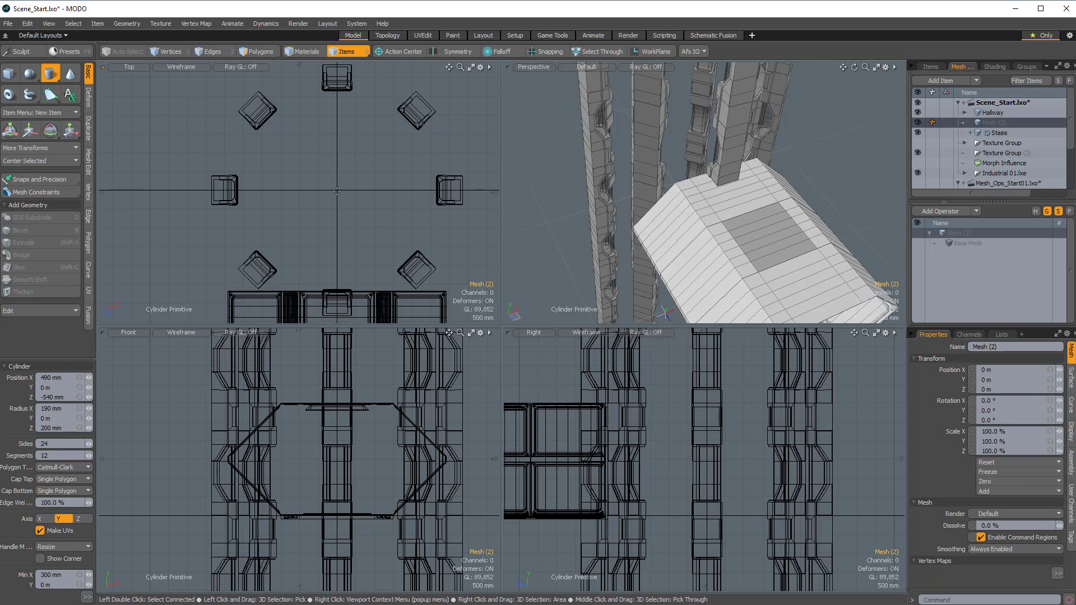
{"action": "left_click_drag", "start_coordinate": [337, 190], "coordinate": [389, 136]}
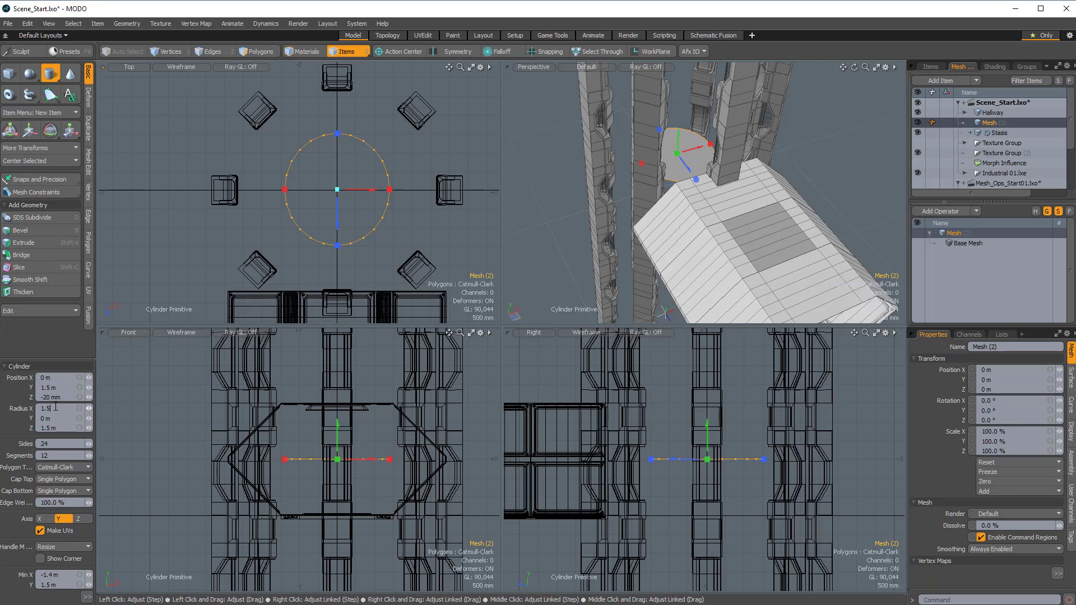
Set the cylinder's radius to 1.5 m and centre it at 0 m on Y and Z.
{"action": "key", "text": "Tab"}
{"action": "type", "text": "0"}
{"action": "key", "text": "Tab"}
{"action": "type", "text": "0"}
{"action": "key", "text": "Tab"}
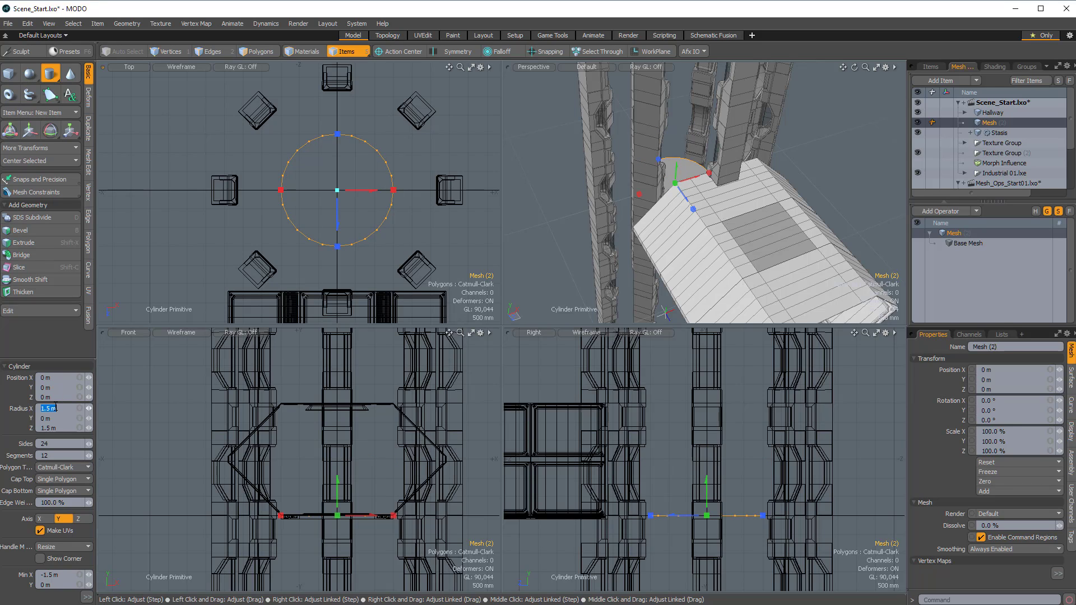
Reduce the cylinder to 8 sides and 1 segment to form an octagonal platform.
{"action": "left_click", "coordinate": [65, 444]}
{"action": "type", "text": "8"}
{"action": "key", "text": "Tab"}
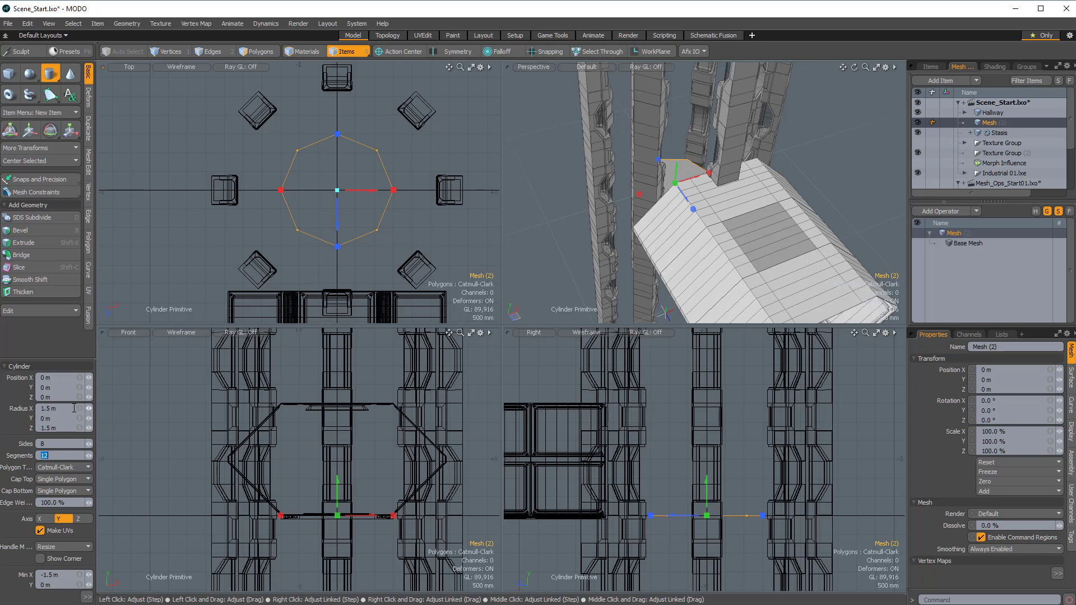
{"action": "type", "text": "1"}
{"action": "key", "text": "Tab"}
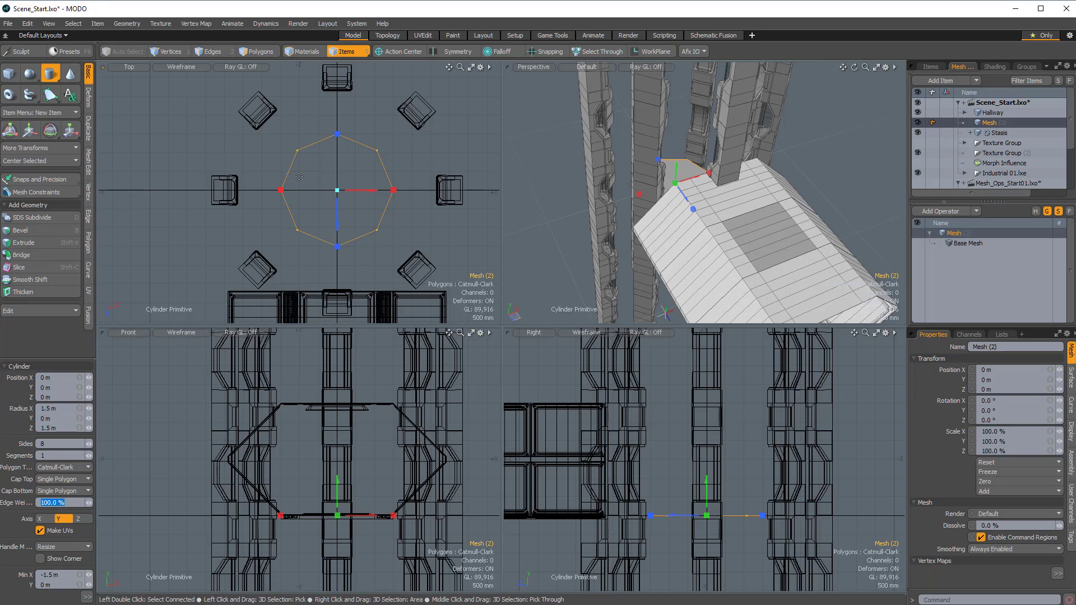
Thicken the octagonal platform downward to a Y radius of 40 mm and set its polygon type to Face.
{"action": "left_click_drag", "start_coordinate": [535, 208], "coordinate": [688, 174], "text": "alt"}
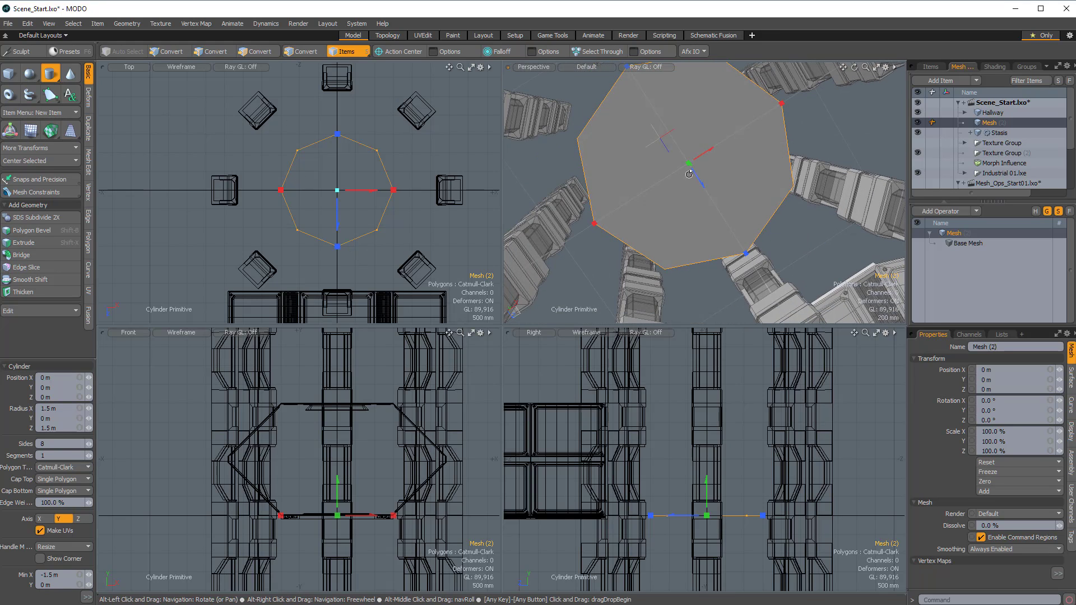
{"action": "left_click_drag", "start_coordinate": [338, 512], "coordinate": [337, 517]}
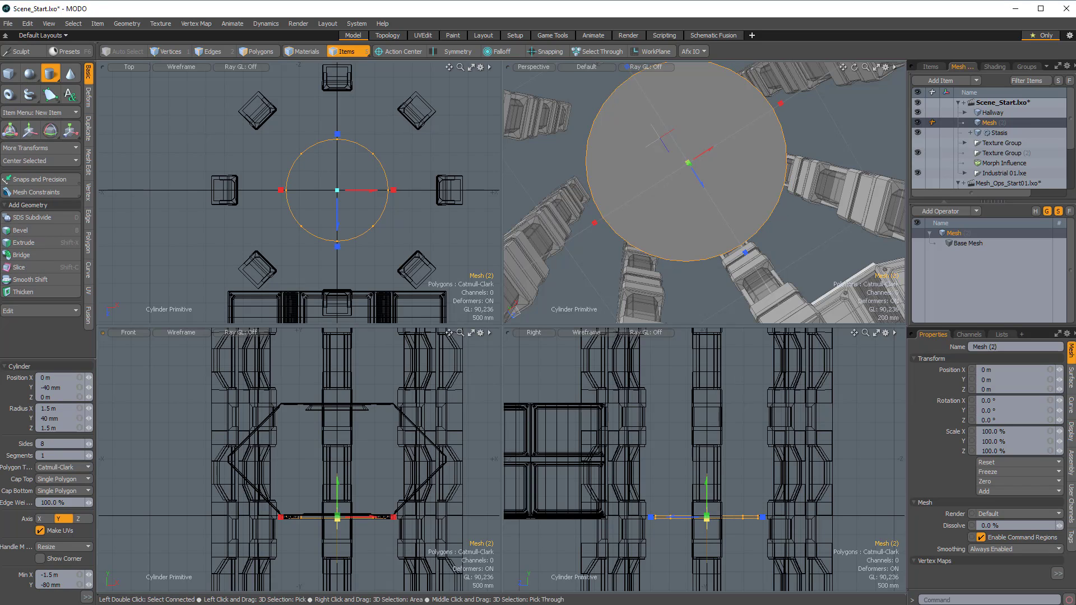
{"action": "left_click", "coordinate": [63, 467]}
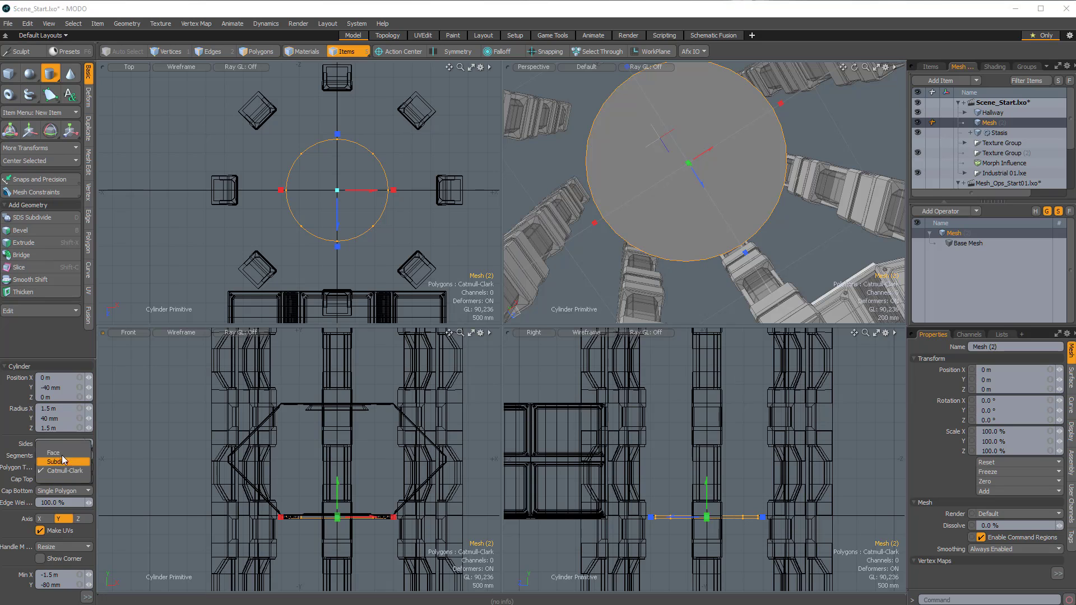
{"action": "left_click", "coordinate": [61, 447]}
{"action": "left_click_drag", "start_coordinate": [628, 132], "coordinate": [660, 216], "text": "alt"}
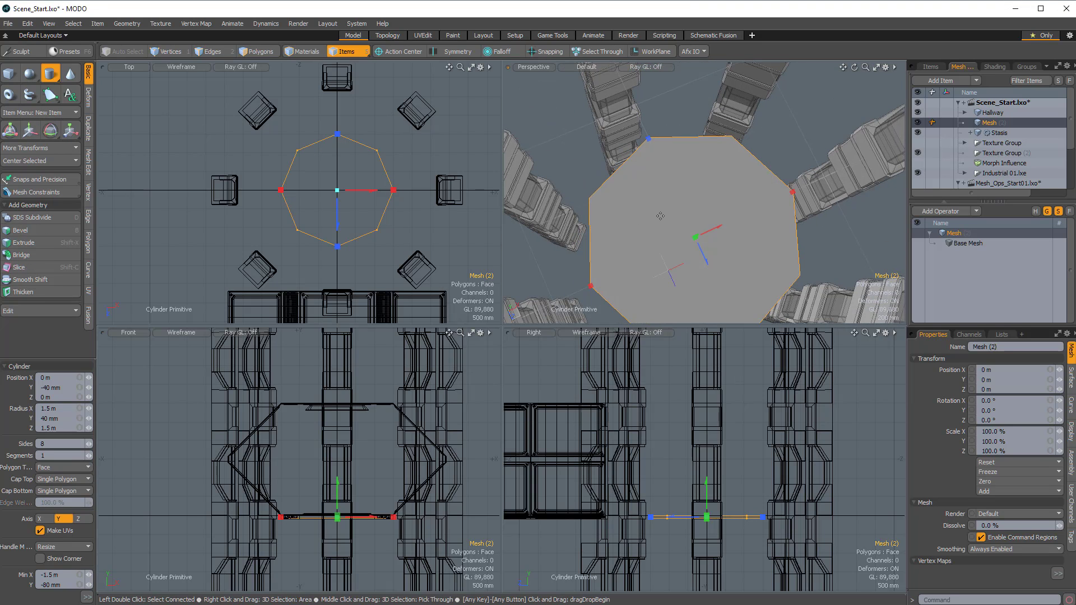
{"action": "key", "text": "Escape"}
{"action": "key", "text": "Escape"}
Select all of the platform's polygons and rotate them -22.5° about Y so its flat sides face the Stasis columns.
{"action": "key", "text": "3"}
{"action": "double_click", "coordinate": [372, 224]}
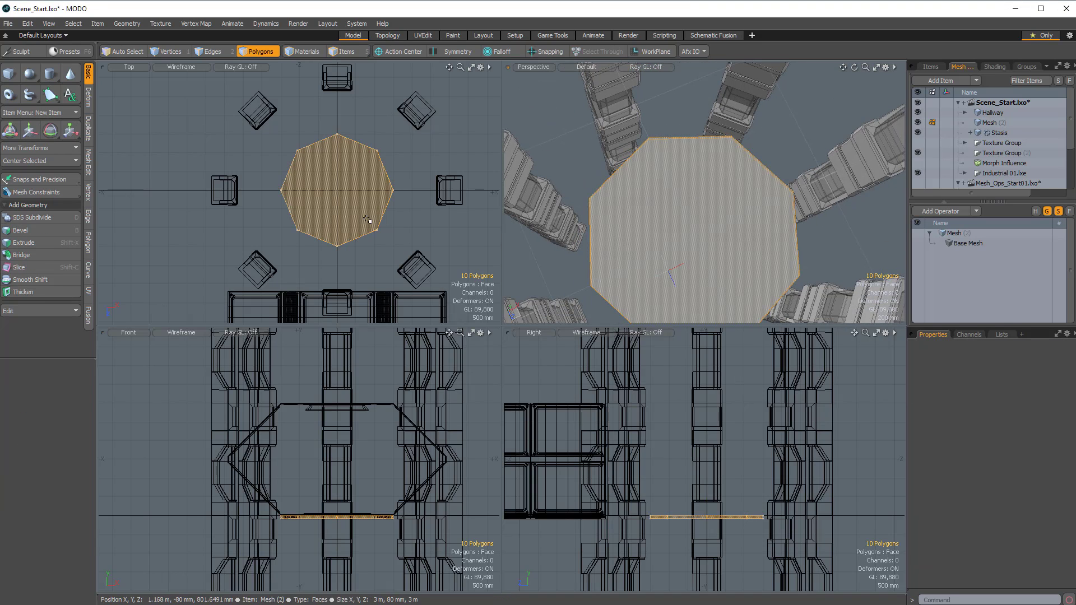
{"action": "key", "text": "e"}
{"action": "left_click_drag", "start_coordinate": [355, 129], "coordinate": [378, 133]}
{"action": "key", "text": "ctrl+z"}
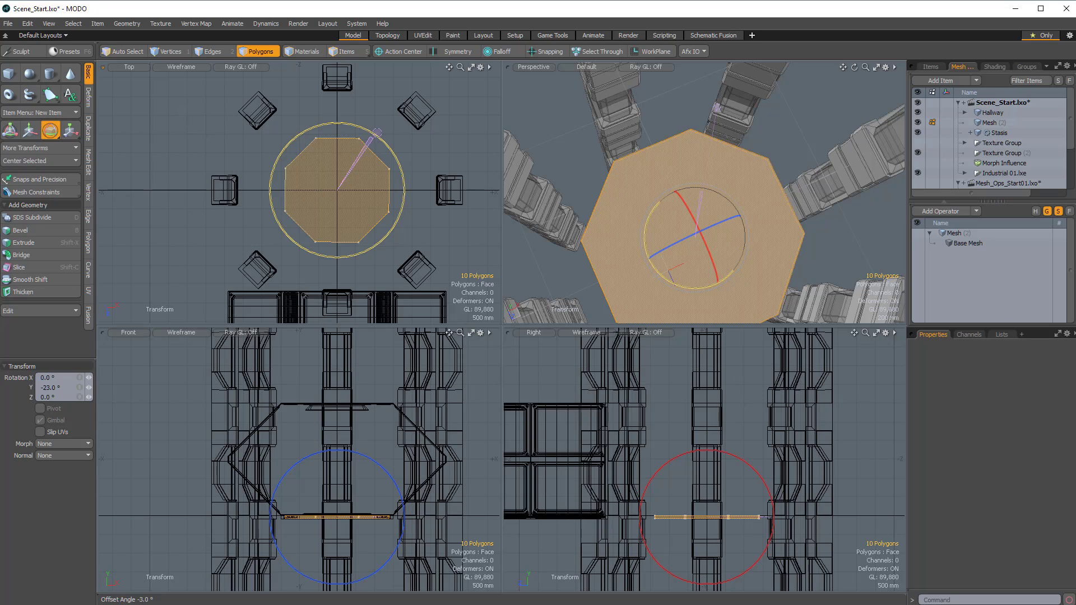
{"action": "left_click_drag", "start_coordinate": [376, 132], "coordinate": [376, 132]}
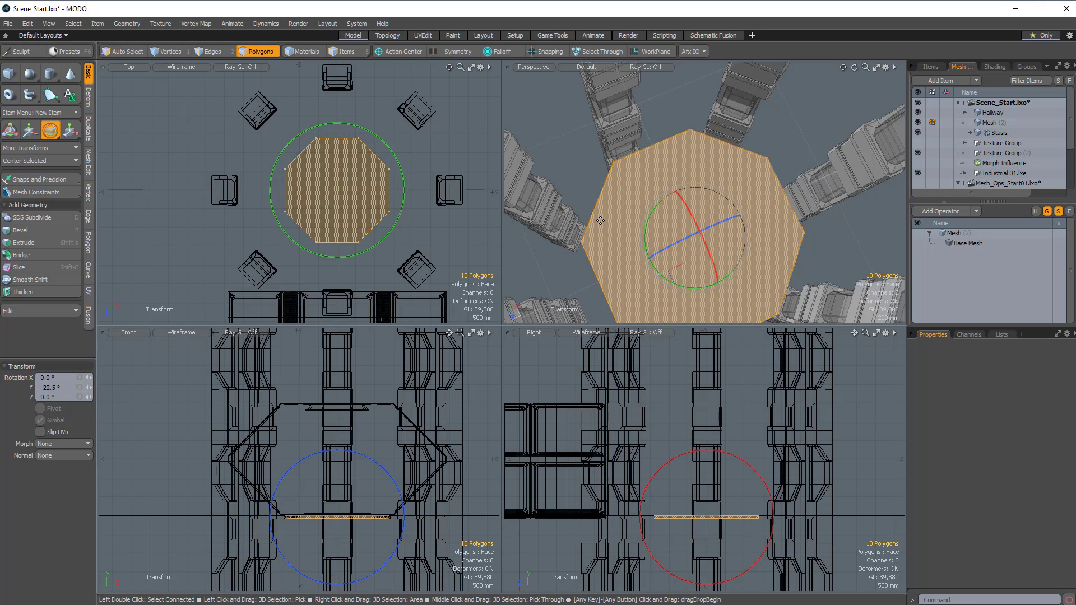
{"action": "left_click_drag", "start_coordinate": [698, 224], "coordinate": [658, 237], "text": "alt"}
{"action": "key", "text": "space"}
{"action": "key", "text": "3"}
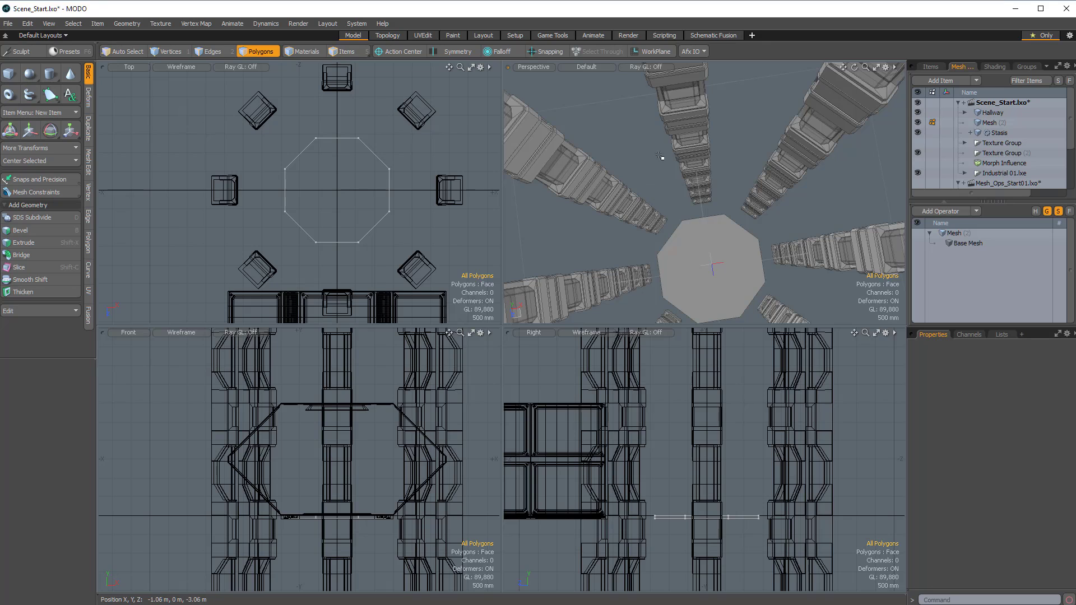
{"action": "left_click", "coordinate": [683, 231]}
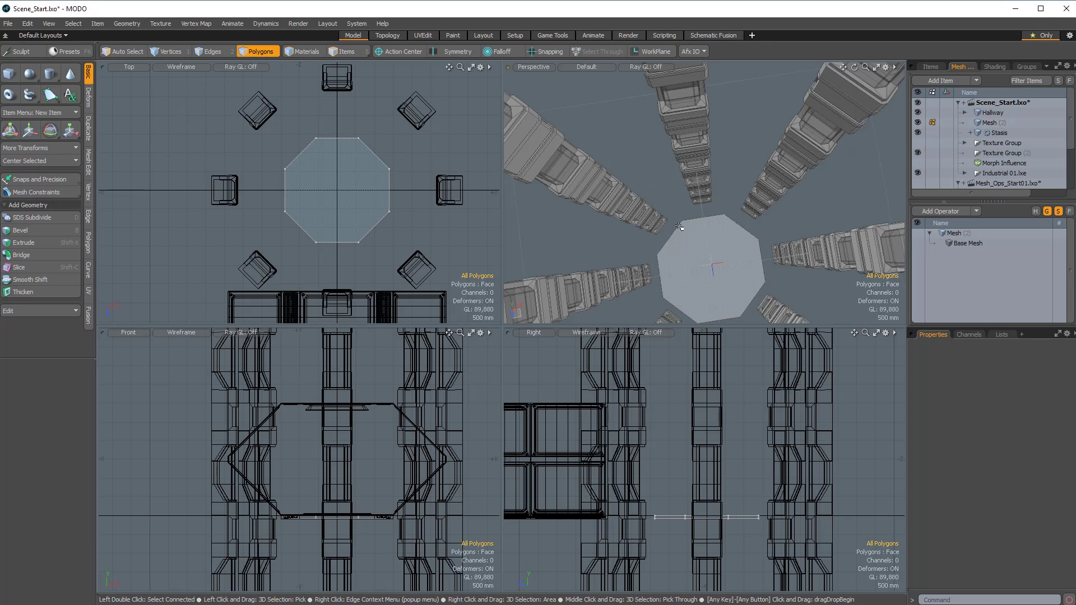
{"action": "left_click", "coordinate": [693, 202]}
{"action": "left_click_drag", "start_coordinate": [690, 174], "coordinate": [666, 152], "text": "alt"}
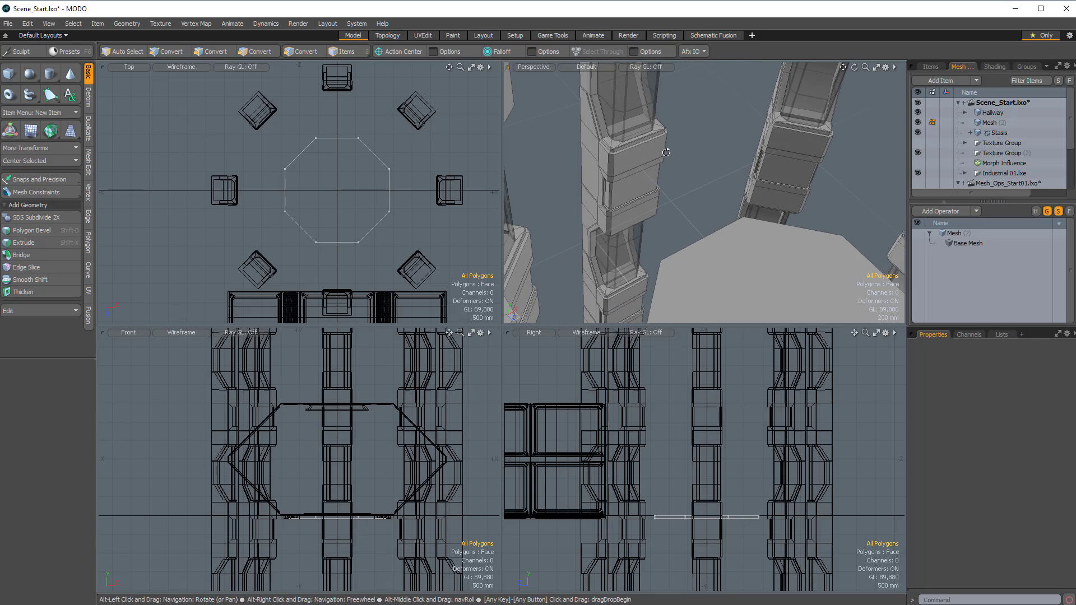
{"action": "left_click_drag", "start_coordinate": [740, 244], "coordinate": [772, 217], "text": "alt"}
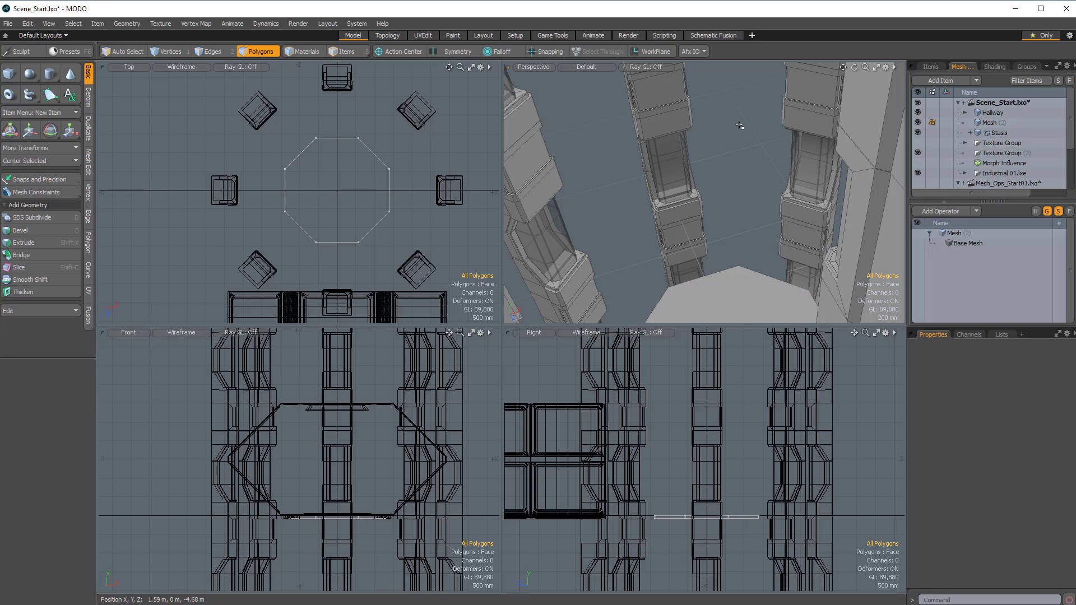
{"action": "left_click_drag", "start_coordinate": [687, 311], "coordinate": [672, 222], "text": "alt"}
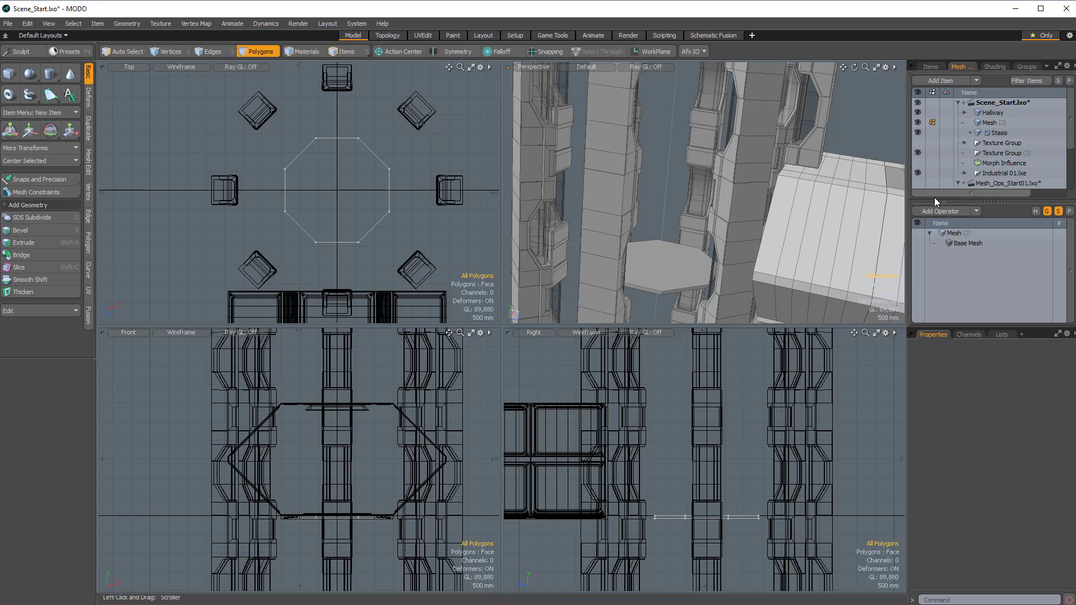
Select the Stasis mesh and make its Base Mesh active for editing beneath the procedural operations.
{"action": "left_click", "coordinate": [1000, 135]}
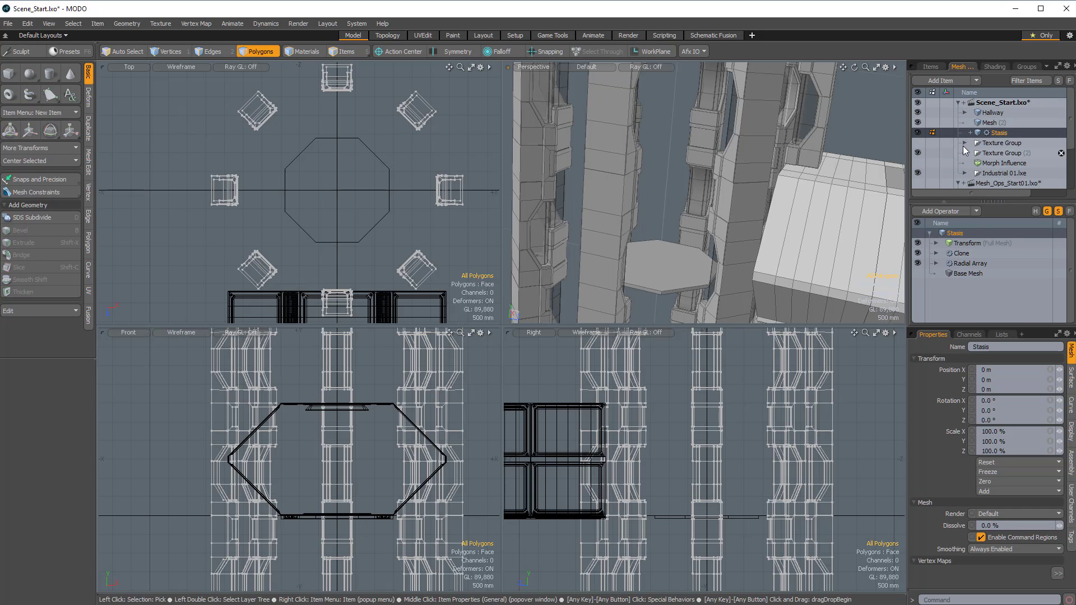
{"action": "left_click_drag", "start_coordinate": [639, 236], "coordinate": [612, 192], "text": "alt"}
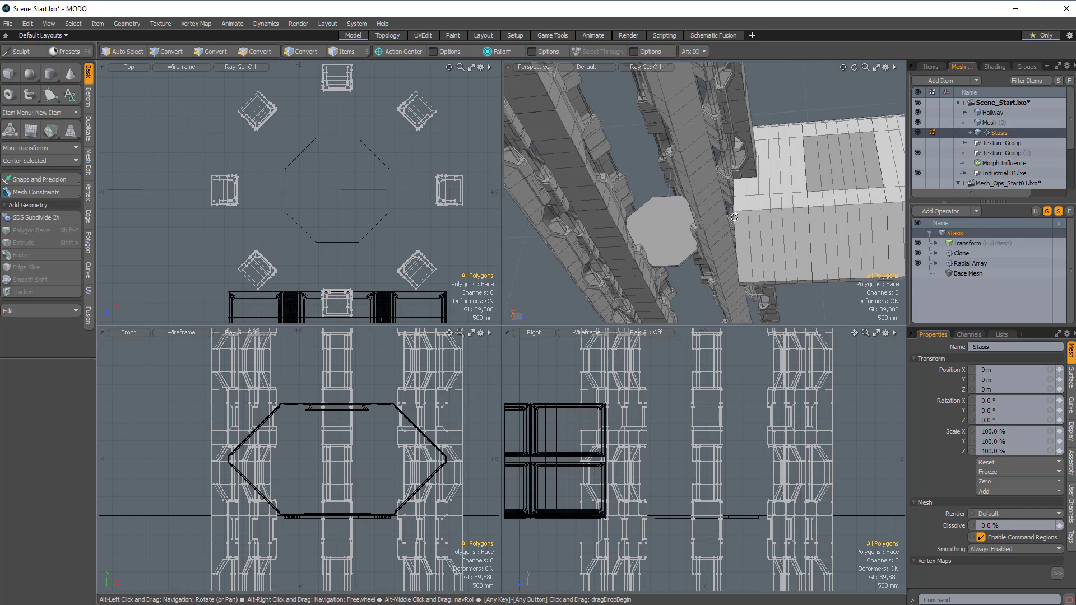
{"action": "left_click", "coordinate": [971, 273]}
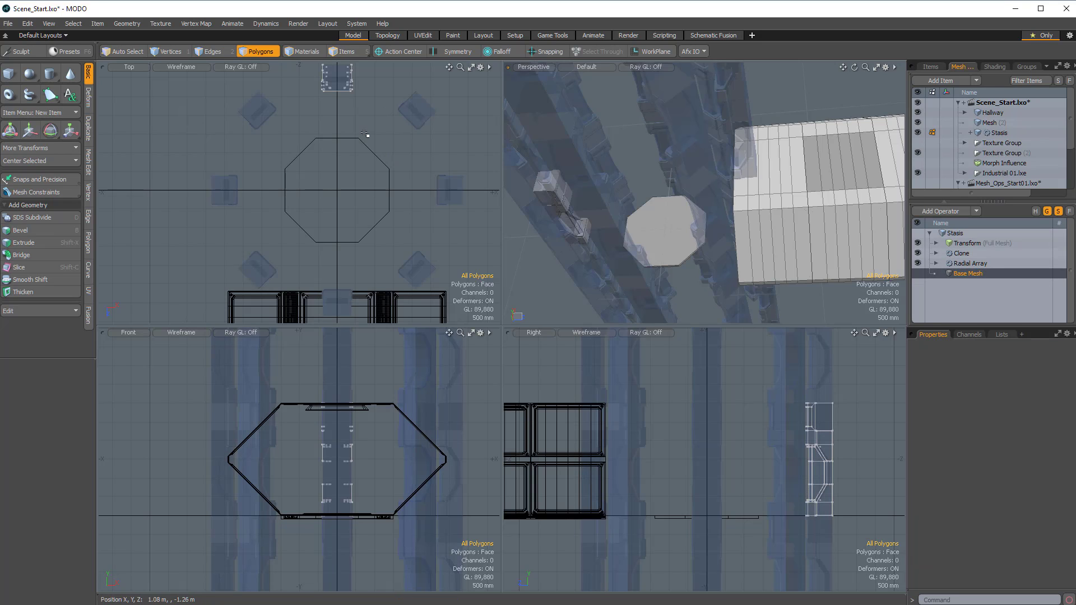
Draw a flat cube, about 1.07 m wide and 1.15 m deep, between the original Stasis chamber and the octagonal platform.
{"action": "left_click", "coordinate": [17, 74]}
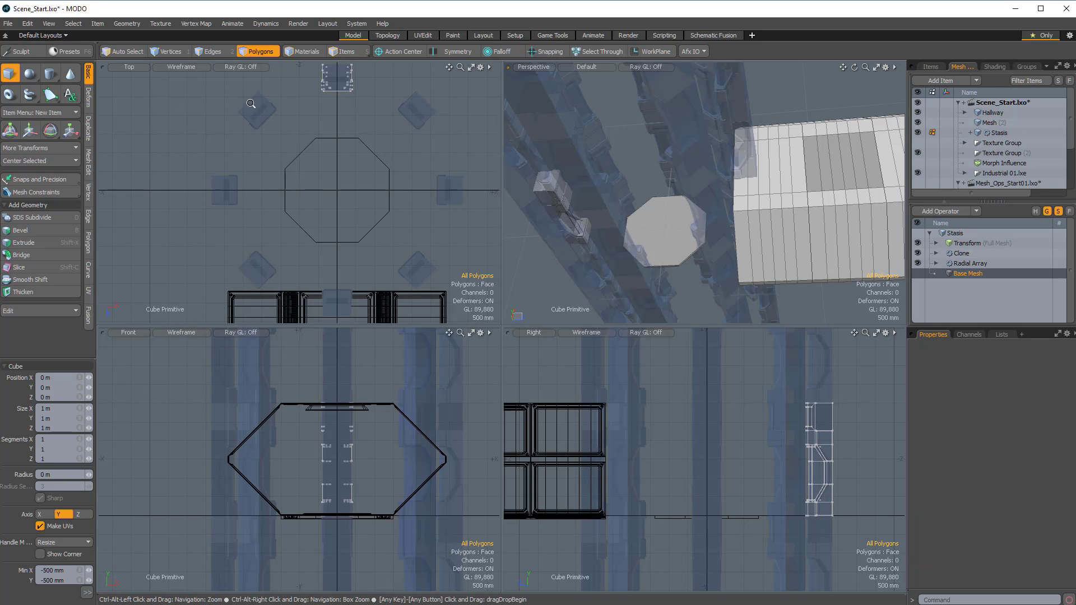
{"action": "scroll", "coordinate": [370, 140], "scroll_direction": "up", "scroll_amount": 5}
{"action": "left_click_drag", "start_coordinate": [394, 168], "coordinate": [394, 173], "text": "alt+shift"}
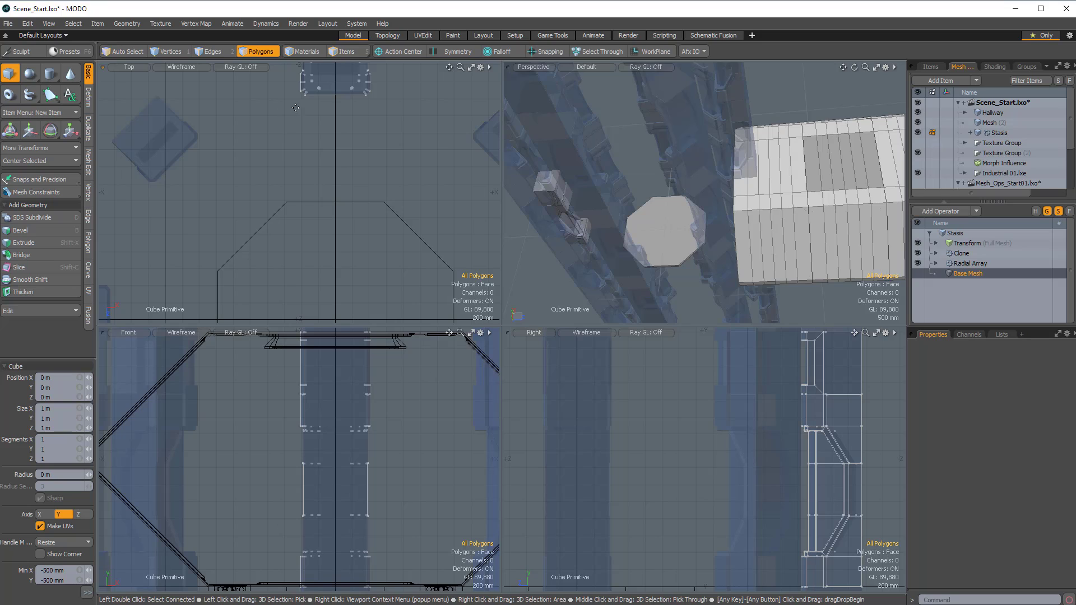
{"action": "left_click_drag", "start_coordinate": [295, 107], "coordinate": [380, 197]}
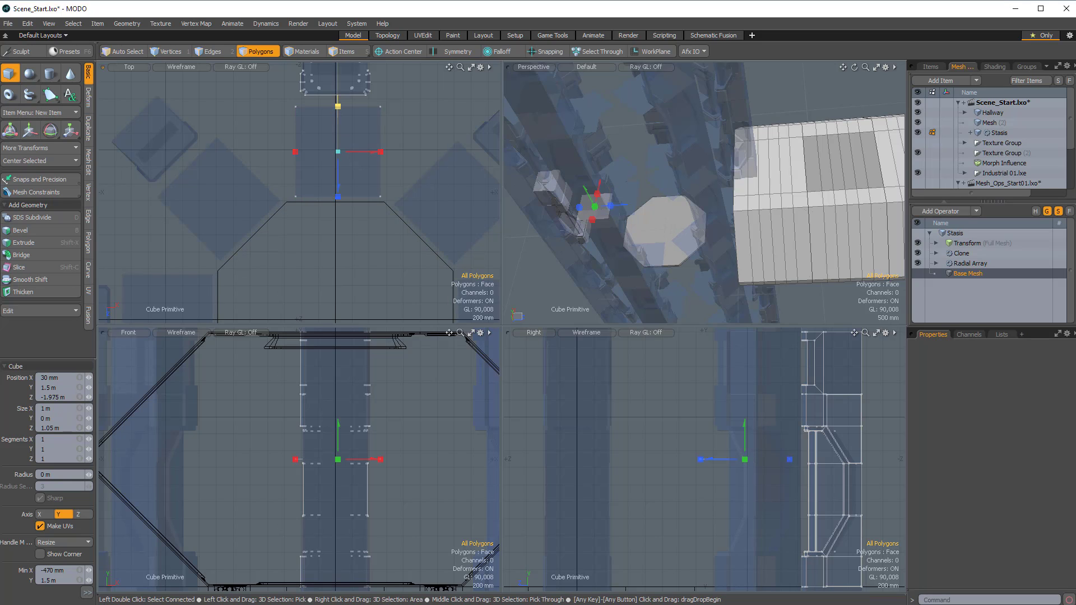
{"action": "left_click_drag", "start_coordinate": [338, 102], "coordinate": [338, 99]}
{"action": "left_click_drag", "start_coordinate": [295, 148], "coordinate": [289, 148]}
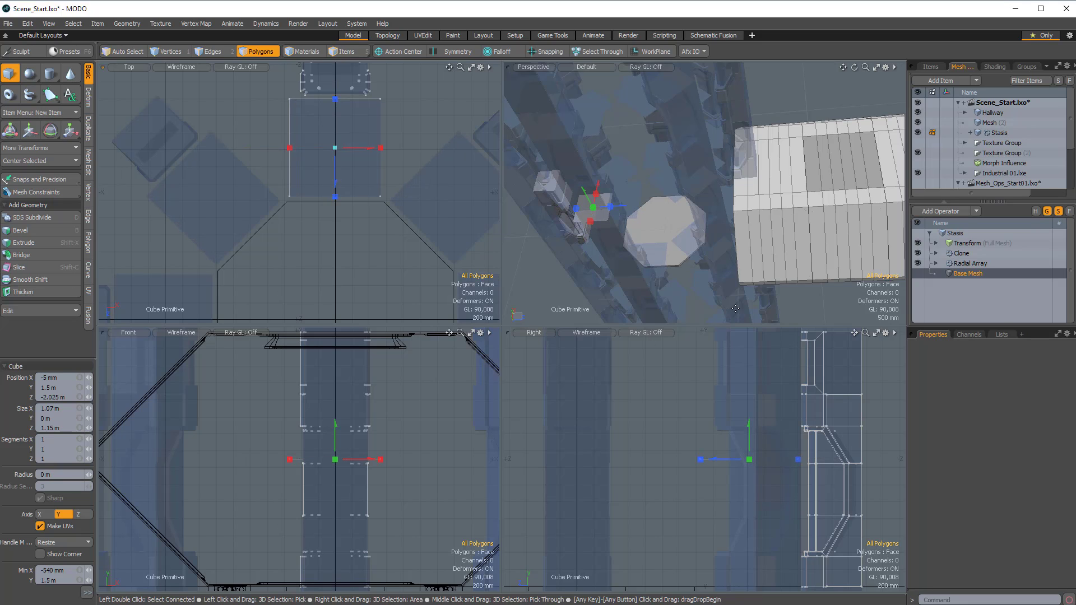
Set the flat cube's X and Y positions to 0 m.
{"action": "left_click", "coordinate": [61, 377]}
{"action": "type", "text": "0"}
{"action": "key", "text": "Tab"}
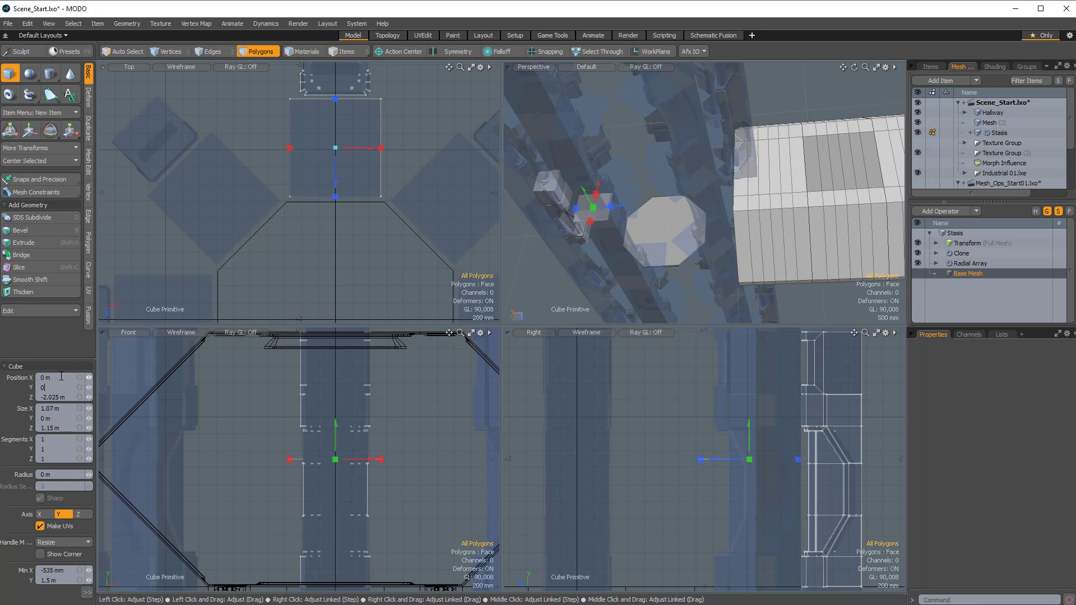
{"action": "type", "text": "0"}
{"action": "key", "text": "Tab"}
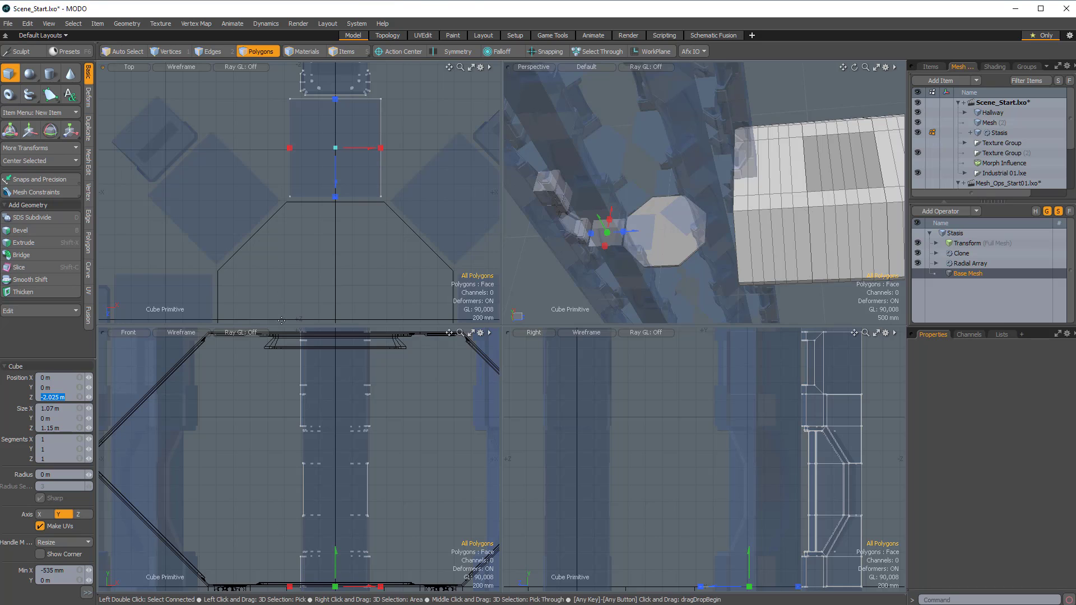
Thicken the flat cube downward to a height of 80 mm to match the octagonal platform.
{"action": "left_click_drag", "start_coordinate": [347, 485], "coordinate": [351, 390], "text": "alt+shift"}
{"action": "left_click_drag", "start_coordinate": [334, 507], "coordinate": [398, 509], "text": "ctrl+alt"}
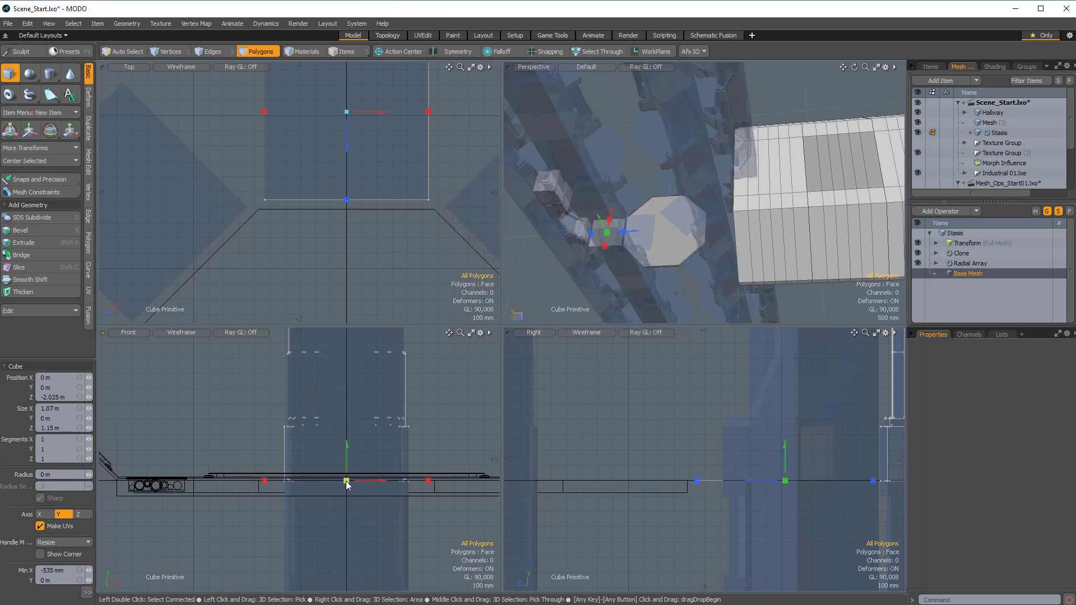
{"action": "left_click_drag", "start_coordinate": [346, 481], "coordinate": [346, 489]}
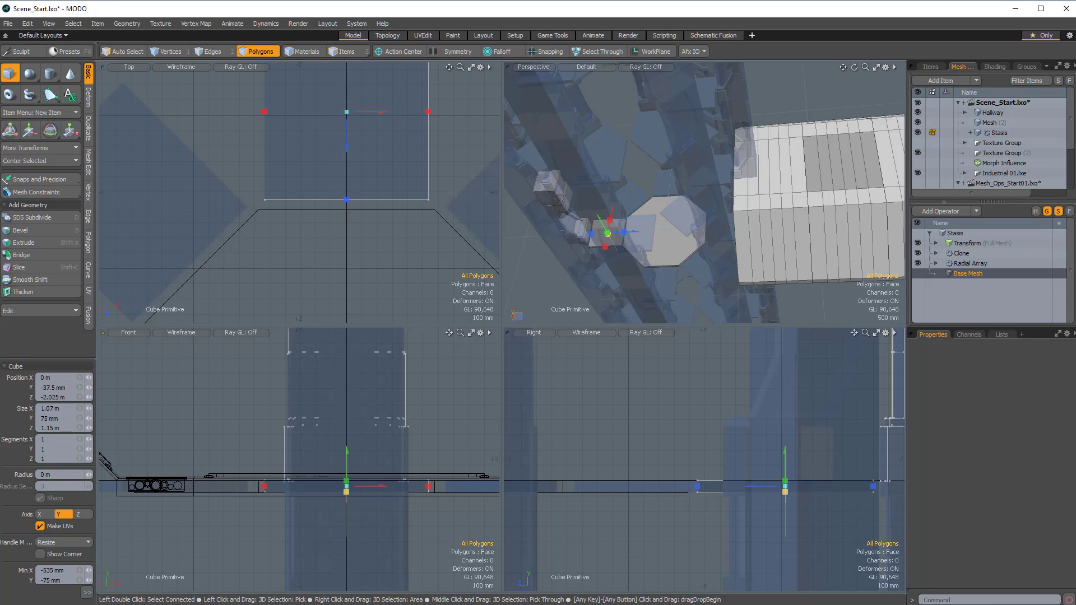
{"action": "left_click_drag", "start_coordinate": [346, 490], "coordinate": [347, 491]}
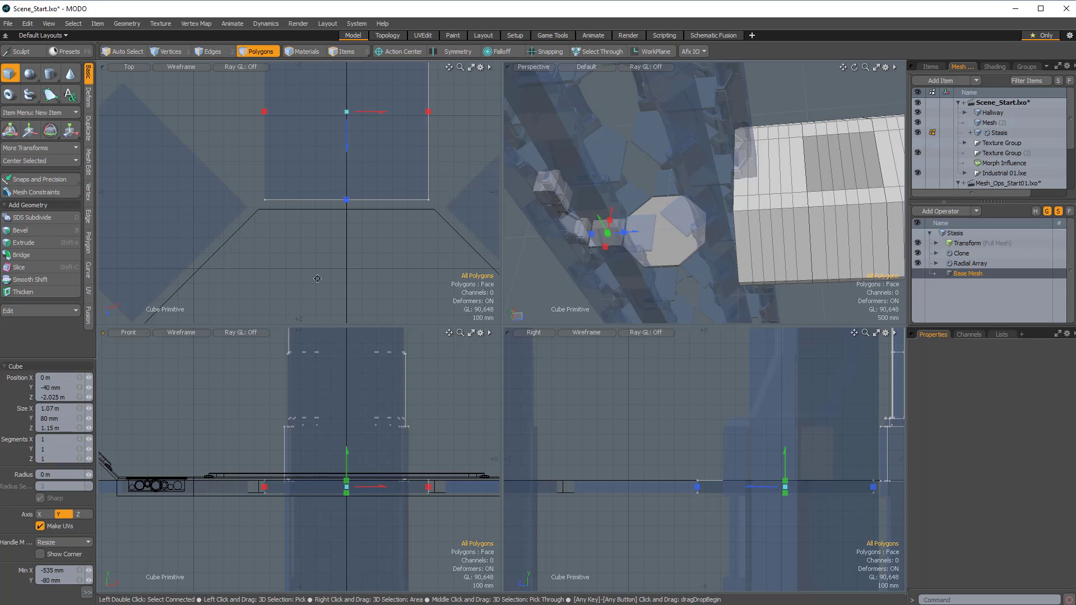
Bevel the four vertical corner edges of the walkway slab by about 81 mm with a round level of 0.
{"action": "left_click_drag", "start_coordinate": [386, 137], "coordinate": [378, 217], "text": "alt+shift"}
{"action": "key", "text": "space"}
{"action": "key", "text": "space"}
{"action": "key", "text": "space"}
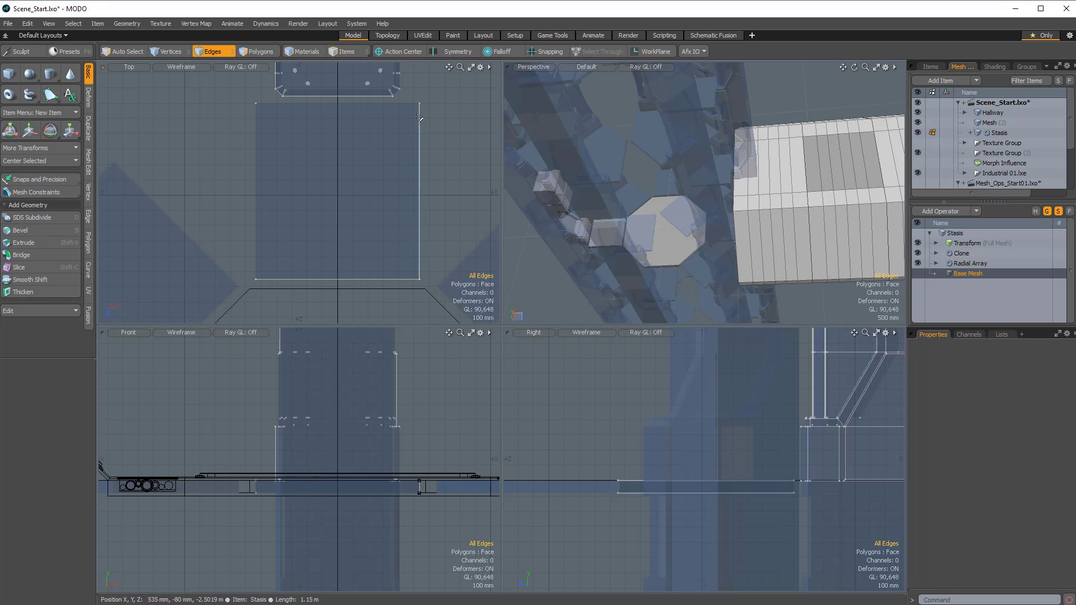
{"action": "left_click", "coordinate": [420, 104]}
{"action": "mouse_move", "coordinate": [412, 264]}
{"action": "right_mouse_down"}
{"action": "mouse_move", "coordinate": [435, 289]}
{"action": "mouse_move", "coordinate": [417, 292]}
{"action": "right_mouse_up"}
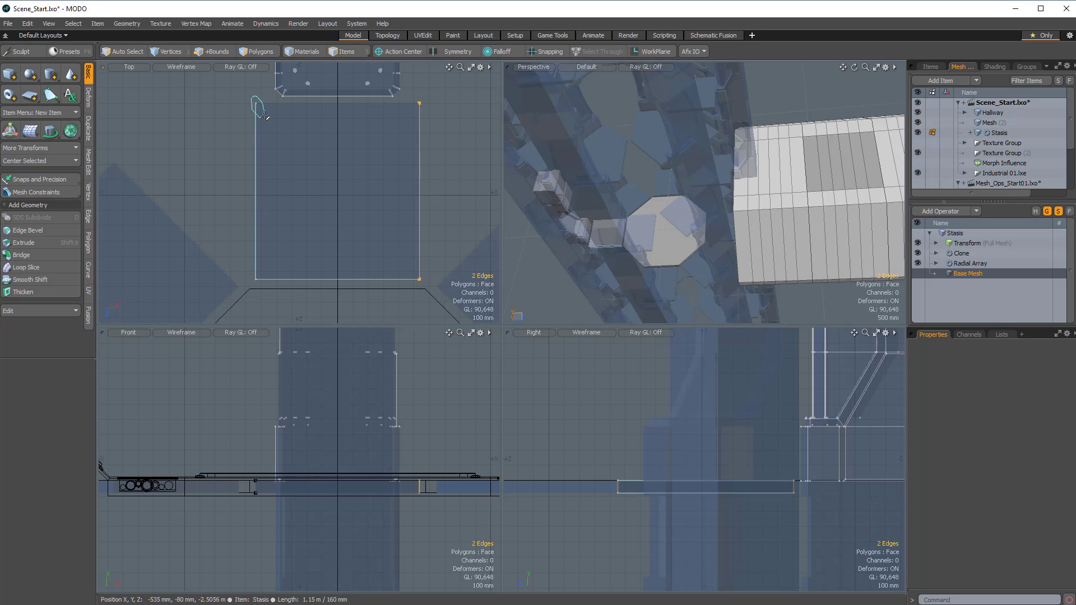
{"action": "right_click_drag", "start_coordinate": [264, 116], "coordinate": [265, 119], "text": "shift"}
{"action": "right_click_drag", "start_coordinate": [250, 273], "coordinate": [252, 274], "text": "shift"}
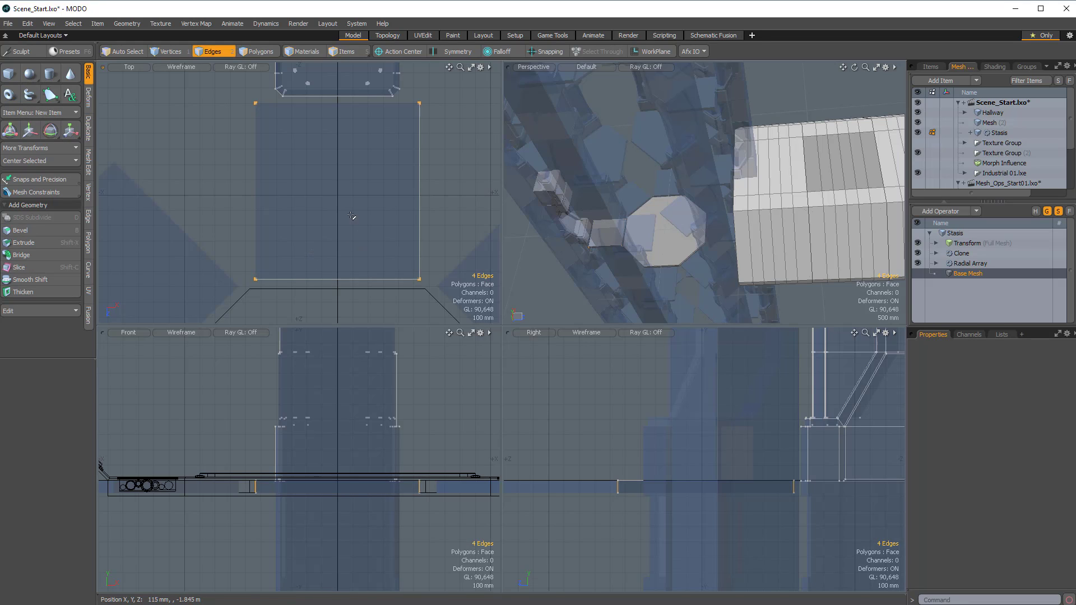
{"action": "key", "text": "b"}
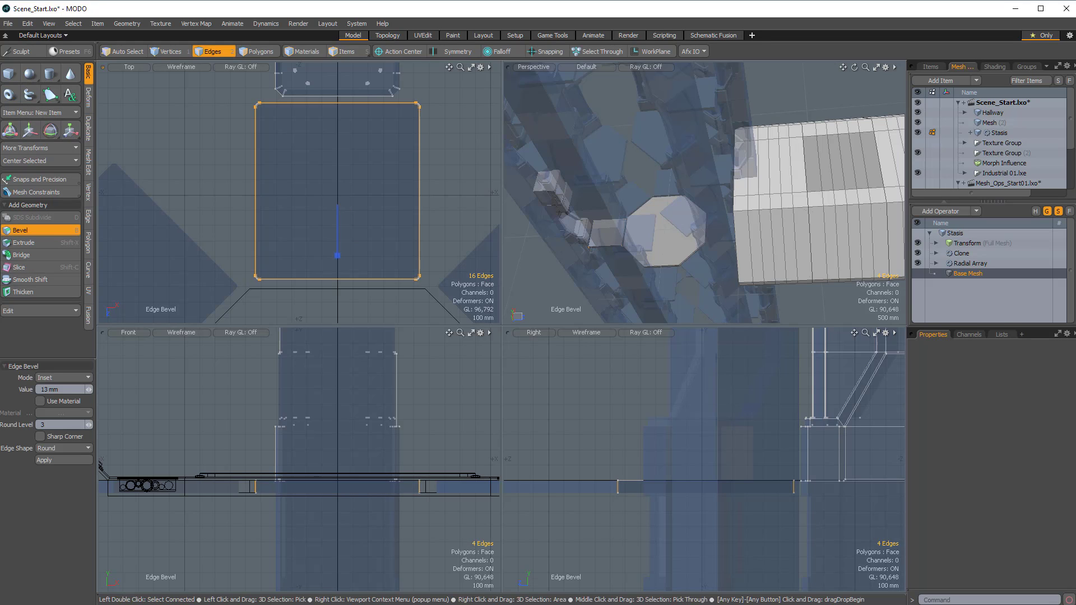
{"action": "left_click_drag", "start_coordinate": [258, 269], "coordinate": [267, 269]}
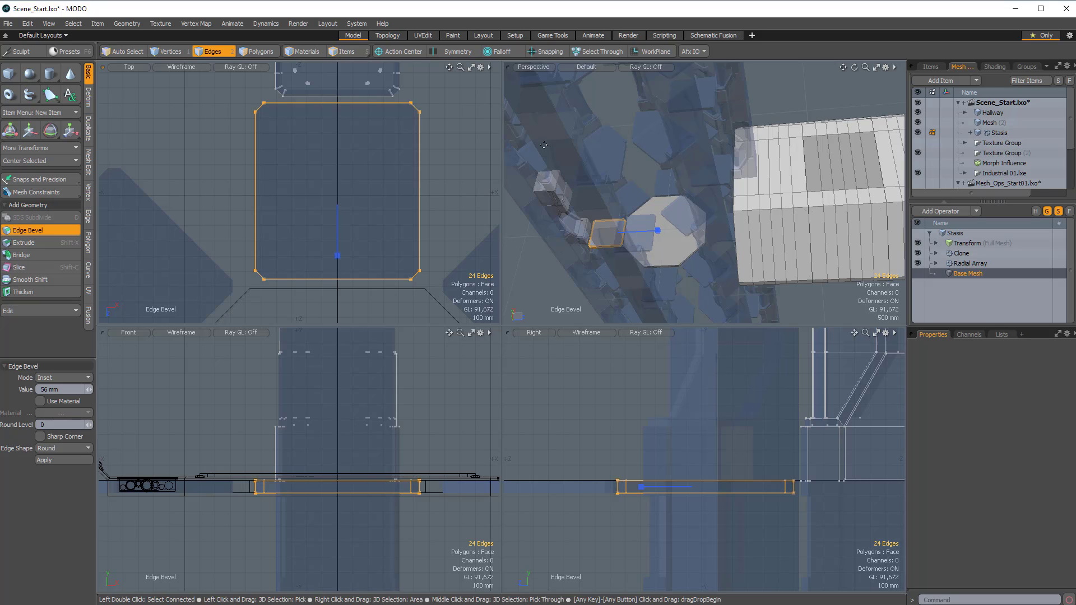
{"action": "left_click_drag", "start_coordinate": [337, 256], "coordinate": [336, 261]}
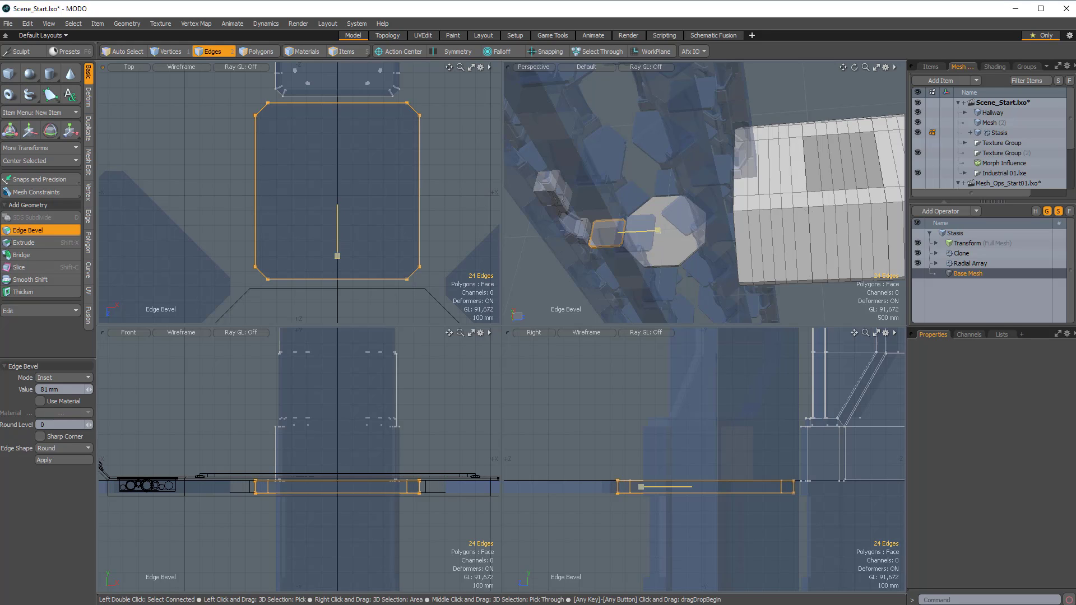
{"action": "key", "text": "space"}
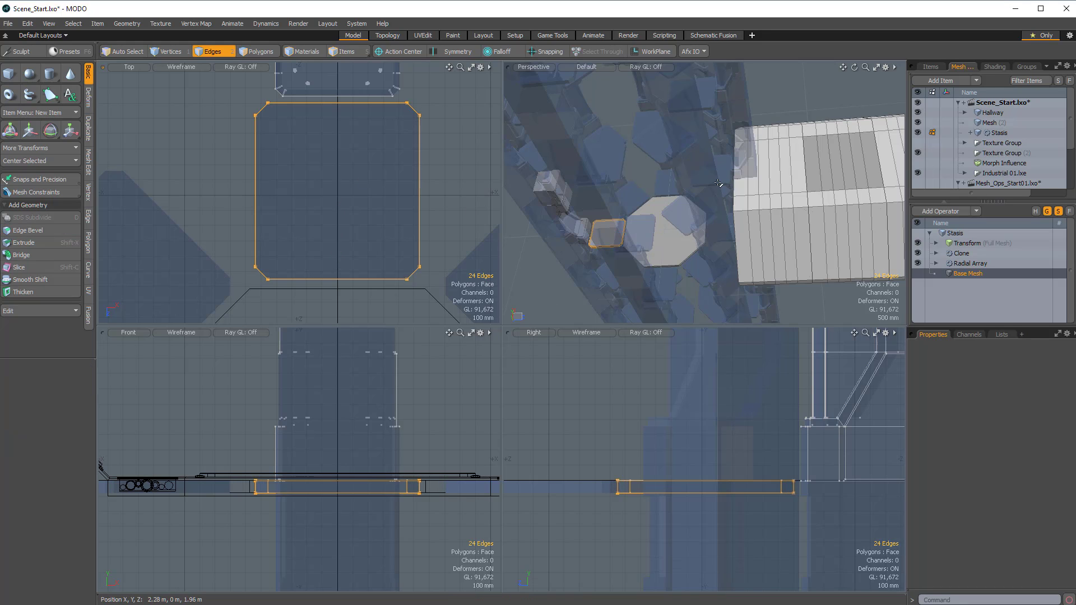
Inset the walkway slab's top face by about 45 mm with Polygon Bevel and sink the inner face 10 mm.
{"action": "left_click_drag", "start_coordinate": [685, 223], "coordinate": [738, 249], "text": "alt"}
{"action": "left_click_drag", "start_coordinate": [739, 249], "coordinate": [546, 230], "text": "alt"}
{"action": "key", "text": "3"}
{"action": "left_click", "coordinate": [583, 209]}
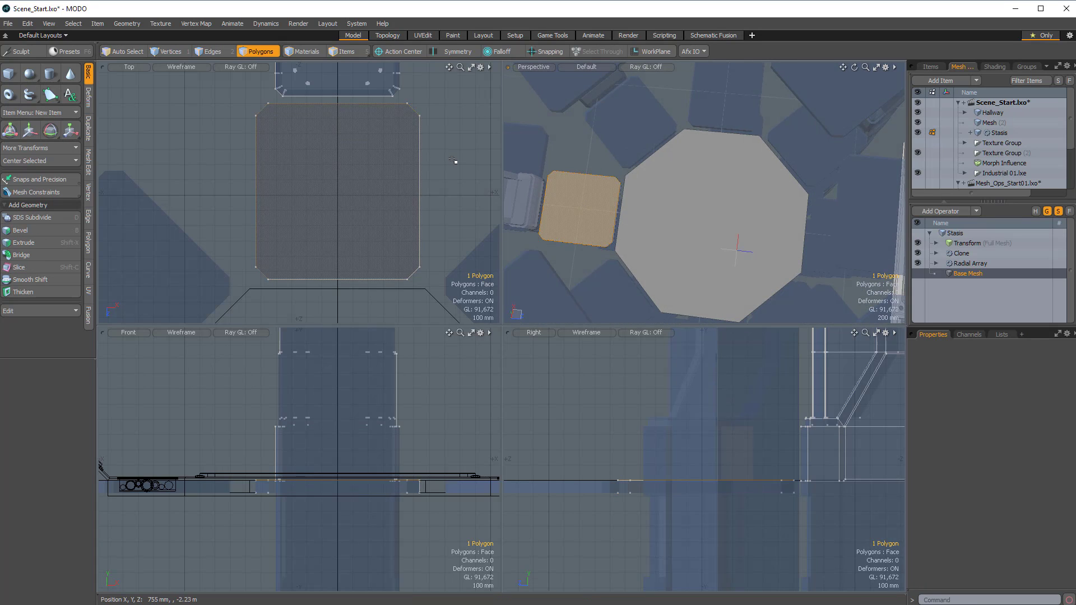
{"action": "key", "text": "shift+b"}
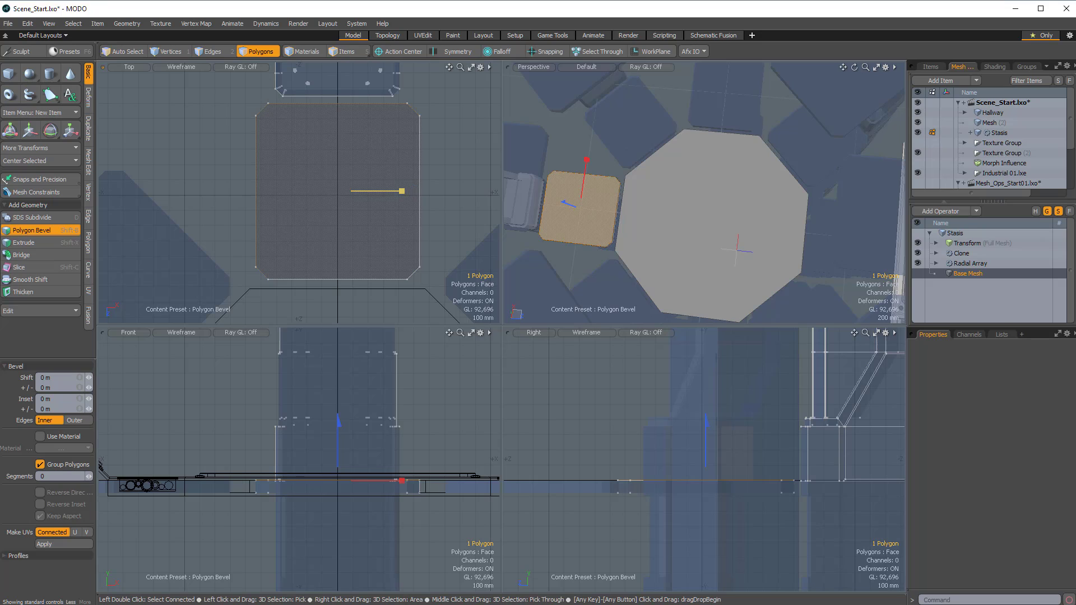
{"action": "left_click_drag", "start_coordinate": [401, 191], "coordinate": [398, 191]}
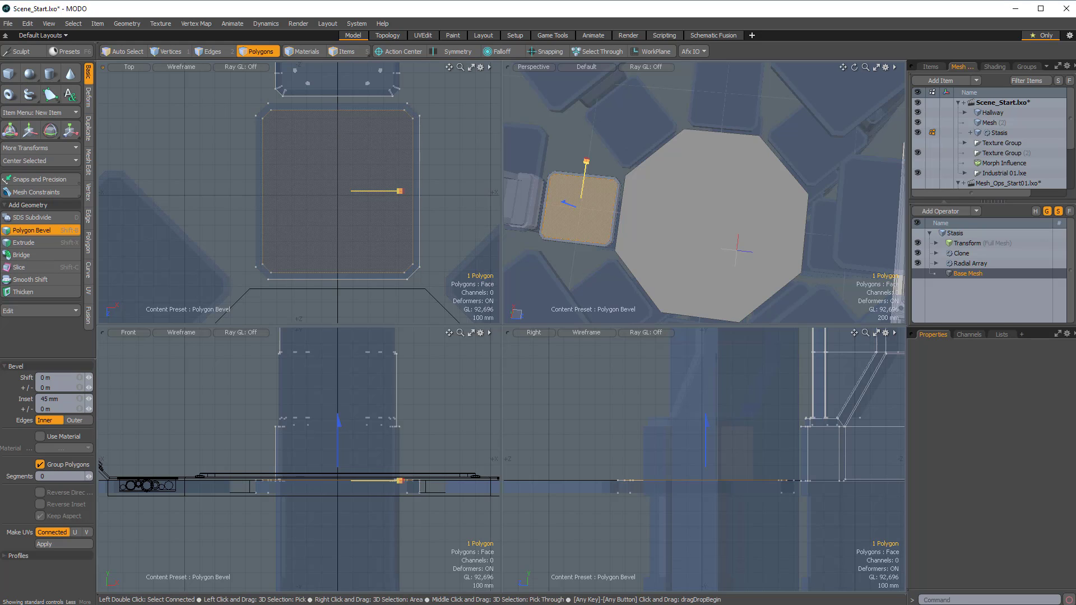
{"action": "key", "text": "shift"}
{"action": "left_click", "coordinate": [465, 169], "text": "shift"}
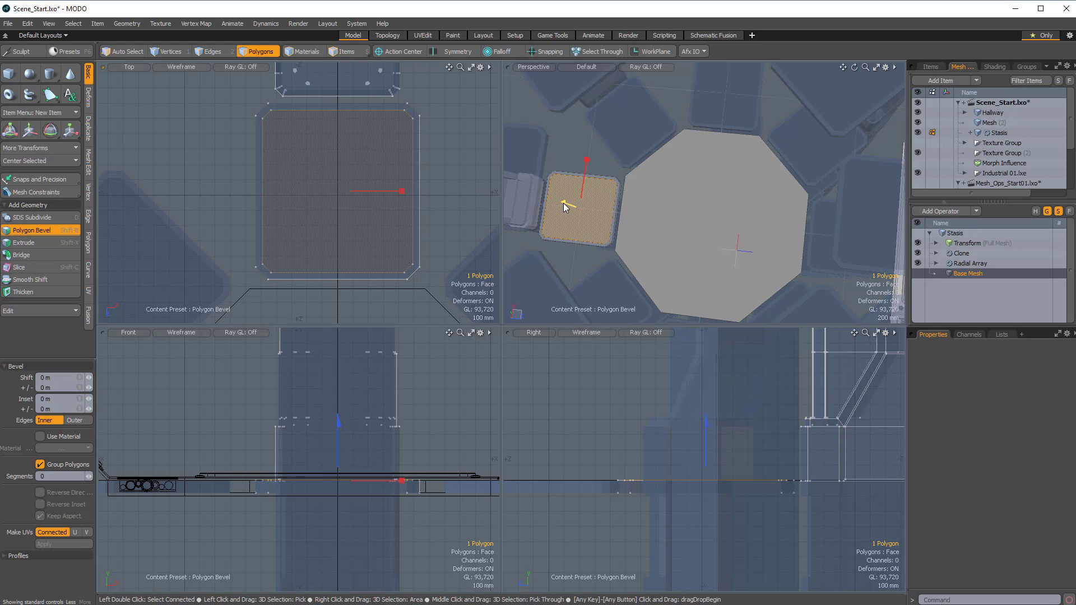
{"action": "left_click_drag", "start_coordinate": [564, 202], "coordinate": [566, 203]}
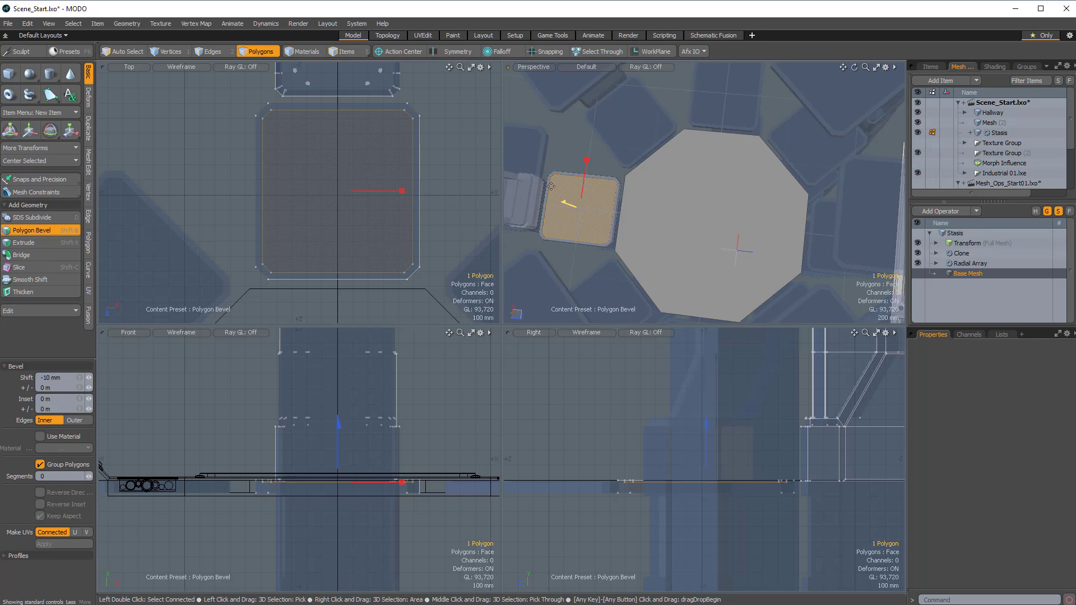
{"action": "key", "text": "space"}
{"action": "left_click", "coordinate": [583, 163]}
Draw a box about 870 mm wide, 240 mm high and 345 mm deep above the chamber end of the walkway slab.
{"action": "left_click_drag", "start_coordinate": [583, 163], "coordinate": [674, 172], "text": "alt"}
{"action": "left_click_drag", "start_coordinate": [674, 173], "coordinate": [653, 239], "text": "alt+shift"}
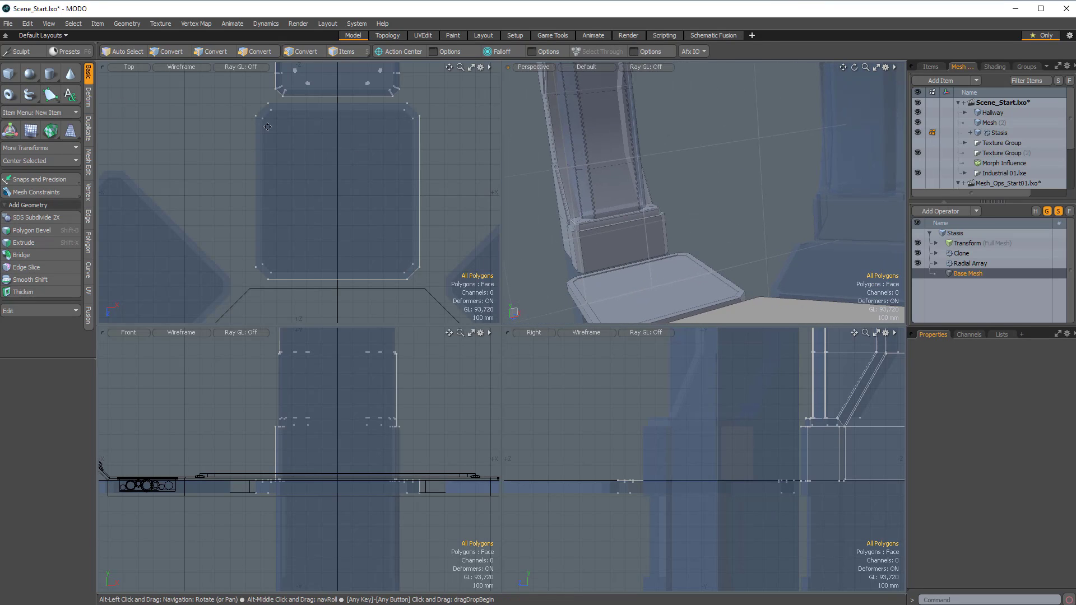
{"action": "left_click", "coordinate": [11, 74]}
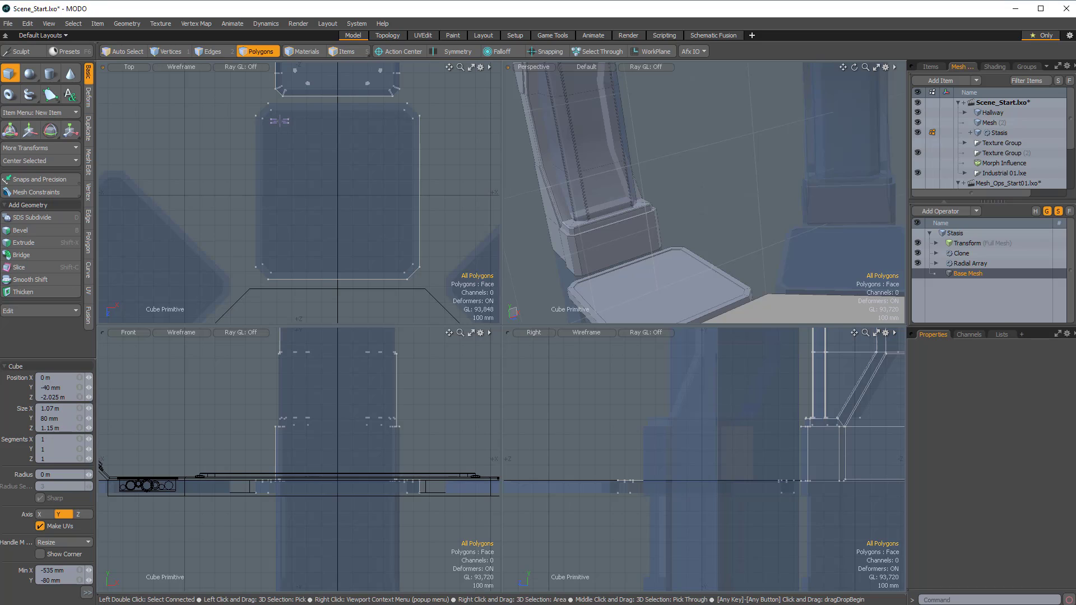
{"action": "left_click_drag", "start_coordinate": [298, 125], "coordinate": [410, 149]}
{"action": "left_click_drag", "start_coordinate": [610, 261], "coordinate": [687, 244]}
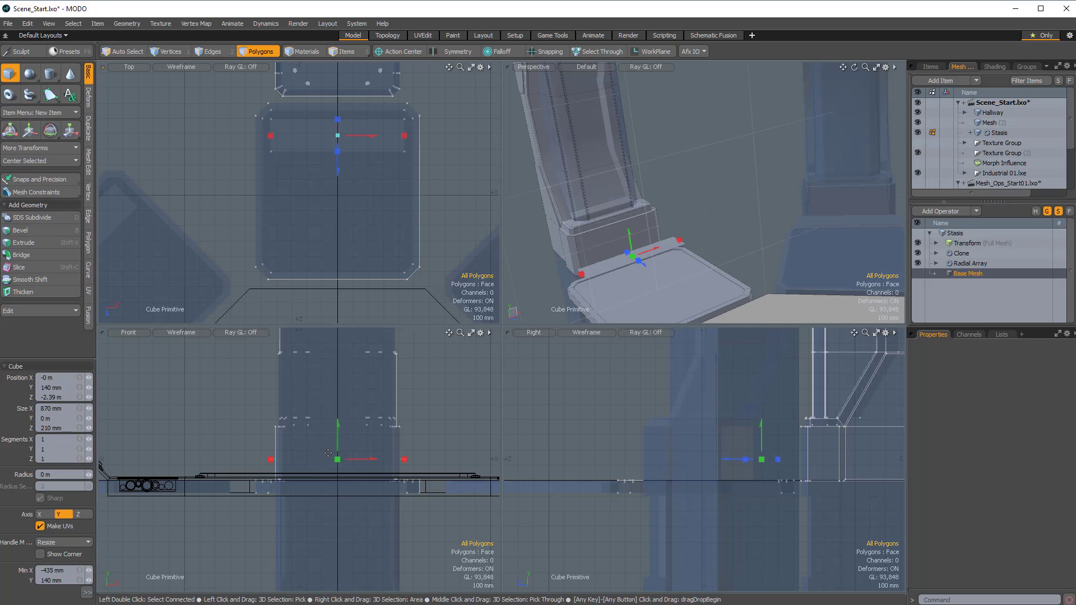
{"action": "left_click_drag", "start_coordinate": [340, 469], "coordinate": [337, 437]}
{"action": "left_click_drag", "start_coordinate": [622, 246], "coordinate": [631, 285], "text": "alt"}
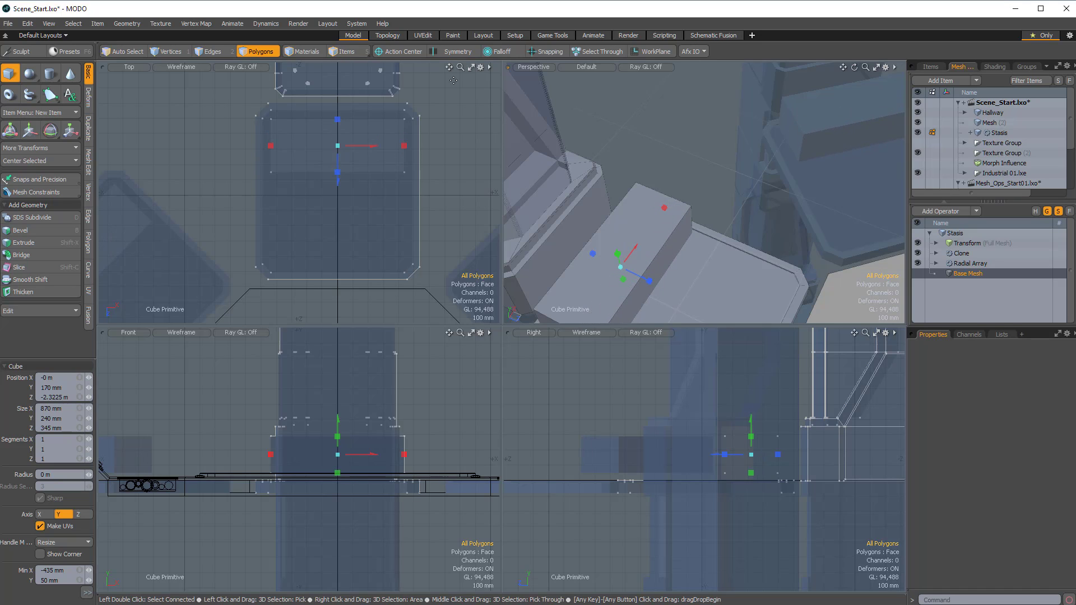
{"action": "key", "text": "q"}
Bevel the four vertical corner edges of the new box above the walkway slab.
{"action": "left_click_drag", "start_coordinate": [377, 137], "coordinate": [427, 134], "text": "ctrl+alt"}
{"action": "key", "text": "2"}
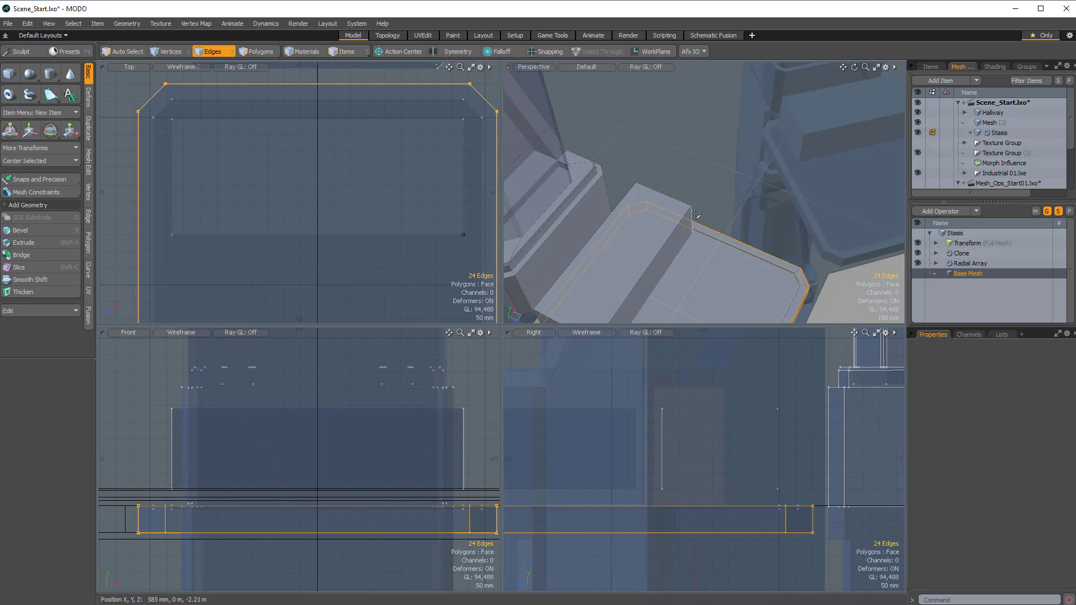
{"action": "left_click", "coordinate": [690, 224]}
{"action": "left_click_drag", "start_coordinate": [622, 199], "coordinate": [775, 260], "text": "alt"}
{"action": "left_click", "coordinate": [651, 175], "text": "shift"}
{"action": "left_click", "coordinate": [698, 246], "text": "shift"}
{"action": "left_click", "coordinate": [772, 272], "text": "shift"}
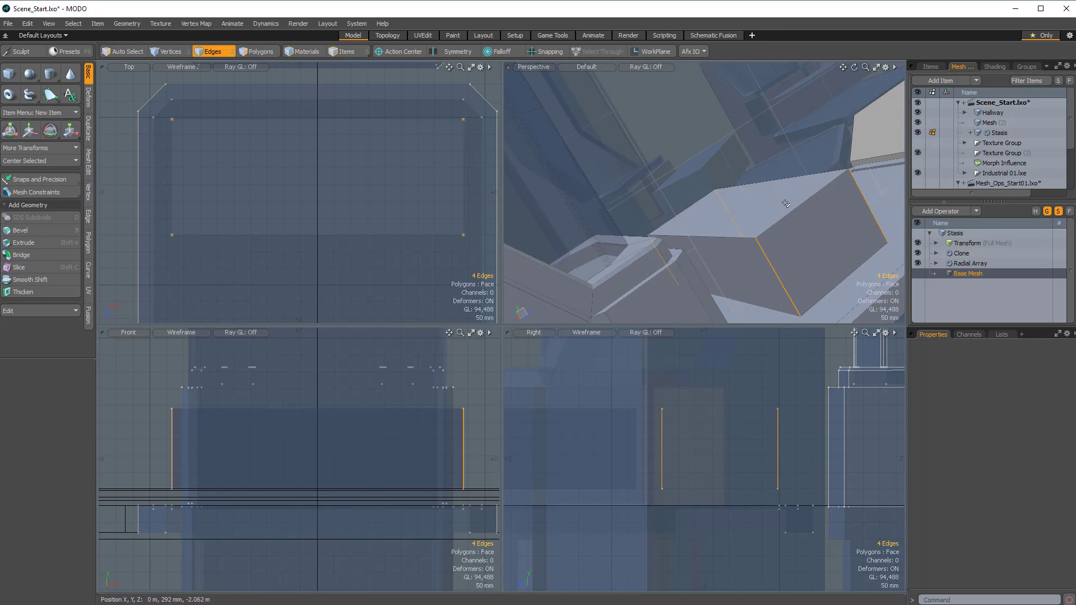
{"action": "key", "text": "b"}
{"action": "left_click_drag", "start_coordinate": [785, 211], "coordinate": [707, 213]}
{"action": "key", "text": "space"}
Raise the box's bottom face to make the block thinner and lift it clear of the walkway.
{"action": "key", "text": "3"}
{"action": "left_click", "coordinate": [667, 235]}
{"action": "key", "text": "w"}
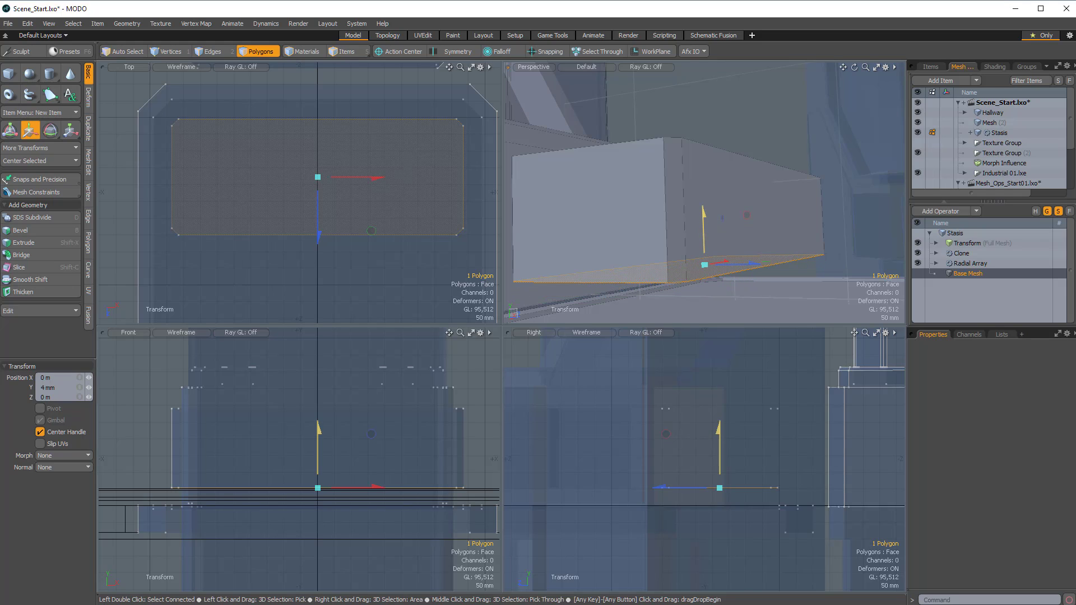
{"action": "left_click_drag", "start_coordinate": [704, 215], "coordinate": [704, 177]}
{"action": "left_click_drag", "start_coordinate": [744, 124], "coordinate": [685, 197], "text": "alt"}
{"action": "key", "text": "space"}
Lower the box's top face to flatten the block into a thin step in front of the Stasis chamber.
{"action": "left_click", "coordinate": [685, 197]}
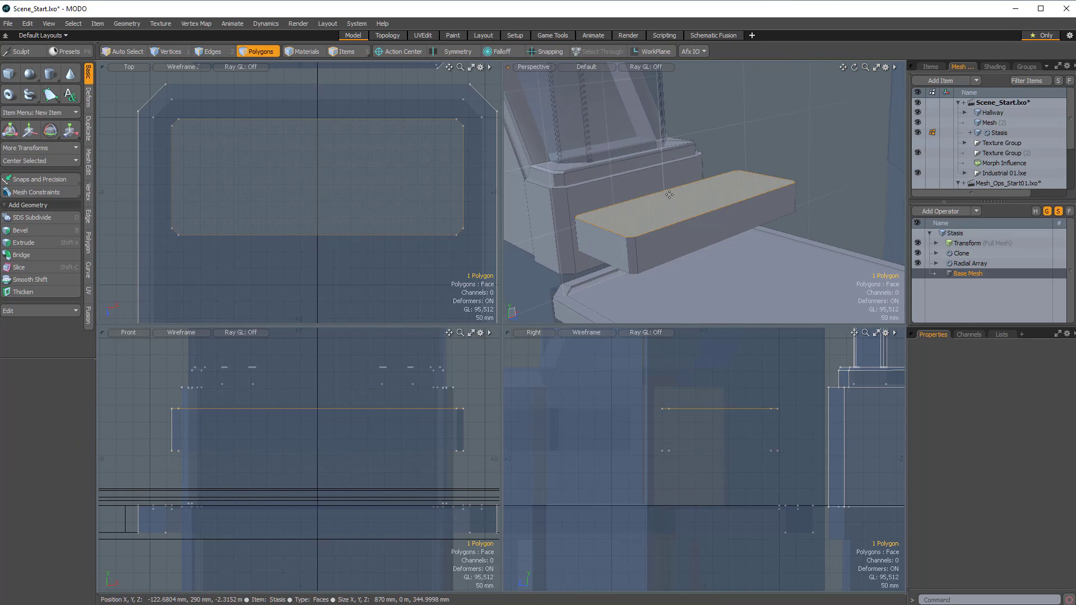
{"action": "key", "text": "w"}
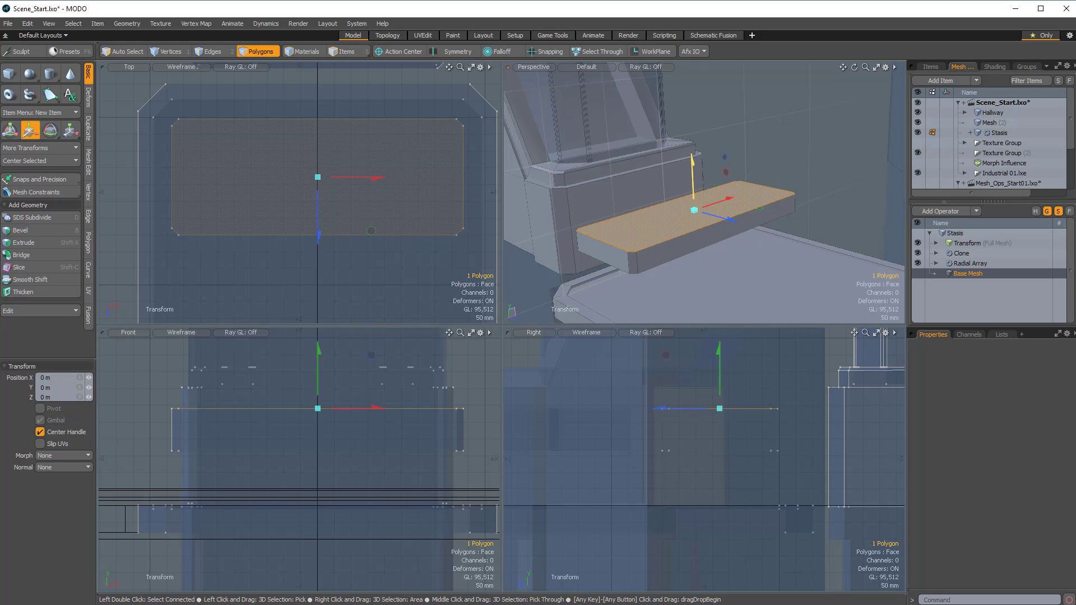
{"action": "left_click_drag", "start_coordinate": [693, 179], "coordinate": [693, 192]}
{"action": "key", "text": "space"}
{"action": "left_click", "coordinate": [813, 207]}
Switch to the Layout workspace, hide Hallway and Mesh, turn off the Clone and Radial Array operations, and show only the single Stasis mesh.
{"action": "left_click_drag", "start_coordinate": [813, 207], "coordinate": [682, 222], "text": "alt"}
{"action": "left_click_drag", "start_coordinate": [781, 248], "coordinate": [676, 244], "text": "alt"}
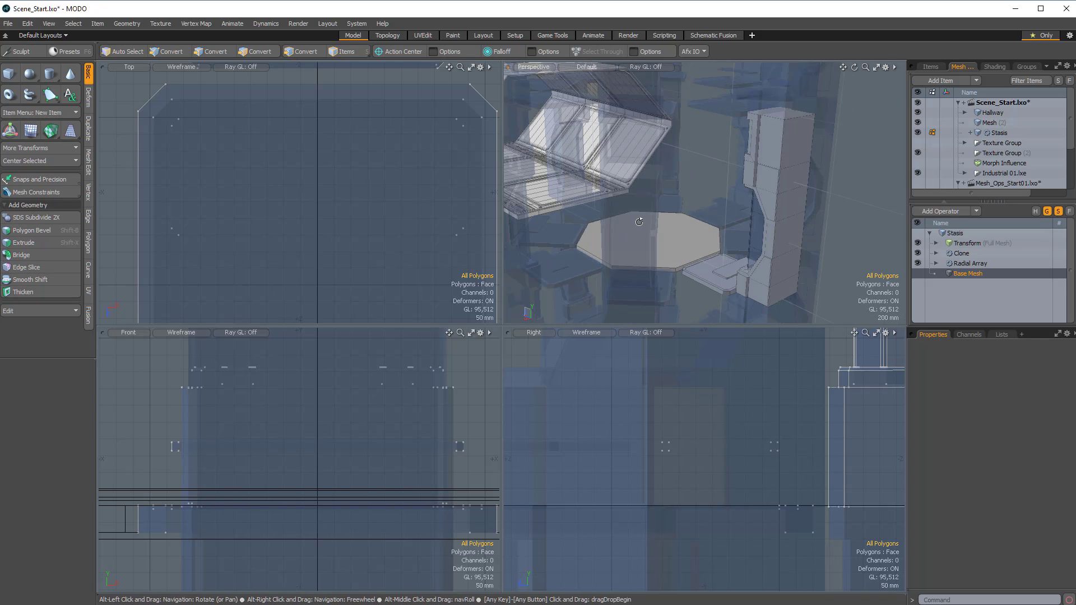
{"action": "left_click_drag", "start_coordinate": [639, 222], "coordinate": [741, 284], "text": "alt"}
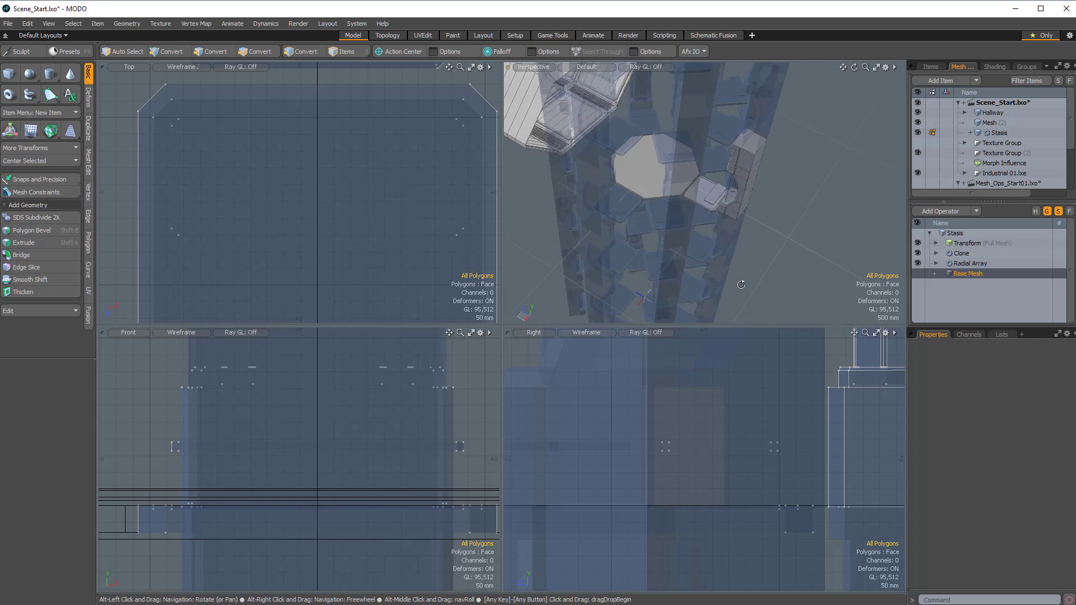
{"action": "key", "text": "3"}
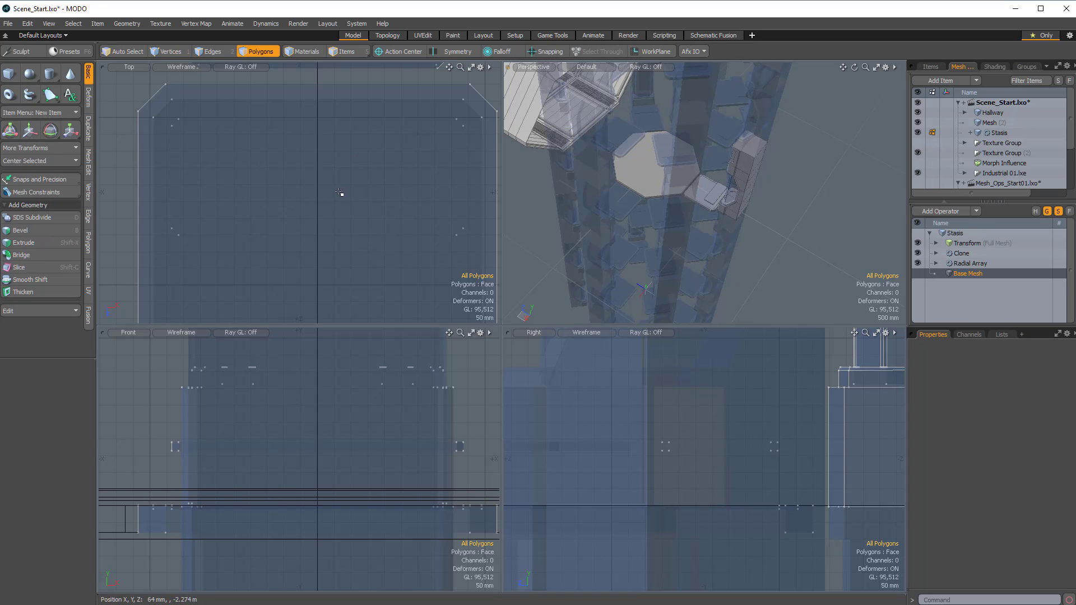
{"action": "left_click", "coordinate": [484, 36]}
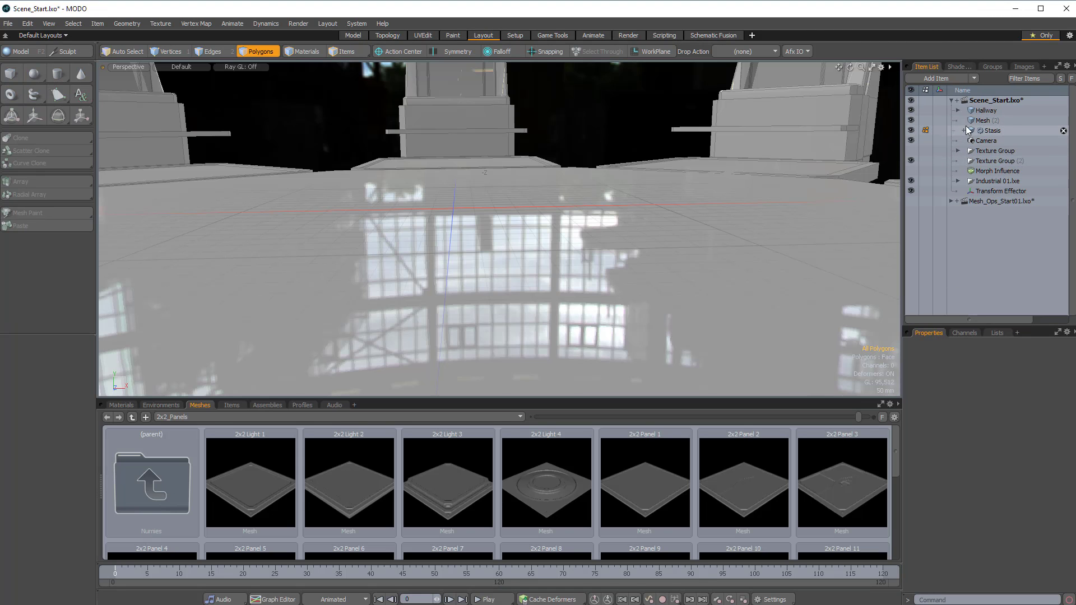
{"action": "left_click", "coordinate": [964, 130]}
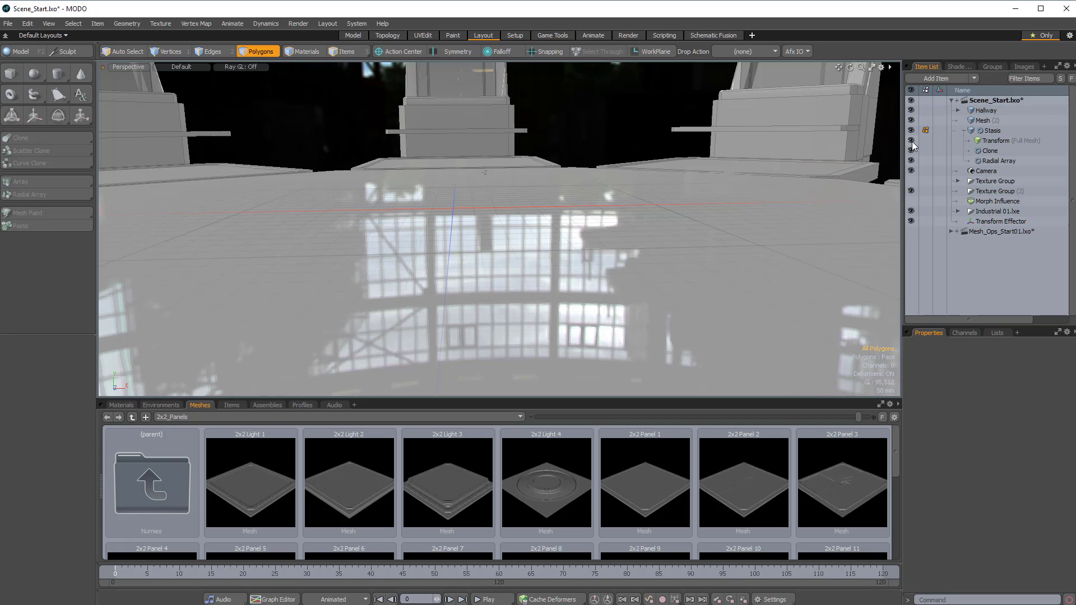
{"action": "left_click_drag", "start_coordinate": [911, 110], "coordinate": [911, 131]}
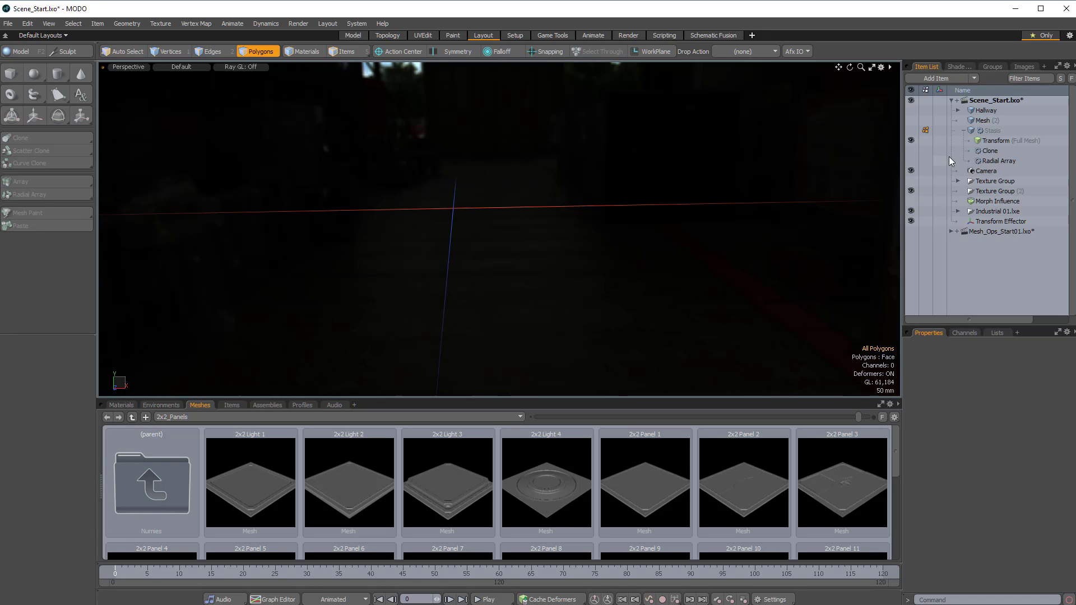
{"action": "left_click", "coordinate": [985, 130]}
{"action": "left_click", "coordinate": [916, 130]}
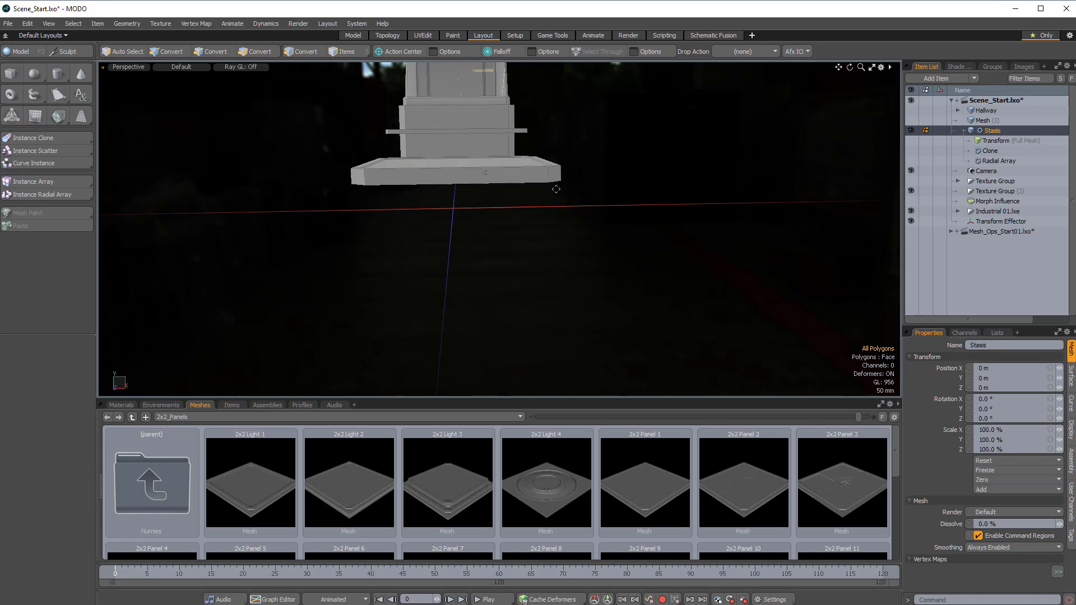
Add the 2x2 Panel 5 mesh preset from the 2x2_Panels folder to the scene.
{"action": "left_click_drag", "start_coordinate": [555, 190], "coordinate": [594, 291], "text": "ctrl+alt"}
{"action": "left_click_drag", "start_coordinate": [594, 291], "coordinate": [504, 367], "text": "ctrl+alt"}
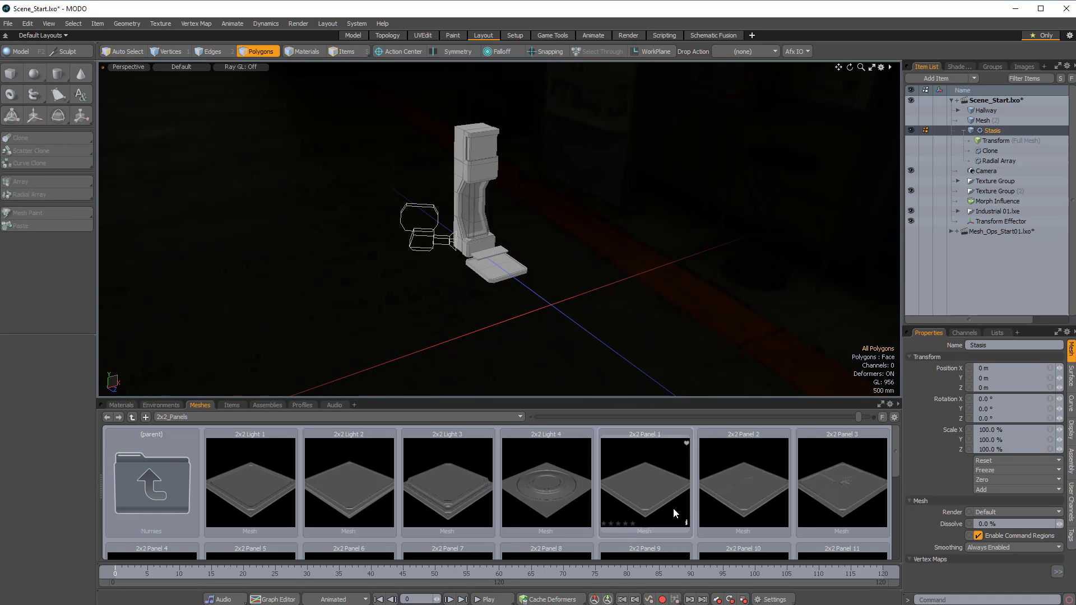
{"action": "scroll", "coordinate": [672, 507], "scroll_direction": "down", "scroll_amount": 1}
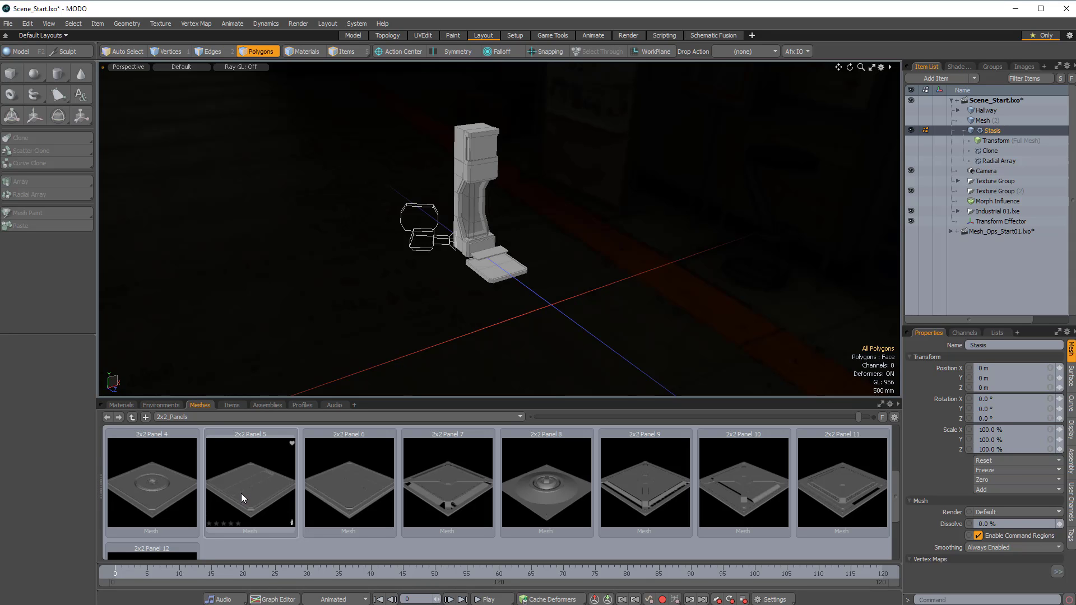
{"action": "left_click_drag", "start_coordinate": [241, 493], "coordinate": [576, 200]}
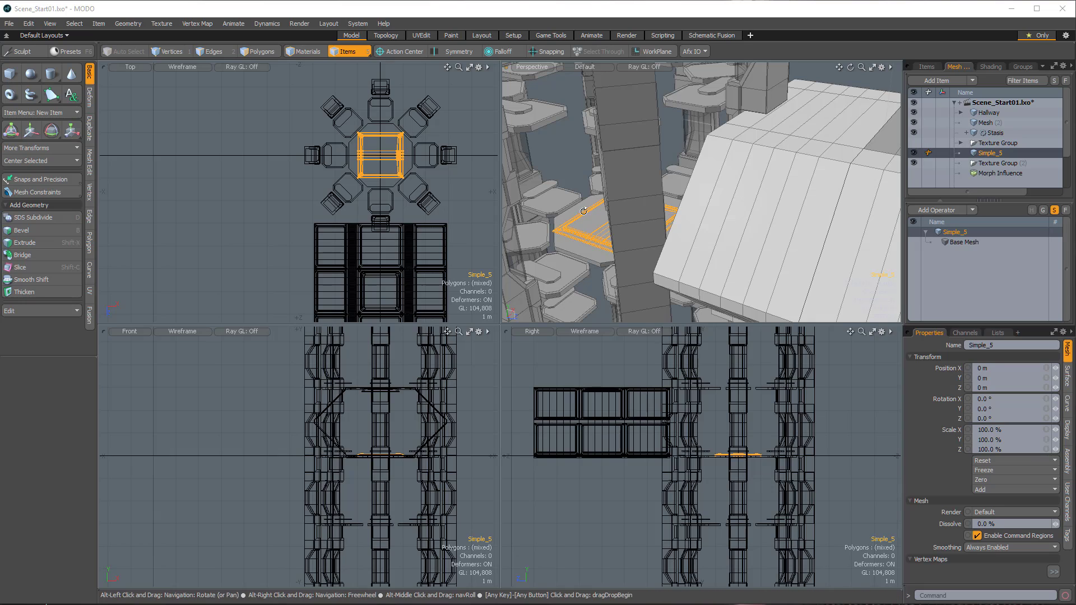
Select all polygons of the Simple_5 panel and rotate them about X so the panel stands upright.
{"action": "left_click_drag", "start_coordinate": [591, 218], "coordinate": [401, 154], "text": "alt"}
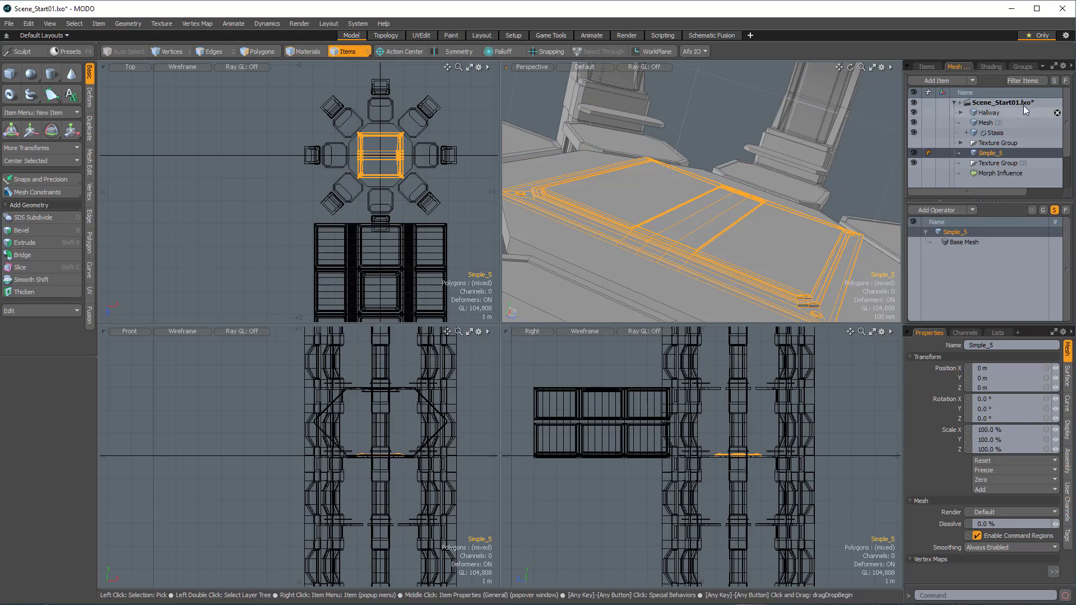
{"action": "key", "text": "shift+a"}
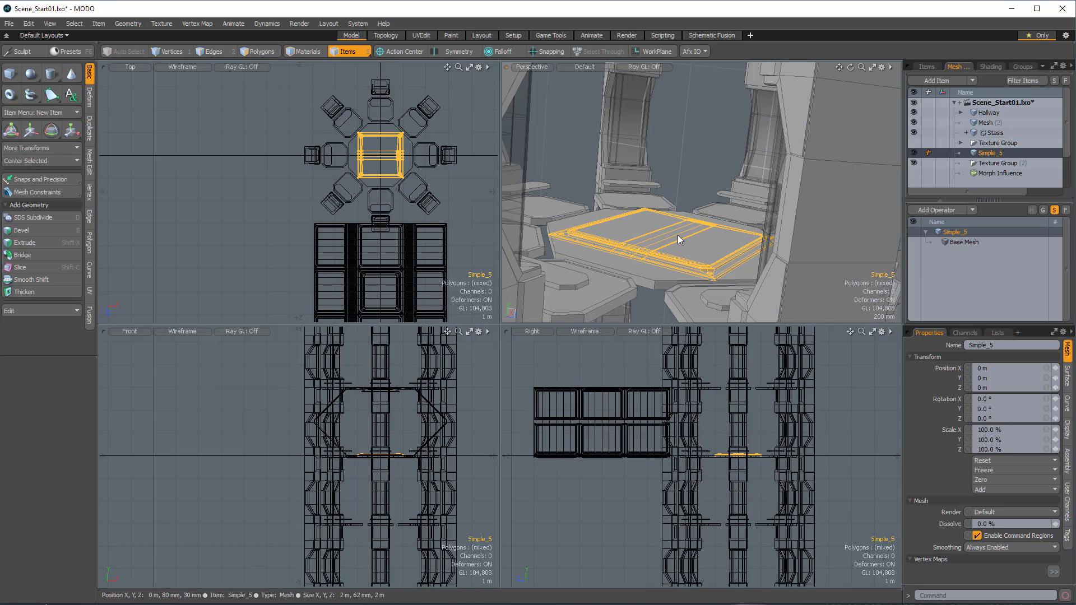
{"action": "key", "text": "3"}
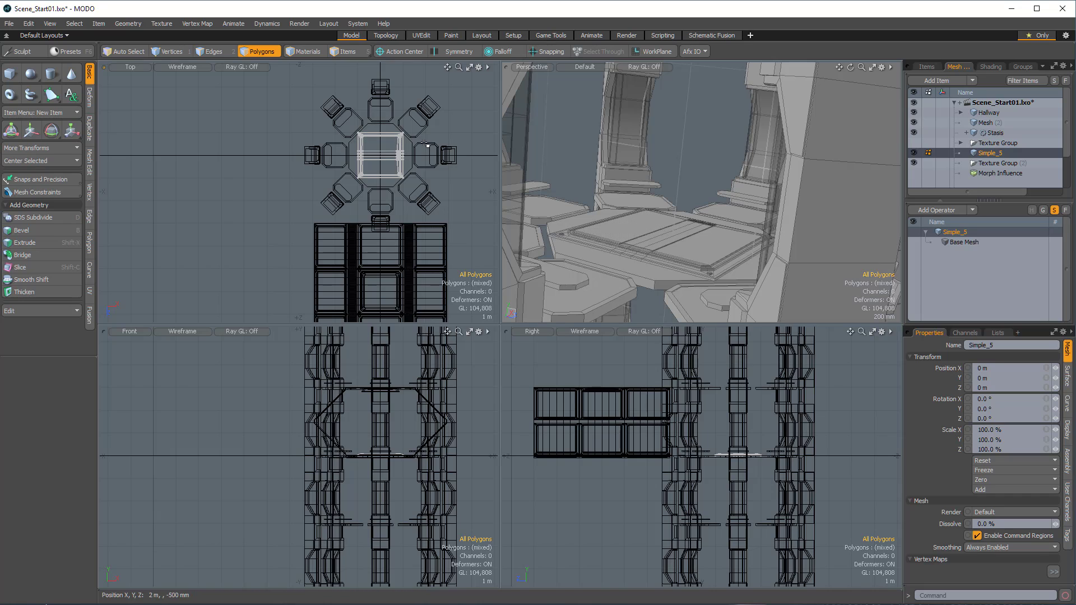
{"action": "right_click_drag", "start_coordinate": [370, 114], "coordinate": [477, 150]}
{"action": "left_click_drag", "start_coordinate": [644, 216], "coordinate": [693, 248], "text": "alt"}
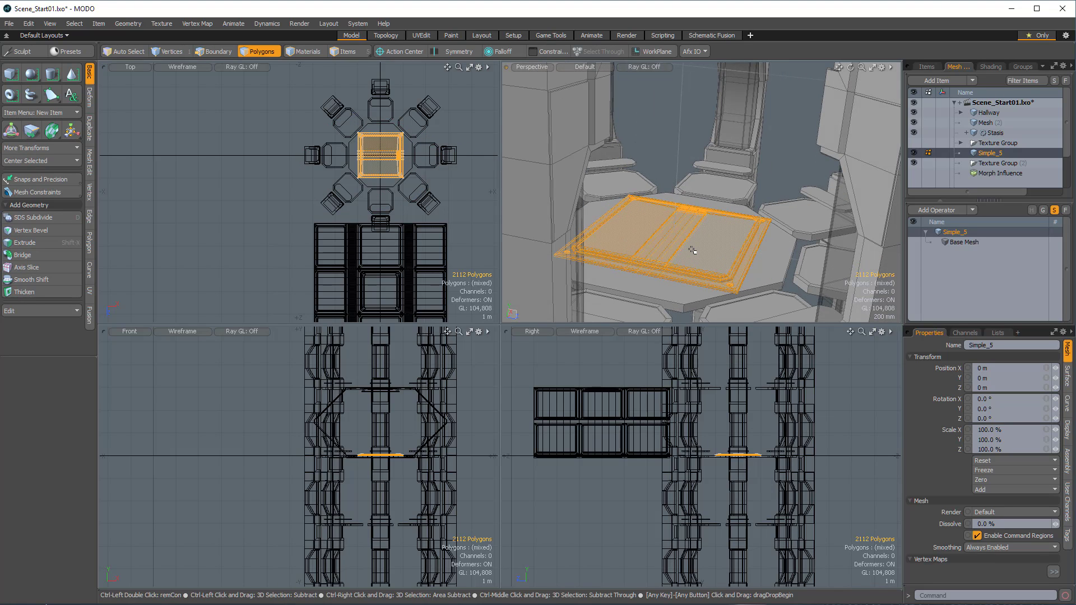
{"action": "key", "text": "e"}
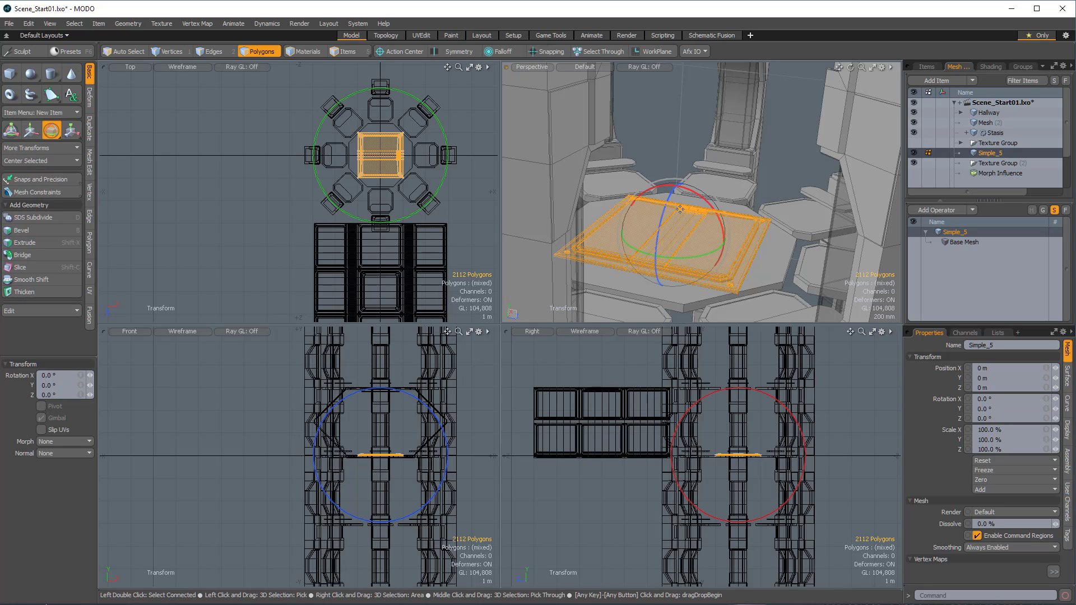
{"action": "left_click_drag", "start_coordinate": [694, 198], "coordinate": [720, 277]}
Move the upright panel to -3.5 m in Z and 1.5 m in Y, behind the Stasis chamber.
{"action": "key", "text": "w"}
{"action": "left_click_drag", "start_coordinate": [376, 189], "coordinate": [387, 252], "text": "alt+shift"}
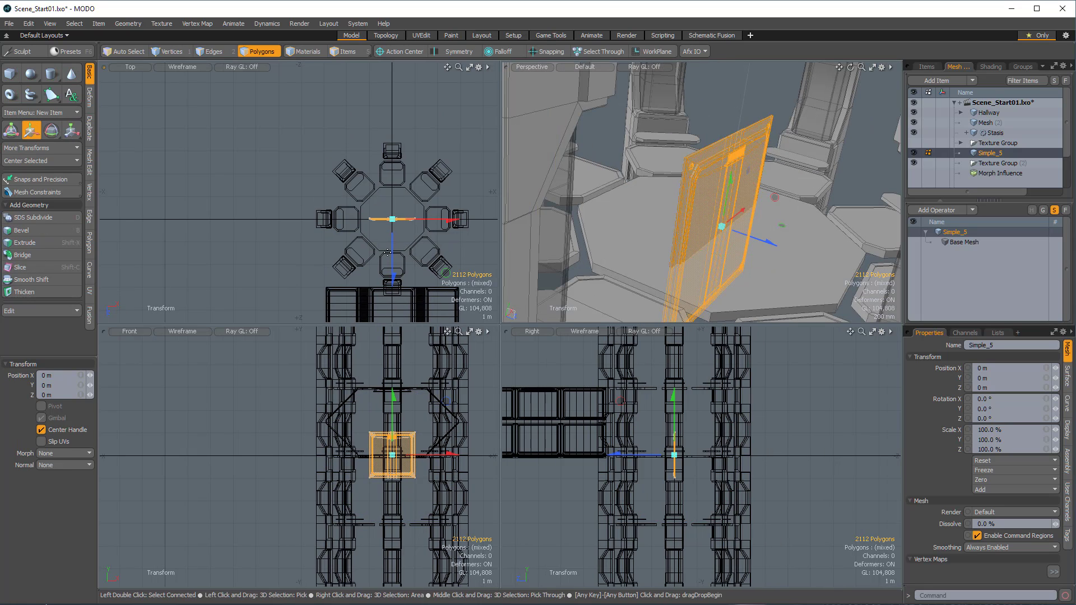
{"action": "left_click_drag", "start_coordinate": [445, 272], "coordinate": [445, 195]}
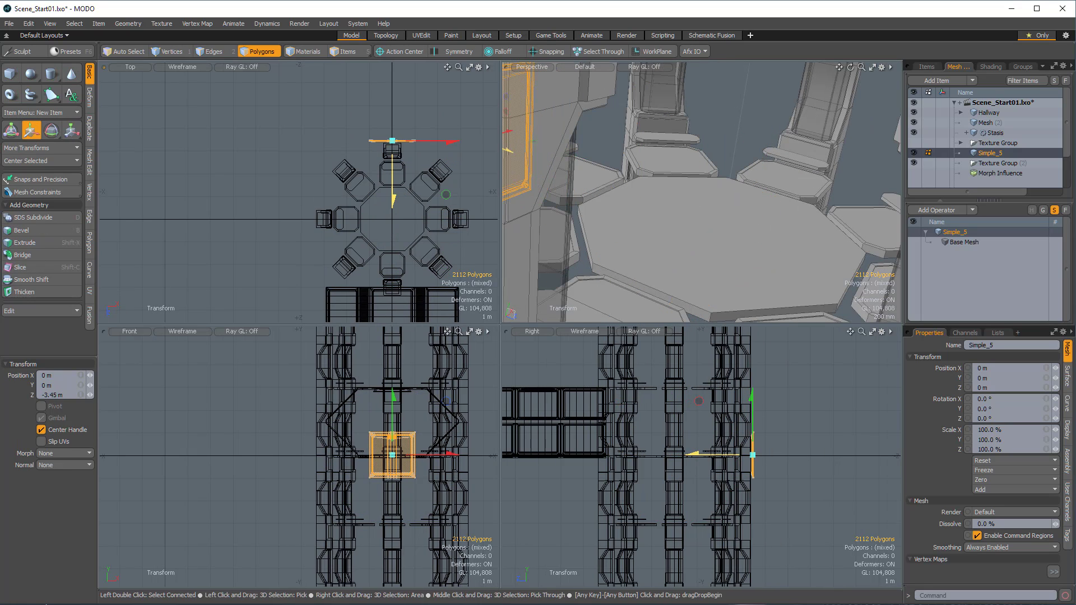
{"action": "left_click_drag", "start_coordinate": [693, 455], "coordinate": [695, 455]}
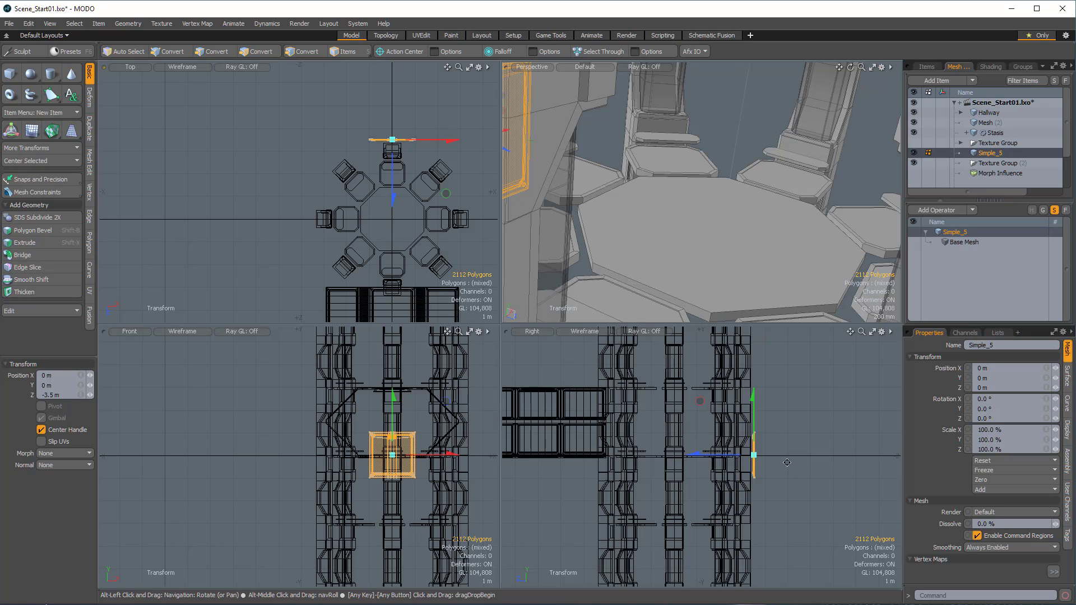
{"action": "left_click_drag", "start_coordinate": [786, 462], "coordinate": [776, 475], "text": "alt"}
{"action": "left_click_drag", "start_coordinate": [380, 409], "coordinate": [370, 387], "text": "alt"}
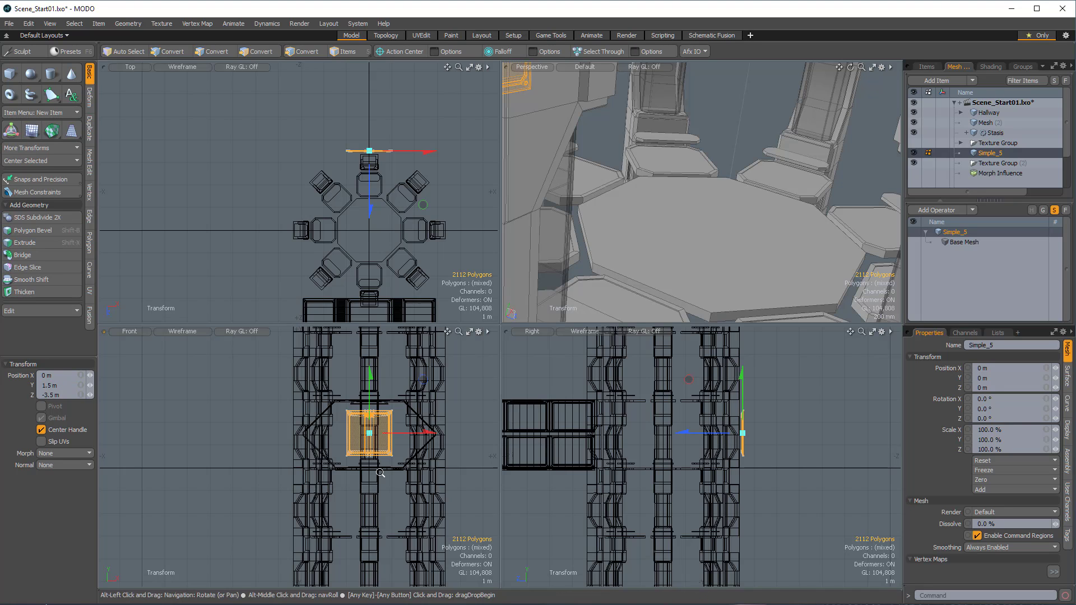
Scale the panel uniformly to 150% so it spans the full height of one tower level.
{"action": "left_click_drag", "start_coordinate": [380, 469], "coordinate": [418, 447], "text": "ctrl+alt"}
{"action": "left_click_drag", "start_coordinate": [418, 447], "coordinate": [390, 460], "text": "alt"}
{"action": "key", "text": "r"}
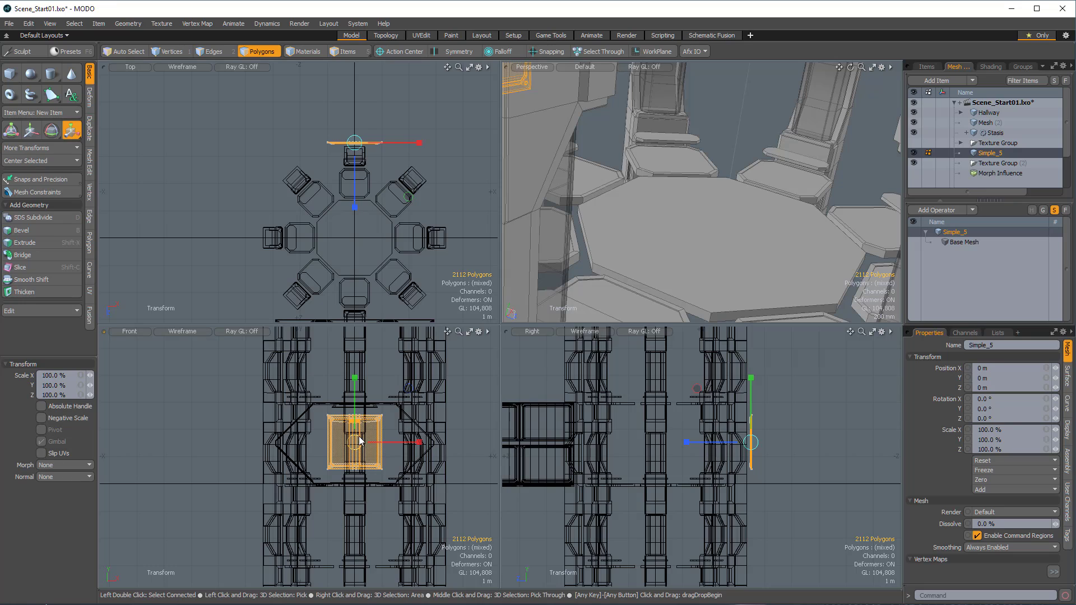
{"action": "left_click_drag", "start_coordinate": [359, 440], "coordinate": [412, 440]}
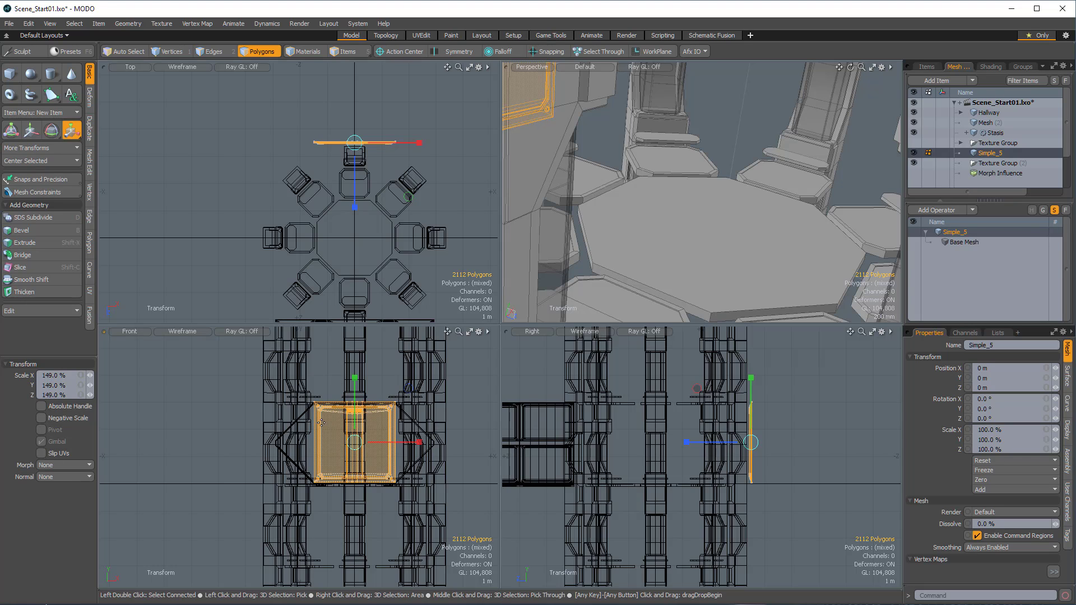
{"action": "left_click", "coordinate": [92, 375]}
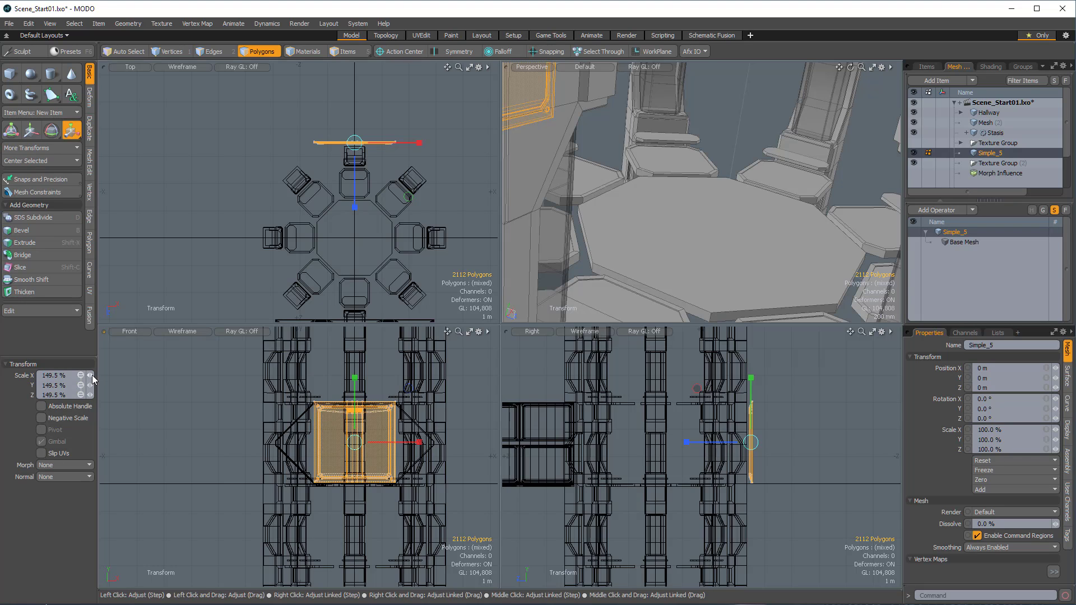
Move the panel a further -200 mm in Z, away from the back of the chamber.
{"action": "left_click_drag", "start_coordinate": [745, 190], "coordinate": [363, 149], "text": "ctrl+alt"}
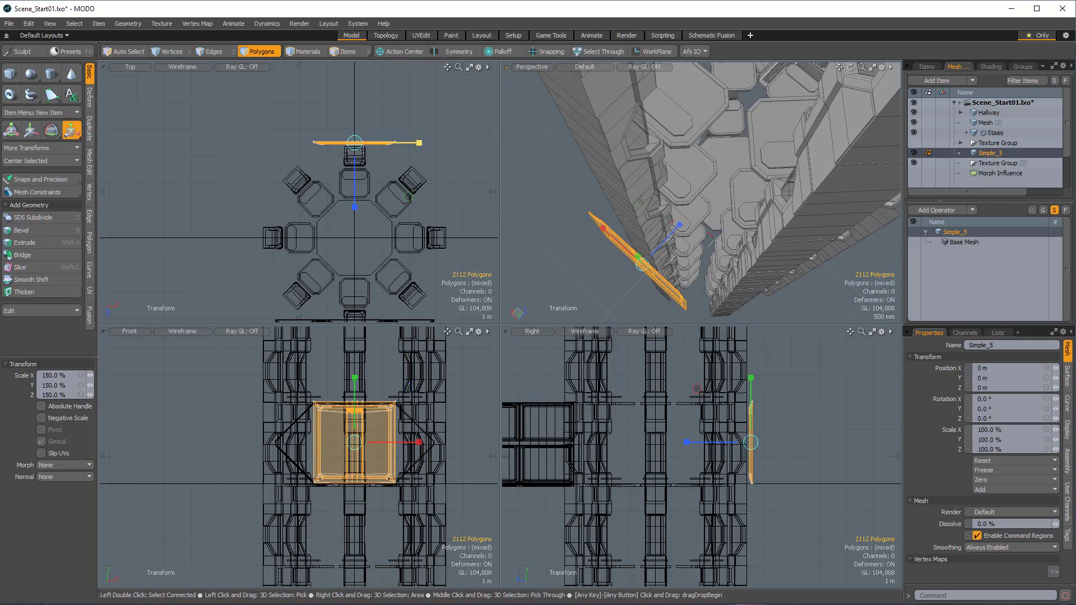
{"action": "key", "text": "w"}
{"action": "left_click_drag", "start_coordinate": [354, 196], "coordinate": [354, 191]}
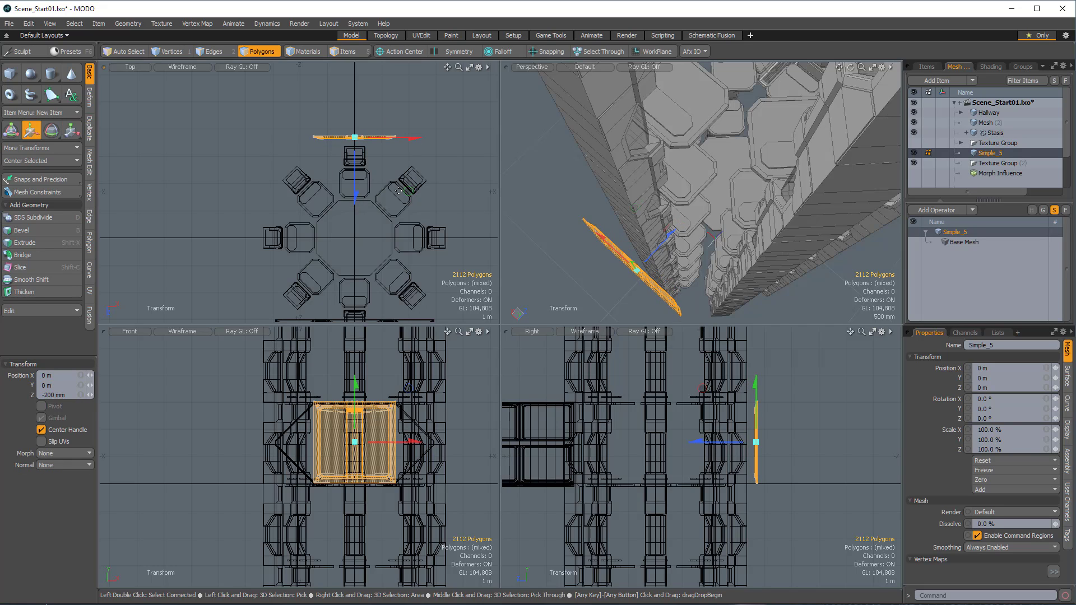
Copy the panel's polygons, hide the Simple_5 item, and save the scene with Stasis selected.
{"action": "key", "text": "ctrl"}
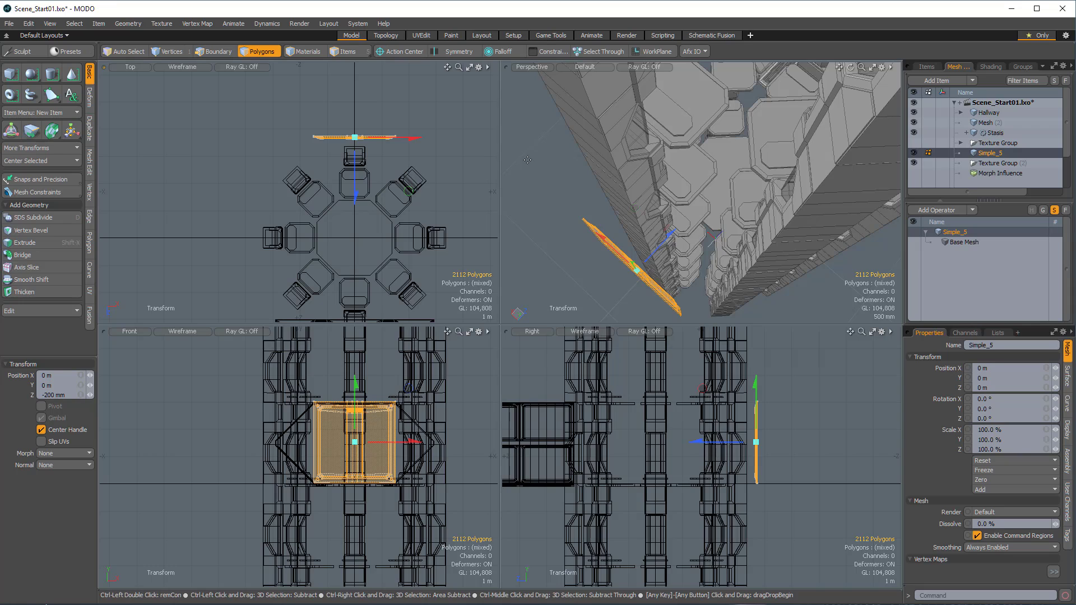
{"action": "left_click", "coordinate": [915, 154]}
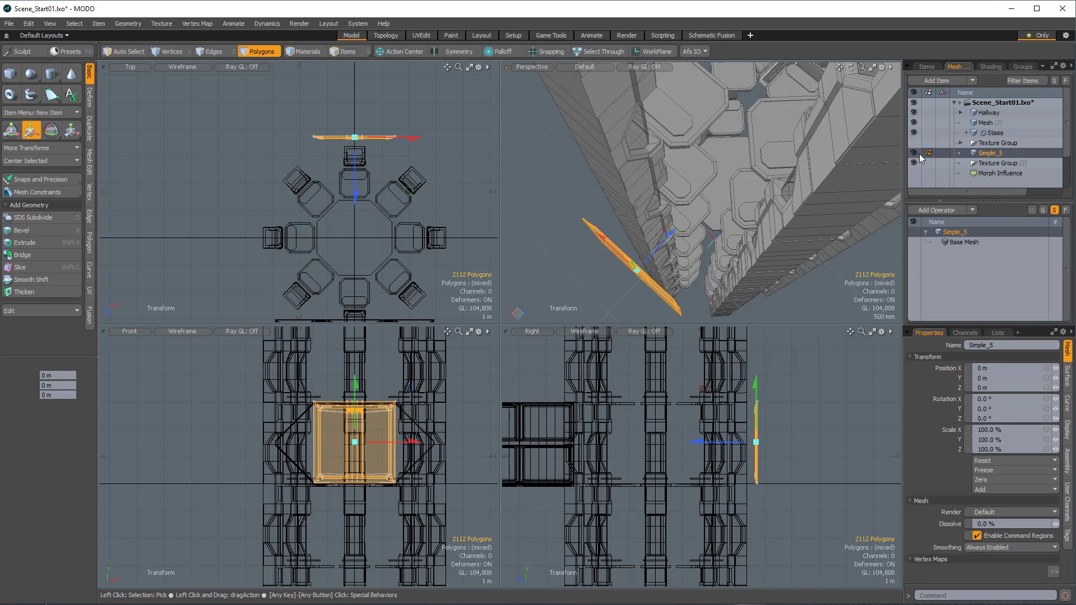
{"action": "left_click", "coordinate": [989, 134]}
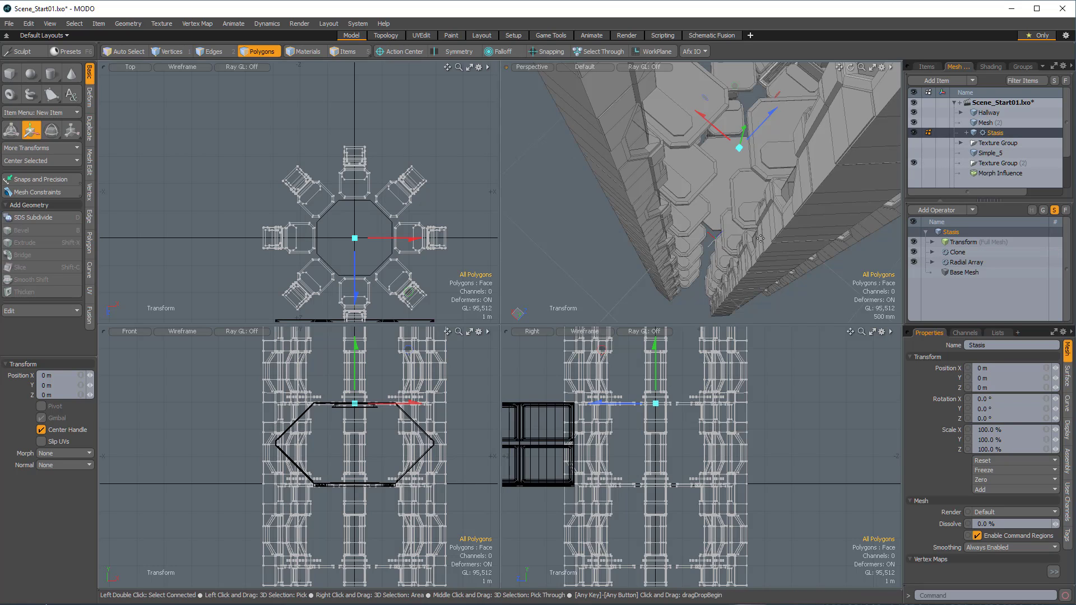
{"action": "key", "text": "ctrl"}
{"action": "key", "text": "ctrl+s"}
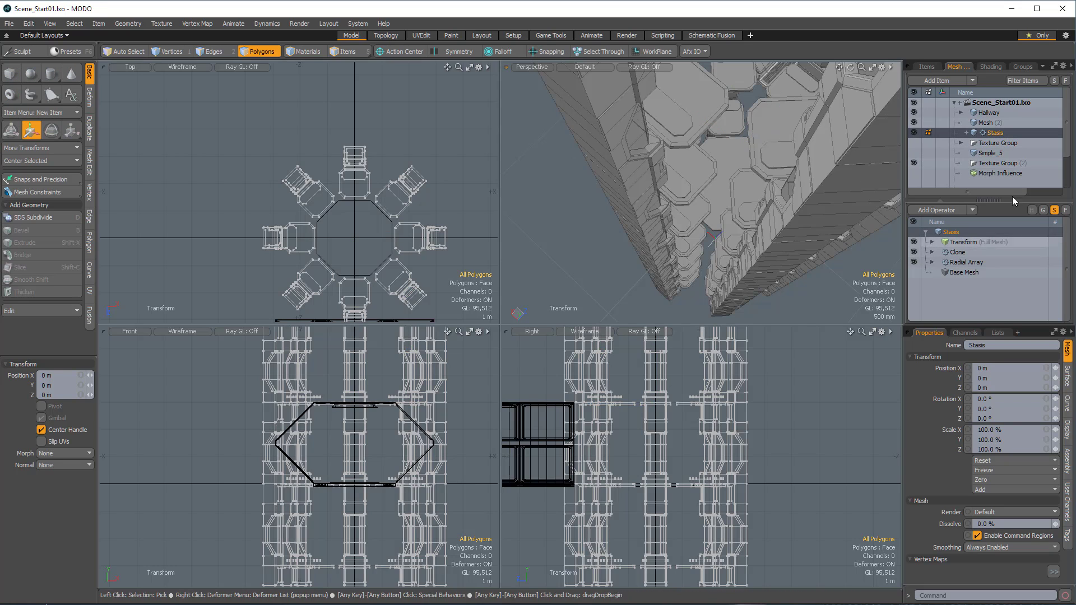
Paste the panel into the Base Mesh of Stasis with the operators' result shown as a ghost.
{"action": "left_click", "coordinate": [966, 133]}
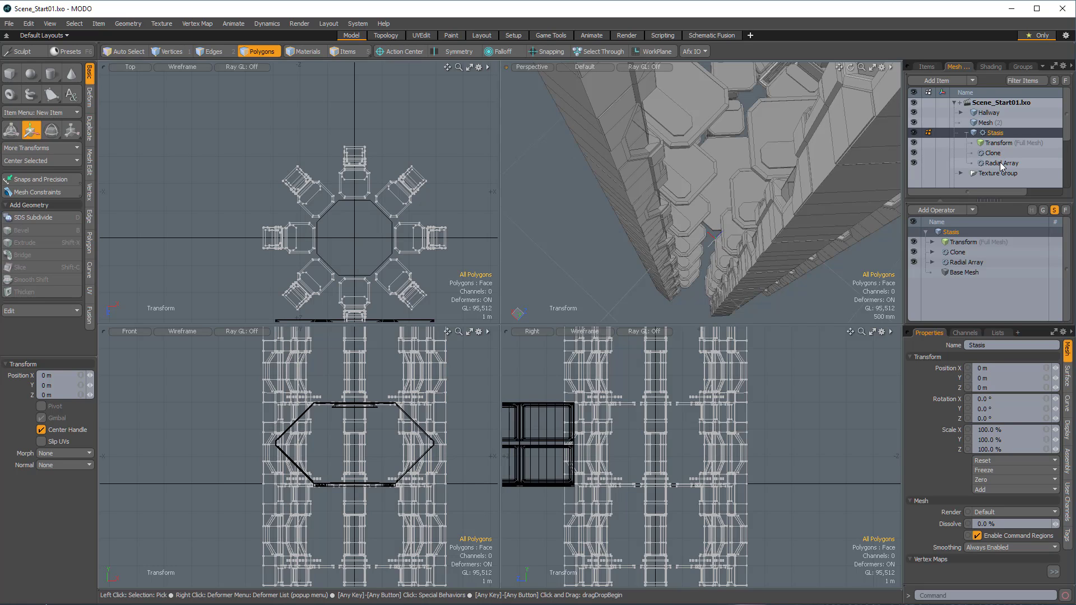
{"action": "left_click", "coordinate": [964, 272]}
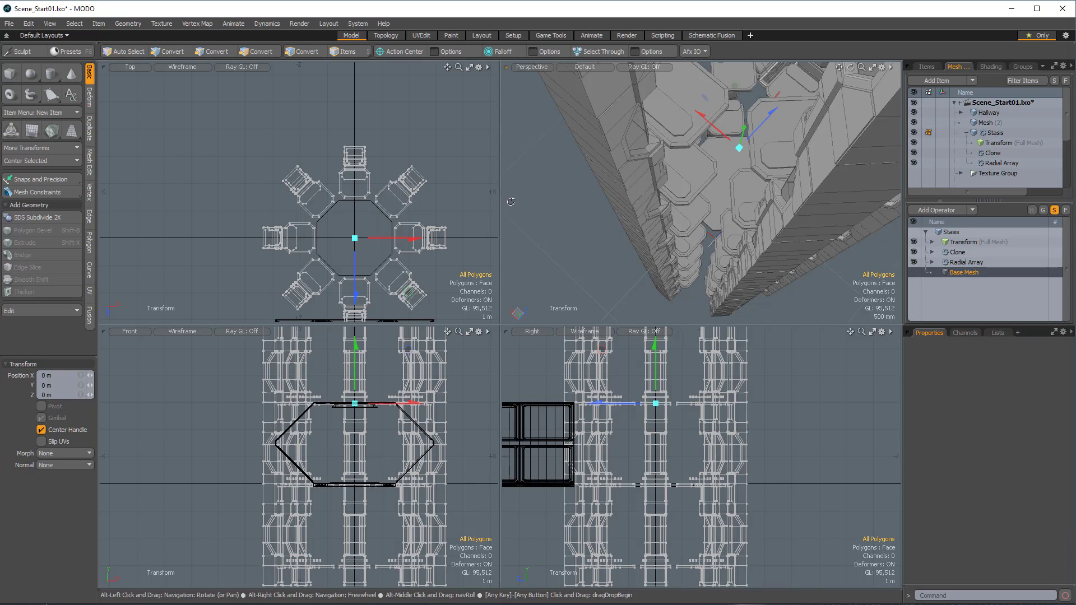
{"action": "left_click_drag", "start_coordinate": [460, 205], "coordinate": [440, 179], "text": "alt"}
{"action": "left_click", "coordinate": [1043, 210]}
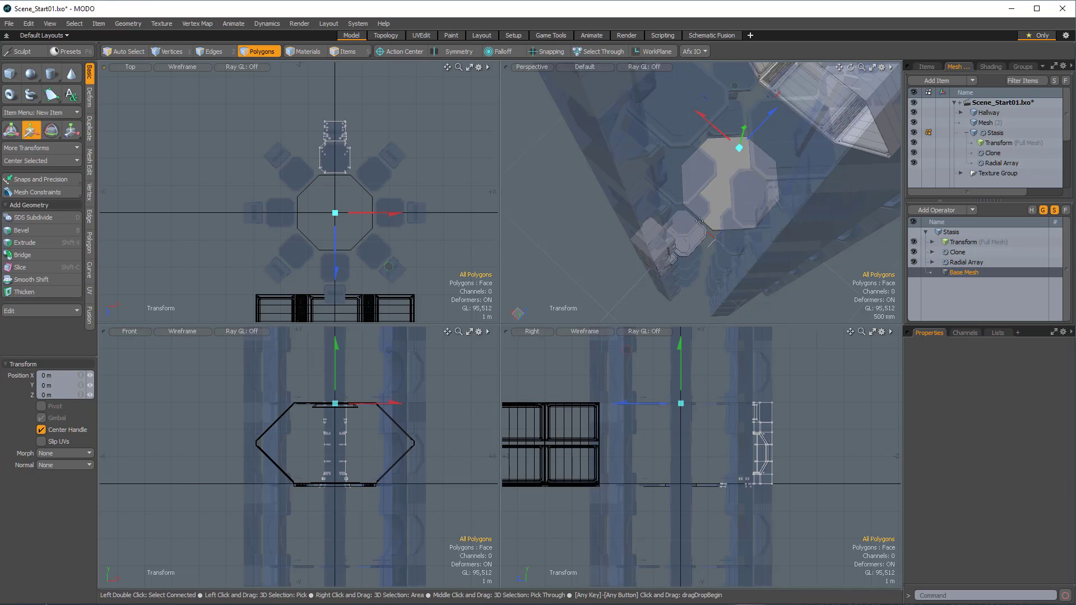
{"action": "key", "text": "ctrl"}
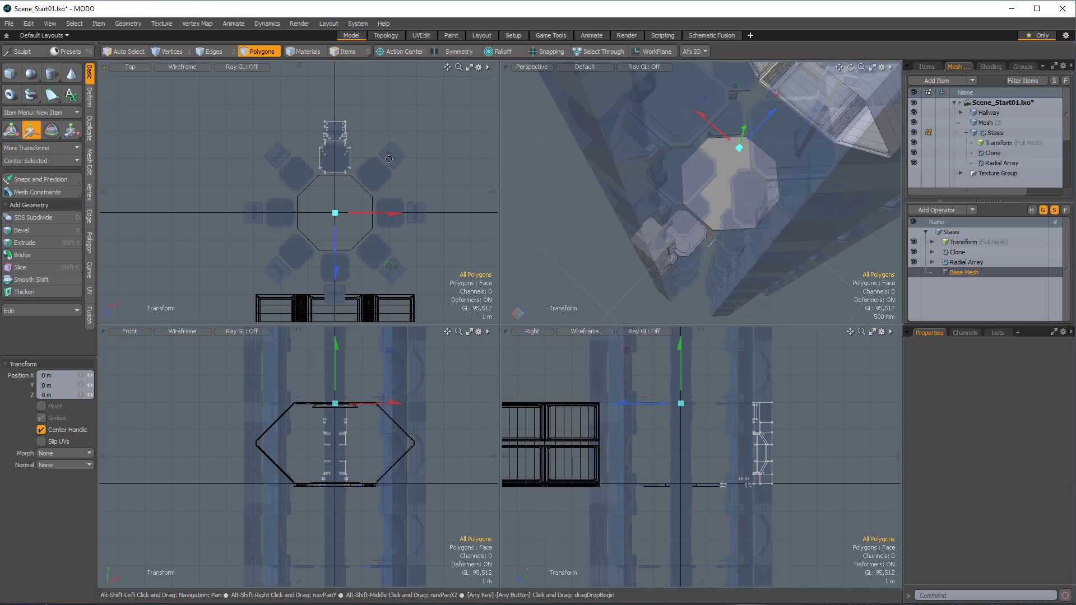
{"action": "left_click_drag", "start_coordinate": [393, 195], "coordinate": [400, 187], "text": "alt+shift"}
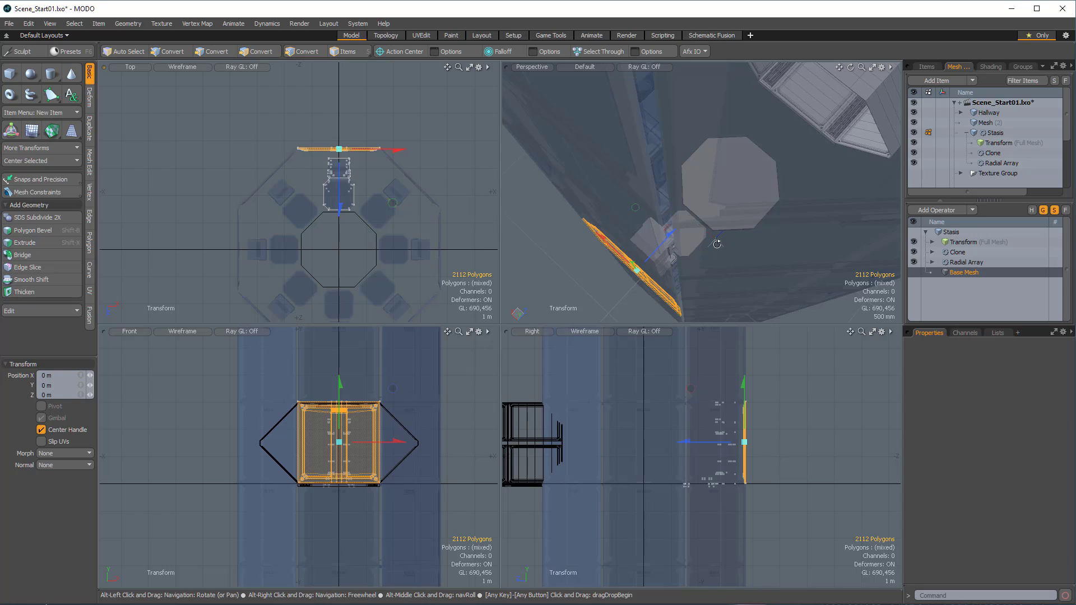
Turn off the Transform and Clone operations of Stasis so only a single ring level remains.
{"action": "left_click_drag", "start_coordinate": [717, 245], "coordinate": [716, 268], "text": "alt"}
{"action": "key", "text": "3"}
{"action": "left_click_drag", "start_coordinate": [404, 202], "coordinate": [347, 170], "text": "ctrl+alt"}
{"action": "left_click_drag", "start_coordinate": [125, 186], "coordinate": [149, 179], "text": "alt+shift"}
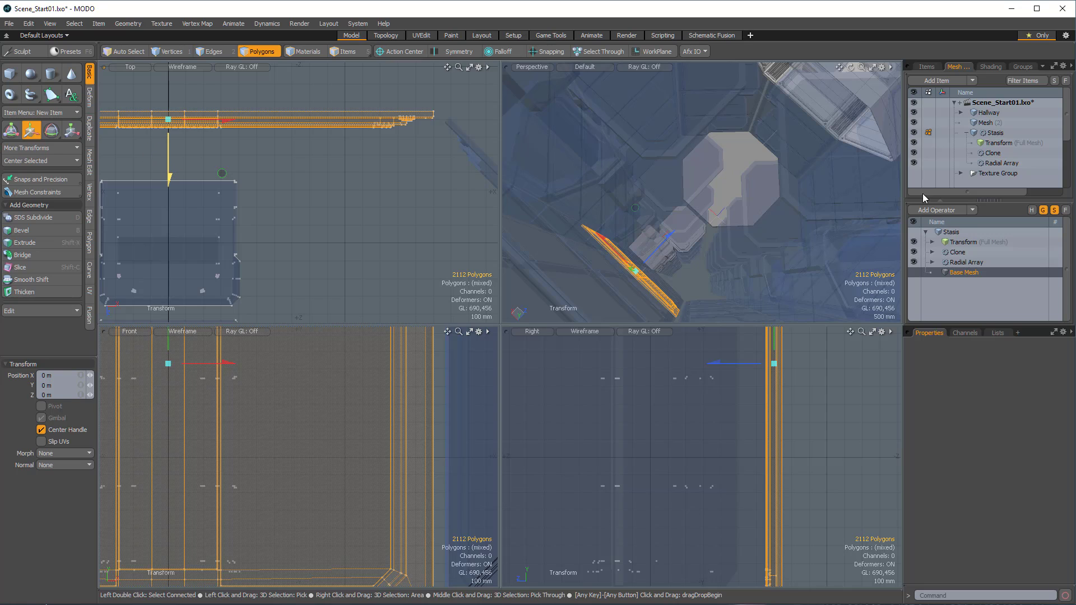
{"action": "left_click", "coordinate": [914, 242]}
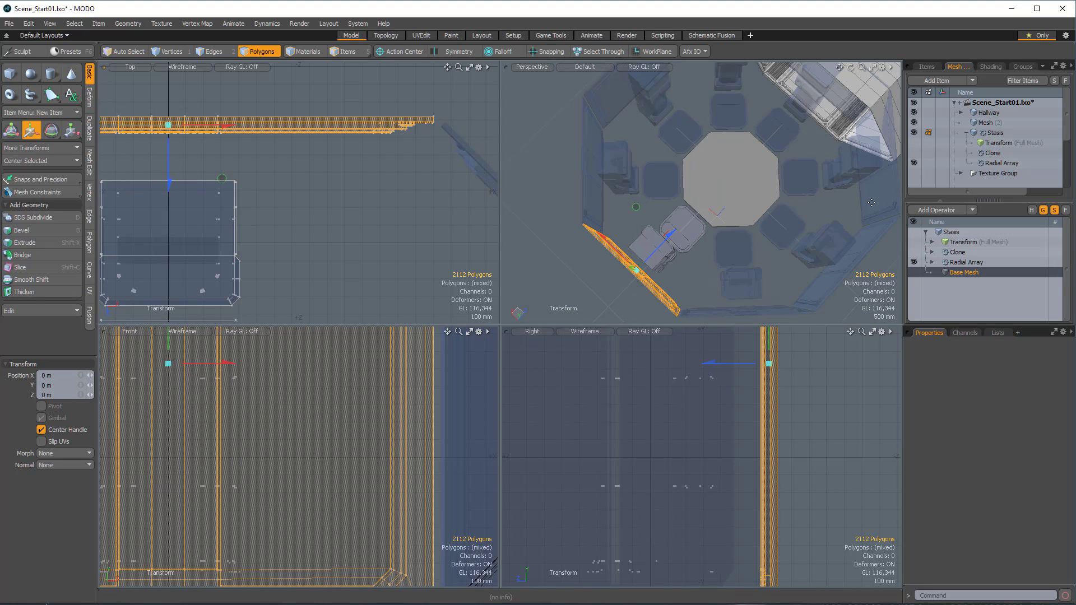
Move the pasted panel 80 mm in Z toward the chamber to close the gaps between neighbouring wall panels.
{"action": "mouse_move", "coordinate": [247, 130]}
{"action": "left_mouse_down", "text": "alt+shift"}
{"action": "mouse_move", "coordinate": [307, 113]}
{"action": "mouse_move", "coordinate": [247, 130]}
{"action": "left_mouse_up", "text": "alt+shift"}
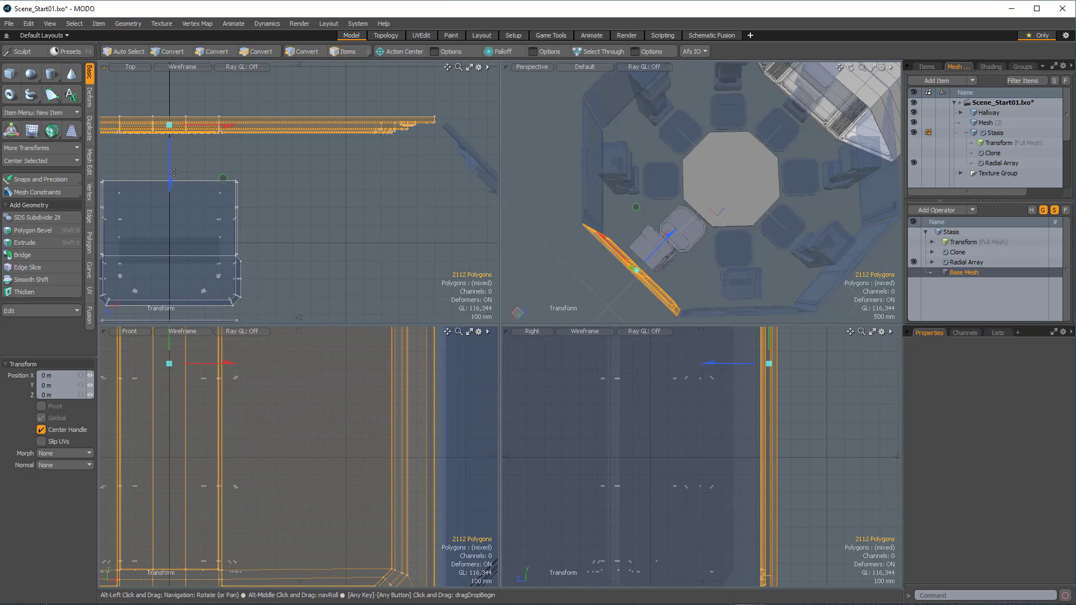
{"action": "left_click_drag", "start_coordinate": [169, 184], "coordinate": [319, 160]}
{"action": "left_click_drag", "start_coordinate": [319, 161], "coordinate": [420, 130], "text": "alt+shift"}
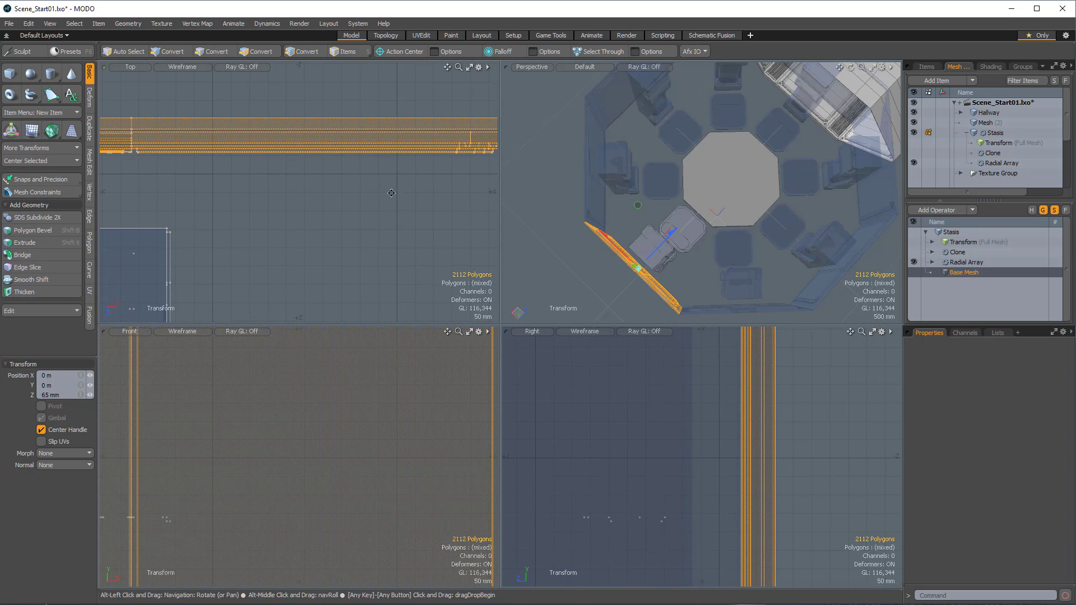
{"action": "scroll", "coordinate": [212, 156], "scroll_direction": "down", "scroll_amount": 2}
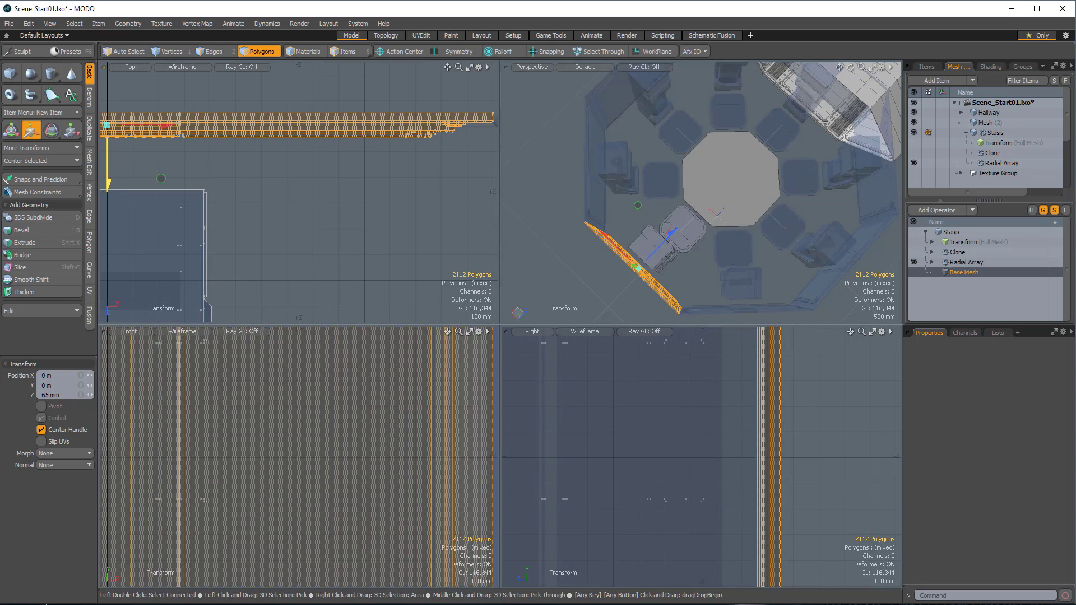
{"action": "left_click_drag", "start_coordinate": [108, 185], "coordinate": [108, 188]}
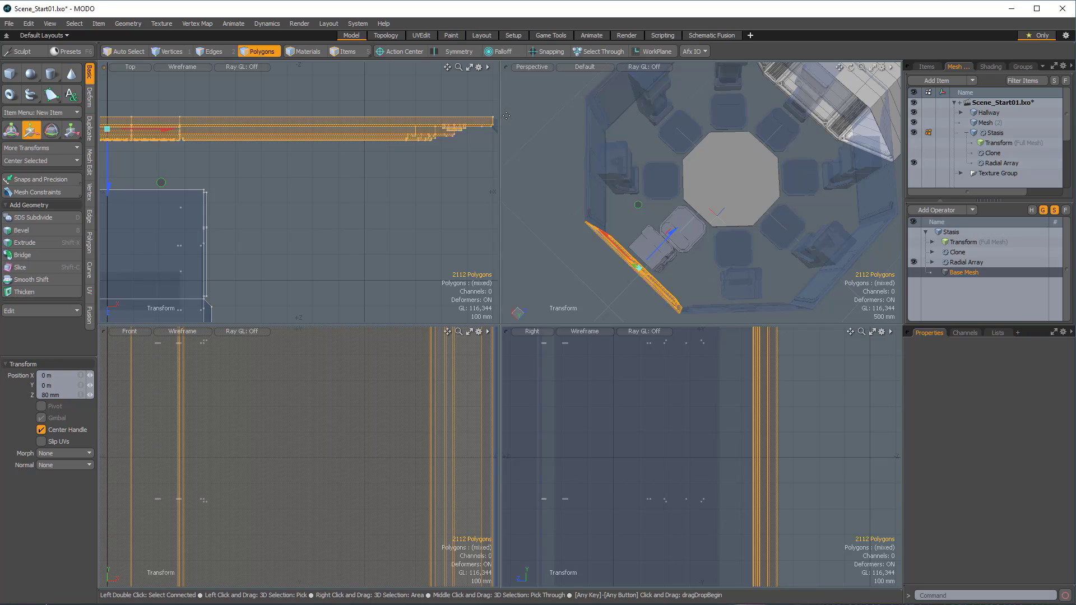
Examine the corner joint between wall panels, drop the panel selection, and select Radial Array to view the complete ring.
{"action": "left_click_drag", "start_coordinate": [506, 115], "coordinate": [754, 278], "text": "alt"}
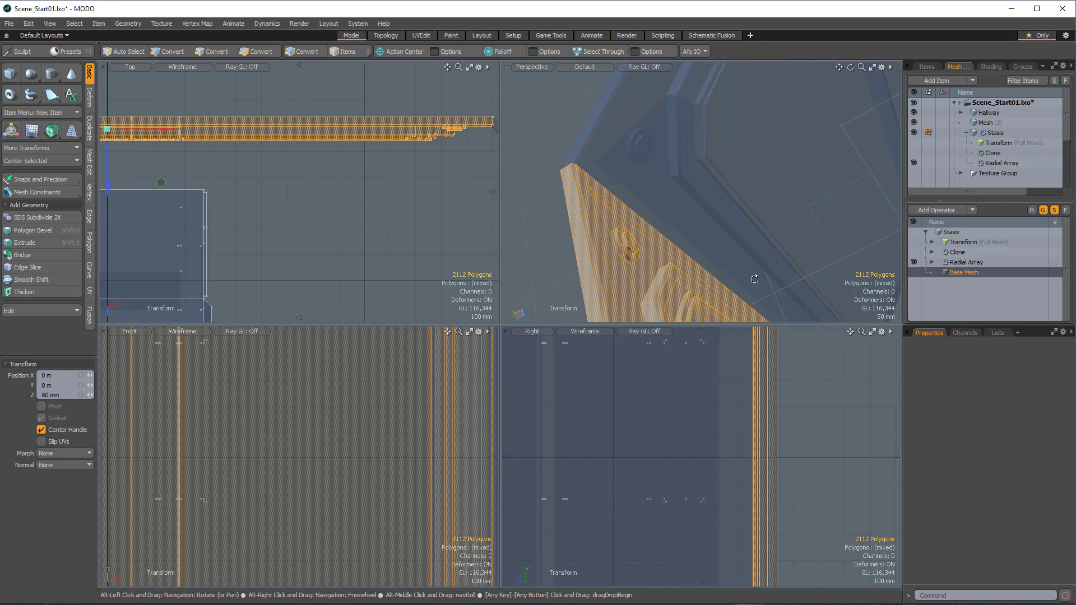
{"action": "left_click_drag", "start_coordinate": [825, 244], "coordinate": [738, 104], "text": "alt"}
{"action": "left_click", "coordinate": [773, 205]}
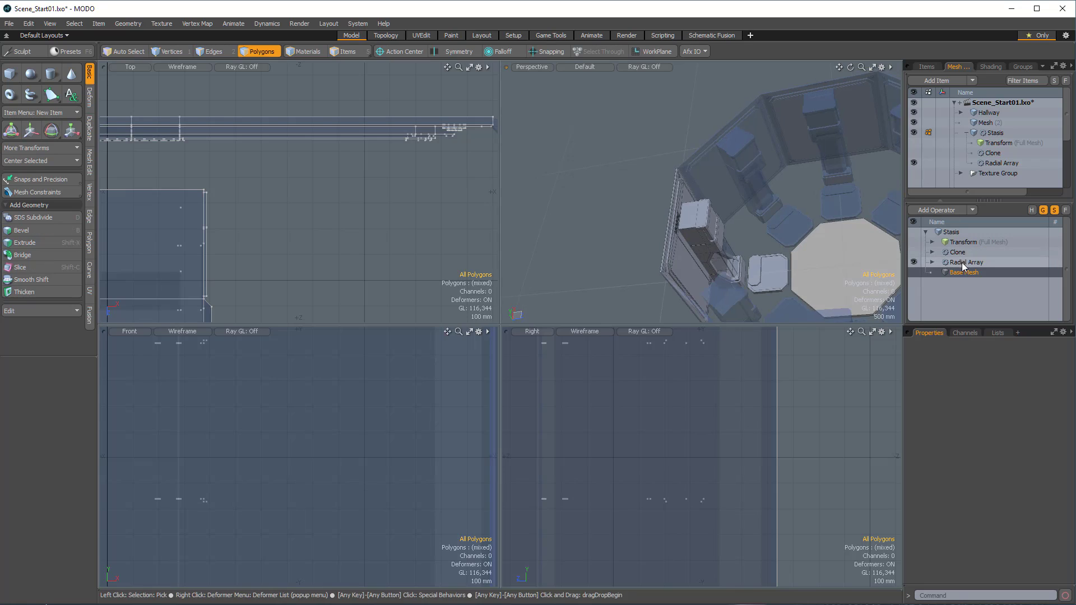
{"action": "left_click", "coordinate": [963, 265]}
{"action": "left_click_drag", "start_coordinate": [819, 232], "coordinate": [756, 176], "text": "alt"}
{"action": "left_click_drag", "start_coordinate": [756, 177], "coordinate": [662, 196], "text": "alt+shift"}
{"action": "mouse_move", "coordinate": [661, 197]}
{"action": "left_mouse_down", "text": "alt"}
{"action": "mouse_move", "coordinate": [714, 193]}
{"action": "mouse_move", "coordinate": [664, 197]}
{"action": "left_mouse_up", "text": "alt"}
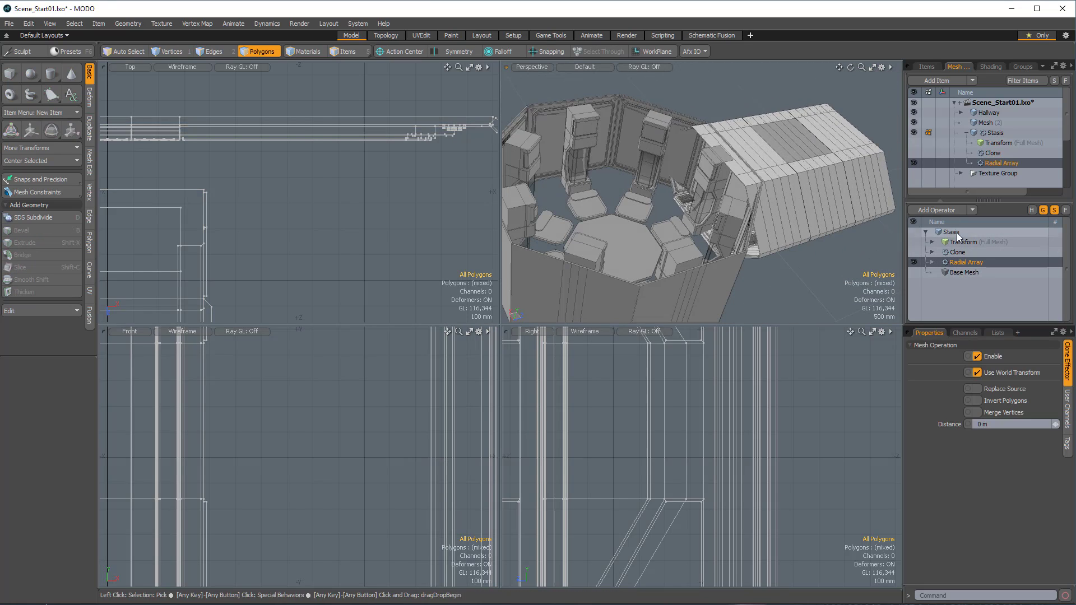
Turn the Transform and Clone operations back on and select Transform.
{"action": "left_click", "coordinate": [915, 244]}
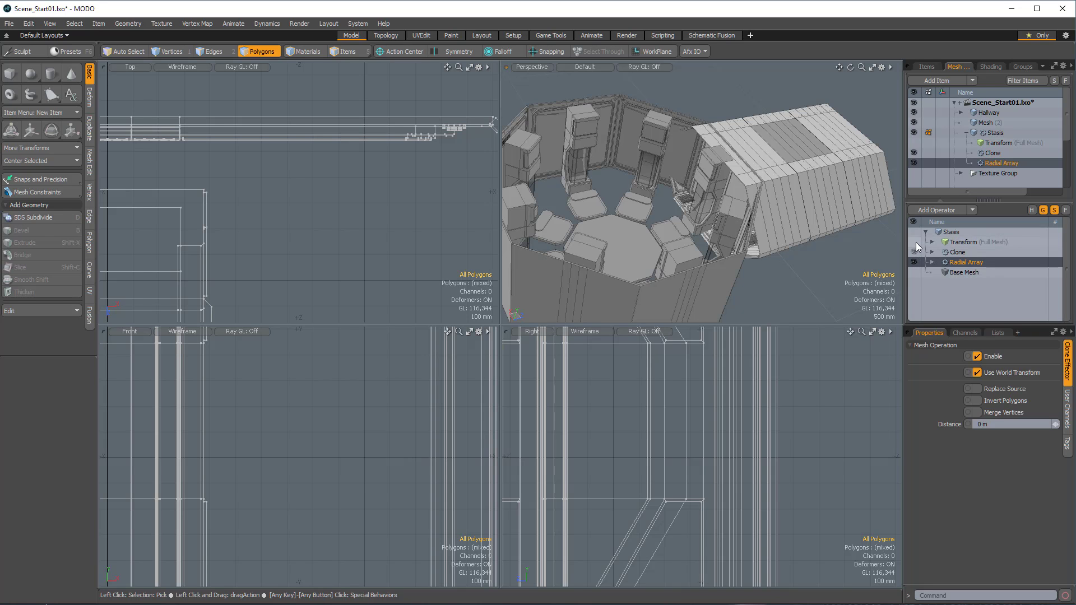
{"action": "left_click", "coordinate": [964, 242]}
Select all connected polygons of the wall panel, stasis chamber and corner bolts that block the hallway entrance.
{"action": "left_click_drag", "start_coordinate": [756, 236], "coordinate": [766, 181], "text": "alt"}
{"action": "scroll", "coordinate": [723, 175], "scroll_direction": "down", "scroll_amount": 5}
{"action": "scroll", "coordinate": [740, 180], "scroll_direction": "up", "scroll_amount": 5}
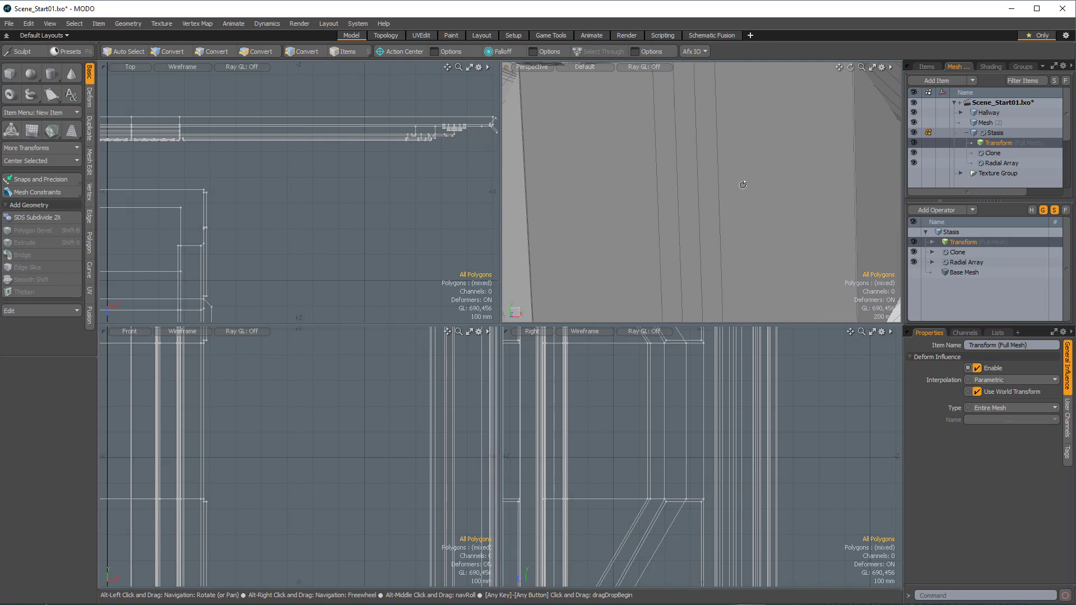
{"action": "double_click", "coordinate": [749, 182]}
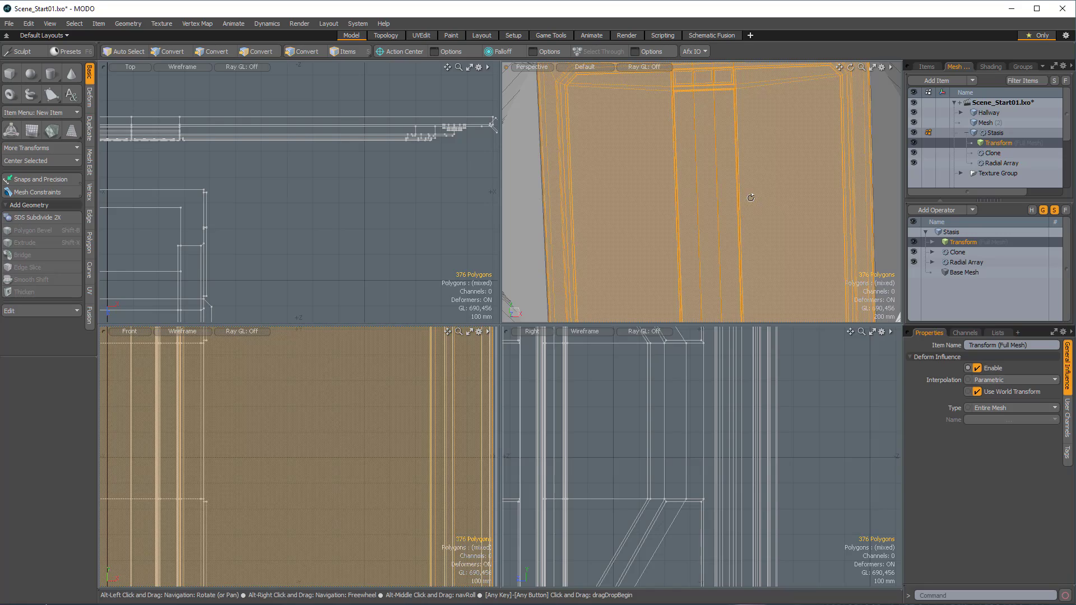
{"action": "left_click_drag", "start_coordinate": [780, 175], "coordinate": [702, 252], "text": "alt"}
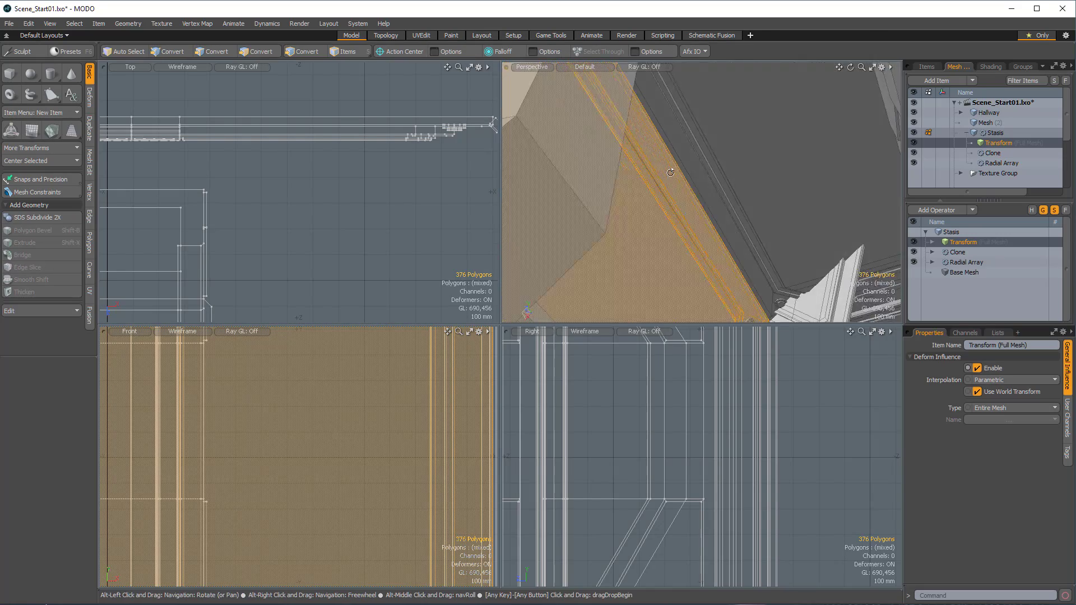
{"action": "left_click_drag", "start_coordinate": [684, 230], "coordinate": [644, 202], "text": "alt"}
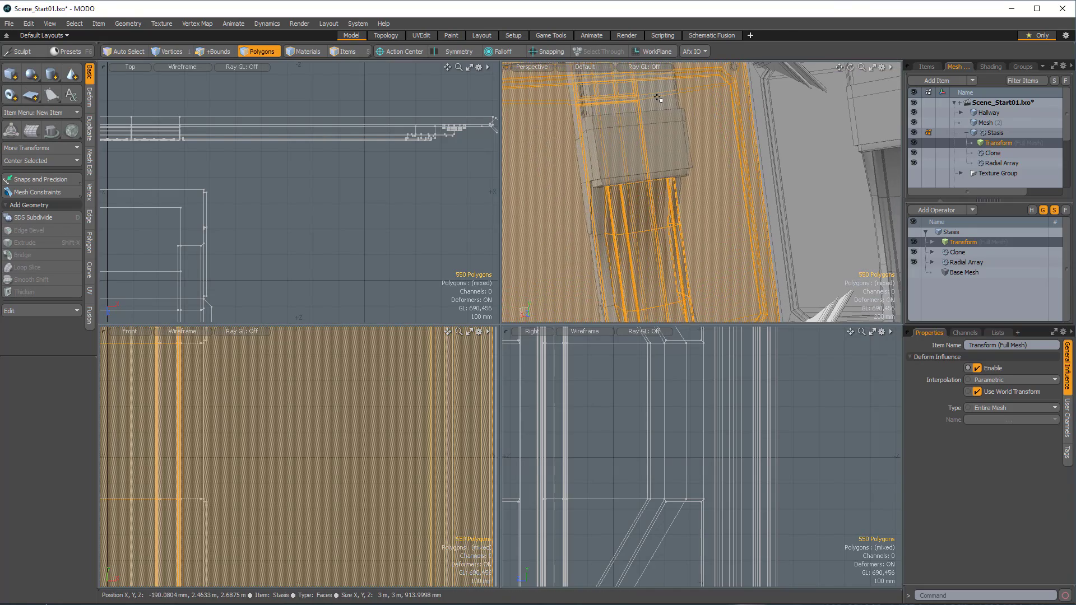
{"action": "left_click_drag", "start_coordinate": [642, 138], "coordinate": [774, 252], "text": "alt"}
{"action": "left_click_drag", "start_coordinate": [616, 221], "coordinate": [578, 265], "text": "alt"}
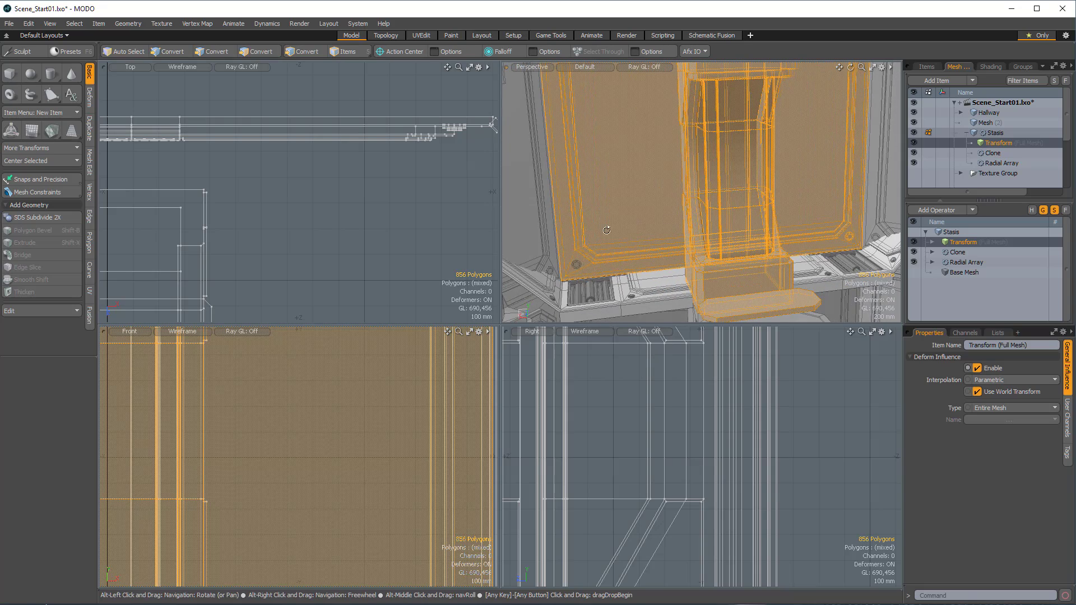
{"action": "left_click_drag", "start_coordinate": [622, 227], "coordinate": [613, 159], "text": "alt"}
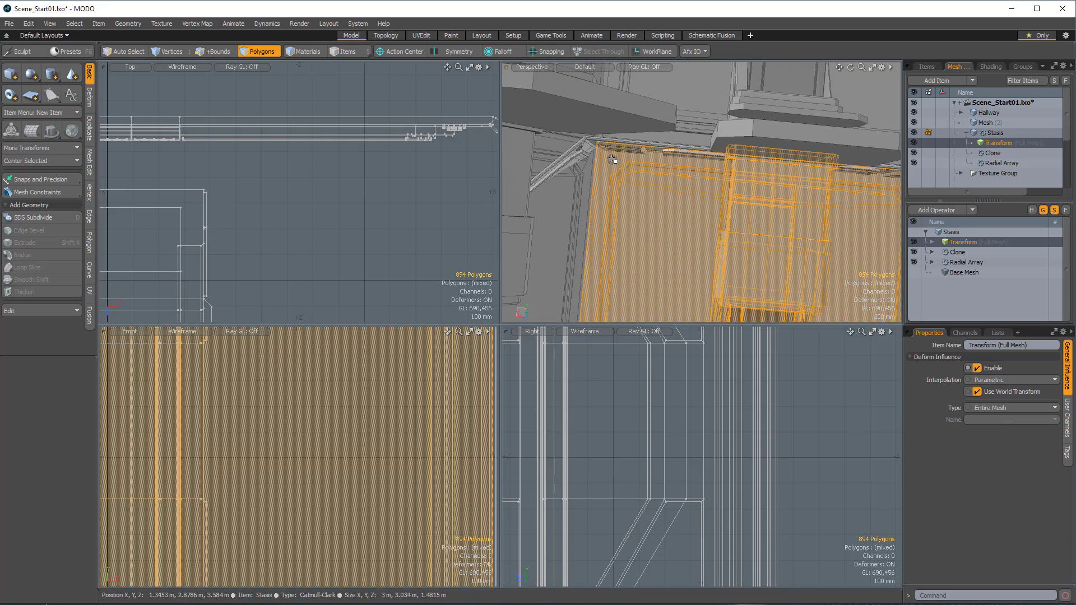
{"action": "left_click_drag", "start_coordinate": [736, 220], "coordinate": [776, 200], "text": "alt"}
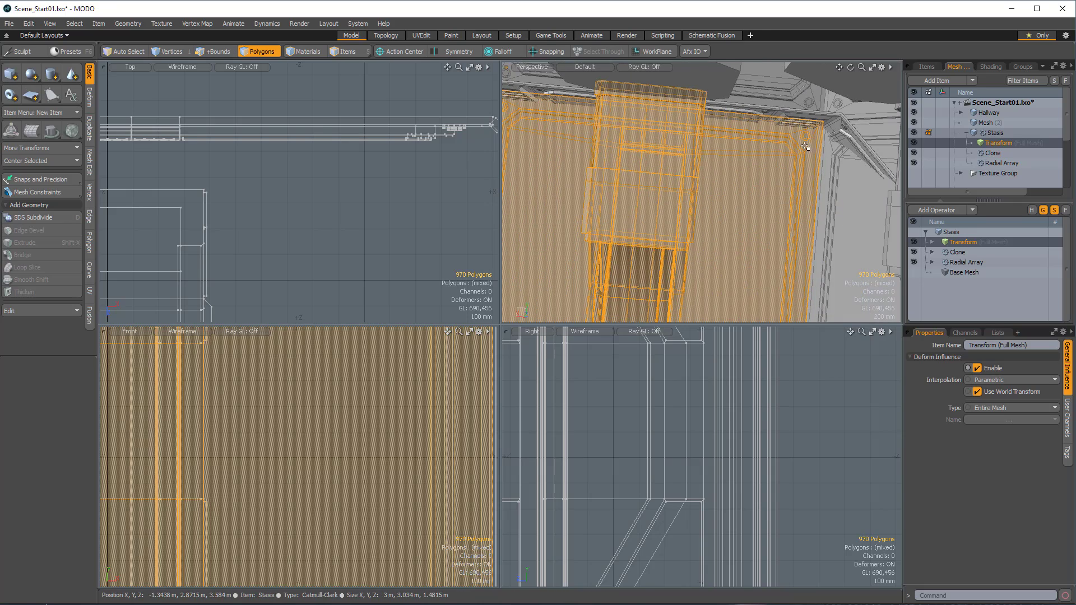
{"action": "left_click_drag", "start_coordinate": [805, 146], "coordinate": [669, 150], "text": "alt"}
Add a Delete mesh operation to Stasis for the selected polygons and select its Select By Index item.
{"action": "left_click", "coordinate": [950, 211]}
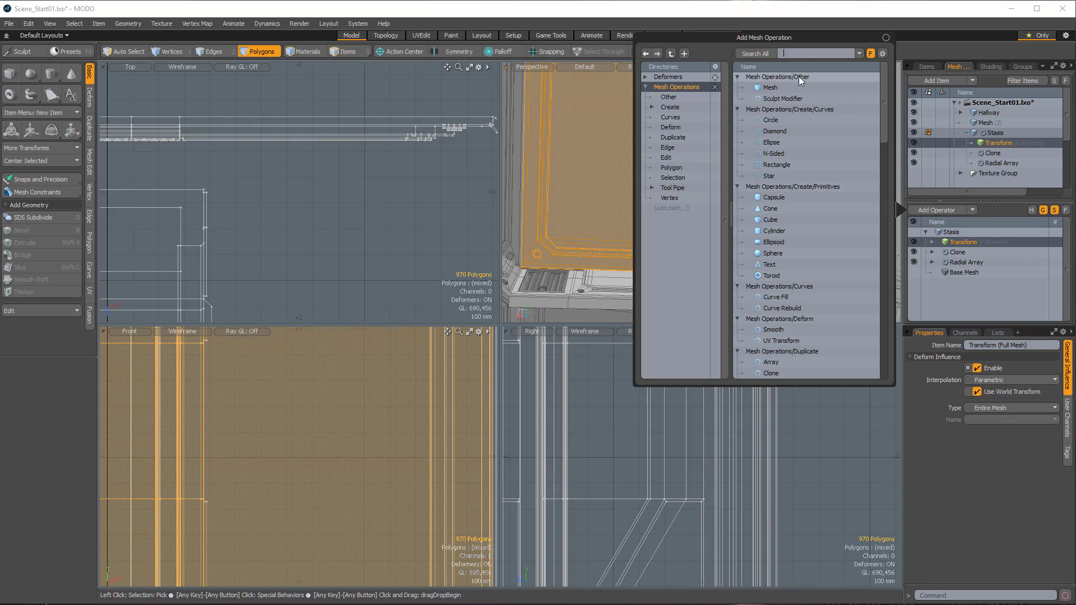
{"action": "type", "text": "dele"}
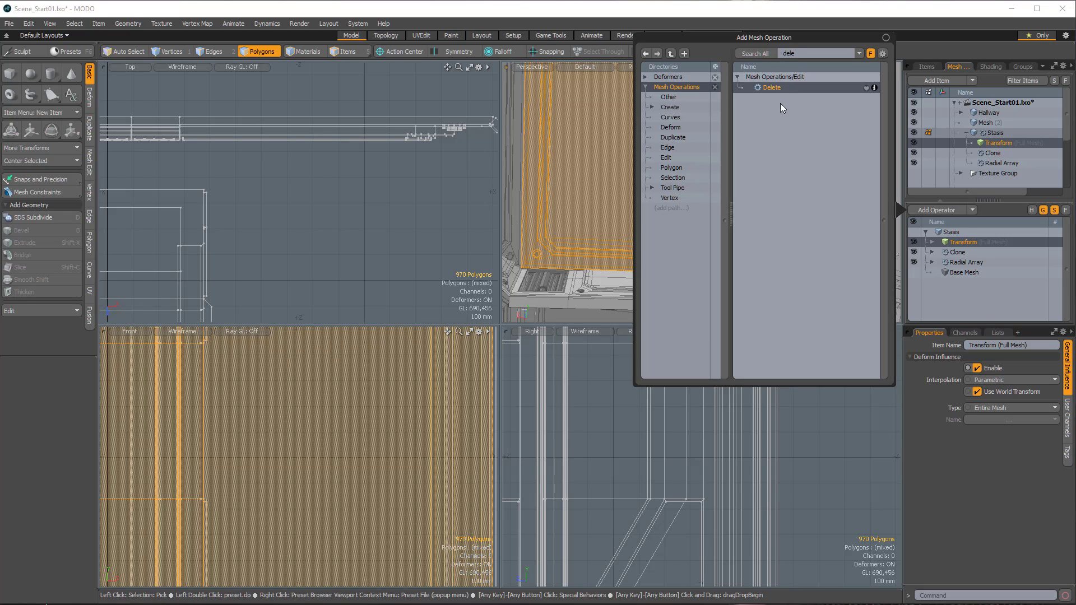
{"action": "double_click", "coordinate": [773, 88]}
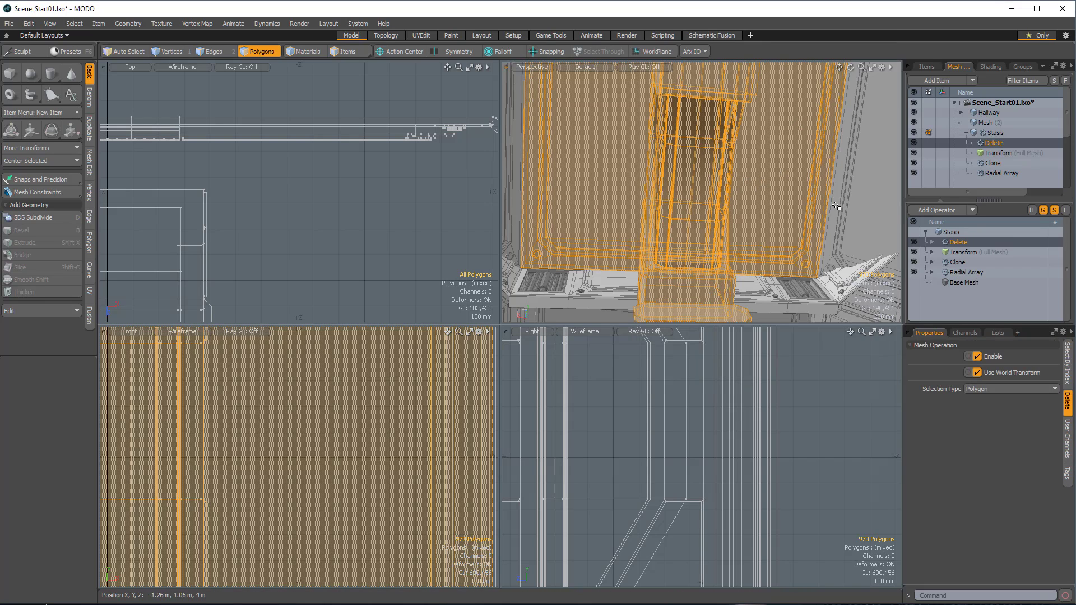
{"action": "left_click_drag", "start_coordinate": [768, 204], "coordinate": [739, 139], "text": "ctrl+alt"}
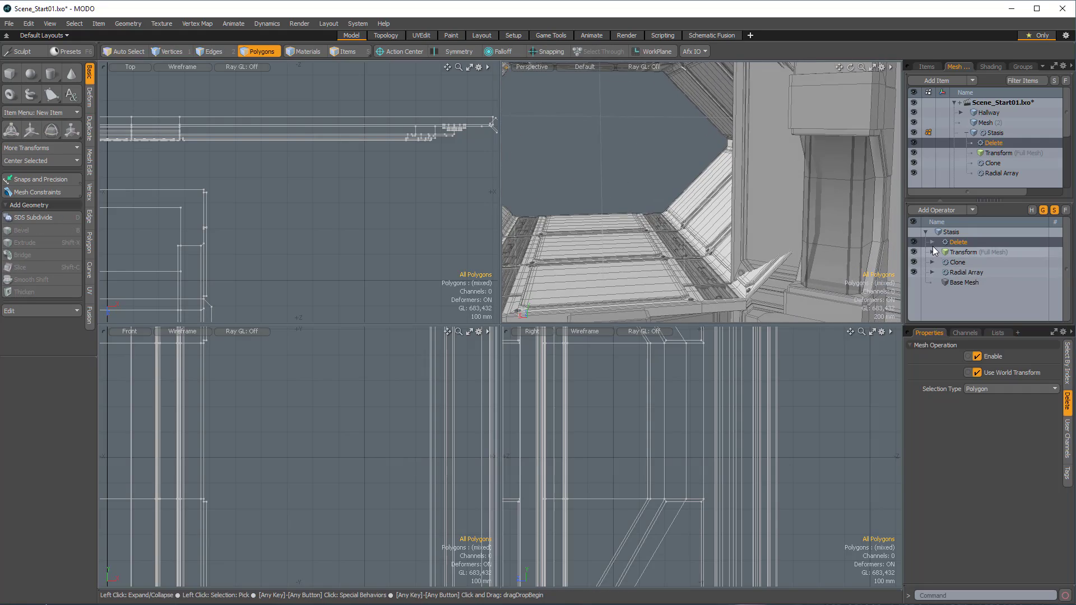
{"action": "left_click", "coordinate": [932, 242]}
{"action": "left_click", "coordinate": [939, 252]}
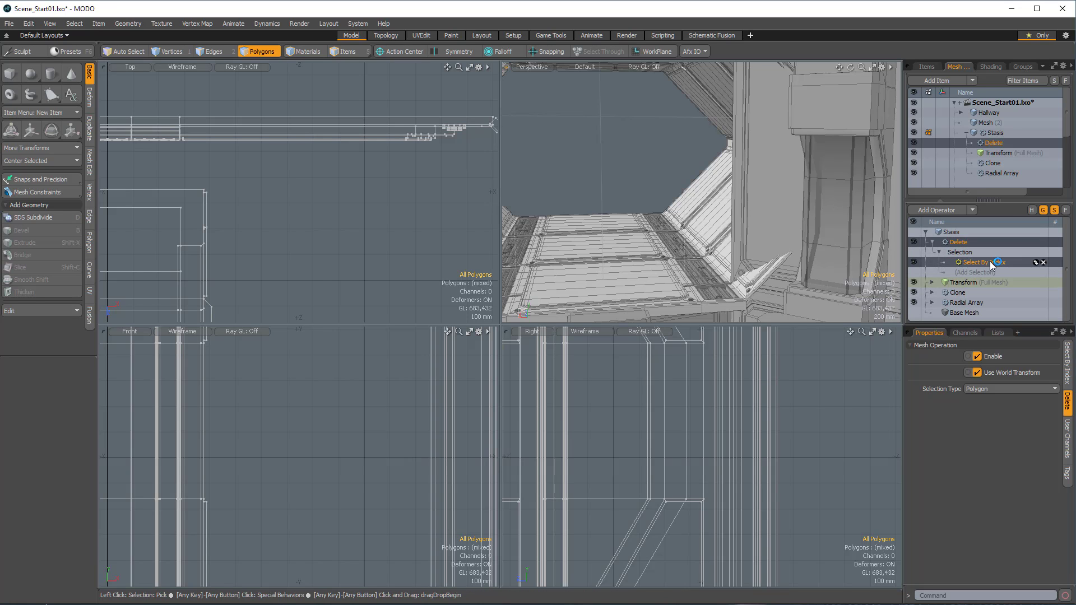
{"action": "left_click", "coordinate": [987, 262]}
Select the connected polygons of the wall panel beside the hallway entrance together with its corner bolts.
{"action": "left_click_drag", "start_coordinate": [851, 258], "coordinate": [814, 128], "text": "alt"}
{"action": "double_click", "coordinate": [735, 238]}
{"action": "scroll", "coordinate": [735, 239], "scroll_direction": "up", "scroll_amount": 3}
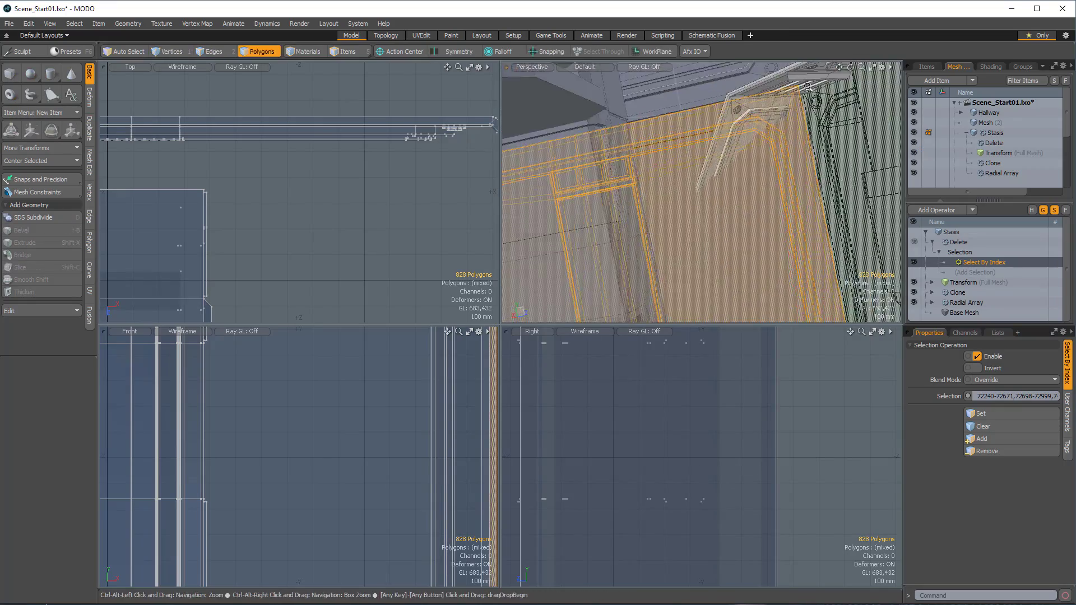
{"action": "left_click", "coordinate": [742, 159], "text": "shift"}
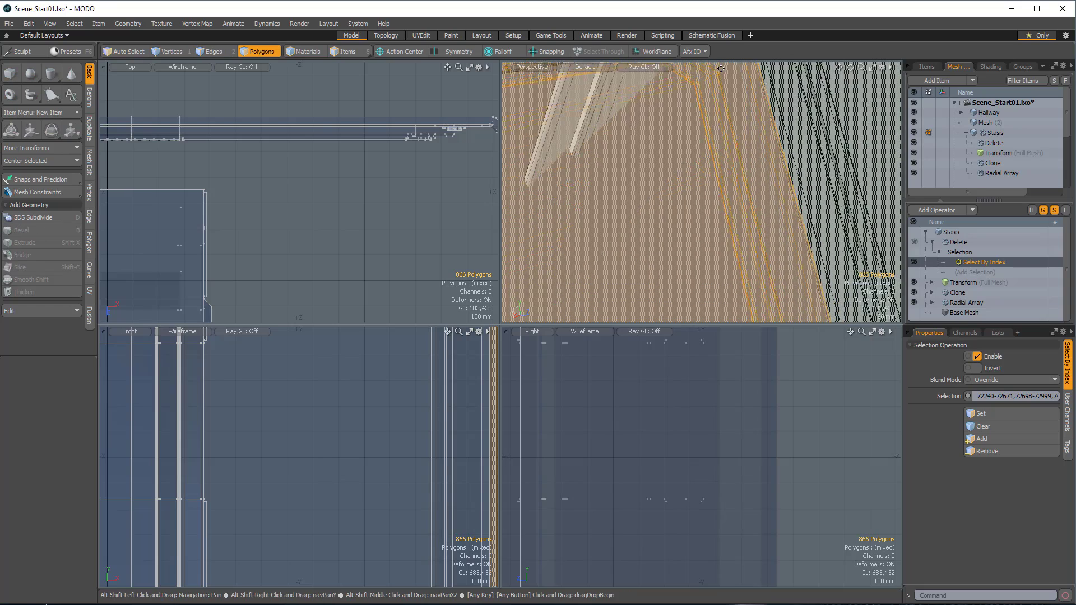
{"action": "double_click", "coordinate": [778, 220], "text": "shift"}
{"action": "left_click_drag", "start_coordinate": [778, 257], "coordinate": [773, 261], "text": "alt"}
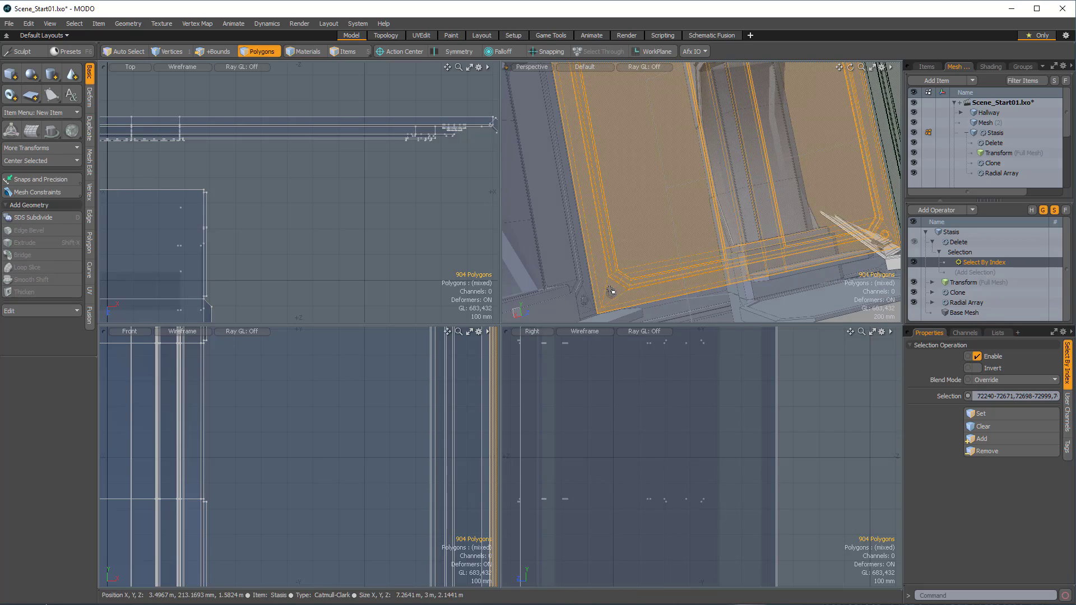
{"action": "left_click_drag", "start_coordinate": [617, 264], "coordinate": [630, 233], "text": "alt"}
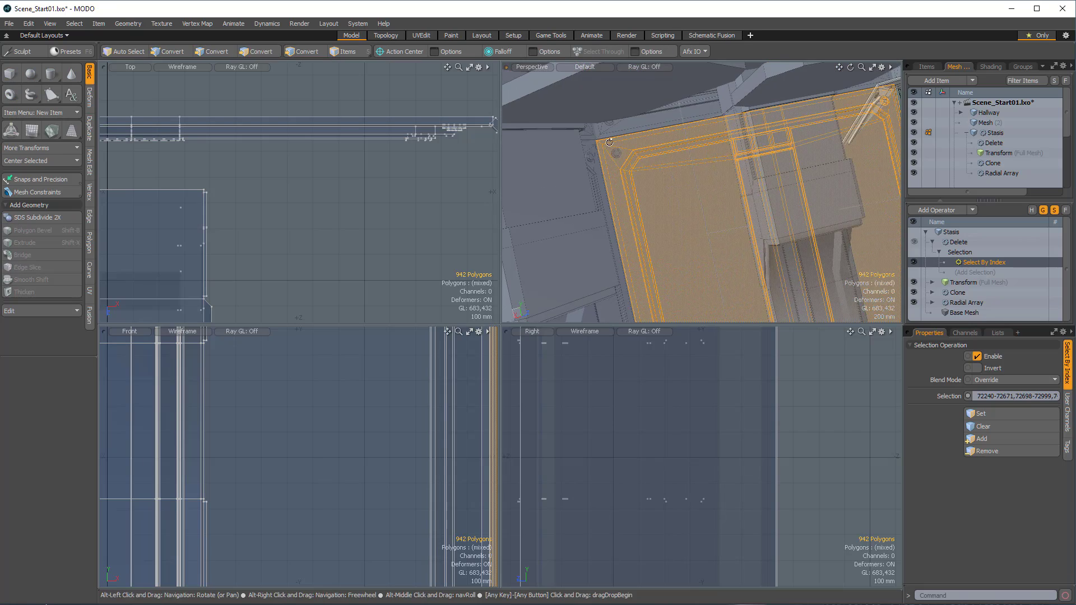
{"action": "left_click_drag", "start_coordinate": [680, 184], "coordinate": [593, 248], "text": "alt"}
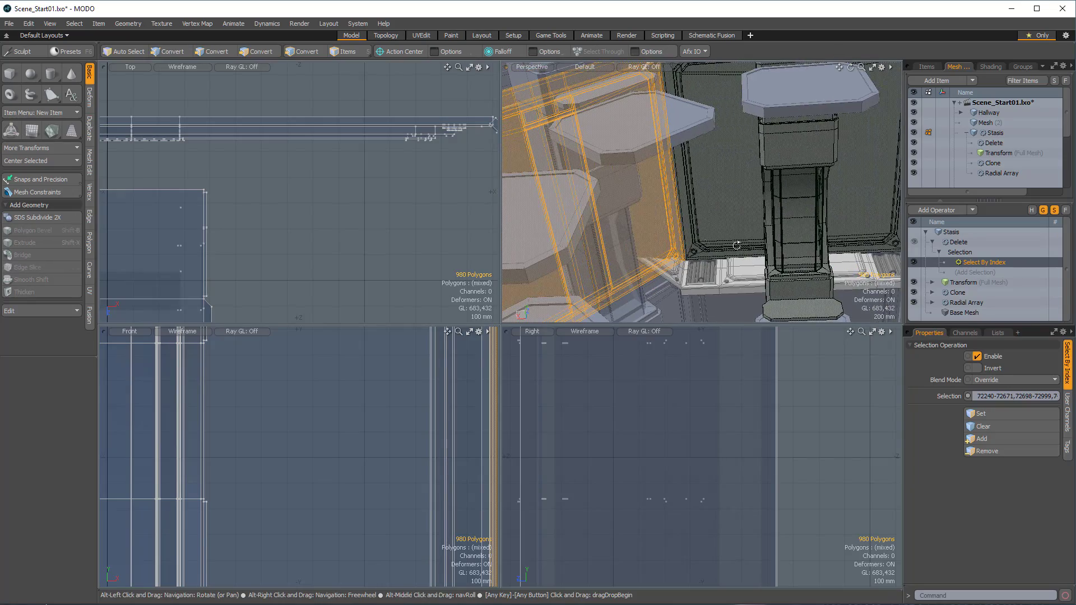
Select the remaining bolts of the wall panels and add the polygons to the Delete operation's Select By Index.
{"action": "left_click_drag", "start_coordinate": [736, 246], "coordinate": [707, 101], "text": "alt"}
{"action": "double_click", "coordinate": [707, 101], "text": "shift"}
{"action": "left_click_drag", "start_coordinate": [723, 263], "coordinate": [743, 118], "text": "alt+shift"}
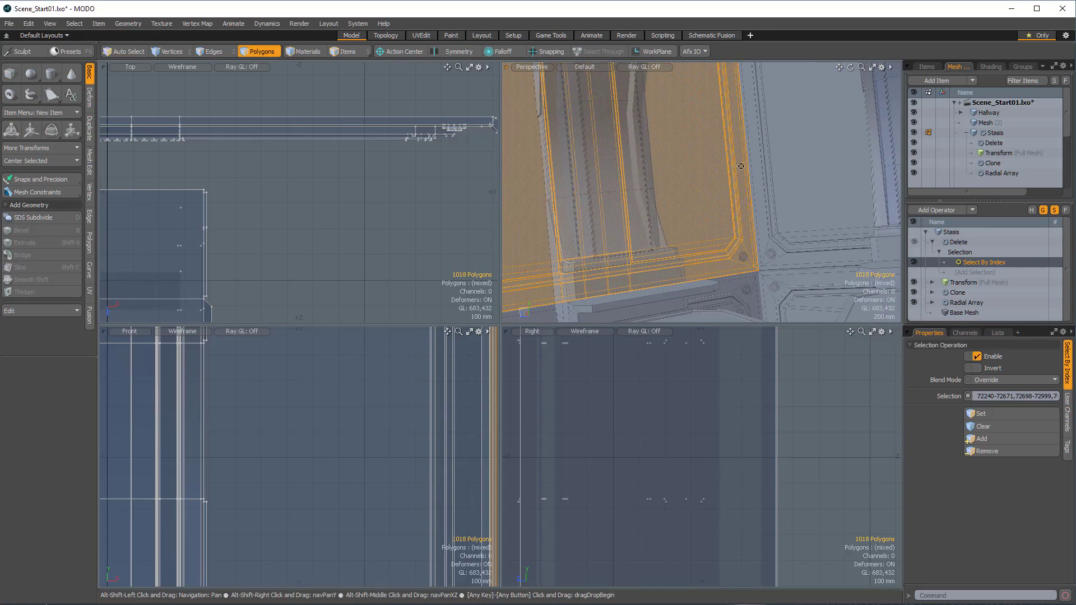
{"action": "double_click", "coordinate": [744, 257], "text": "shift"}
{"action": "left_click_drag", "start_coordinate": [744, 257], "coordinate": [796, 249], "text": "ctrl+alt"}
{"action": "left_click", "coordinate": [992, 435]}
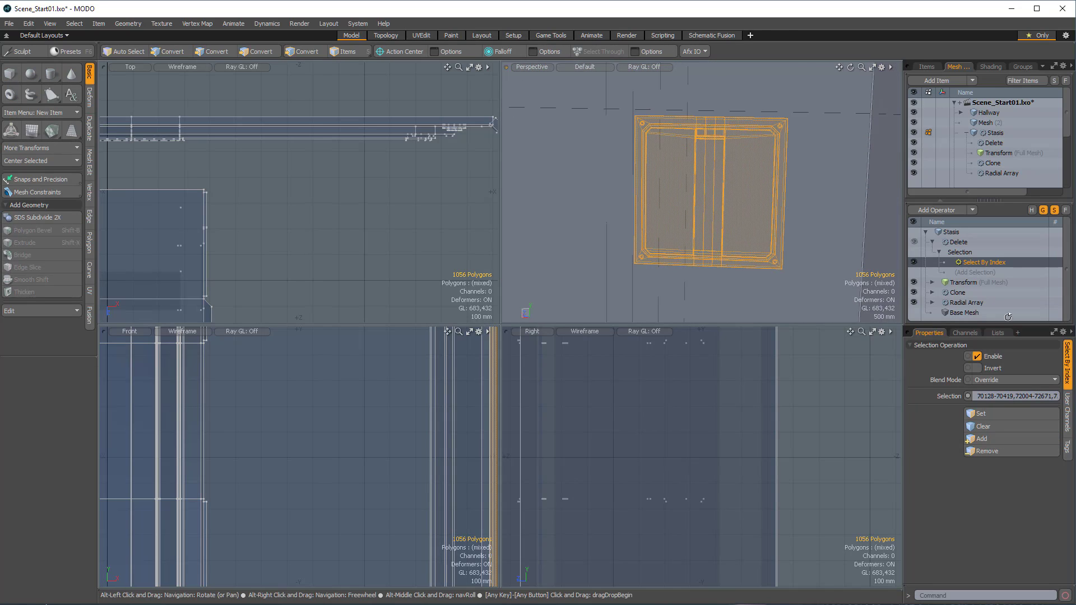
Select the Delete operation and examine the hallway opening from inside and outside the tower.
{"action": "left_click", "coordinate": [958, 242]}
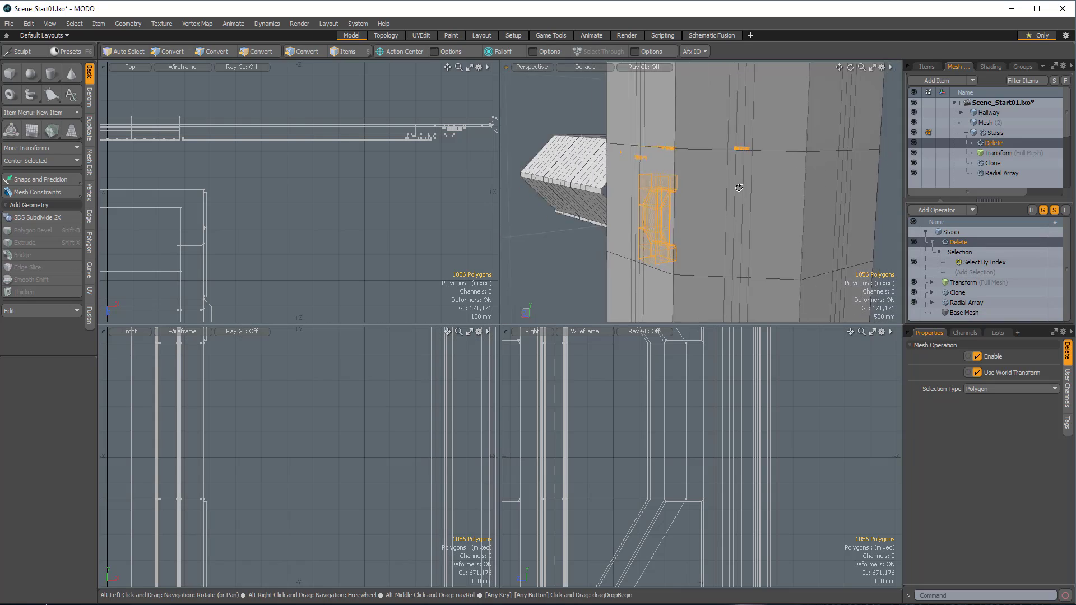
{"action": "left_click_drag", "start_coordinate": [739, 187], "coordinate": [868, 160], "text": "alt"}
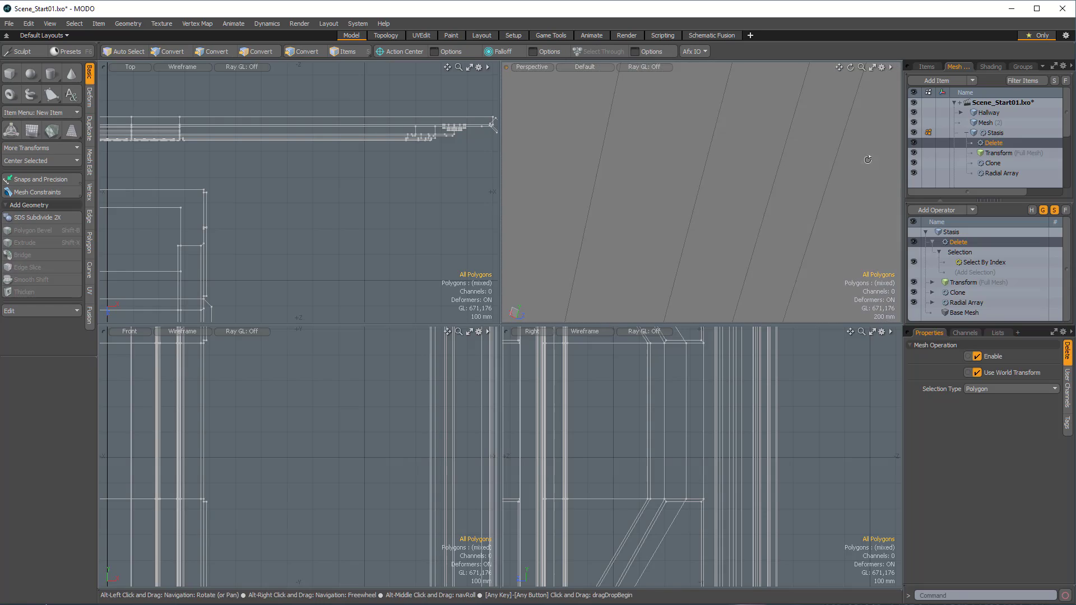
{"action": "left_click_drag", "start_coordinate": [778, 216], "coordinate": [737, 242], "text": "alt"}
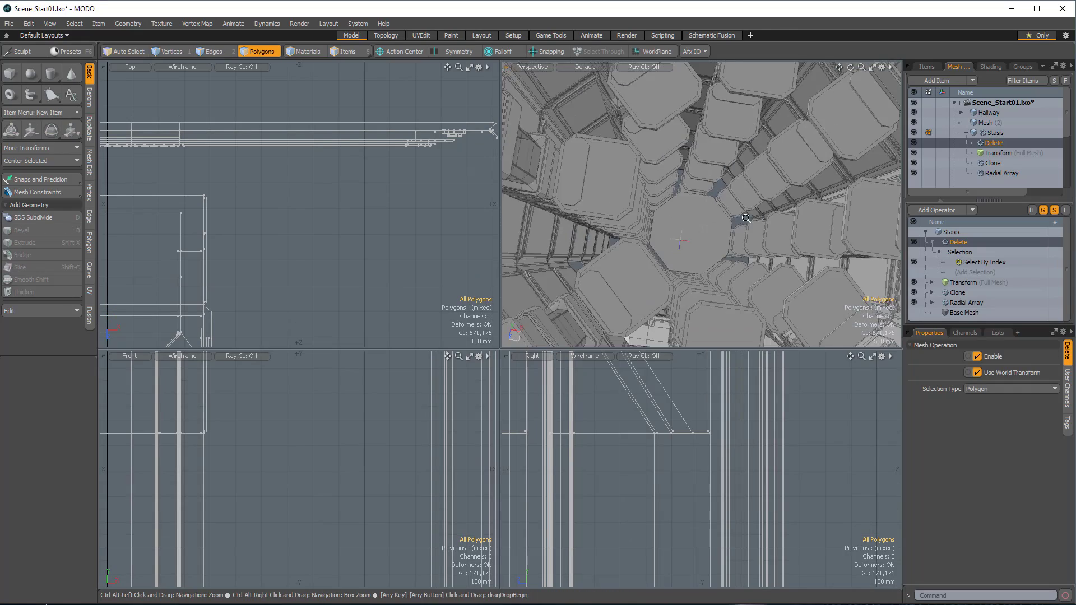
{"action": "left_click_drag", "start_coordinate": [745, 218], "coordinate": [723, 238], "text": "ctrl+alt"}
{"action": "left_click_drag", "start_coordinate": [723, 238], "coordinate": [744, 249], "text": "alt"}
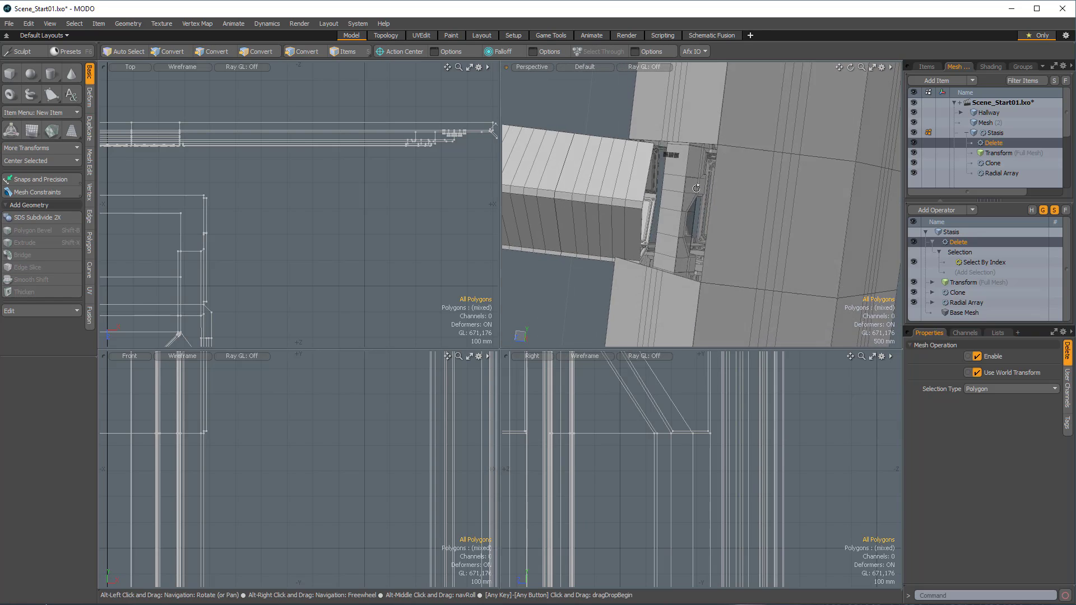
{"action": "left_click_drag", "start_coordinate": [715, 213], "coordinate": [708, 218], "text": "alt"}
{"action": "left_click_drag", "start_coordinate": [707, 218], "coordinate": [747, 226], "text": "ctrl+alt"}
{"action": "left_click_drag", "start_coordinate": [747, 227], "coordinate": [738, 230], "text": "alt"}
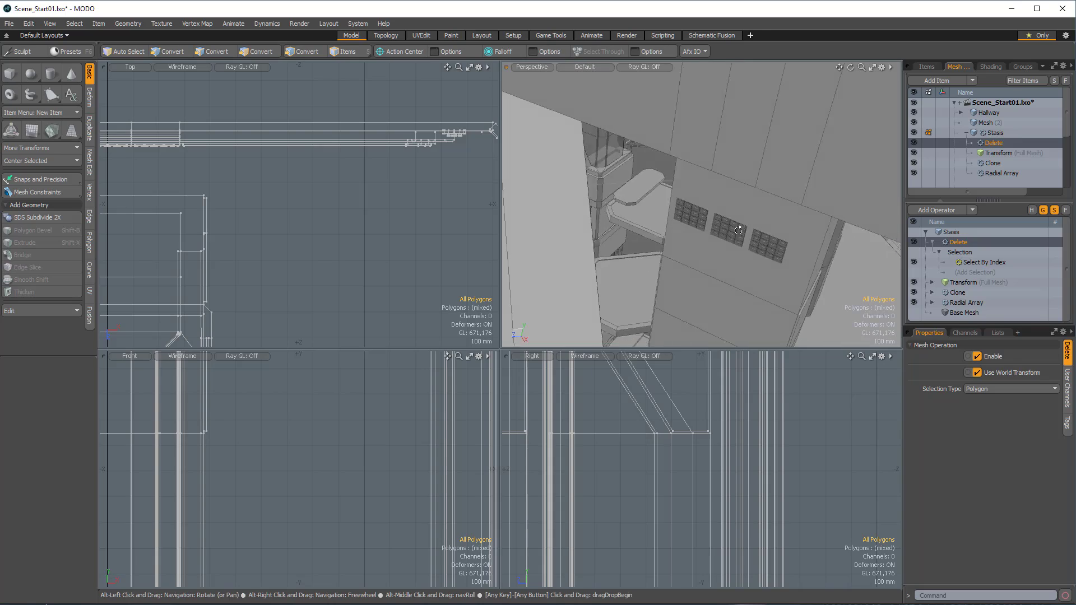
{"action": "left_click_drag", "start_coordinate": [693, 192], "coordinate": [718, 180], "text": "alt"}
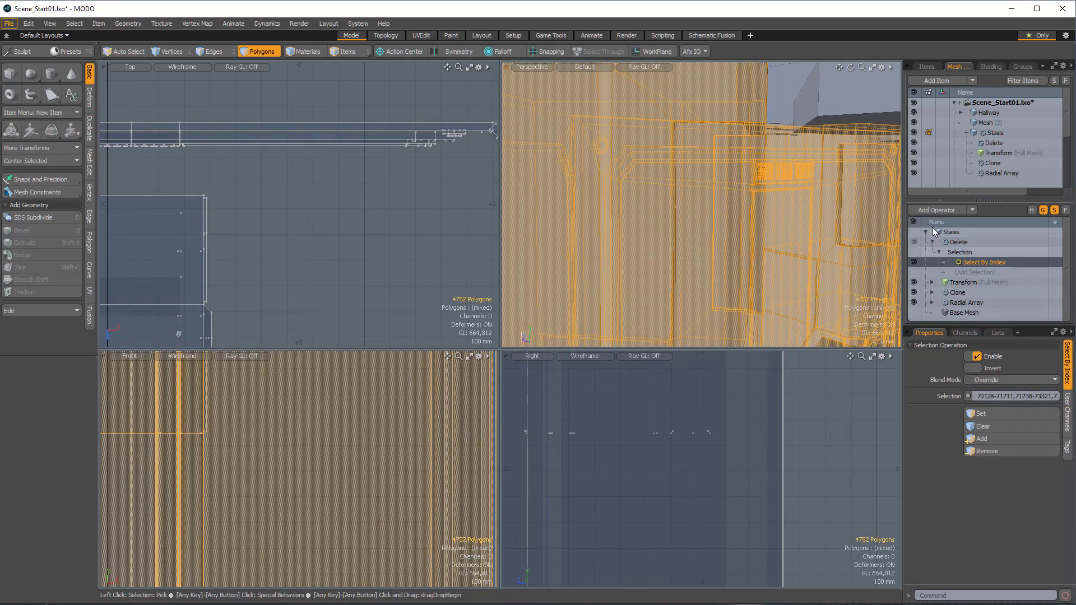
Check the polygons in the Delete selection from outside the tower, drop the polygon selection, and select Delete.
{"action": "left_click_drag", "start_coordinate": [762, 164], "coordinate": [628, 218], "text": "ctrl+alt"}
{"action": "left_click_drag", "start_coordinate": [807, 229], "coordinate": [621, 217], "text": "alt"}
{"action": "left_click_drag", "start_coordinate": [729, 244], "coordinate": [732, 242], "text": "alt"}
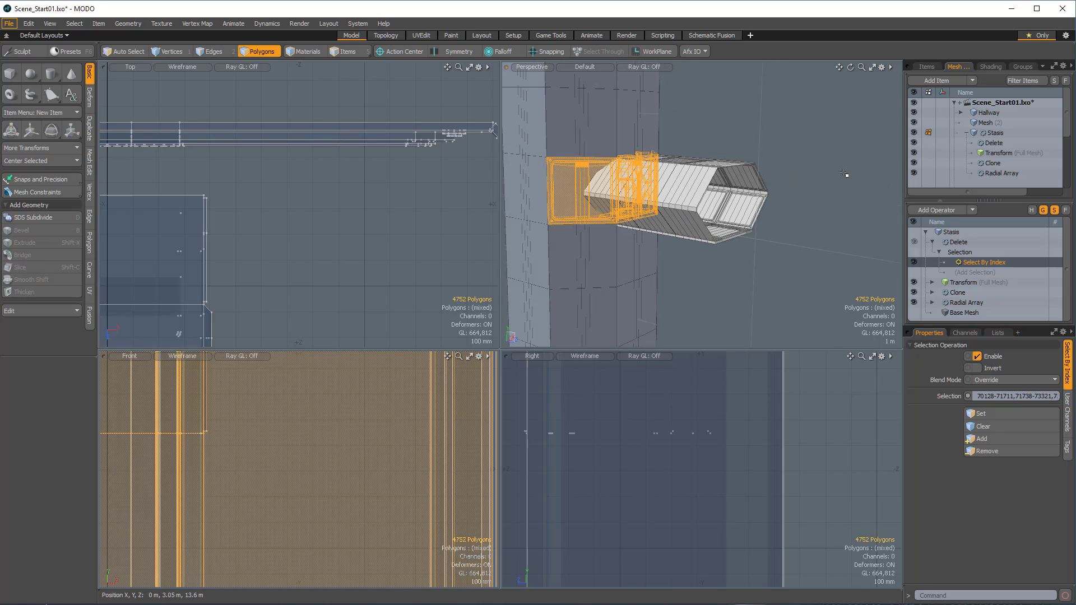
{"action": "left_click", "coordinate": [845, 174]}
{"action": "left_click", "coordinate": [956, 243]}
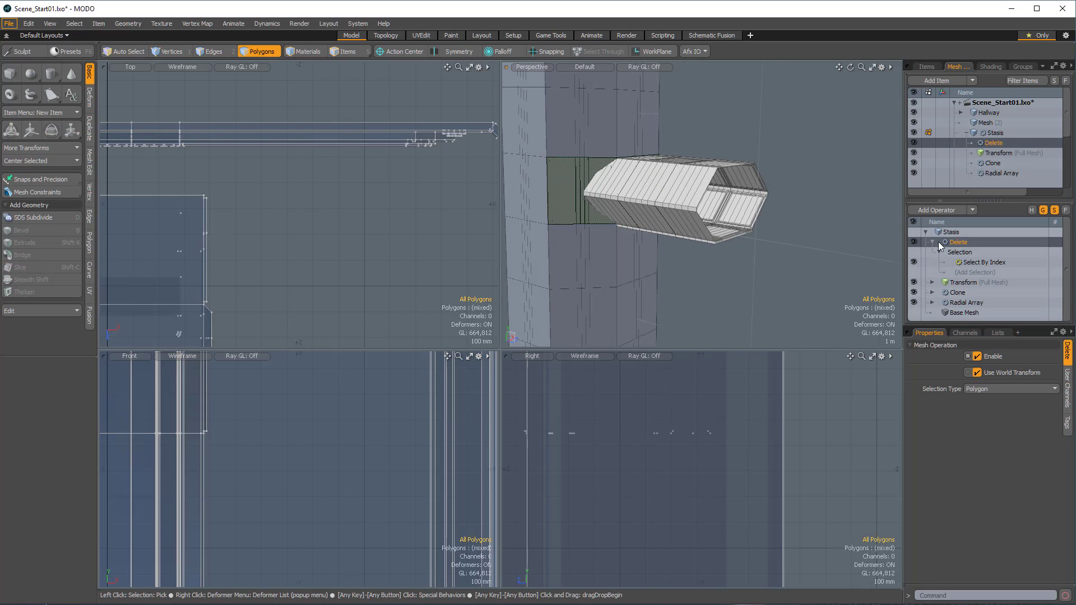
Expand the Hallway item, show its Hallway_Extension, and view the stasis tower interior through the hallway.
{"action": "left_click_drag", "start_coordinate": [767, 210], "coordinate": [694, 209], "text": "alt"}
{"action": "left_click_drag", "start_coordinate": [655, 191], "coordinate": [667, 189], "text": "ctrl+alt"}
{"action": "left_click_drag", "start_coordinate": [667, 189], "coordinate": [685, 211], "text": "alt"}
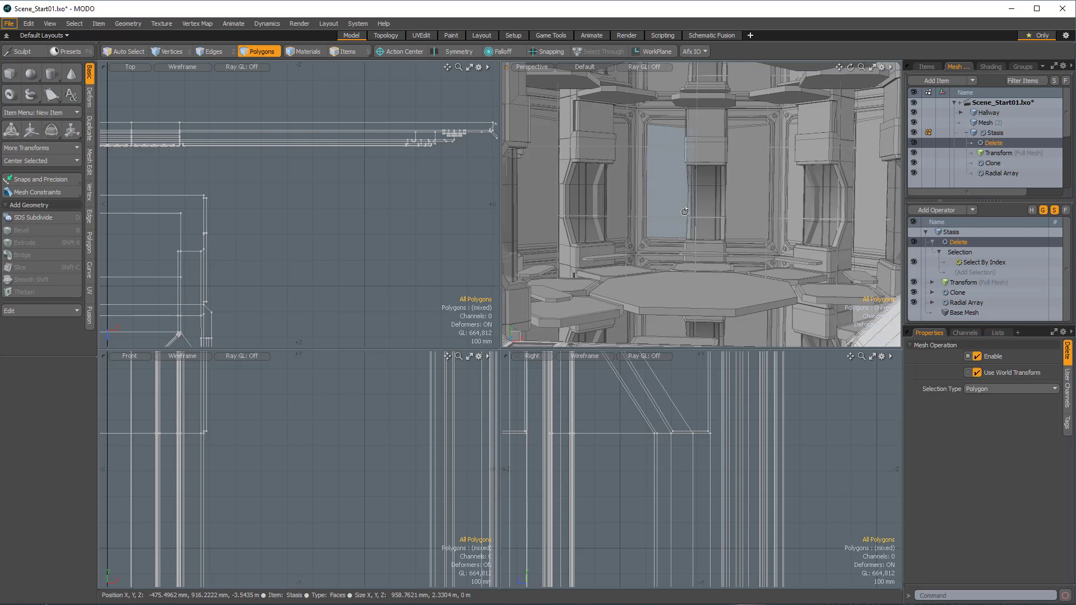
{"action": "left_click", "coordinate": [961, 111]}
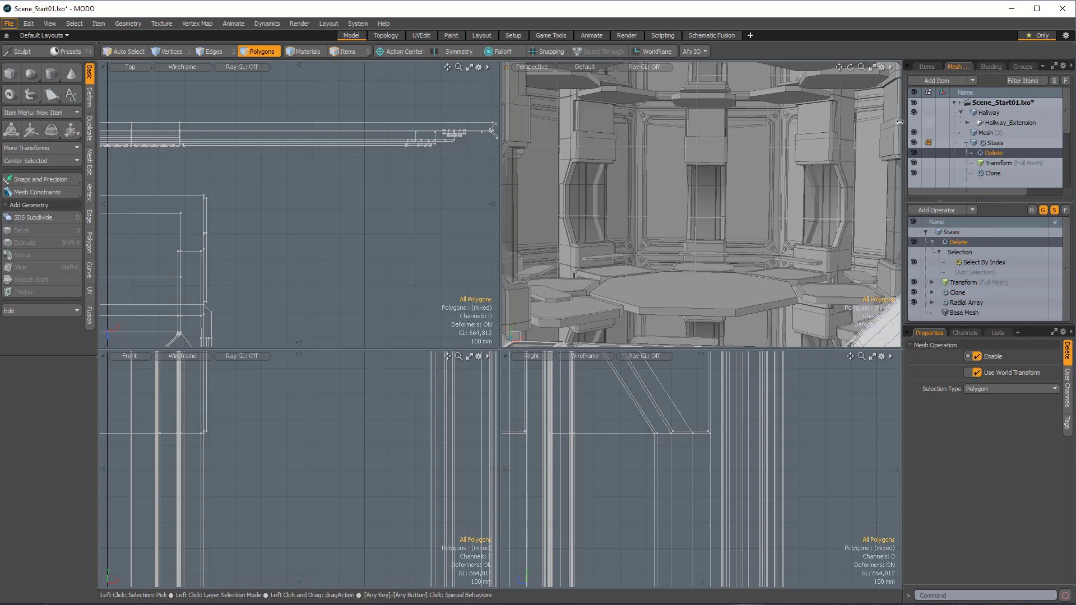
{"action": "left_click_drag", "start_coordinate": [742, 178], "coordinate": [690, 203], "text": "ctrl+alt"}
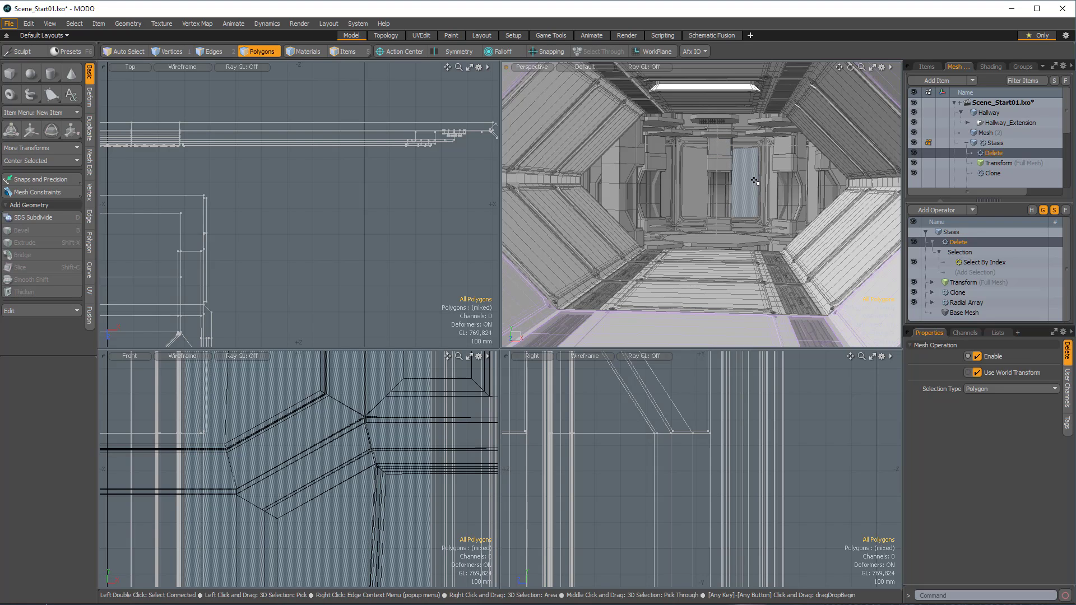
{"action": "scroll", "coordinate": [745, 178], "scroll_direction": "up", "scroll_amount": 4}
{"action": "left_click_drag", "start_coordinate": [745, 179], "coordinate": [704, 262], "text": "alt"}
{"action": "scroll", "coordinate": [747, 180], "scroll_direction": "up", "scroll_amount": 2}
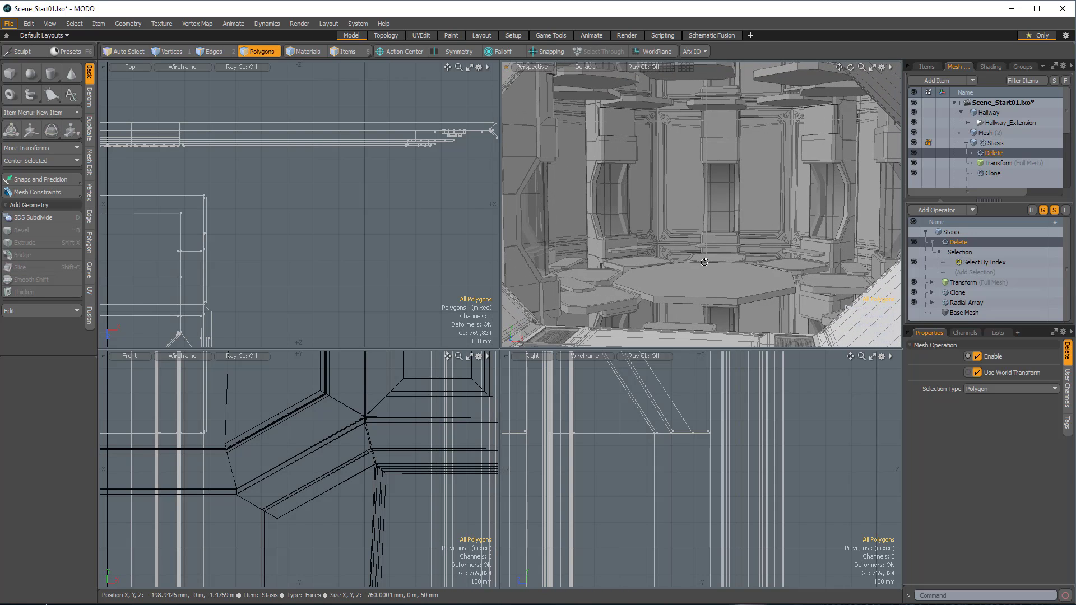